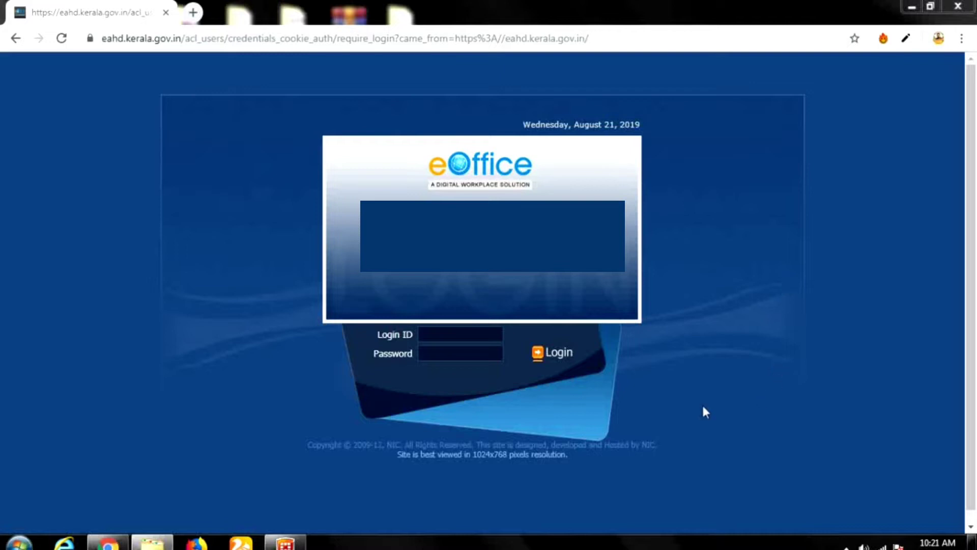
Log in to the eOffice portal with the saved Login ID and password.
click(451, 340)
click(446, 359)
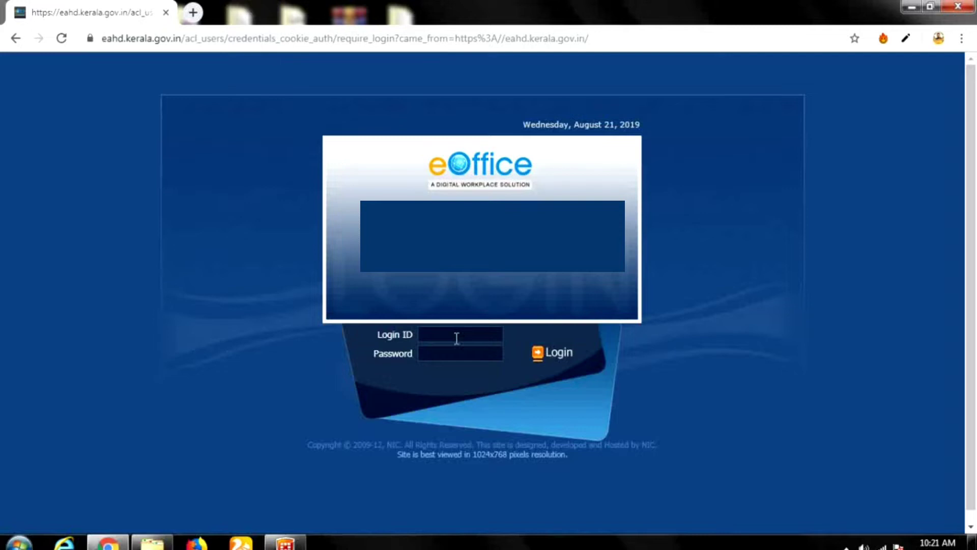
click(457, 338)
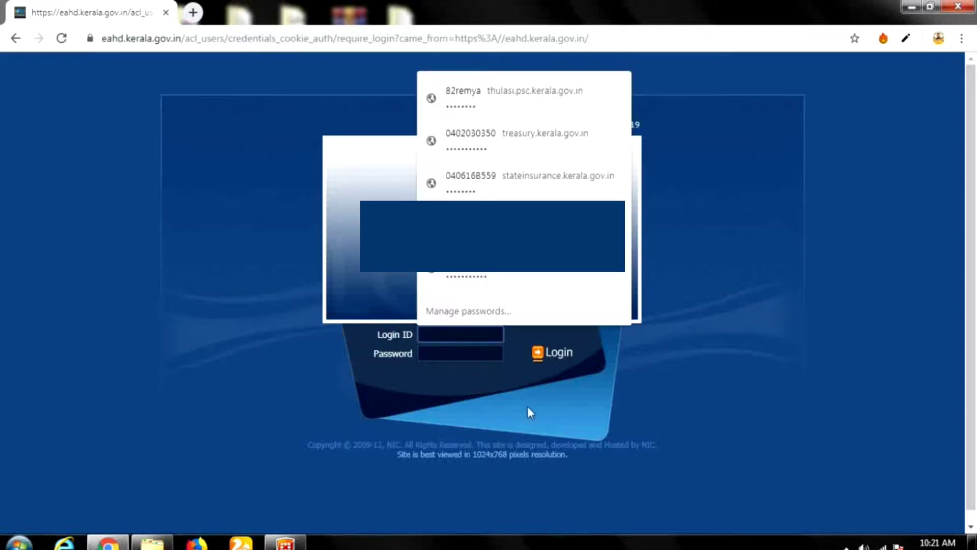
click(539, 420)
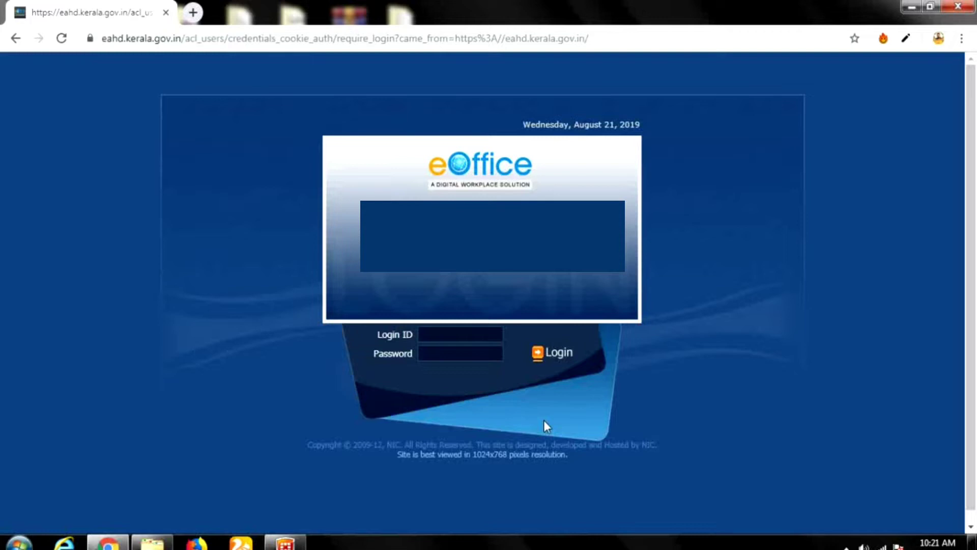
click(554, 352)
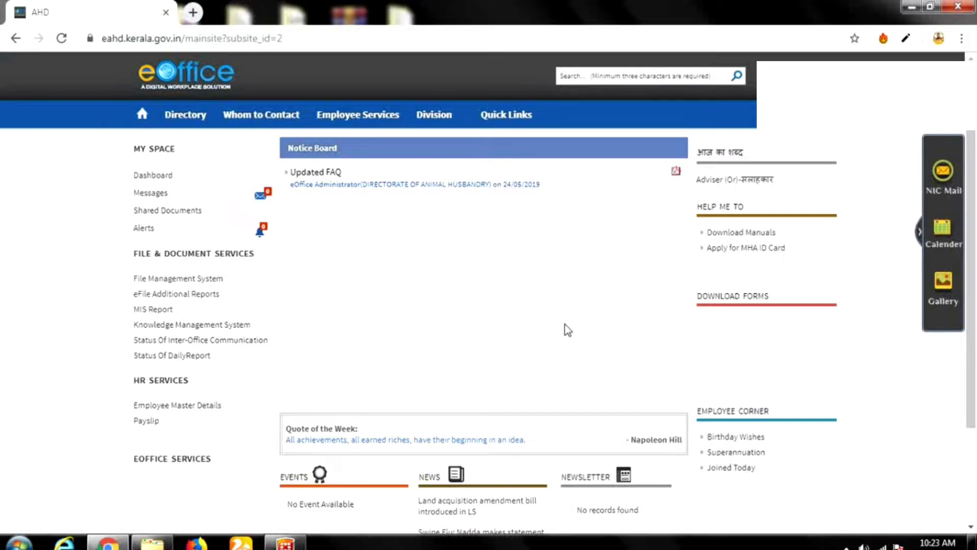
Open File Management System and show the eFile Receipts list.
click(205, 280)
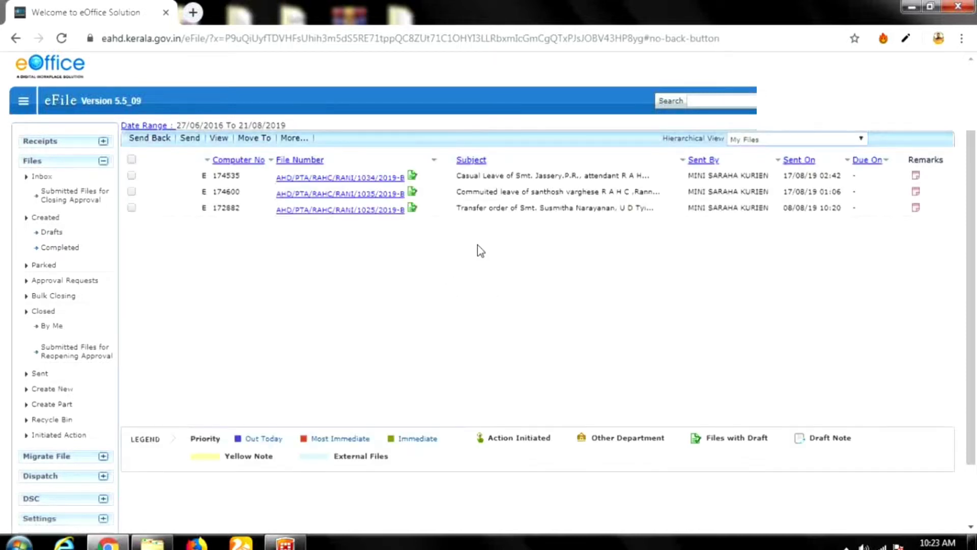
click(79, 142)
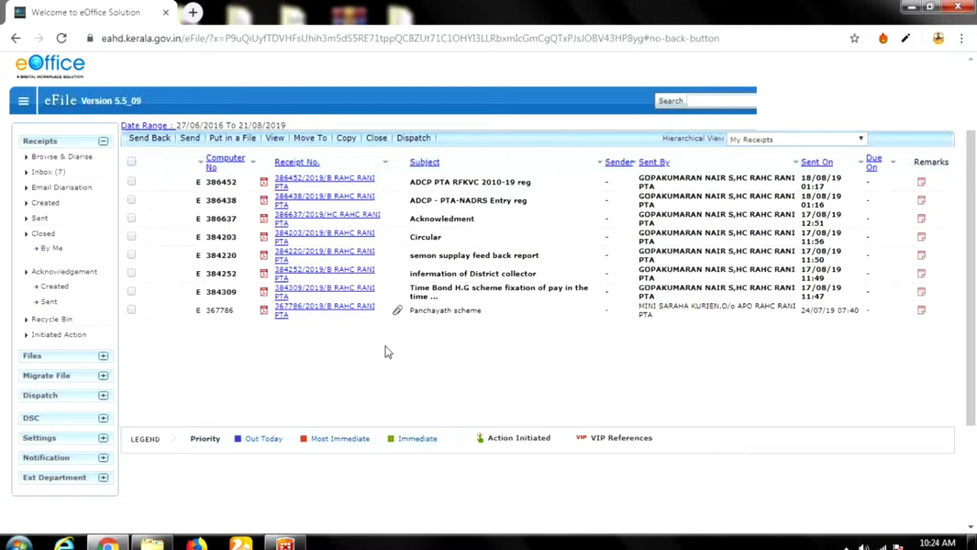
Open the Browse & Diarise receipt form under Receipts.
click(59, 159)
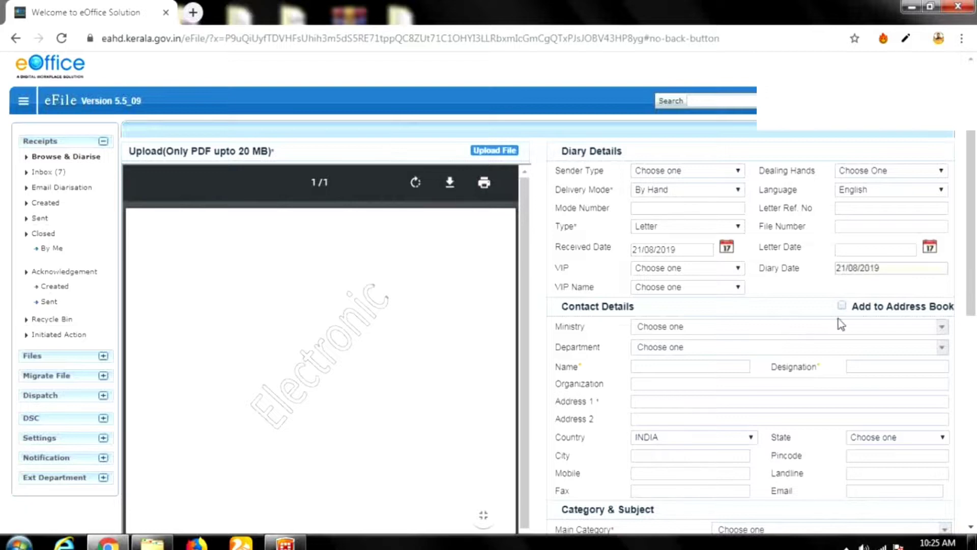
Keep By Hand as the delivery mode and English as the language.
scroll(838, 319, down, 1)
scroll(855, 331, up, 1)
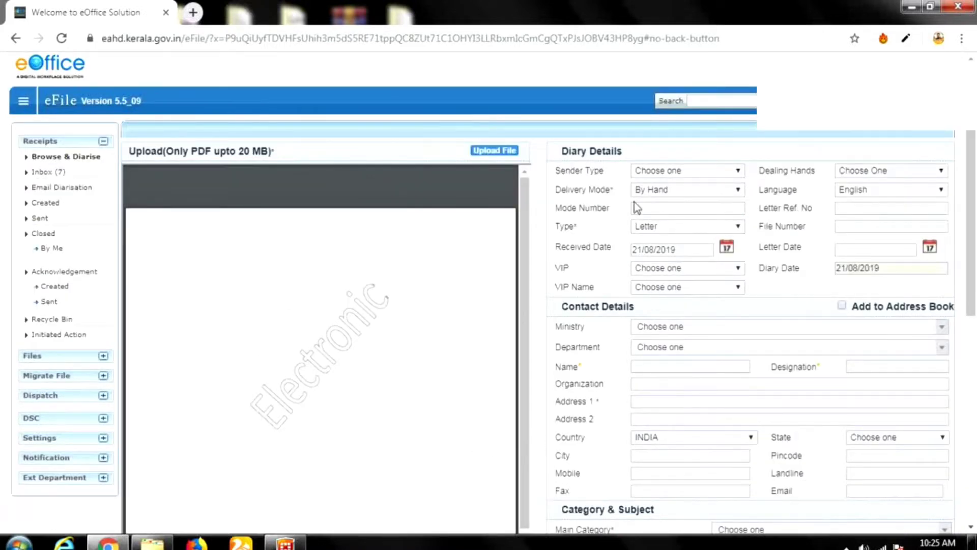
click(672, 191)
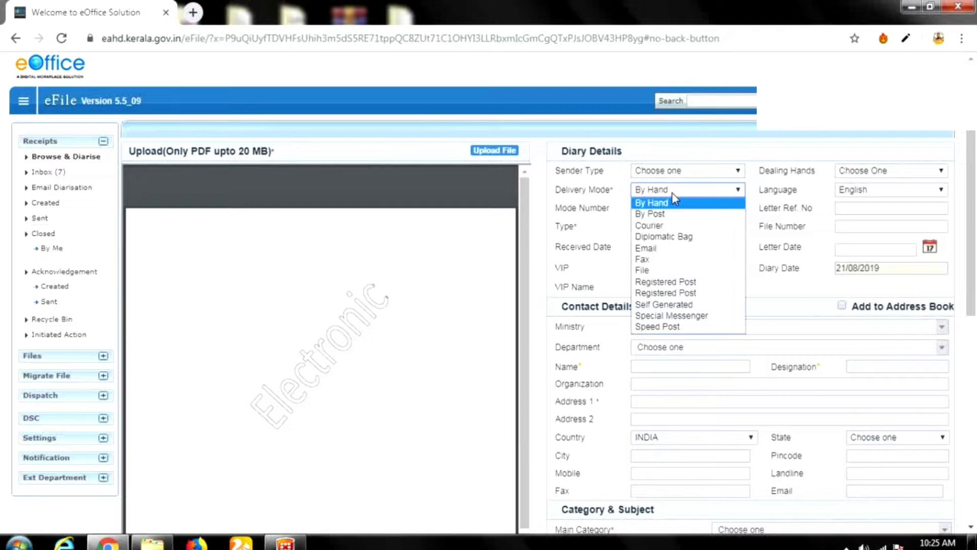
click(672, 194)
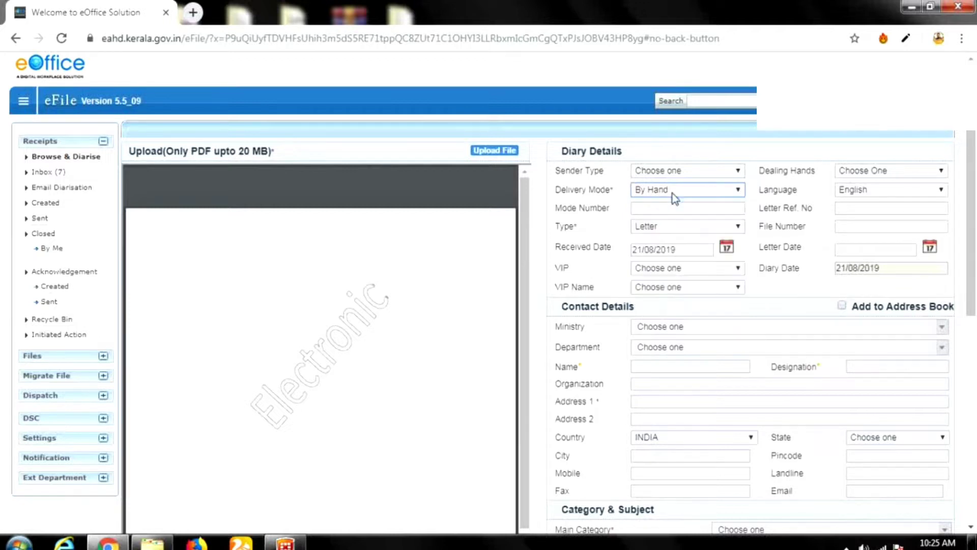
click(911, 191)
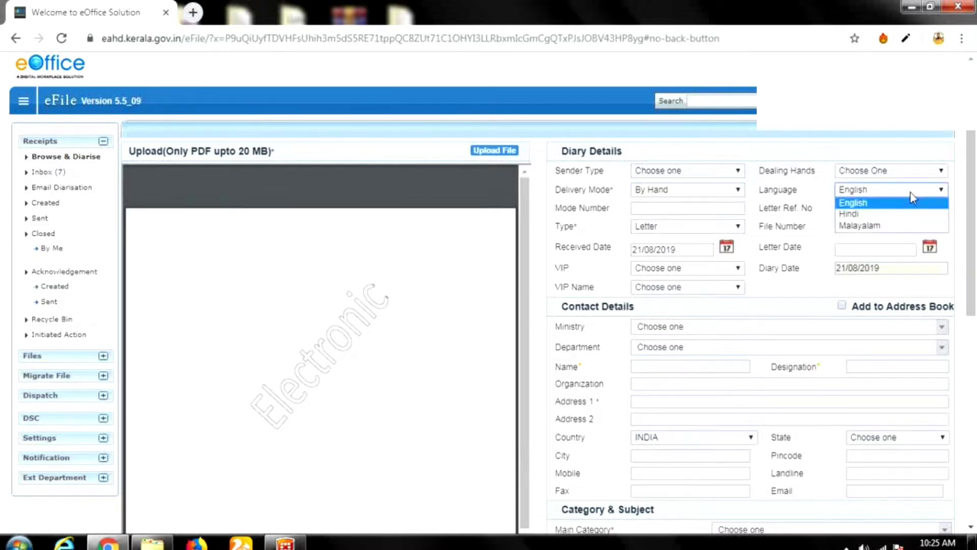
click(910, 192)
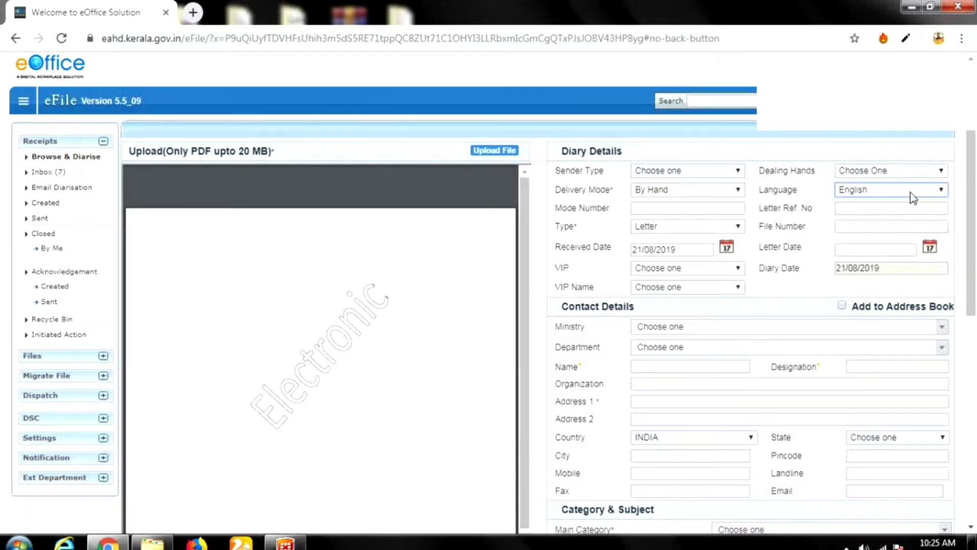
Change the receipt type from Letter to Document.
click(728, 228)
drag(749, 305, 735, 267)
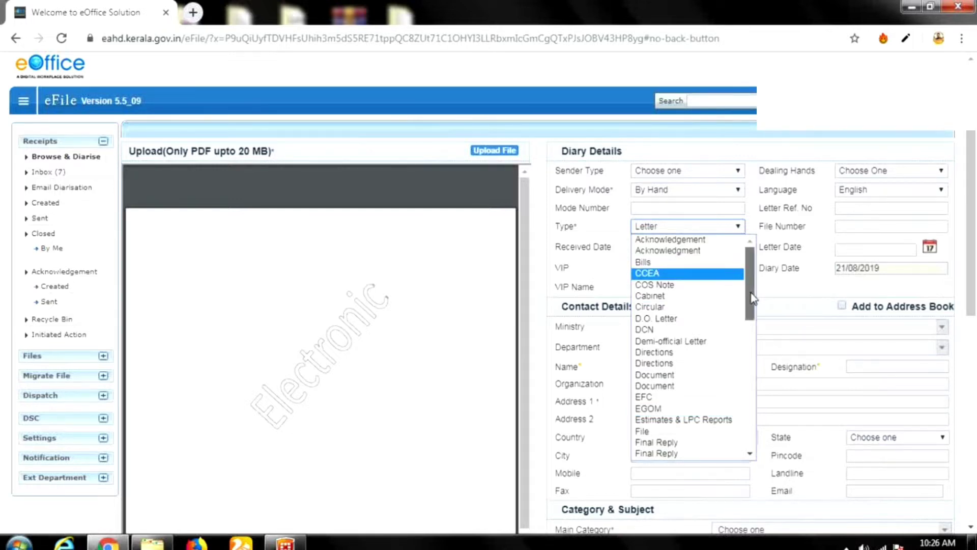
drag(746, 288, 746, 296)
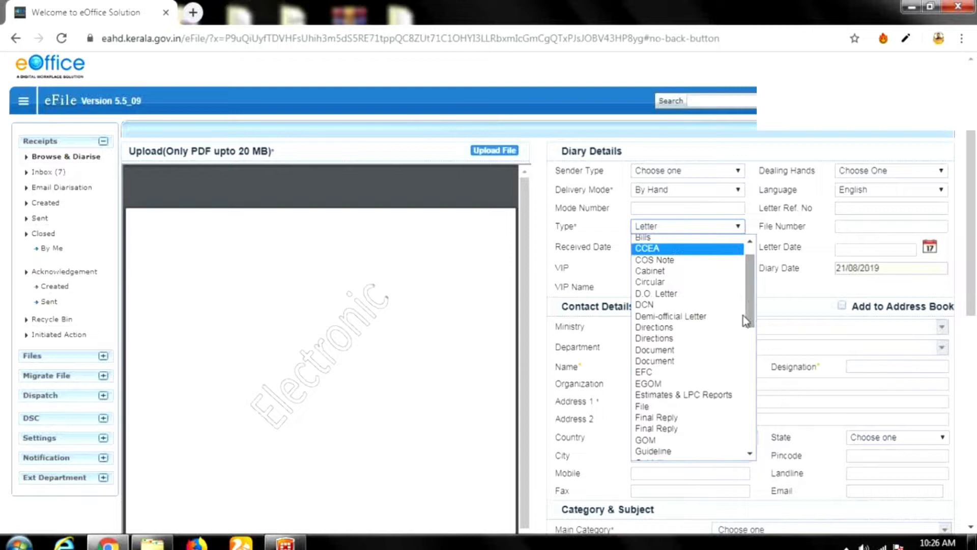
click(701, 350)
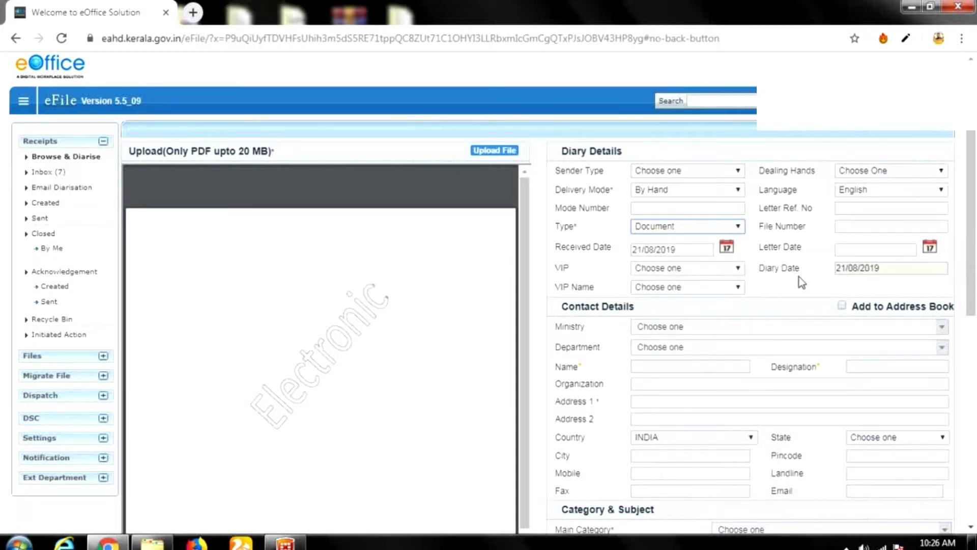
Fill in the contact's designation and first address line.
scroll(803, 283, down, 2)
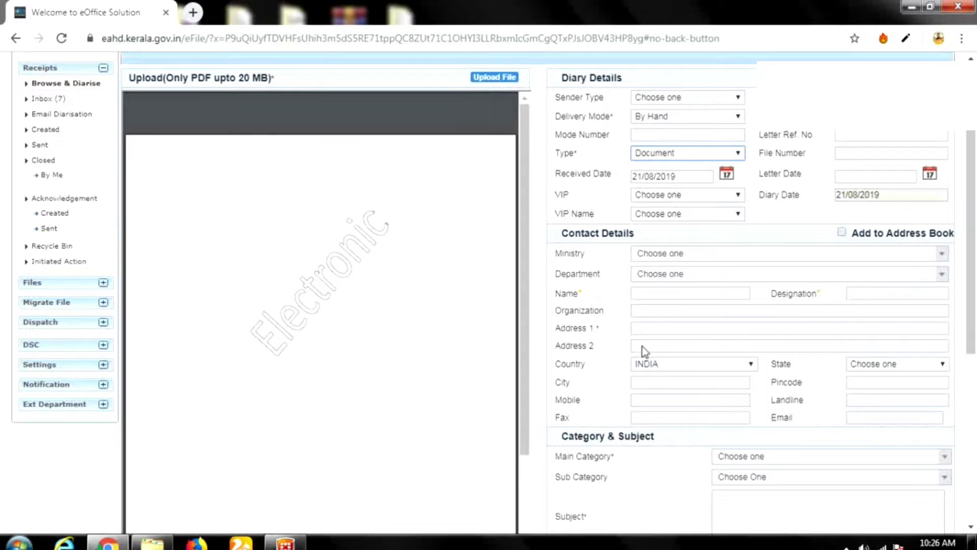
scroll(722, 275, up, 3)
scroll(615, 369, down, 3)
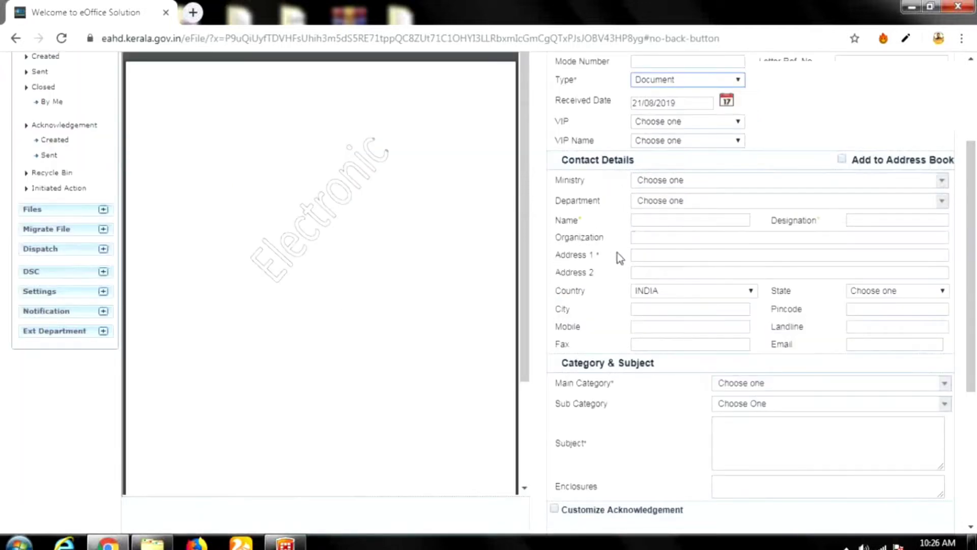
click(854, 222)
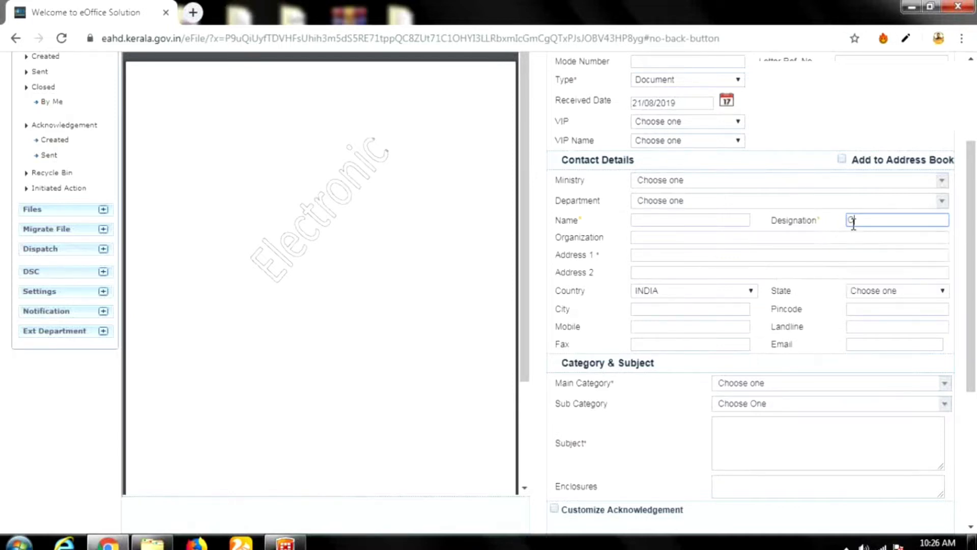
text(Gre)
click(714, 256)
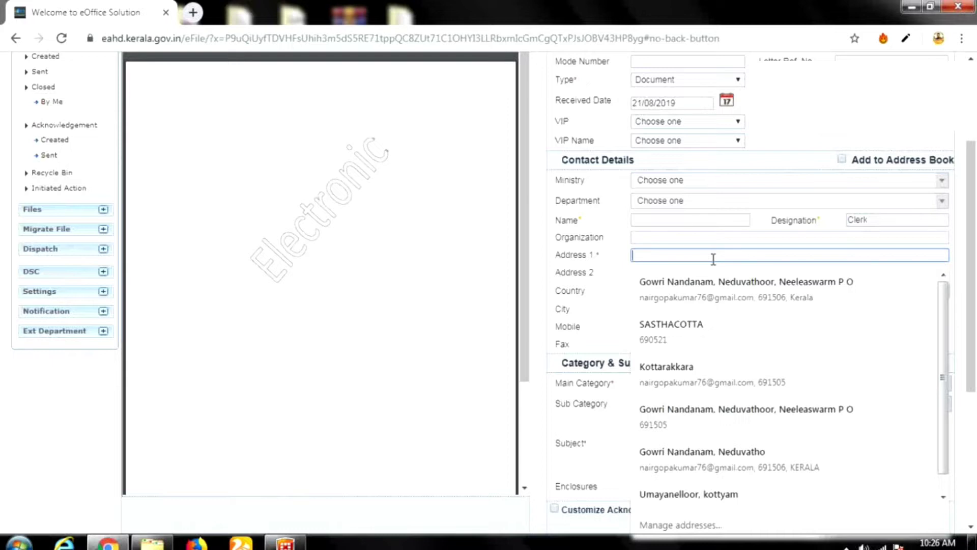
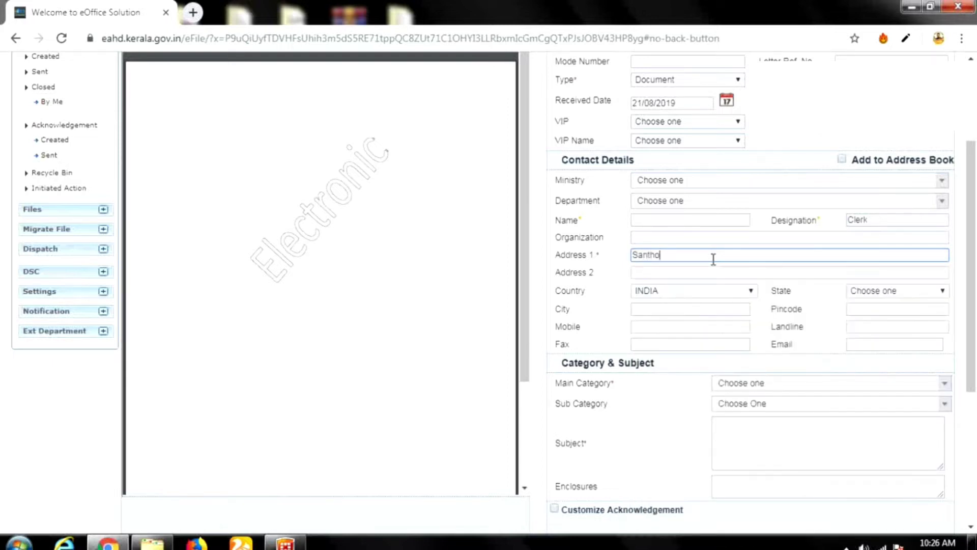
Select Kerala as the state and Establishment Matters as the main category.
scroll(644, 412, down, 2)
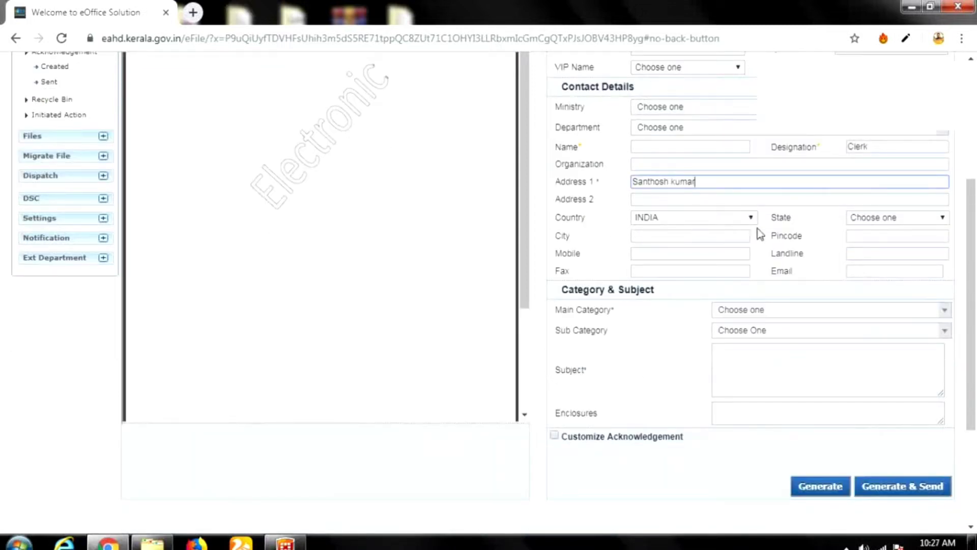
click(910, 227)
scroll(922, 336, down, 4)
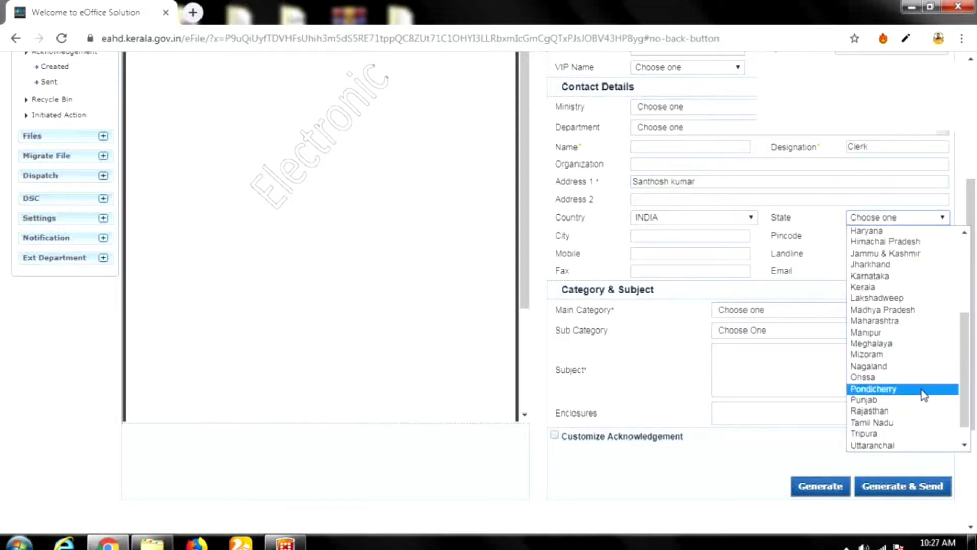
click(890, 287)
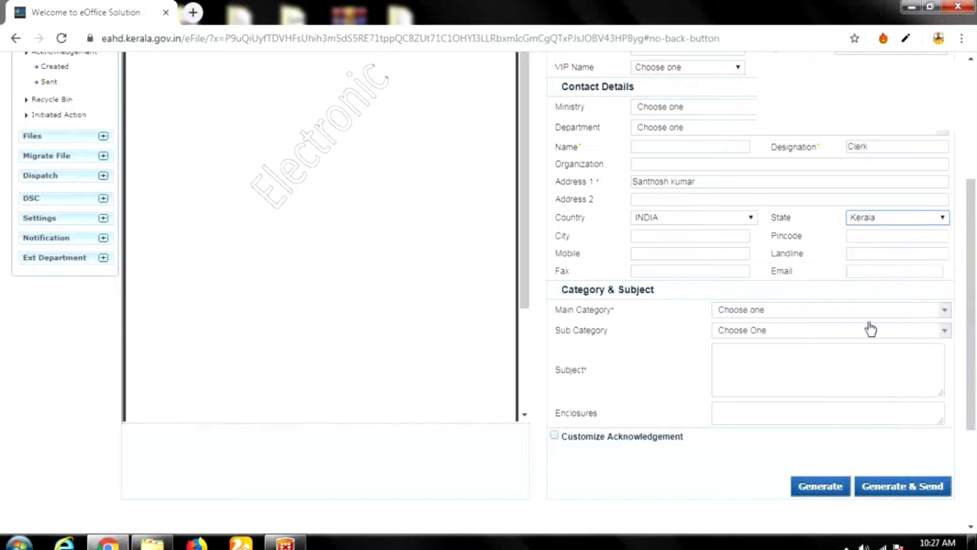
click(780, 314)
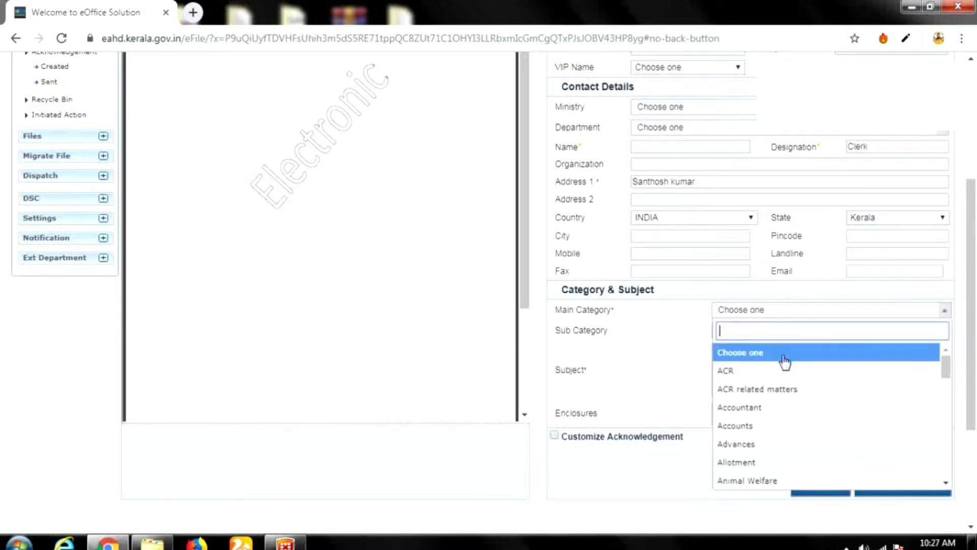
scroll(788, 374, down, 3)
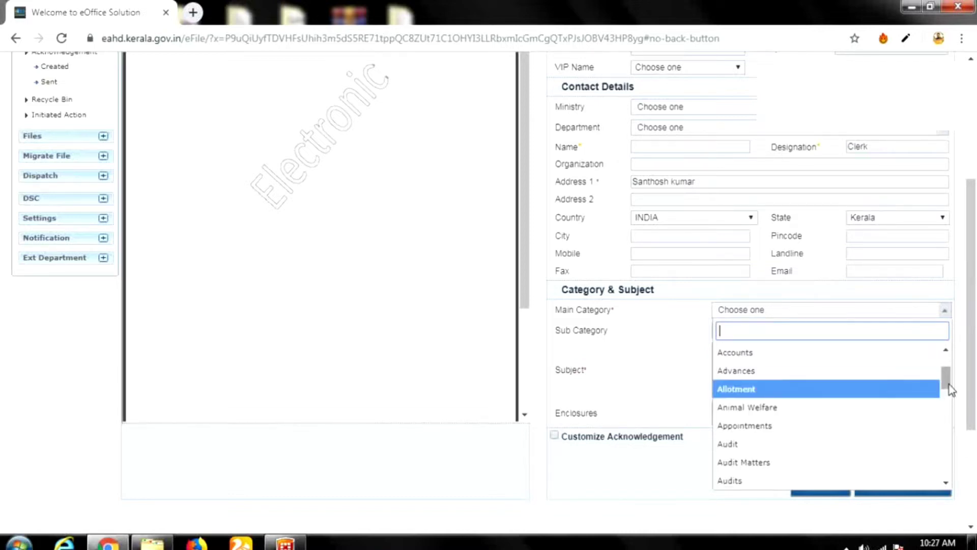
drag(949, 384, 947, 425)
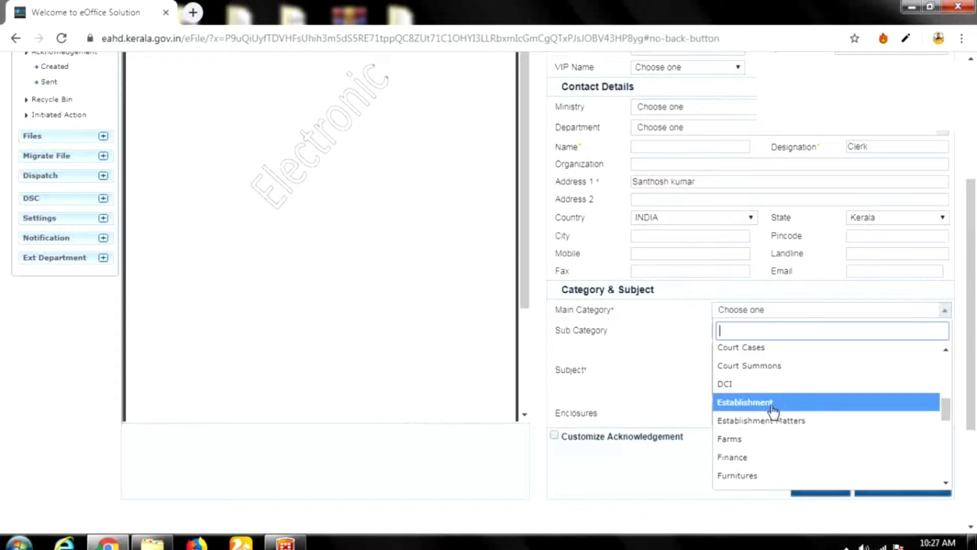
click(776, 424)
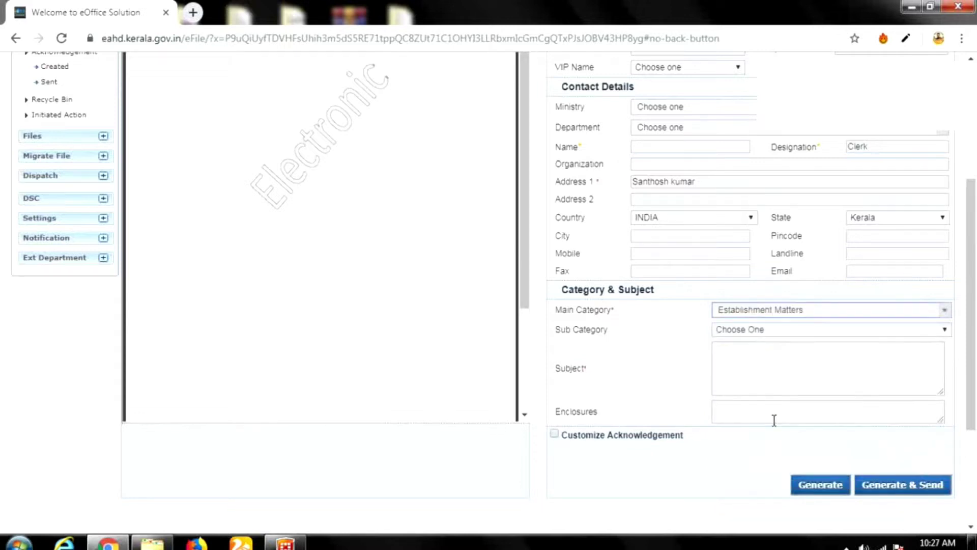
click(743, 367)
text(L)
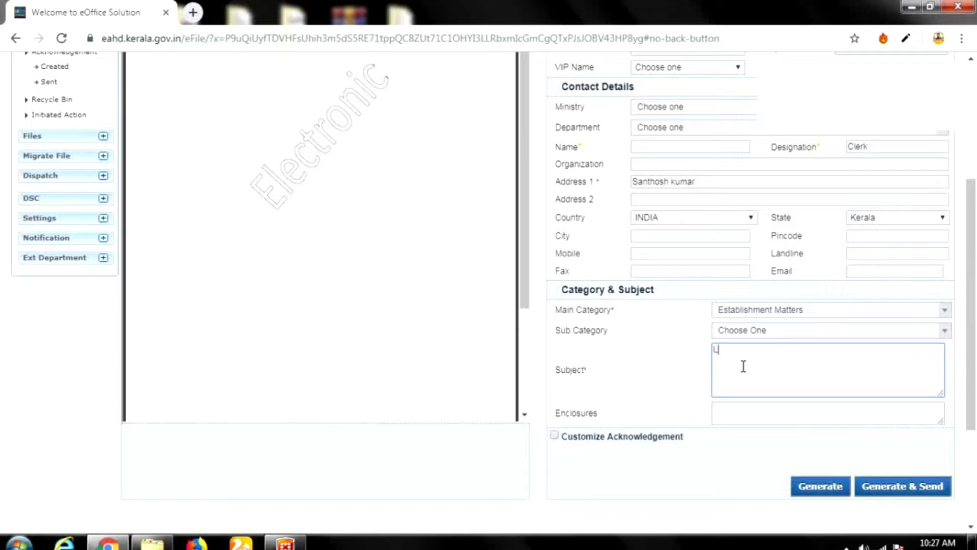
text(eave)
scroll(364, 276, up, 2)
scroll(382, 275, up, 3)
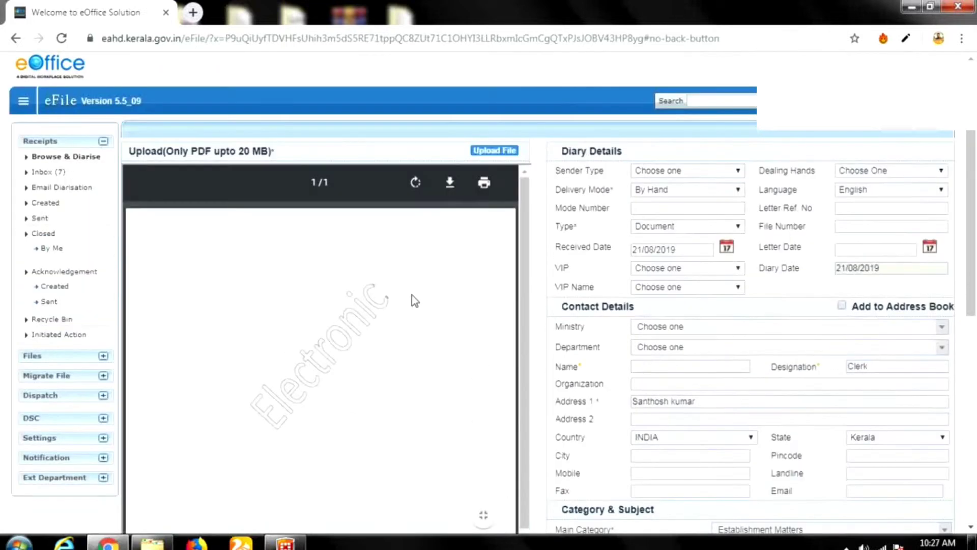
scroll(729, 281, down, 6)
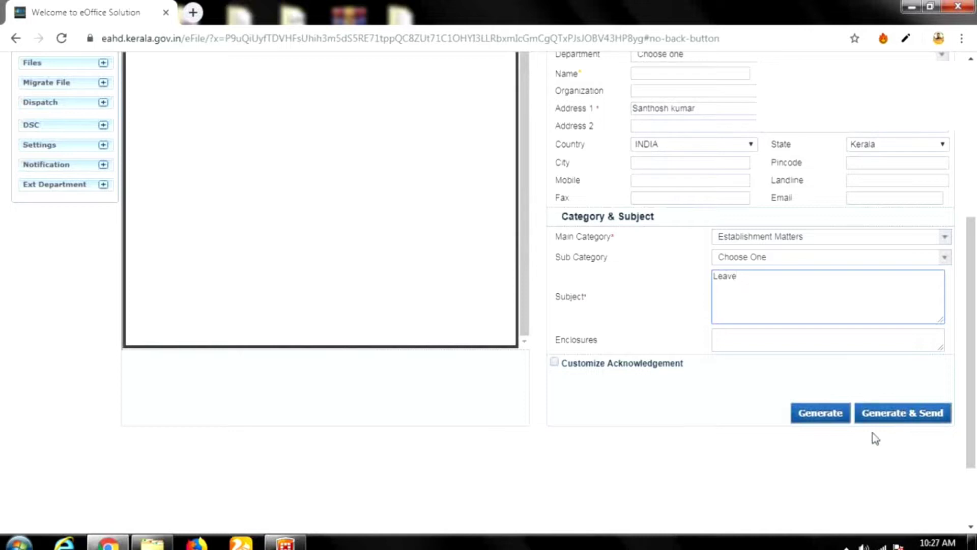
scroll(871, 437, down, 2)
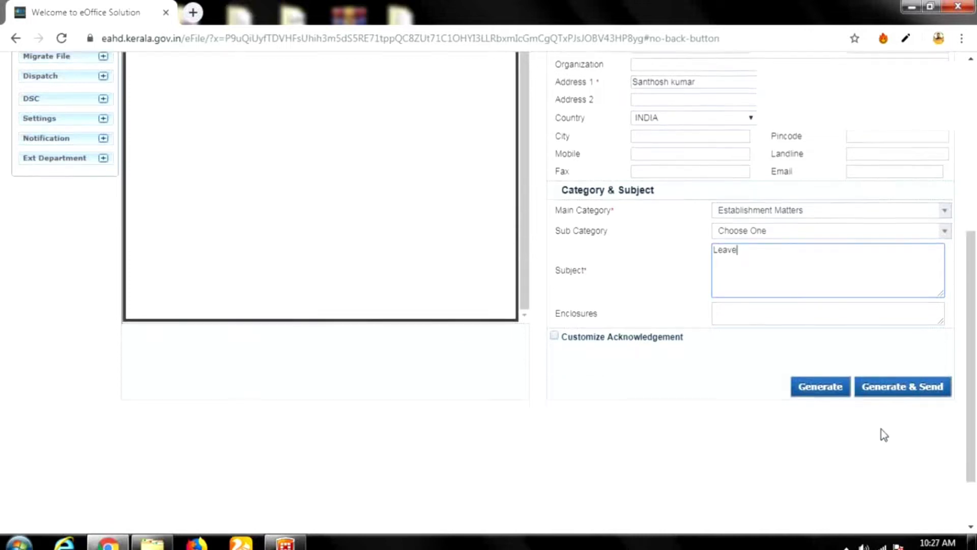
scroll(596, 392, up, 3)
scroll(585, 372, up, 3)
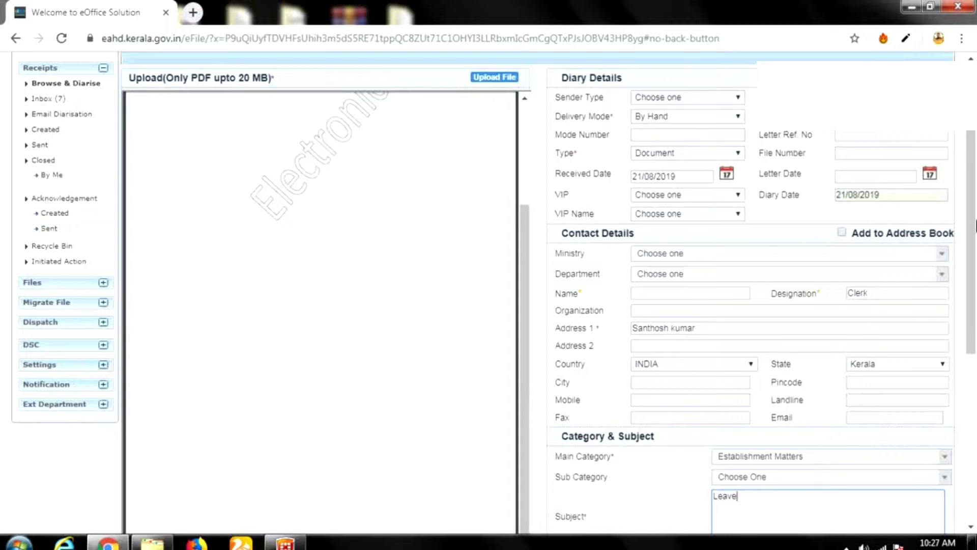
scroll(956, 318, down, 3)
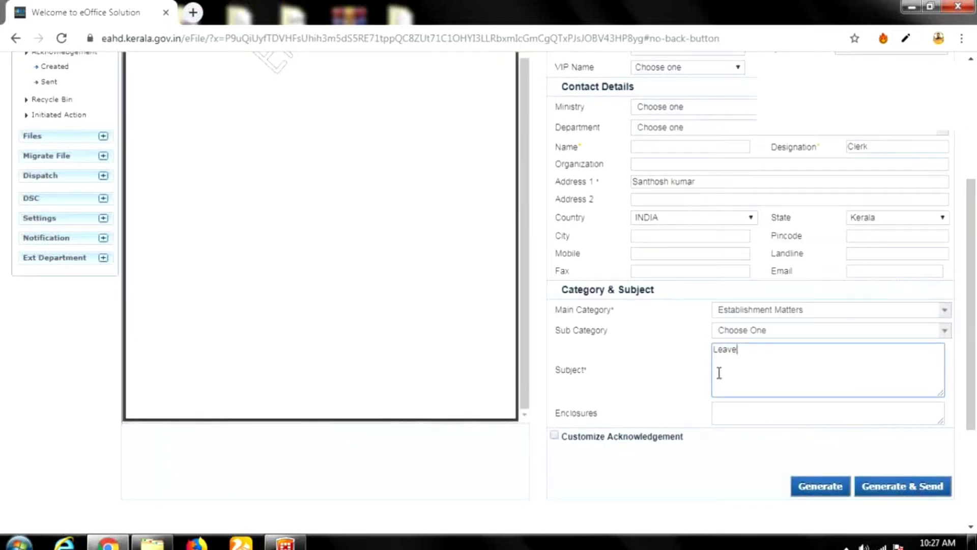
scroll(693, 370, up, 3)
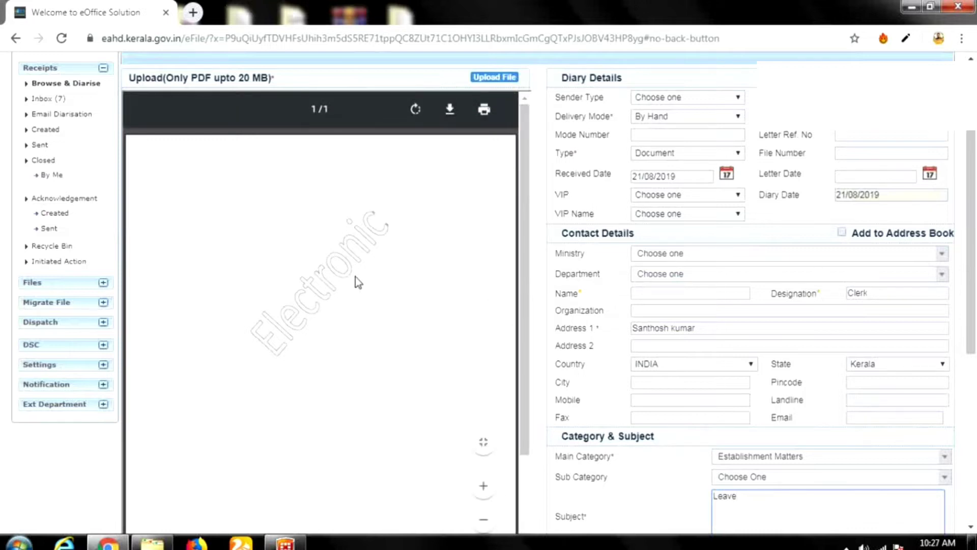
scroll(355, 279, up, 3)
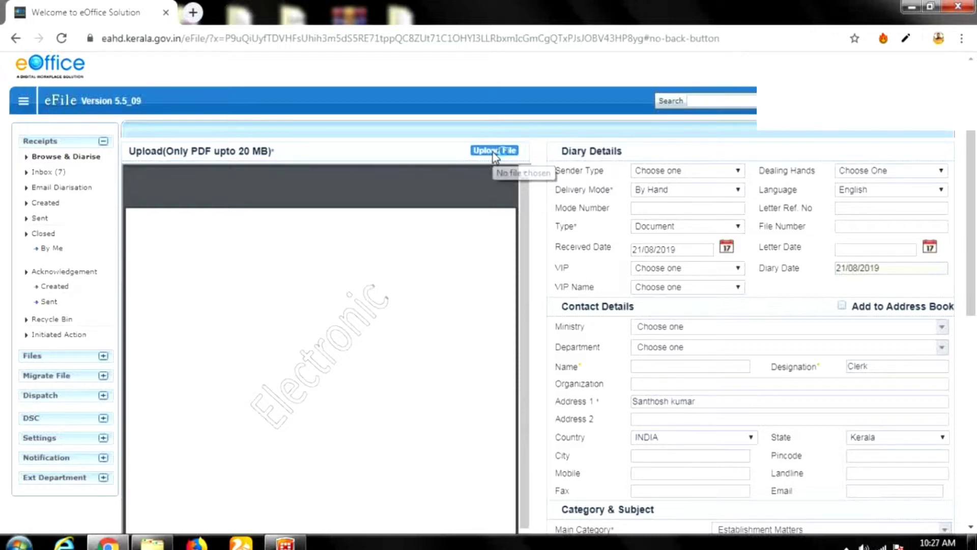
Upload the Leave PDF from the Desktop Tappal folder to the receipt.
click(493, 152)
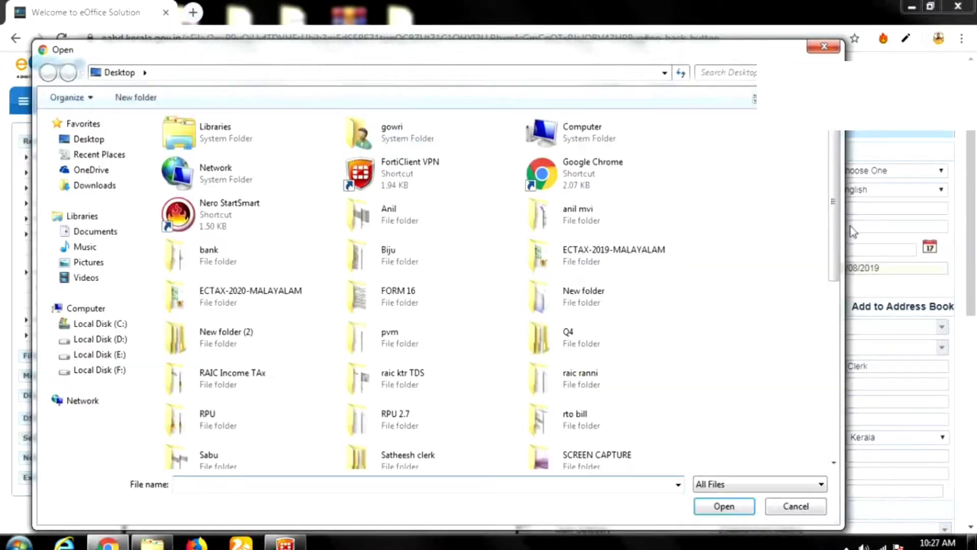
scroll(828, 329, down, 5)
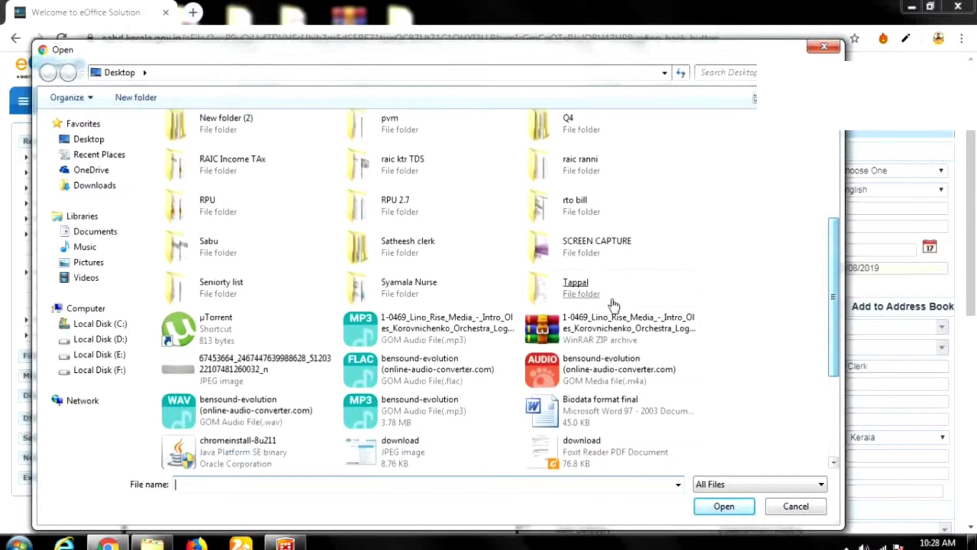
double_click(611, 303)
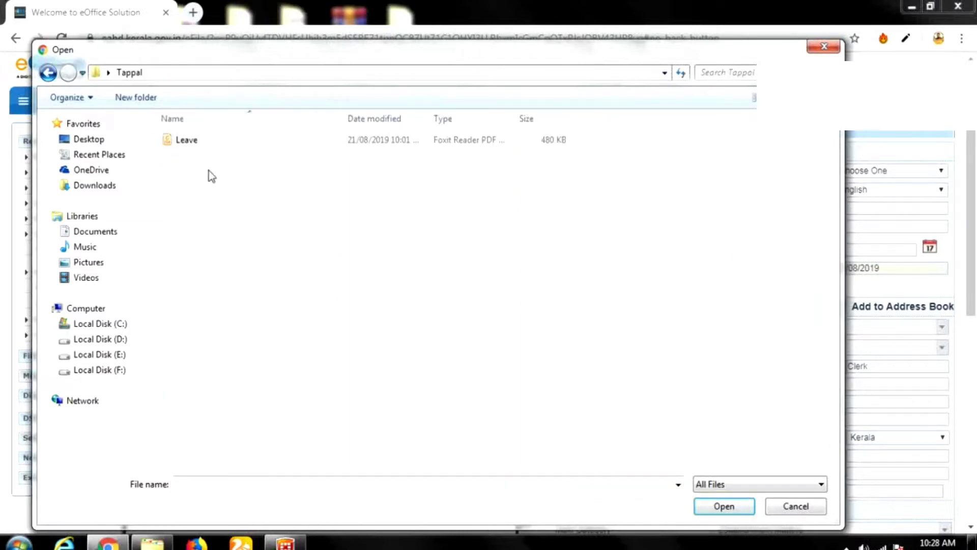
click(196, 144)
double_click(198, 151)
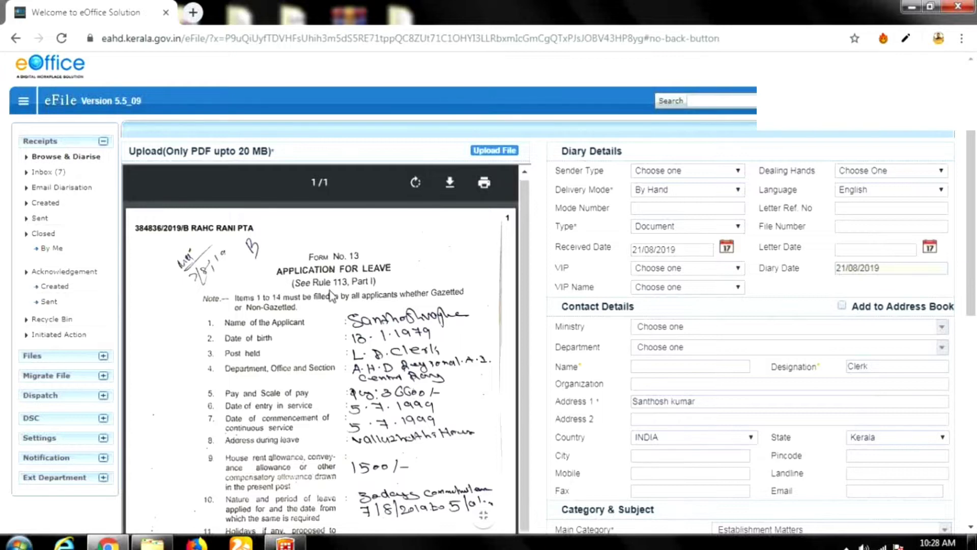
Submit the receipt with Generate & Send.
scroll(333, 294, down, 3)
scroll(774, 307, down, 9)
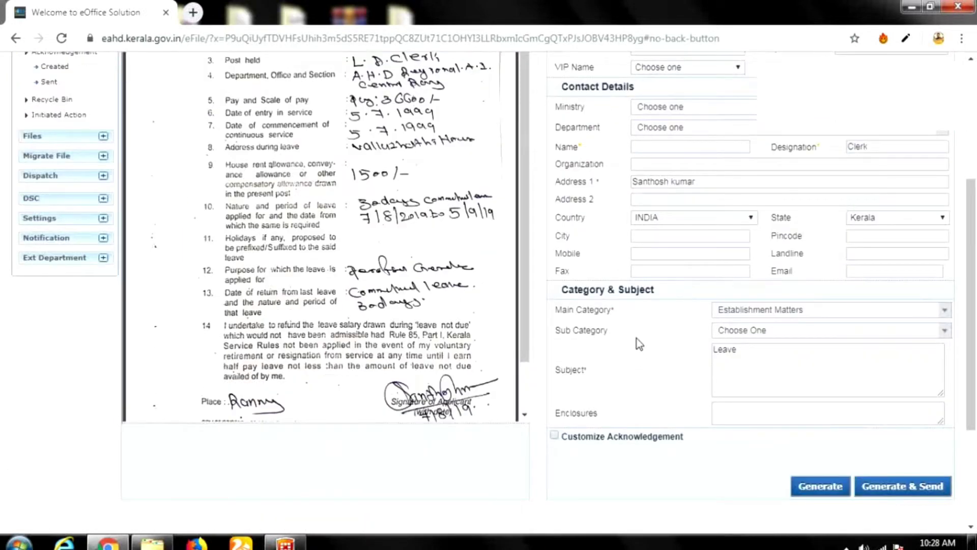
click(904, 491)
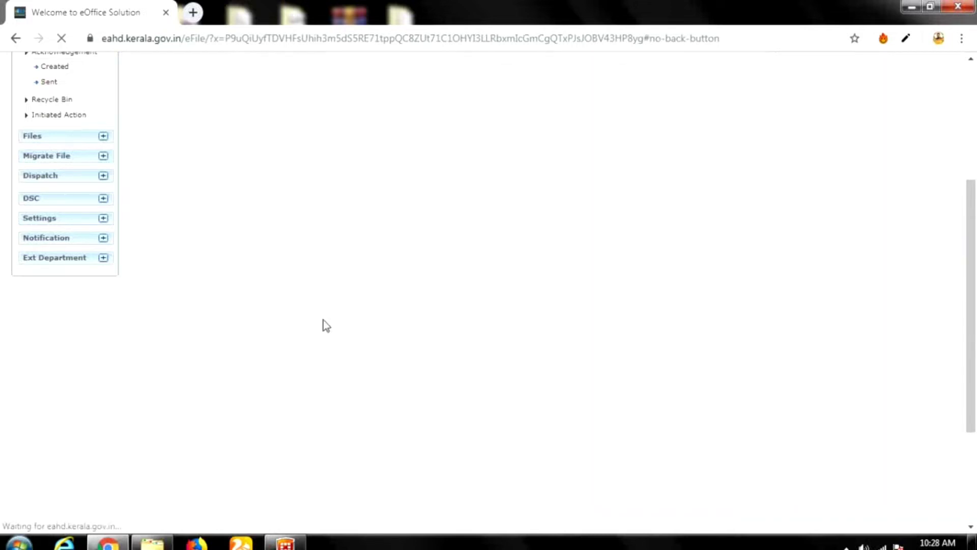
Limit recipients to the Preferred List and open the To recipient picker.
scroll(445, 253, up, 3)
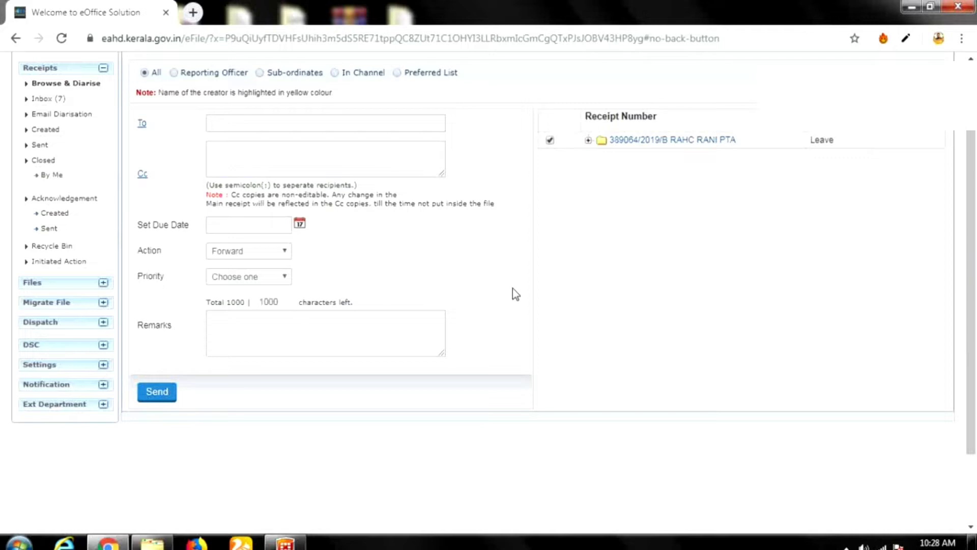
scroll(475, 297, up, 1)
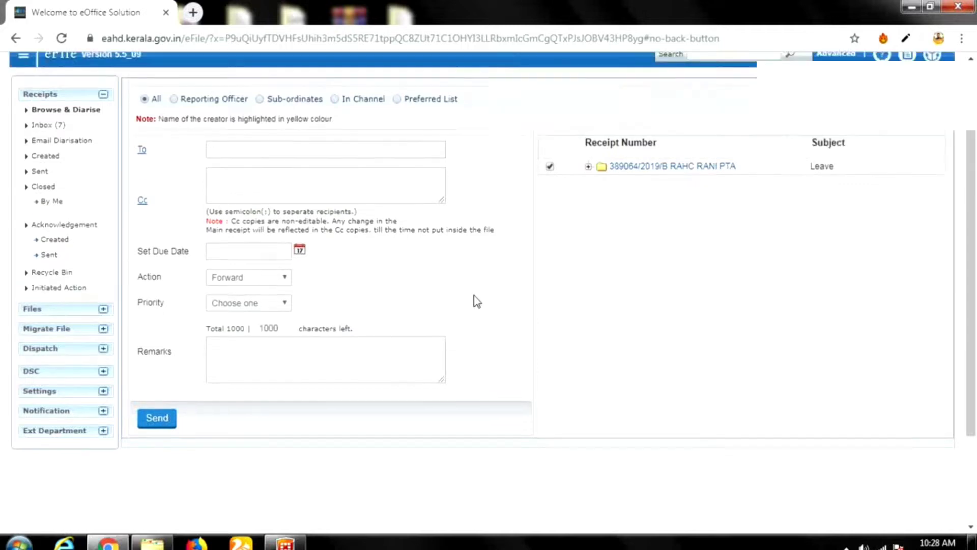
scroll(476, 300, up, 1)
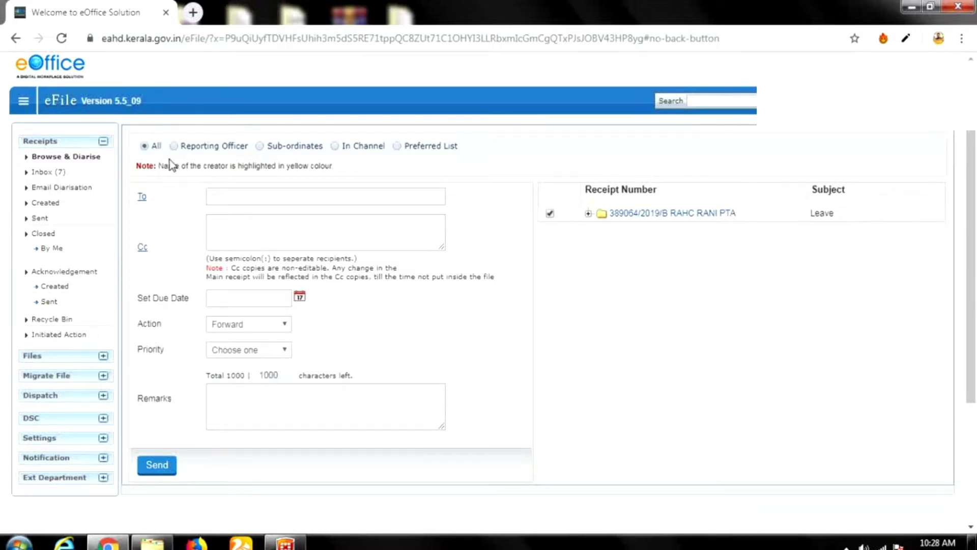
click(217, 194)
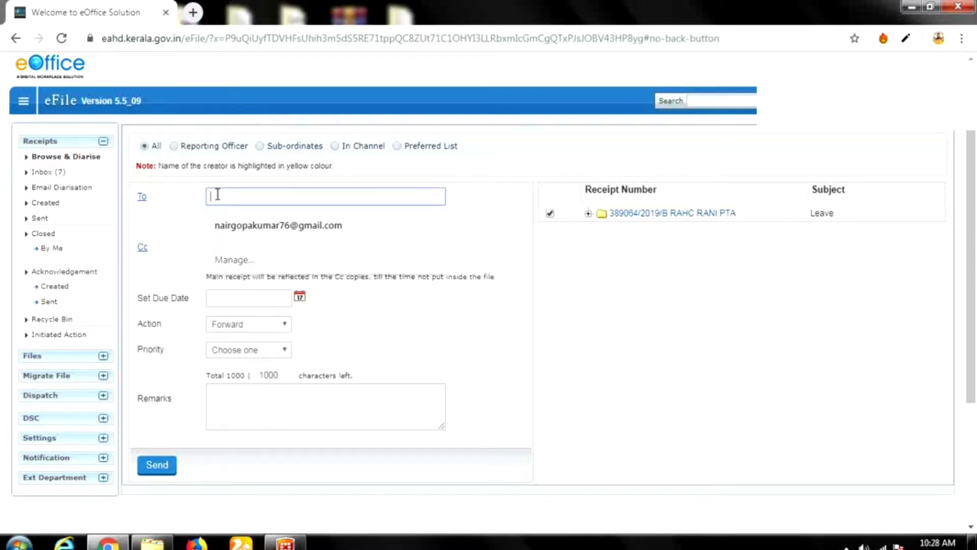
click(185, 203)
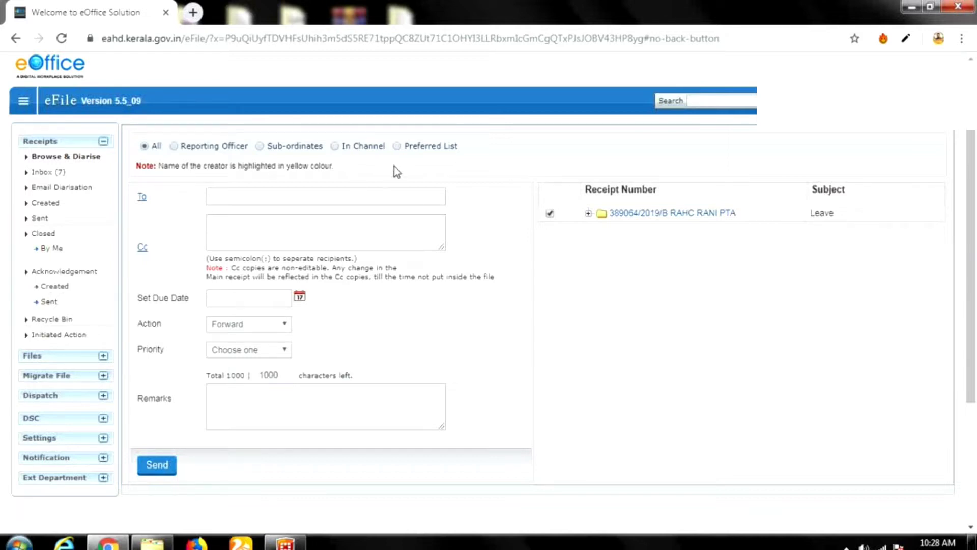
click(398, 146)
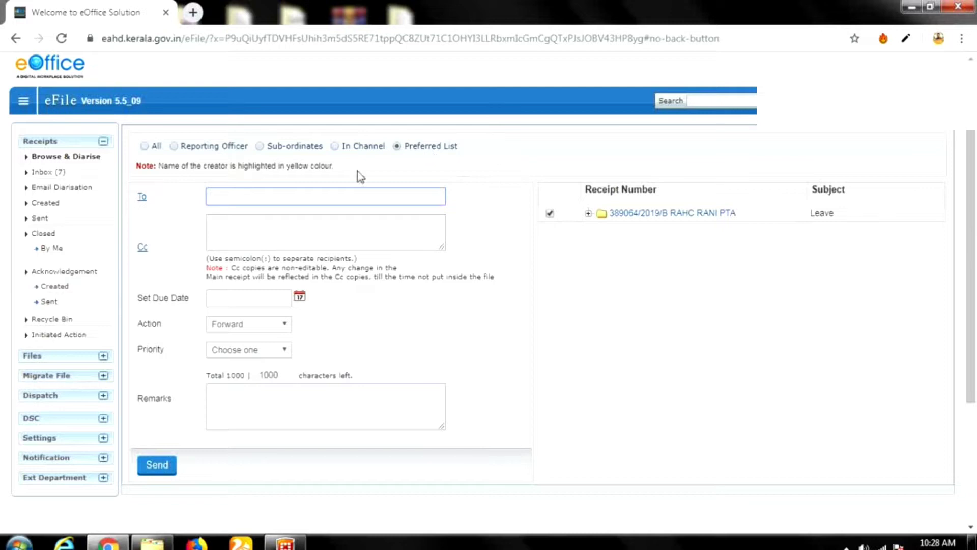
click(142, 200)
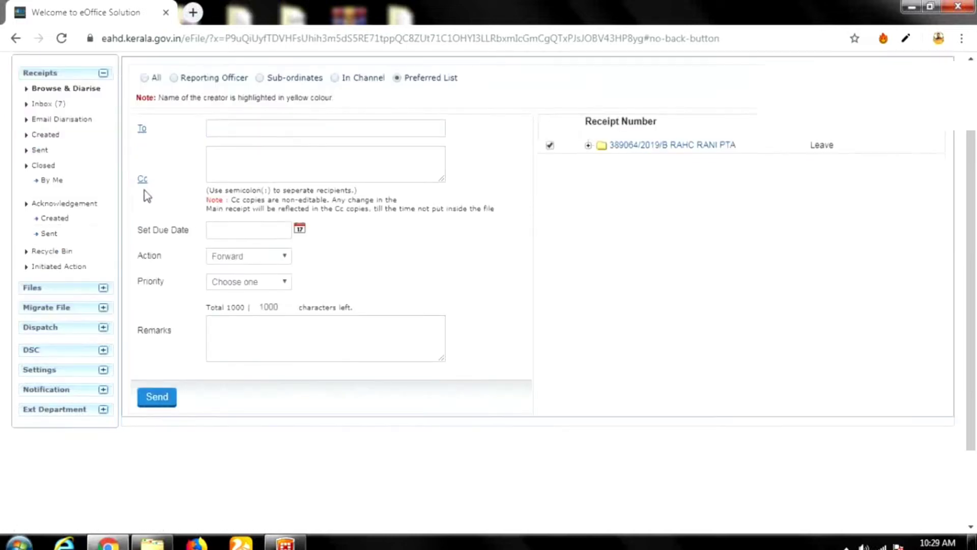
click(143, 130)
Search the preferred list for the clerk, then clear the search.
scroll(463, 366, up, 2)
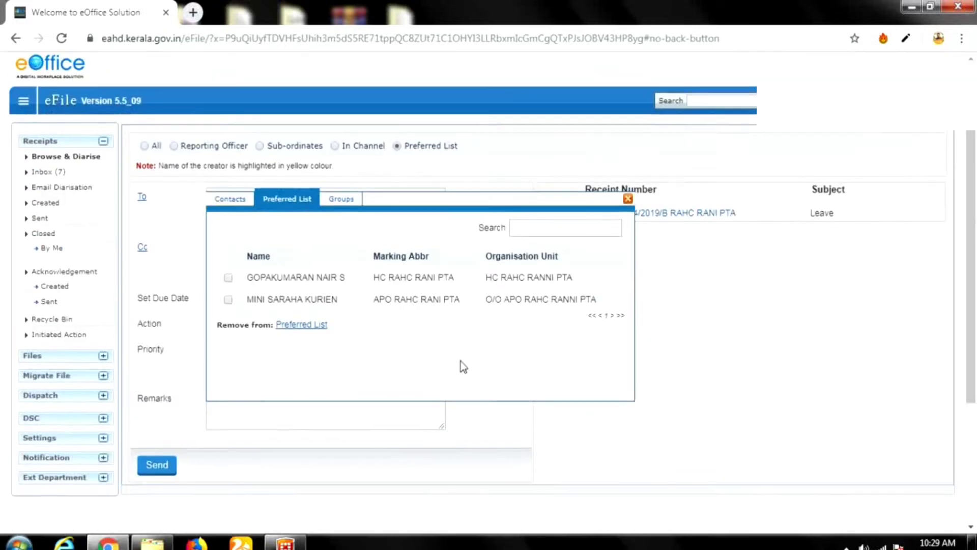
click(533, 228)
text(sa)
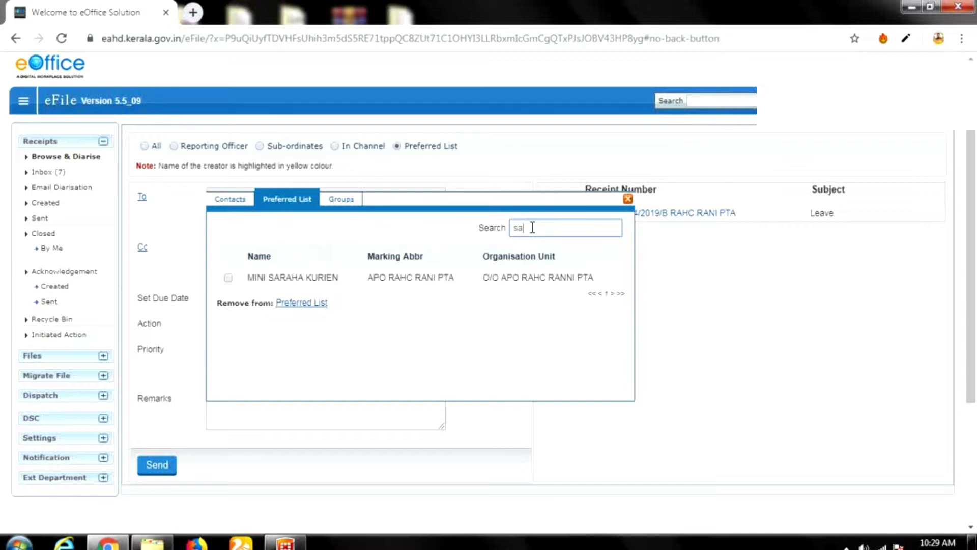
text(nt)
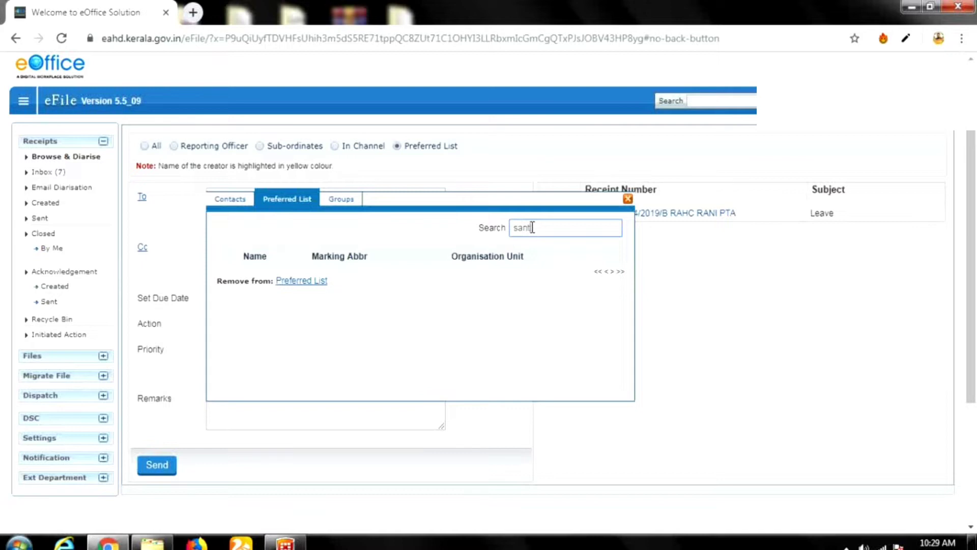
key(BackSpace)
key(BackSpace)
key(BackSpace)
key(BackSpace)
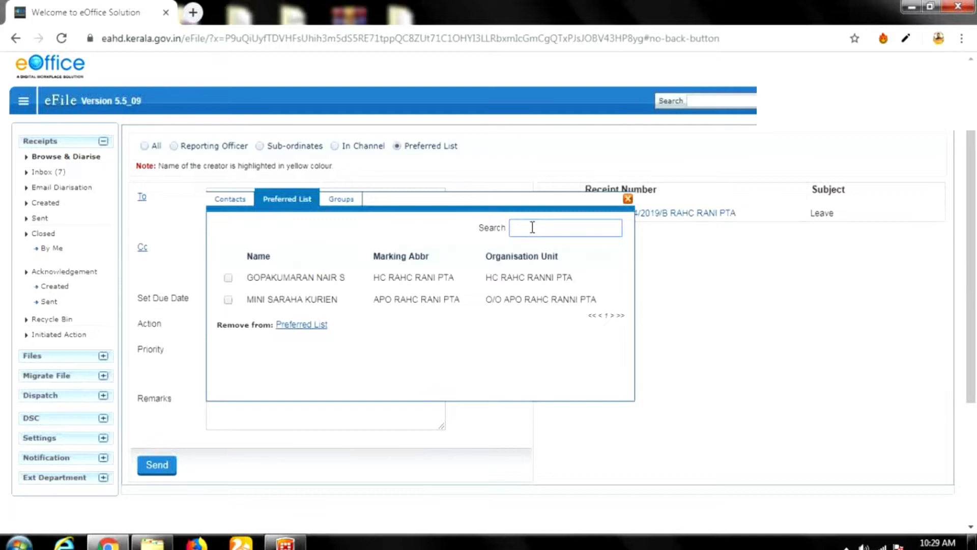
Find the C RAHC RANI PTA clerk in Contacts, add them, and close the picker as recipient.
click(236, 200)
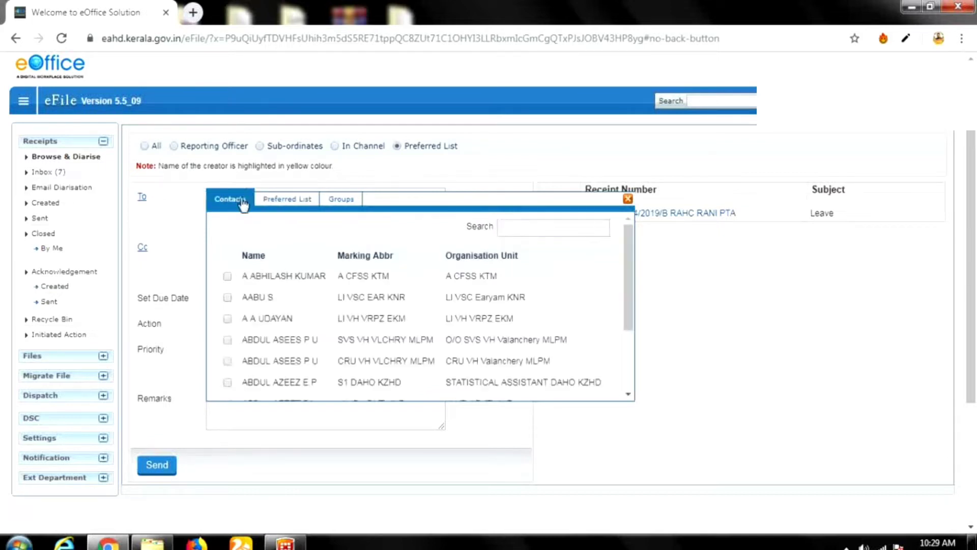
click(559, 230)
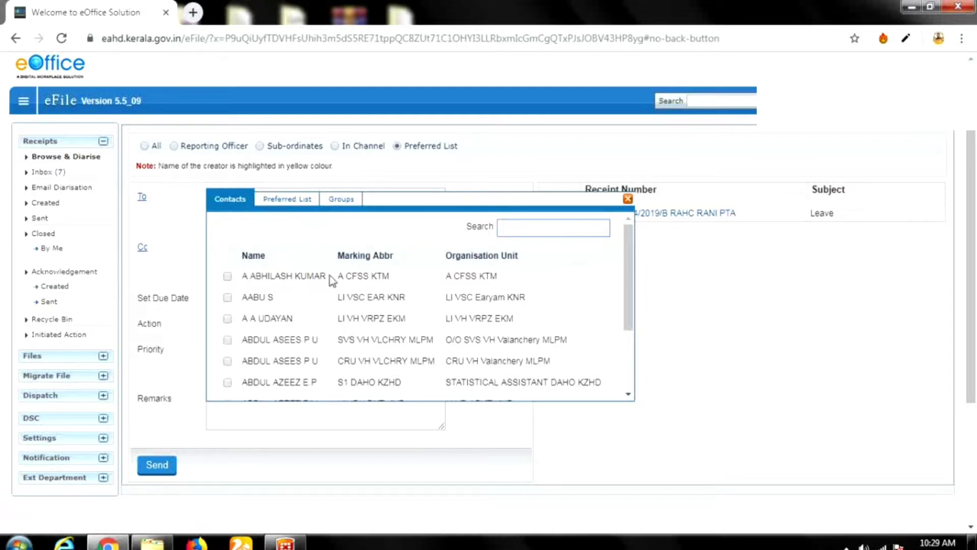
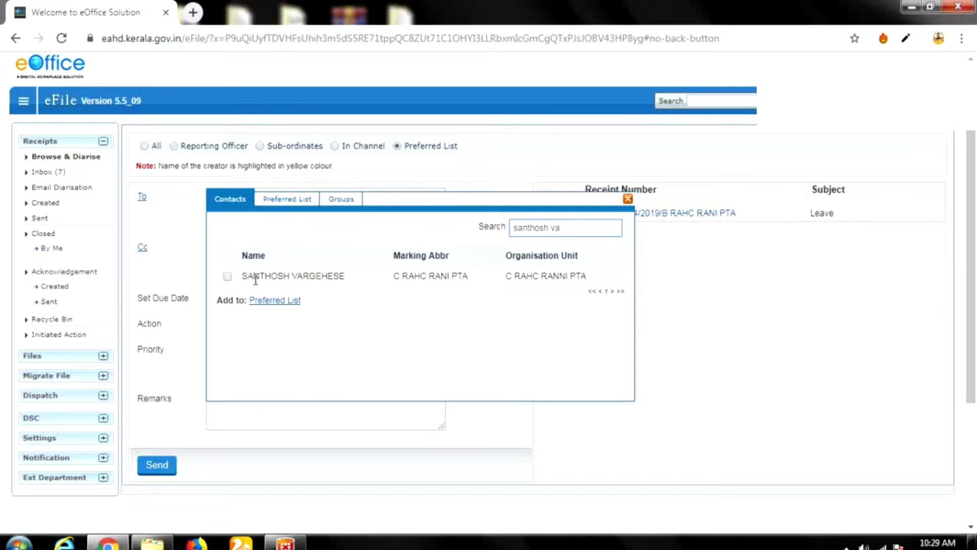
click(227, 276)
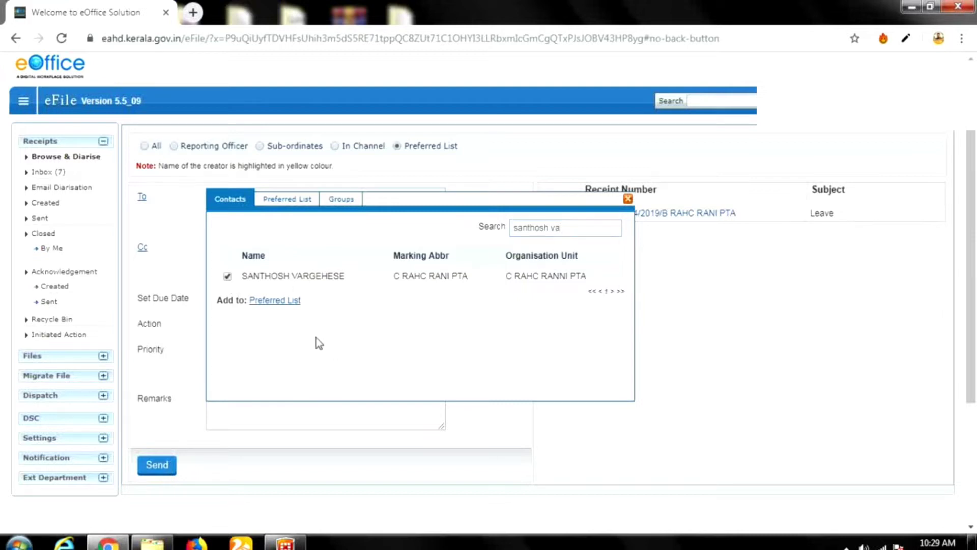
click(284, 302)
click(306, 201)
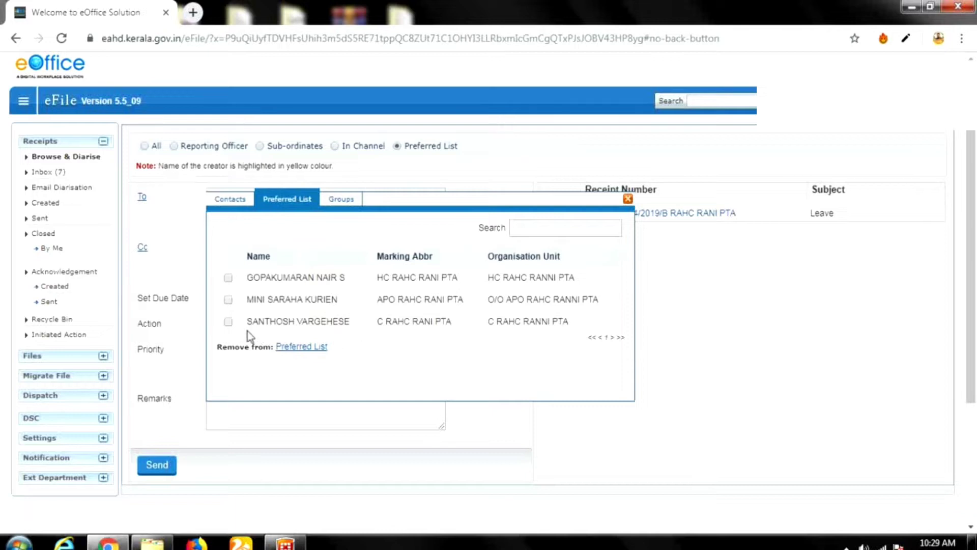
click(302, 348)
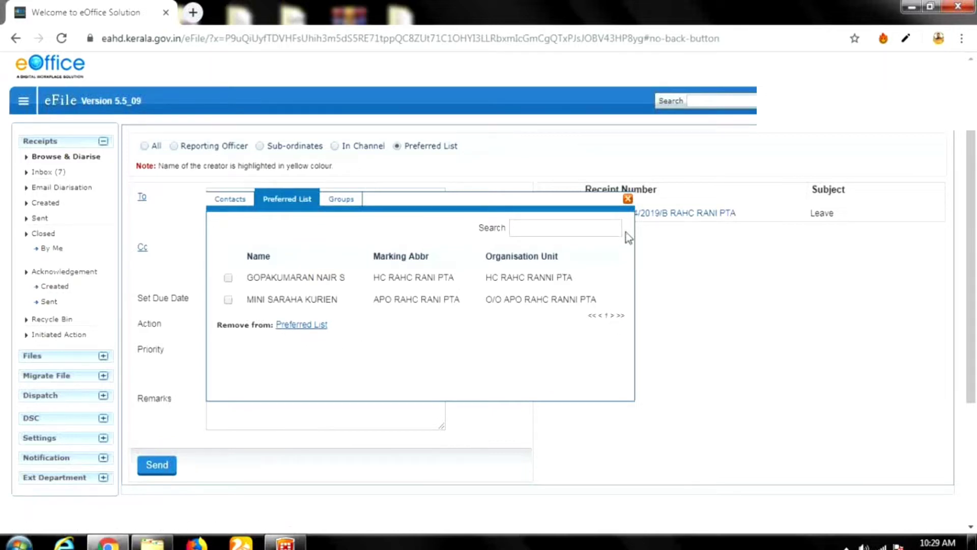
click(628, 199)
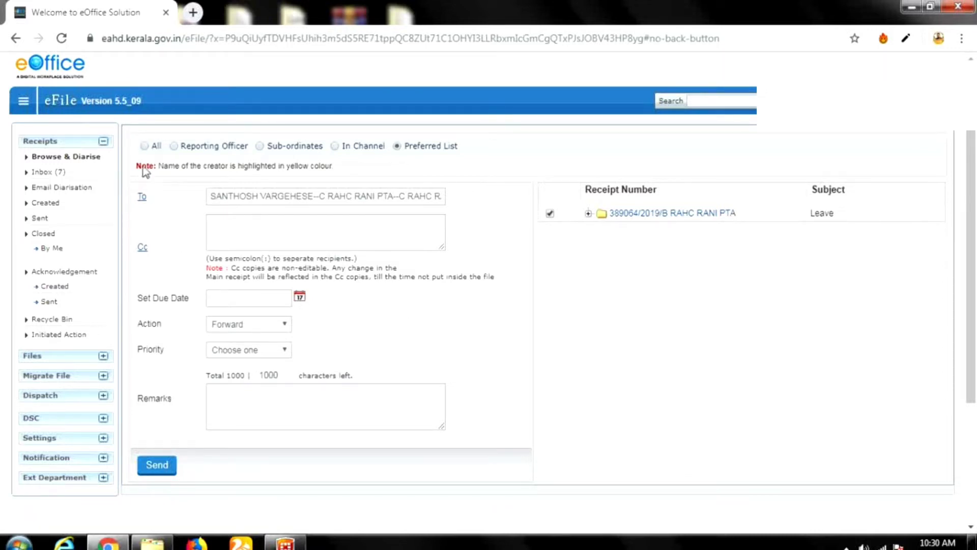
Try a name under All users, then return to Preferred List and reopen the To picker.
click(144, 146)
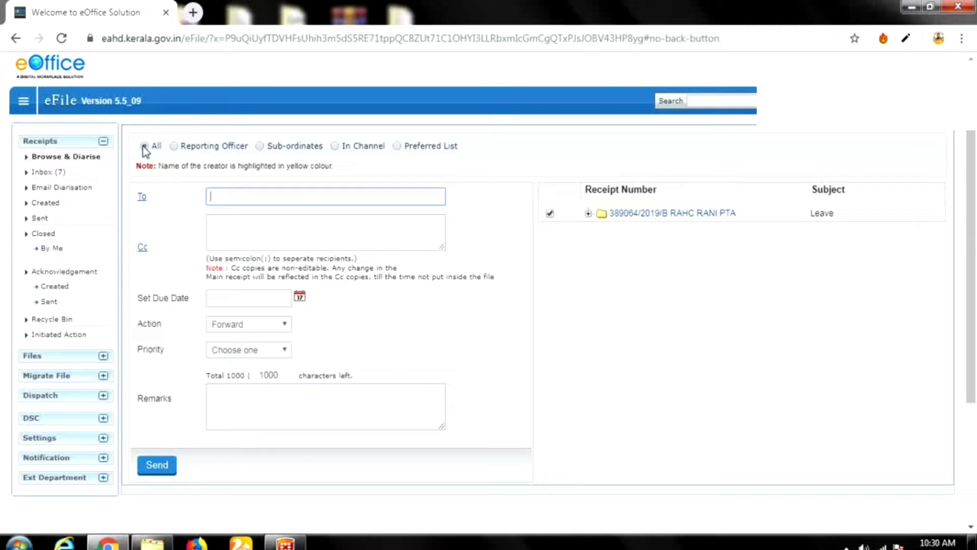
click(255, 197)
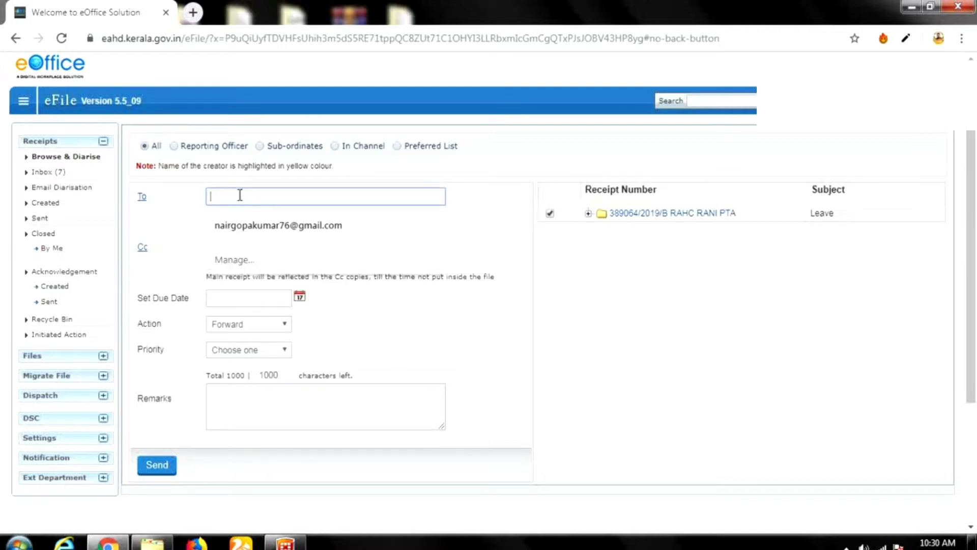
text(min)
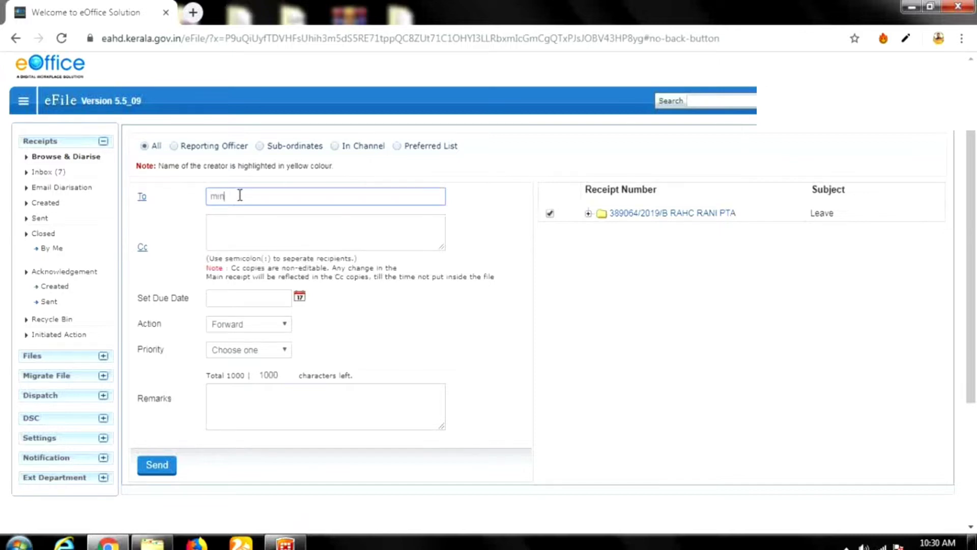
text(i)
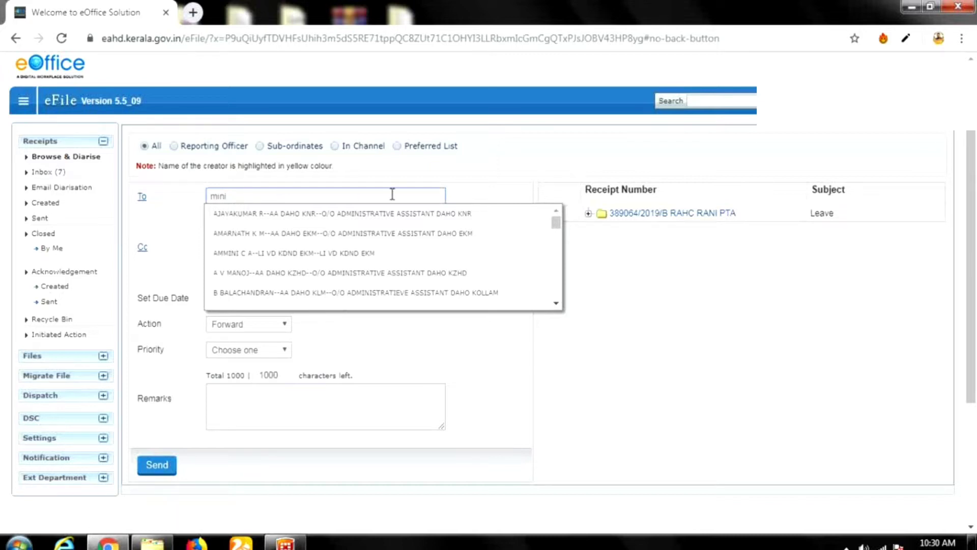
click(397, 146)
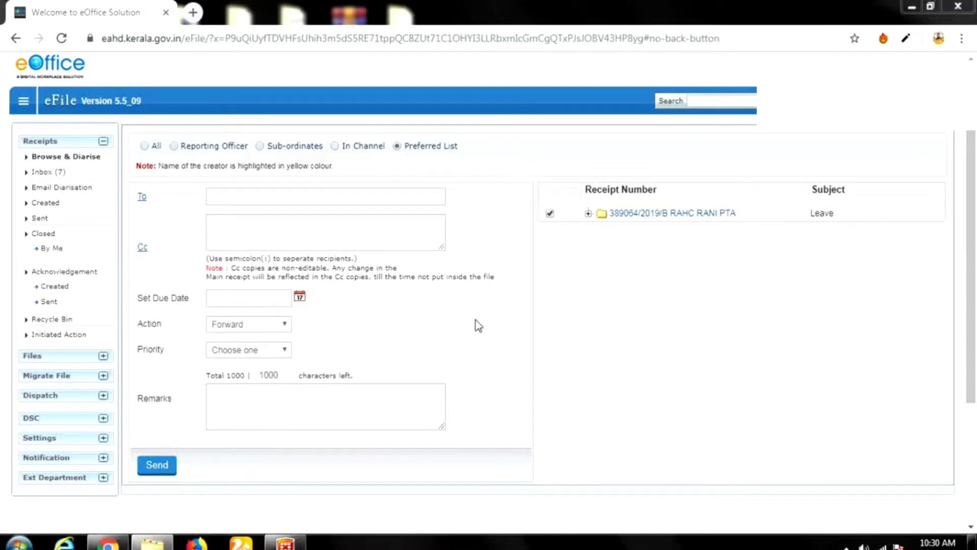
click(143, 199)
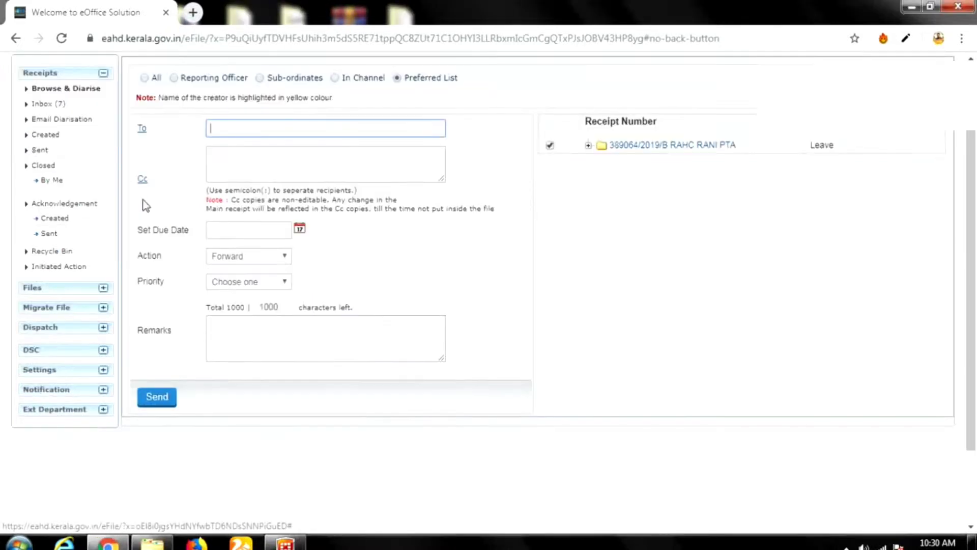
scroll(348, 275, up, 1)
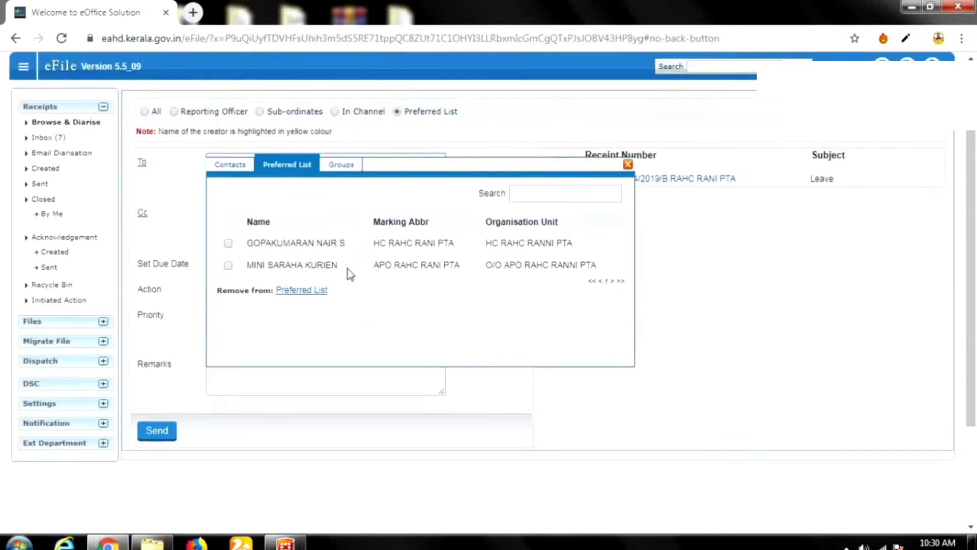
Search Contacts for the officer, tick the first match and close the picker.
click(230, 199)
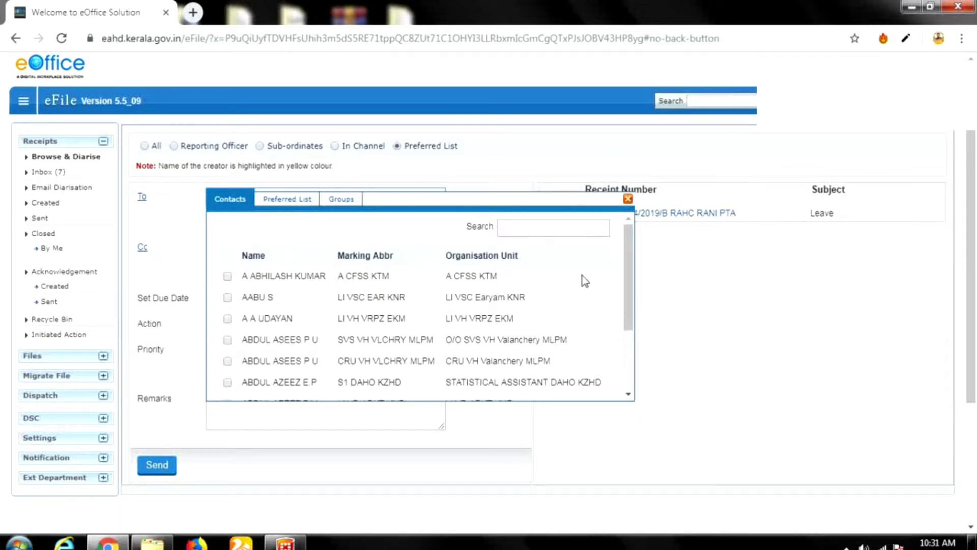
click(535, 231)
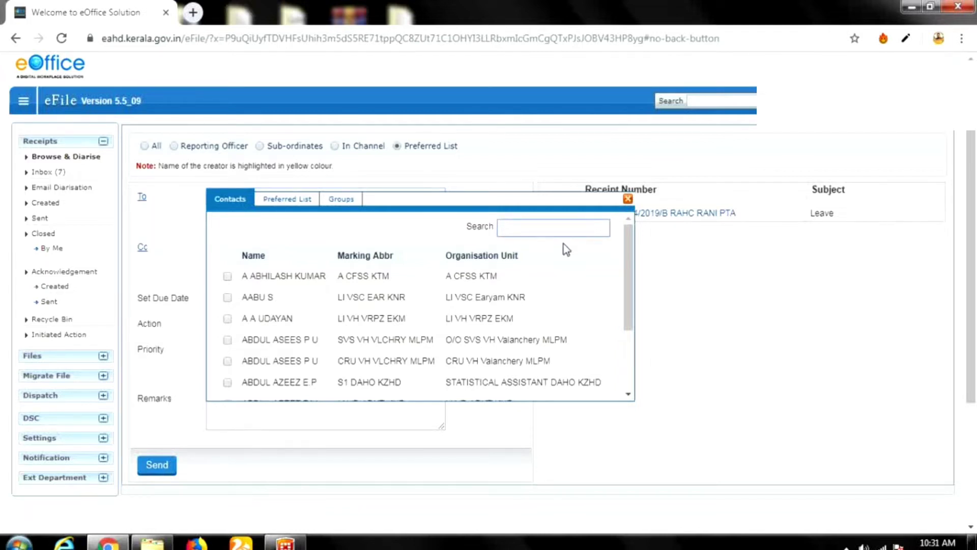
text(Mu)
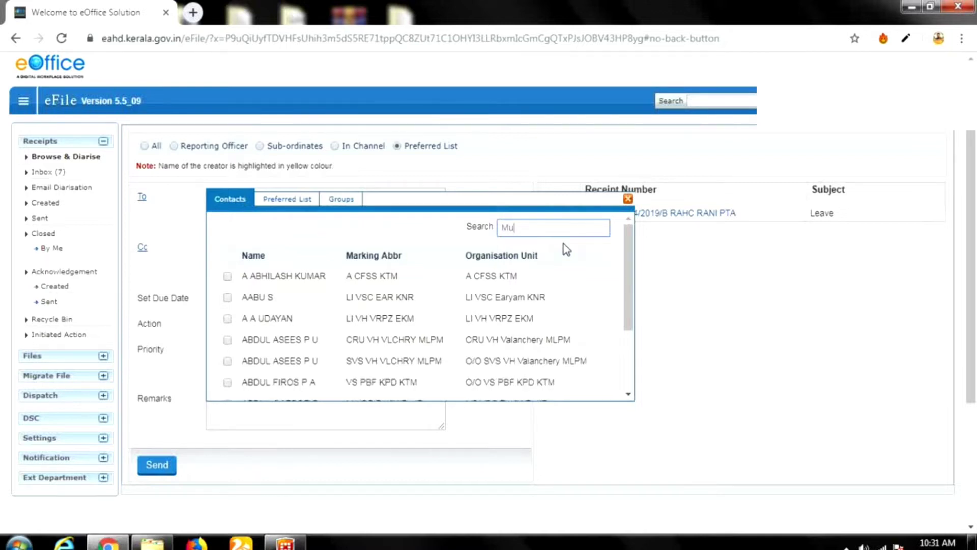
text(hamad)
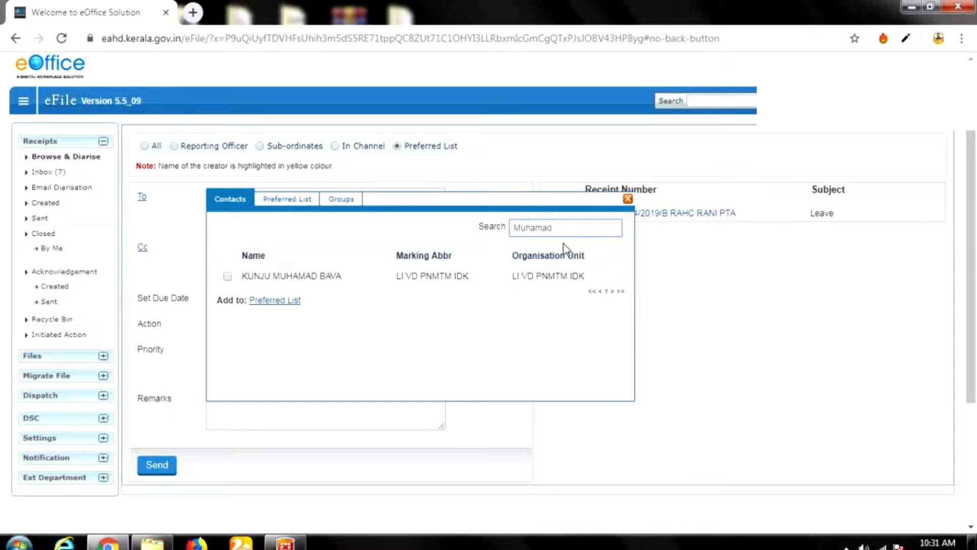
text(de)
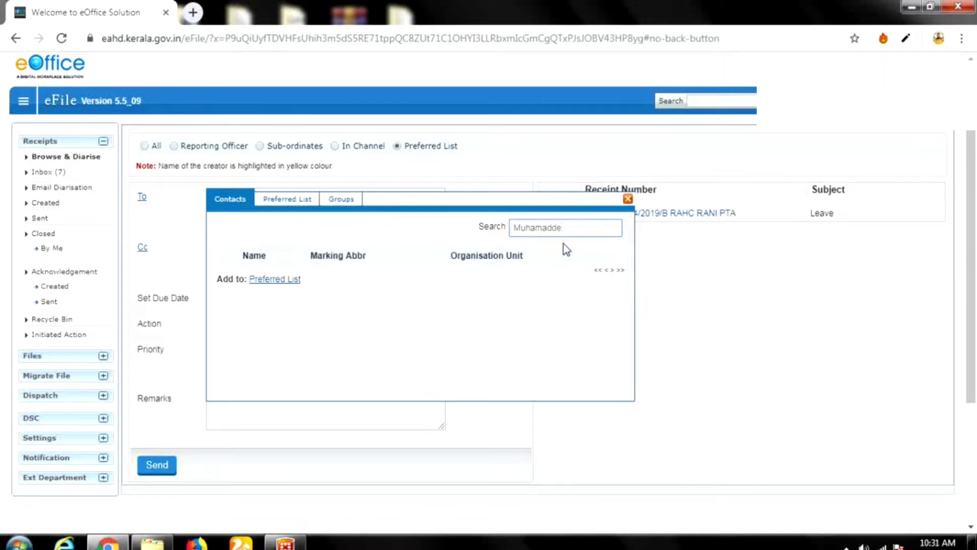
key(BackSpace)
key(BackSpace)
text(de)
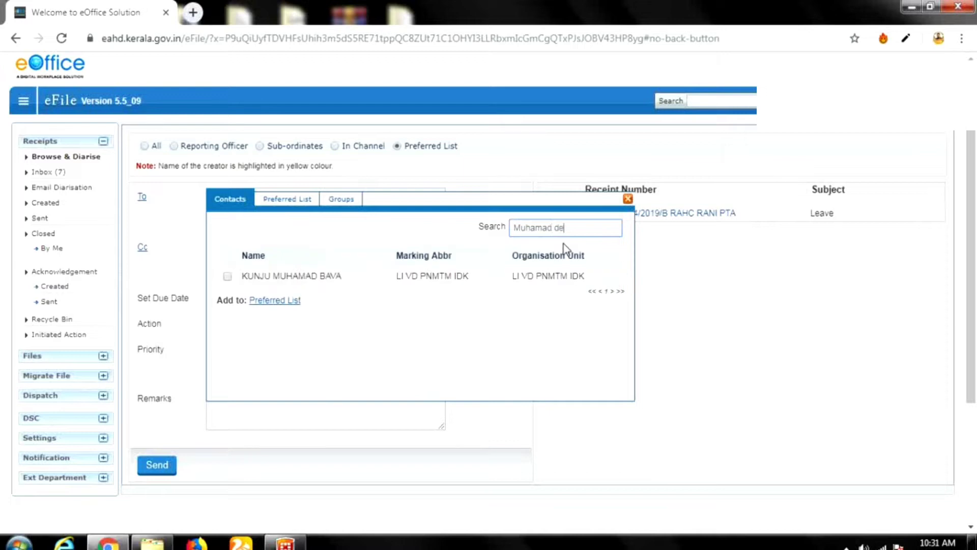
key(BackSpace)
key(BackSpace)
key(BackSpace)
key(BackSpace)
key(BackSpace)
key(BackSpace)
key(BackSpace)
key(BackSpace)
key(BackSpace)
key(BackSpace)
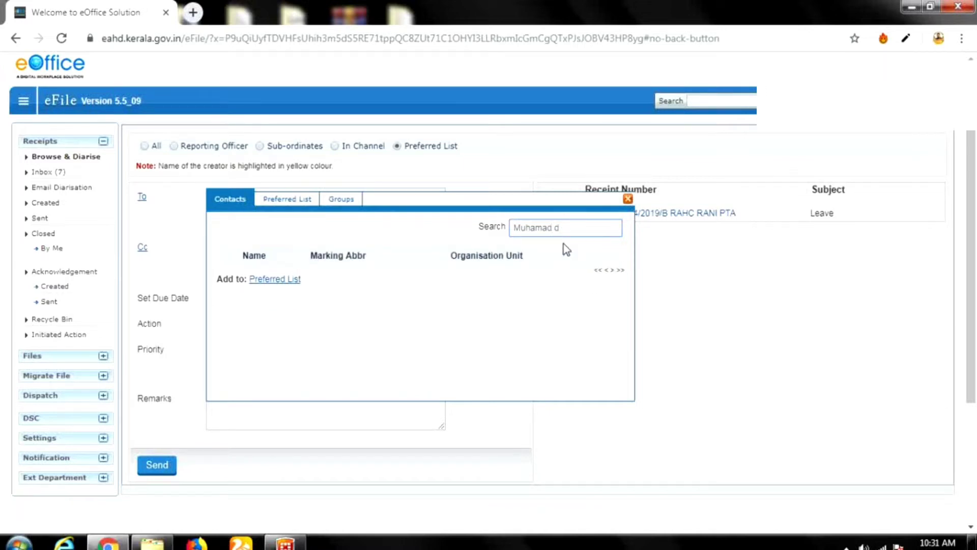
text(gopal)
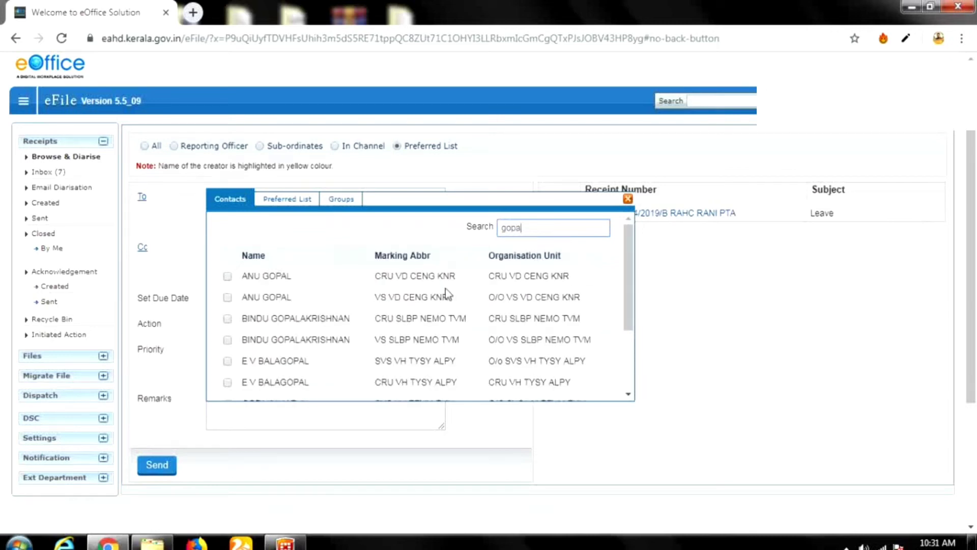
click(427, 277)
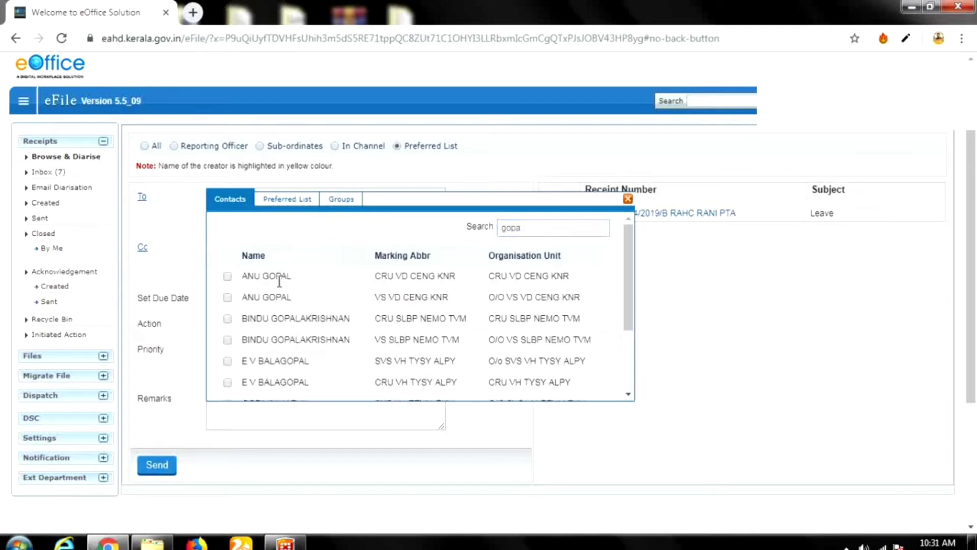
click(228, 277)
scroll(305, 359, down, 3)
scroll(606, 334, down, 1)
scroll(277, 225, down, 3)
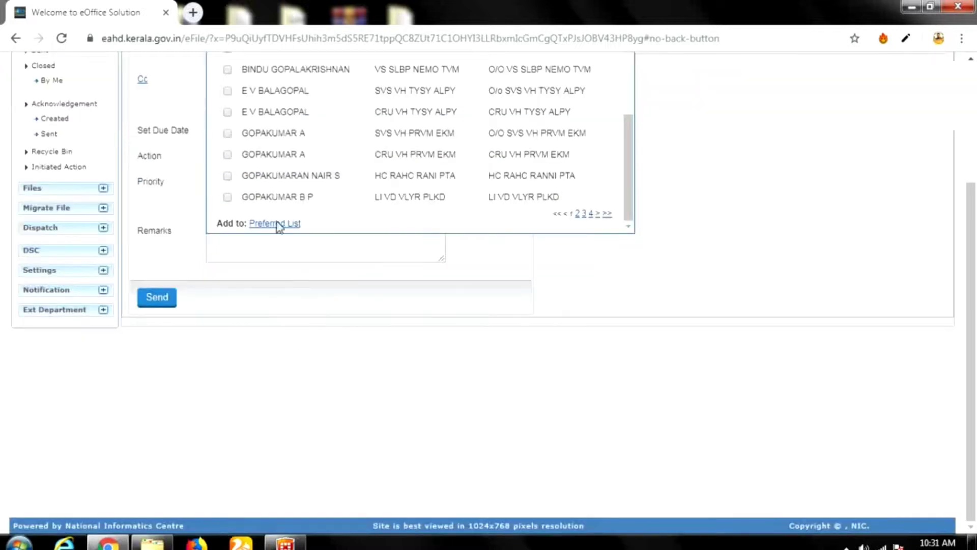
scroll(395, 270, up, 4)
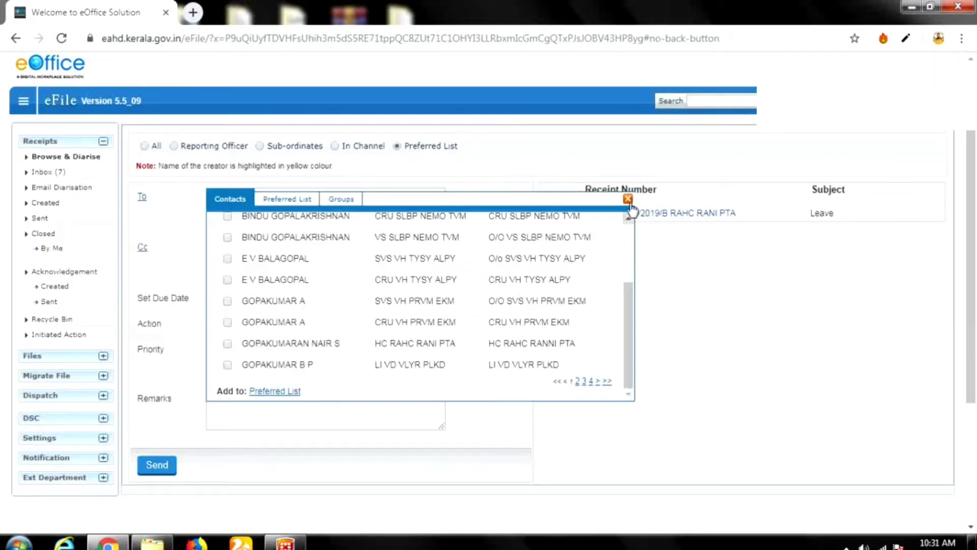
click(628, 199)
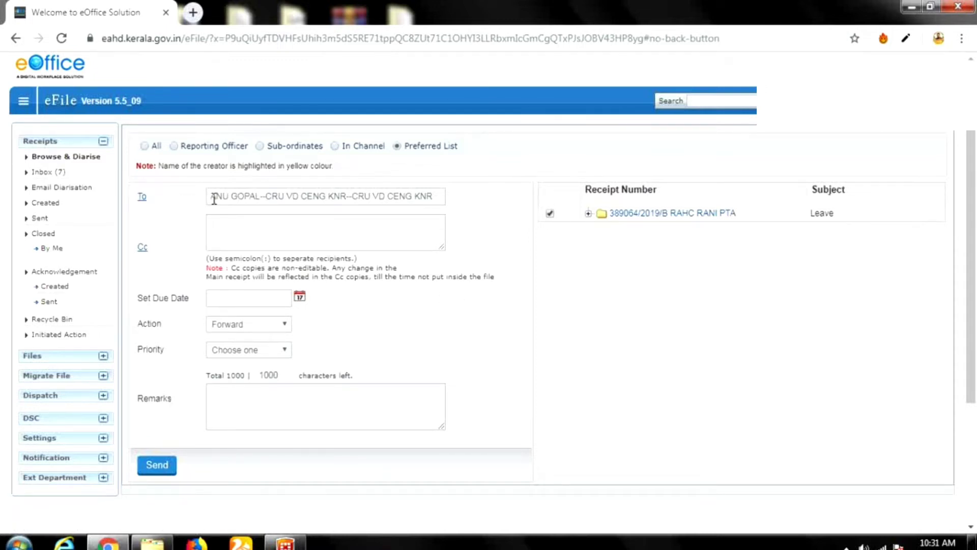
Replace the To entry with the APO RAHC RANI PTA officer from autocomplete.
drag(214, 198, 441, 212)
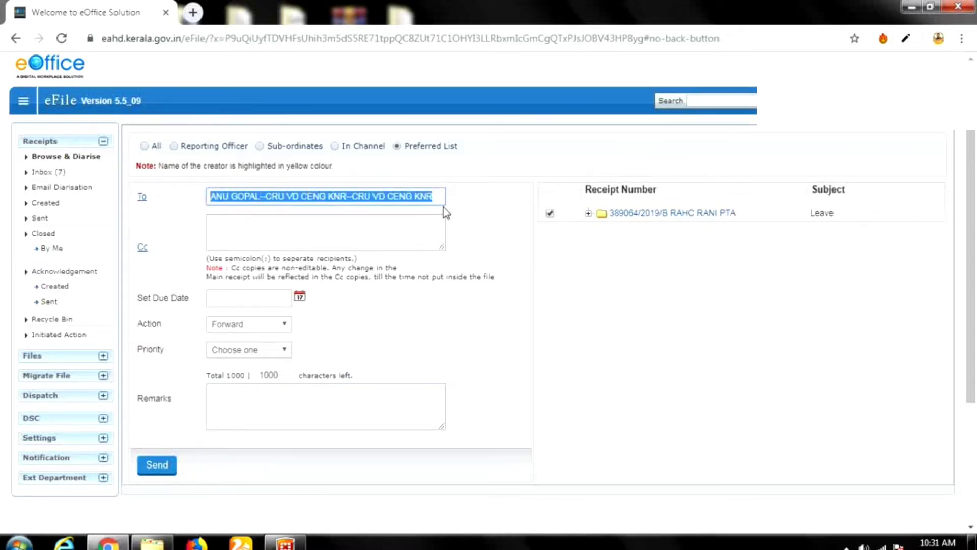
key(BackSpace)
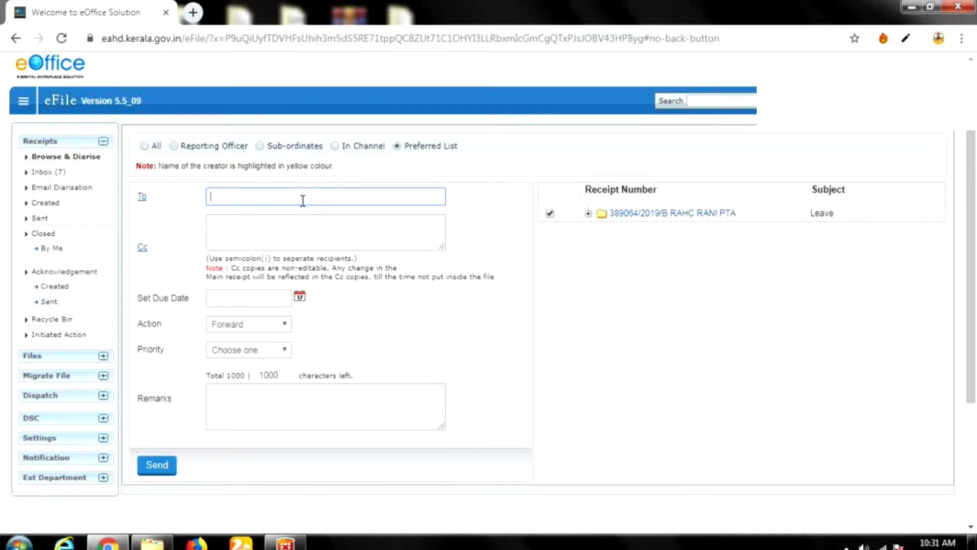
text(min)
click(307, 213)
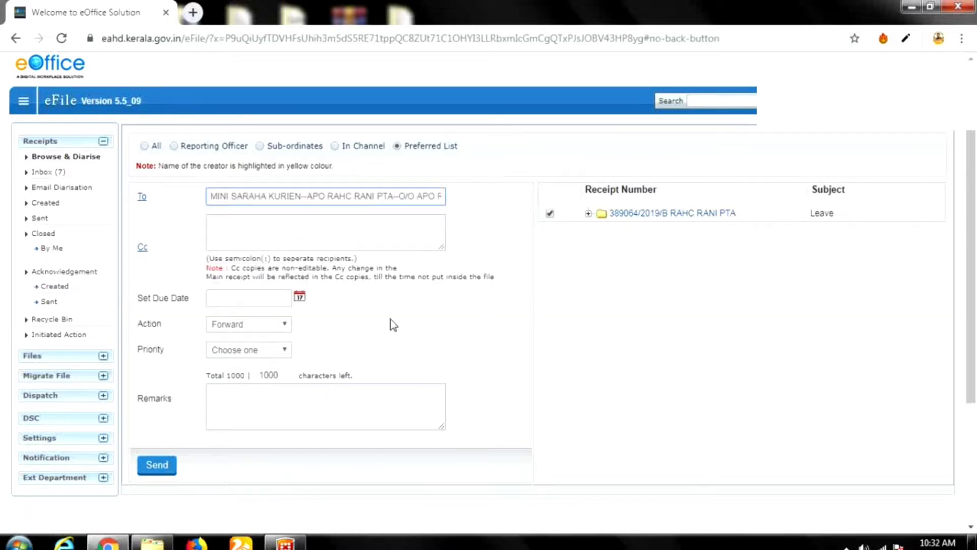
click(269, 333)
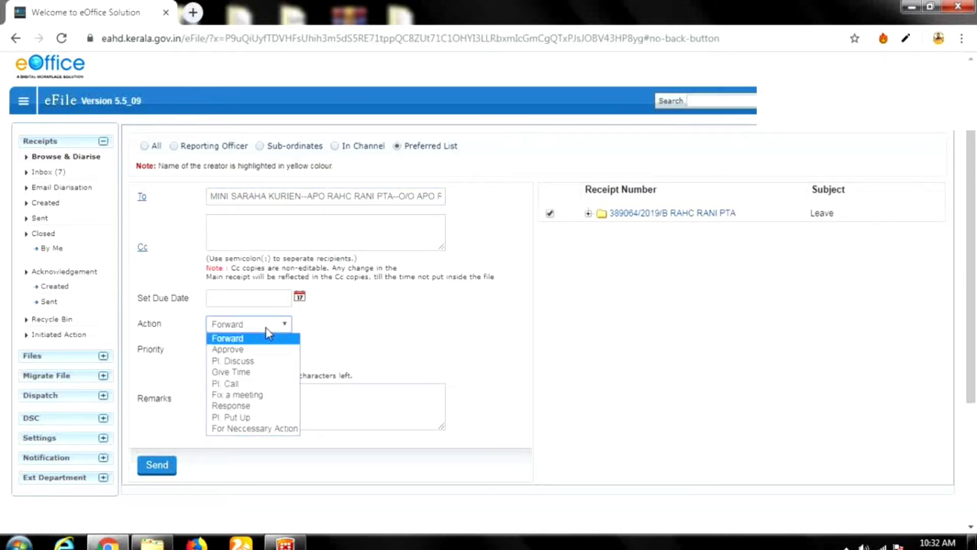
Send the Leave receipt with action Forward and the priority left at Choose one.
click(268, 337)
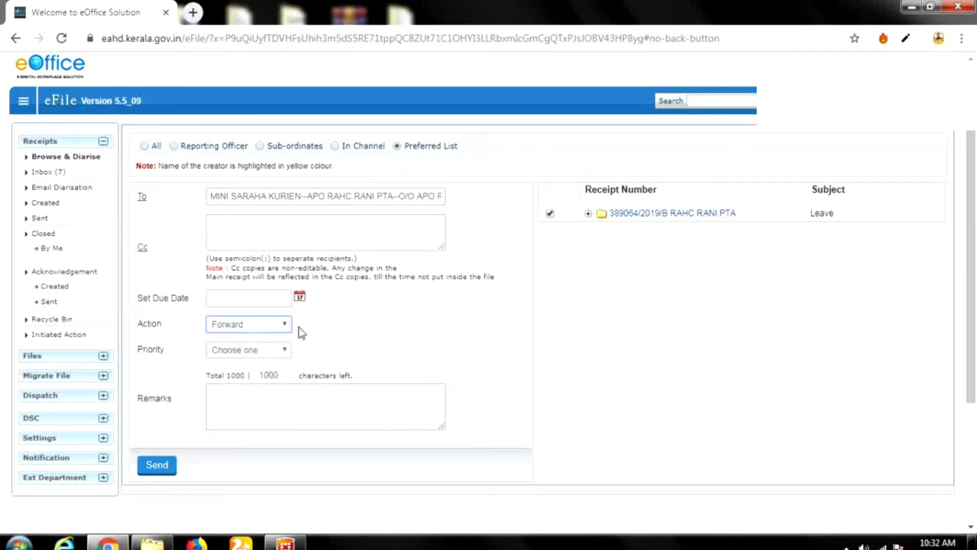
click(283, 351)
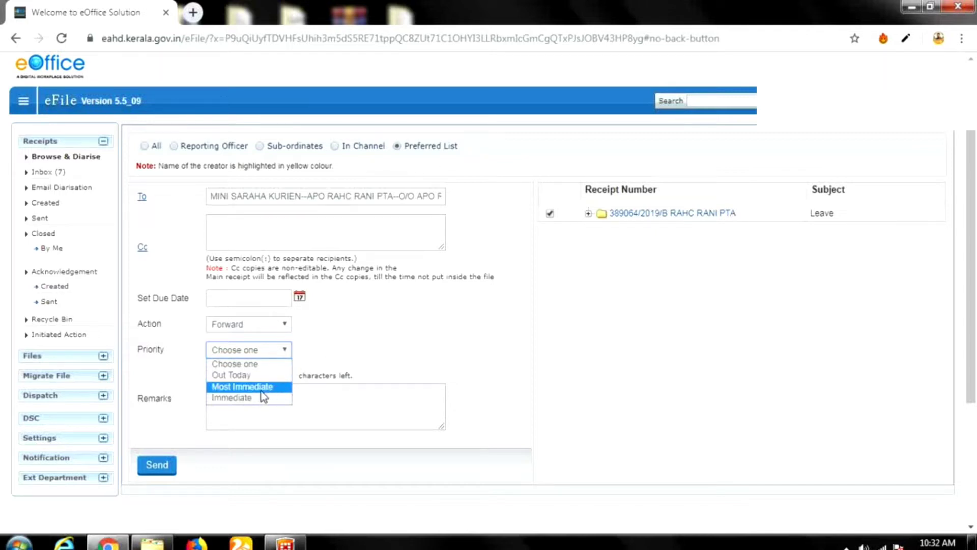
click(247, 416)
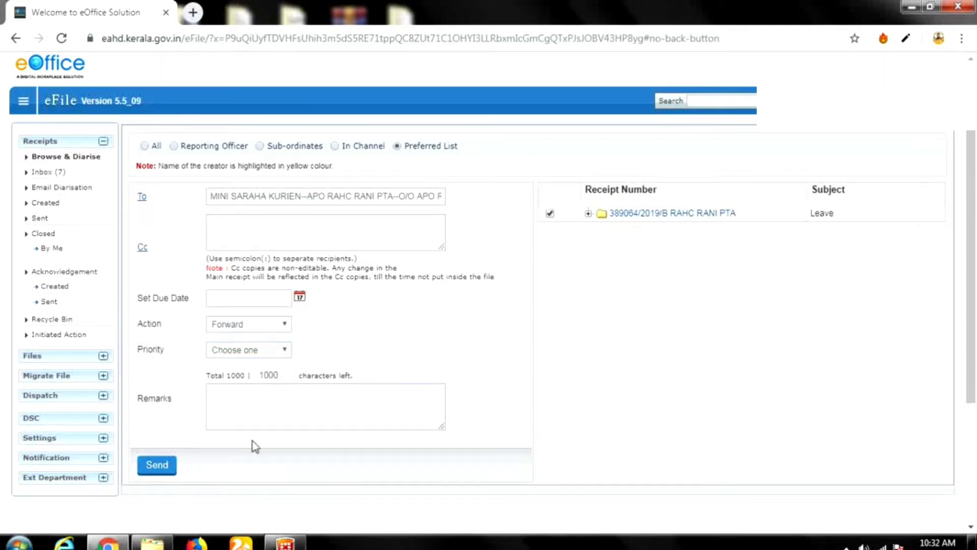
click(265, 329)
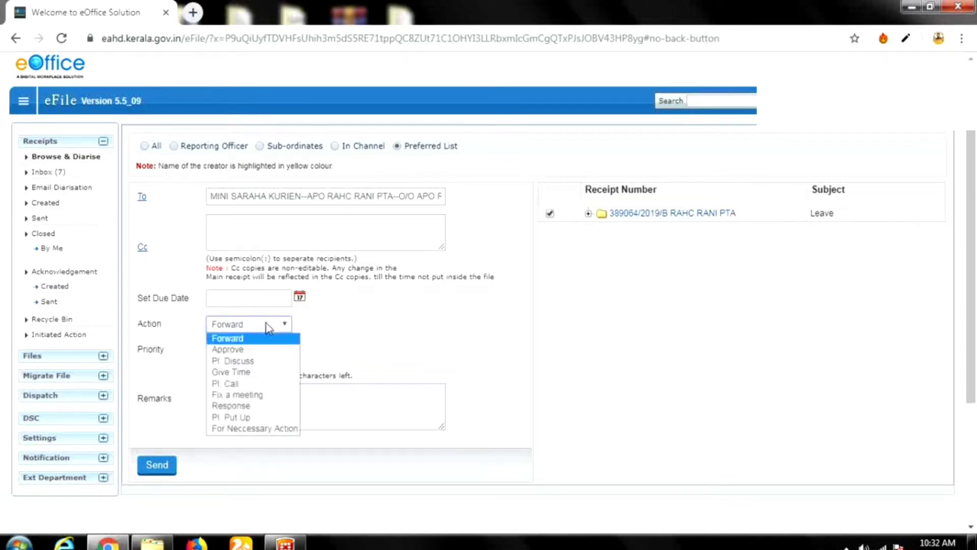
click(269, 335)
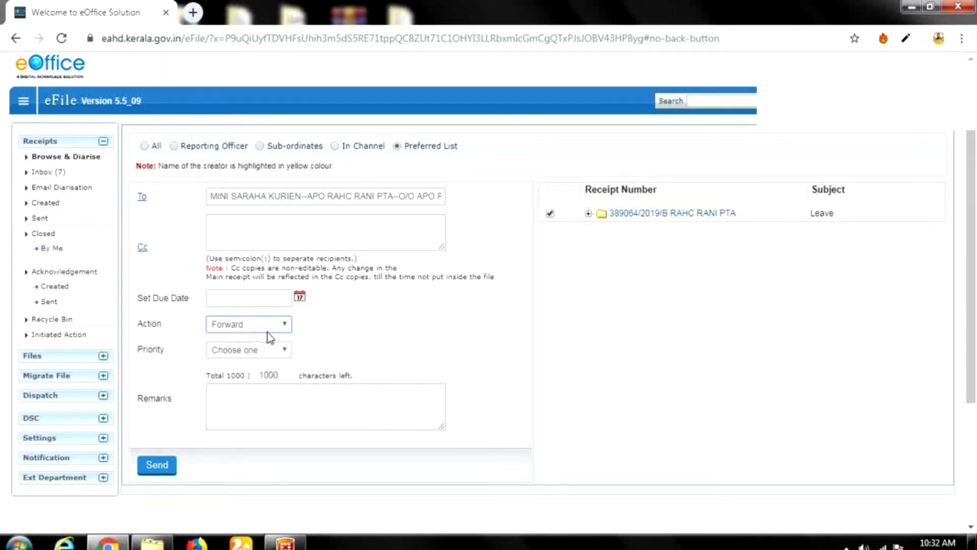
click(161, 469)
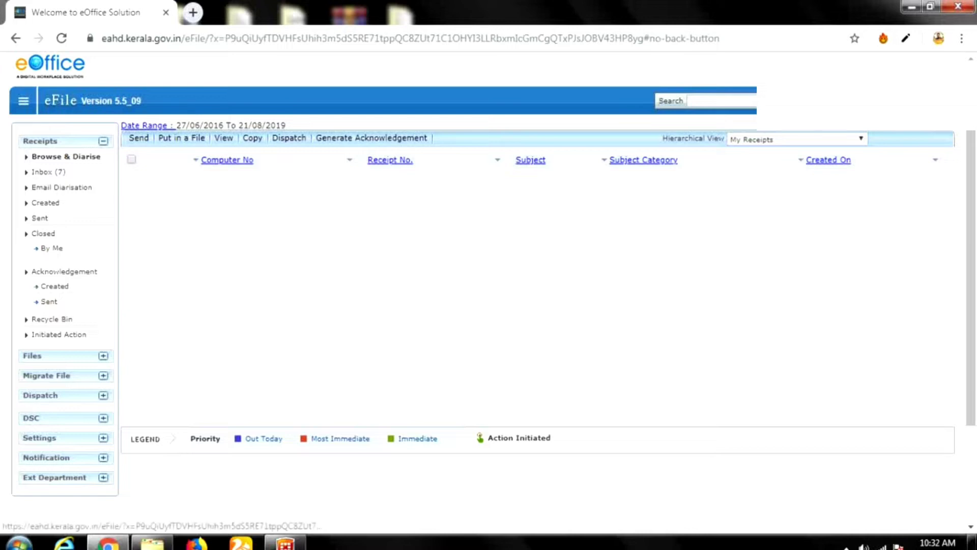
Log out of eFile and log back in with the recipient's Login ID and password.
mouse_move(817, 137)
click(818, 133)
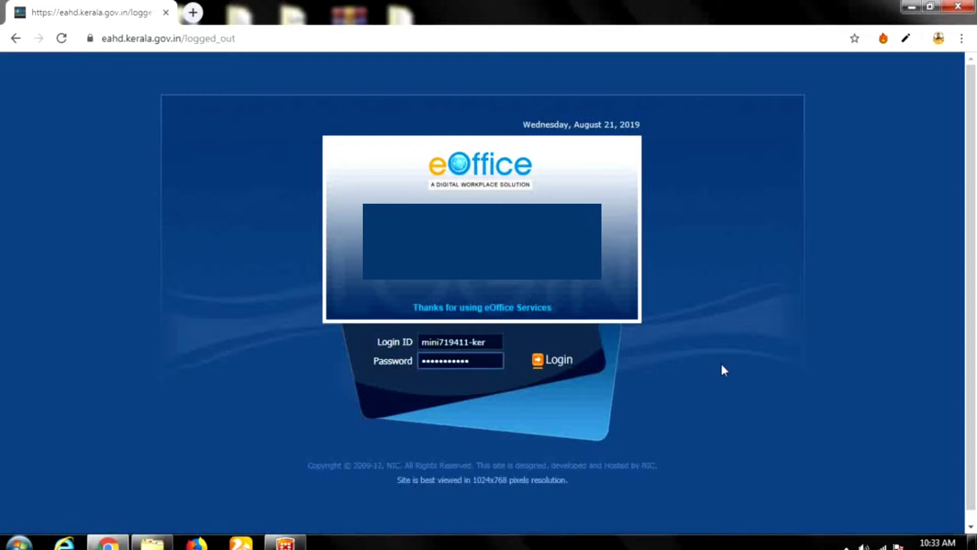
click(537, 359)
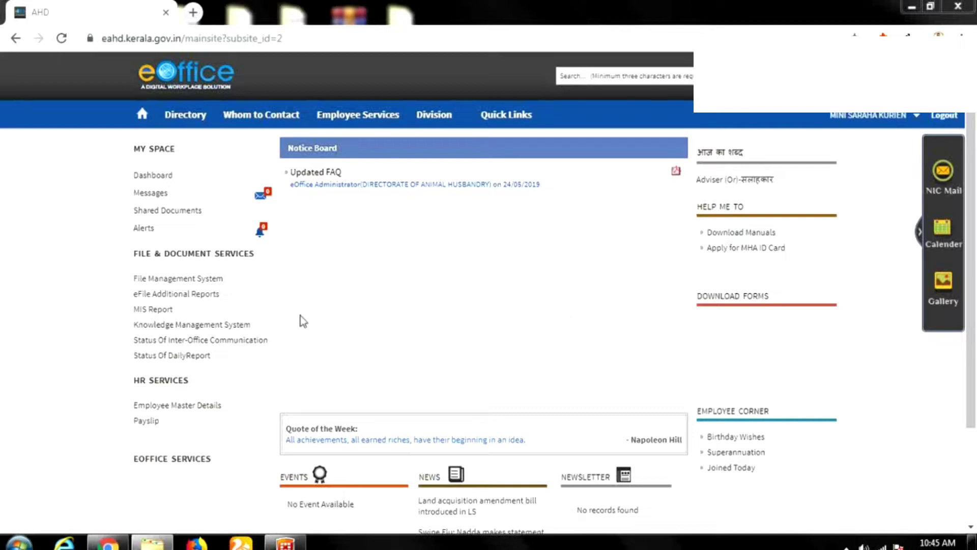
From File Management, go to Receipts > Inbox and open the Leave receipt's number link.
click(218, 281)
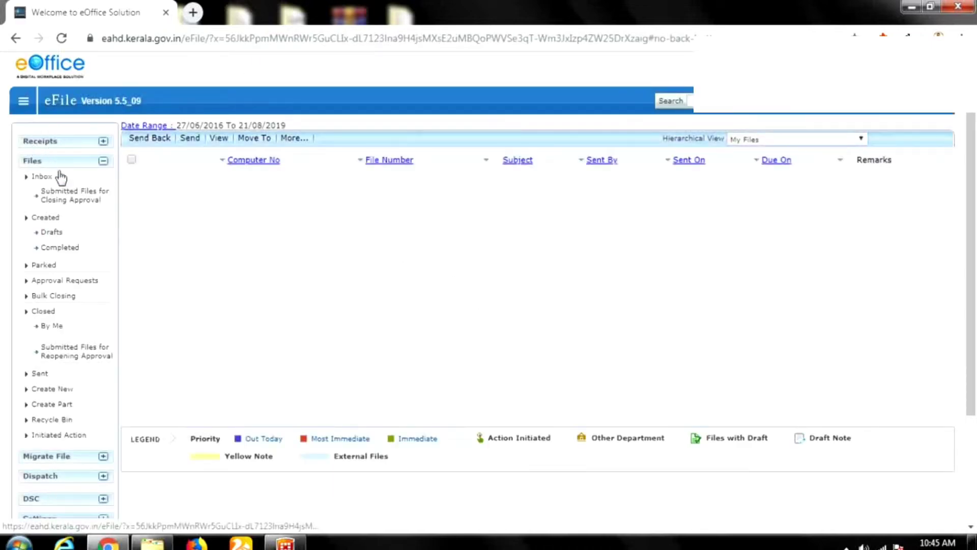
click(54, 148)
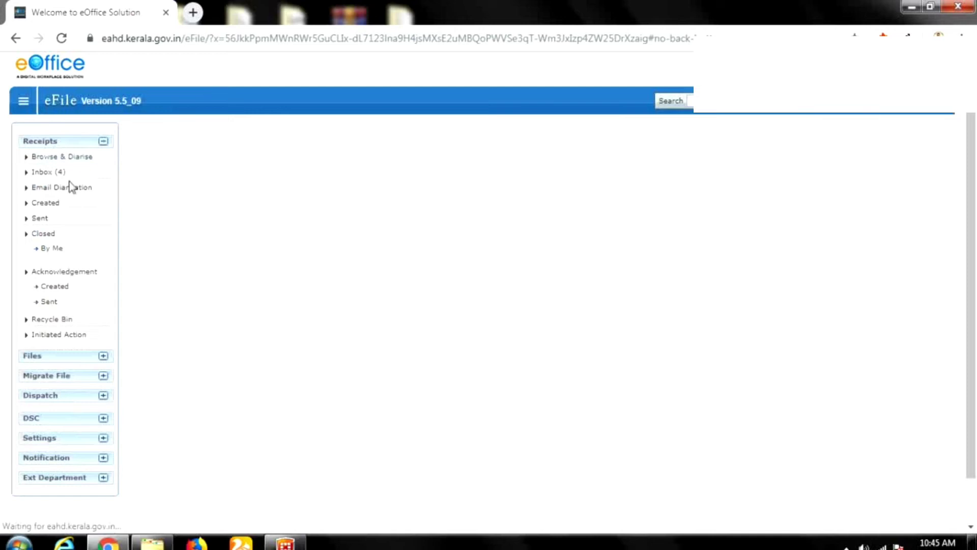
click(46, 173)
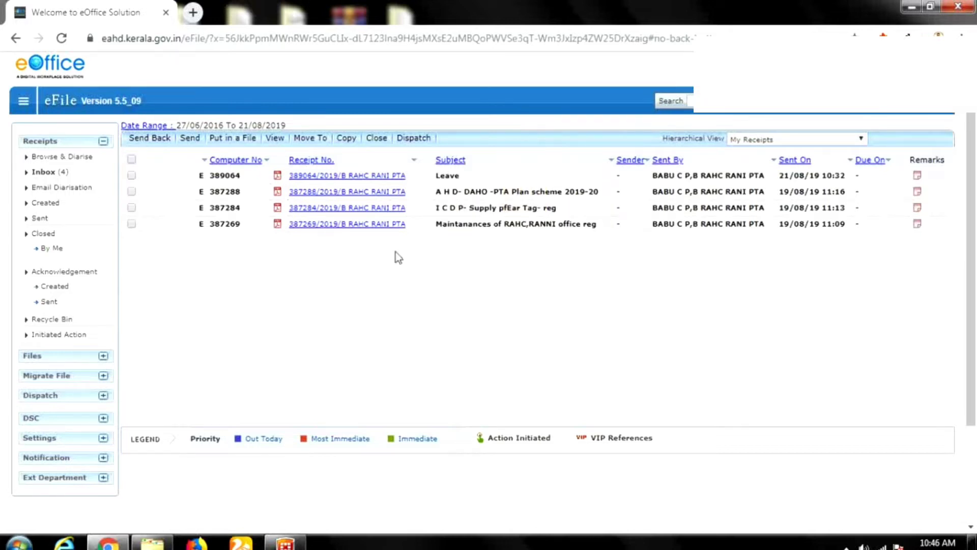
click(377, 180)
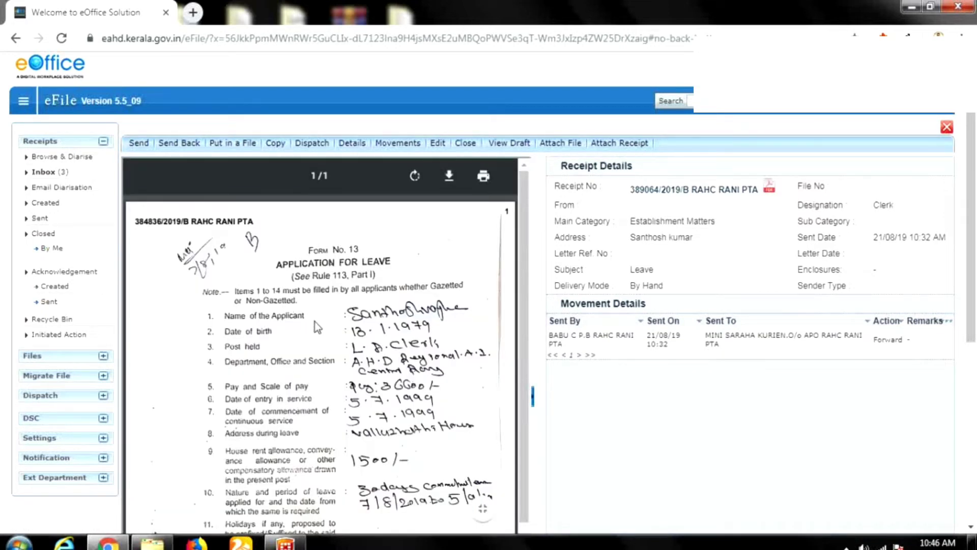
scroll(334, 344, down, 2)
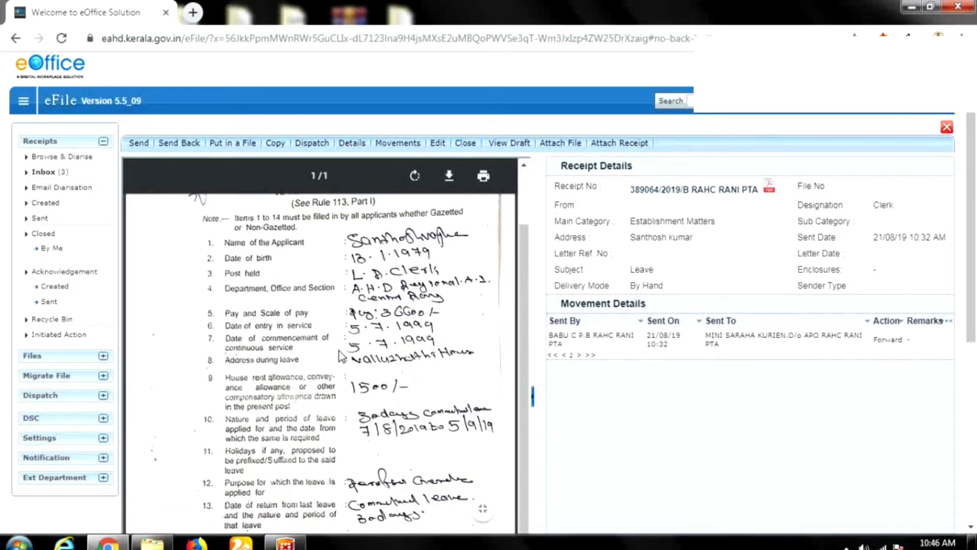
scroll(339, 350, down, 2)
scroll(659, 392, down, 2)
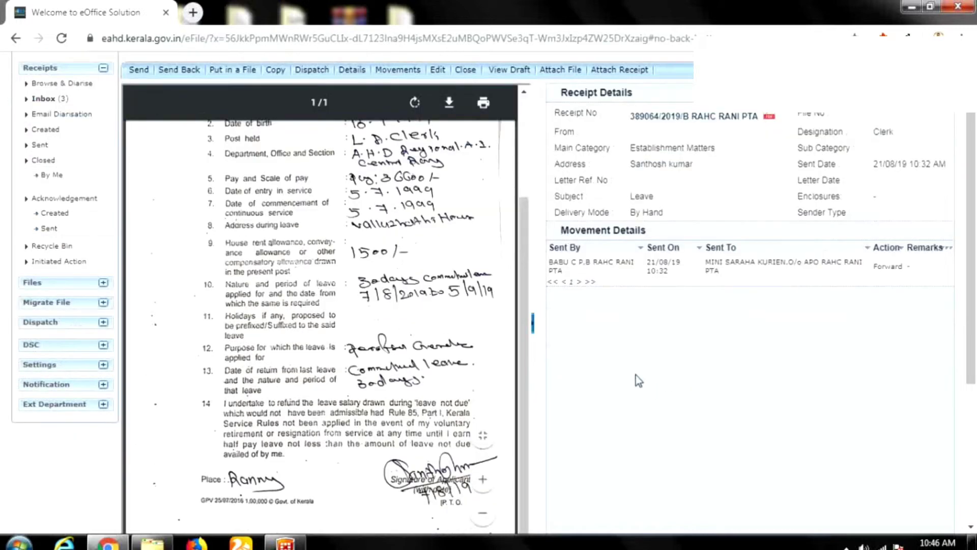
scroll(500, 342, up, 2)
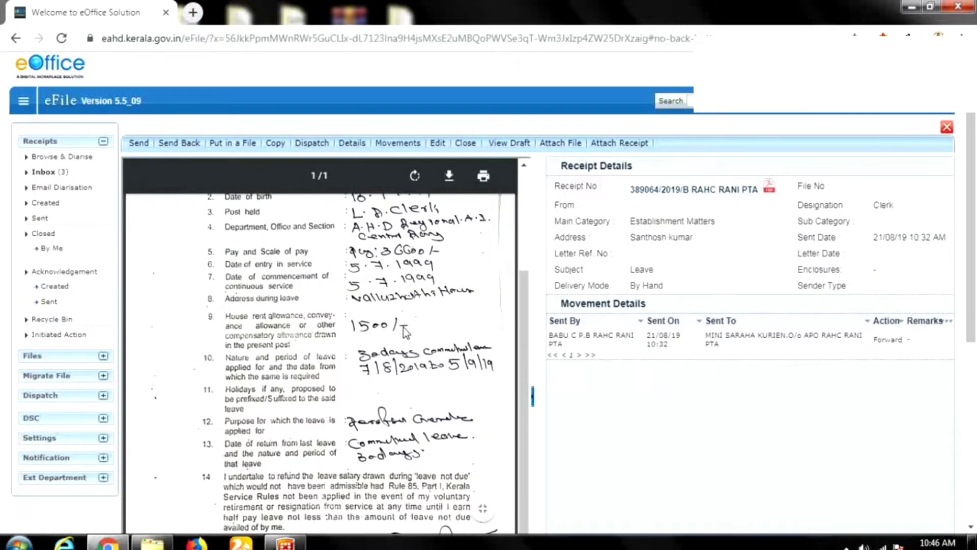
scroll(417, 336, up, 2)
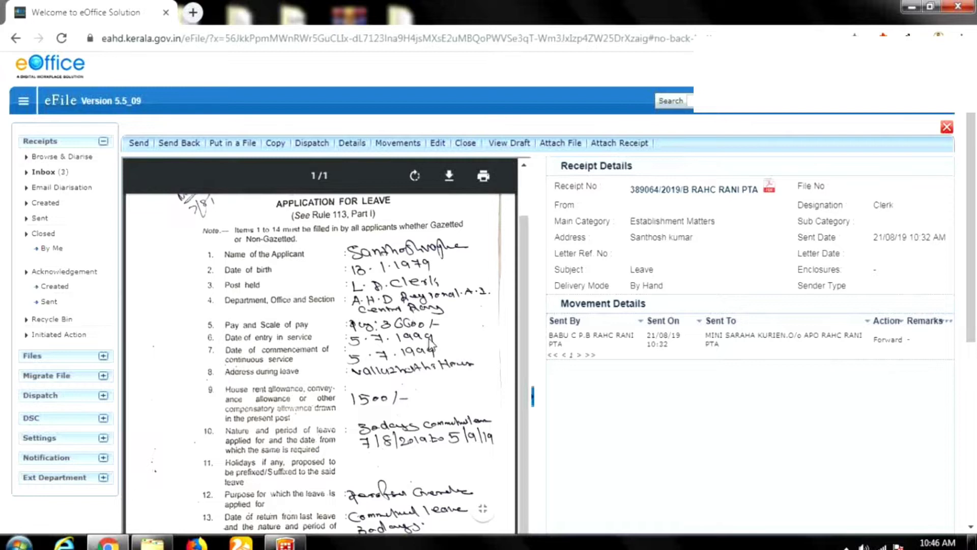
scroll(430, 342, up, 1)
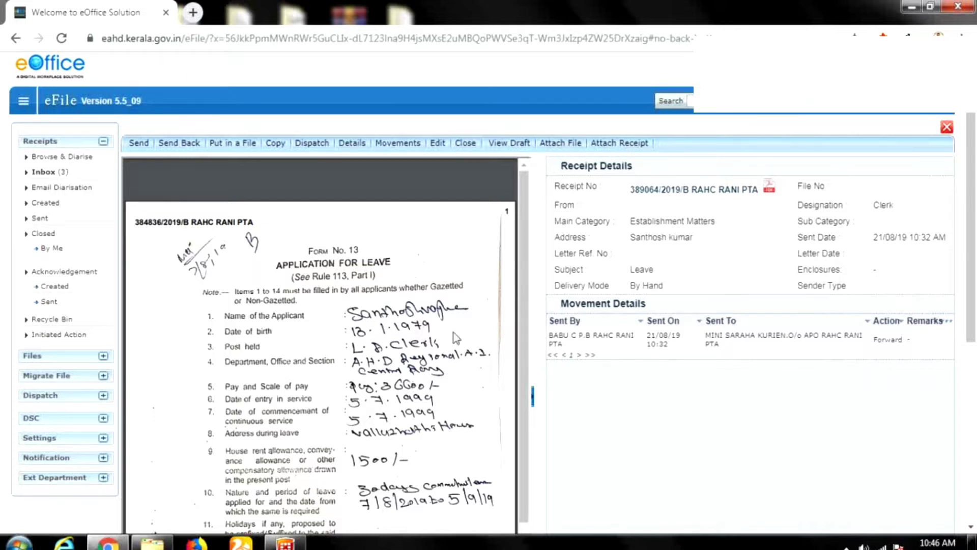
scroll(626, 343, down, 3)
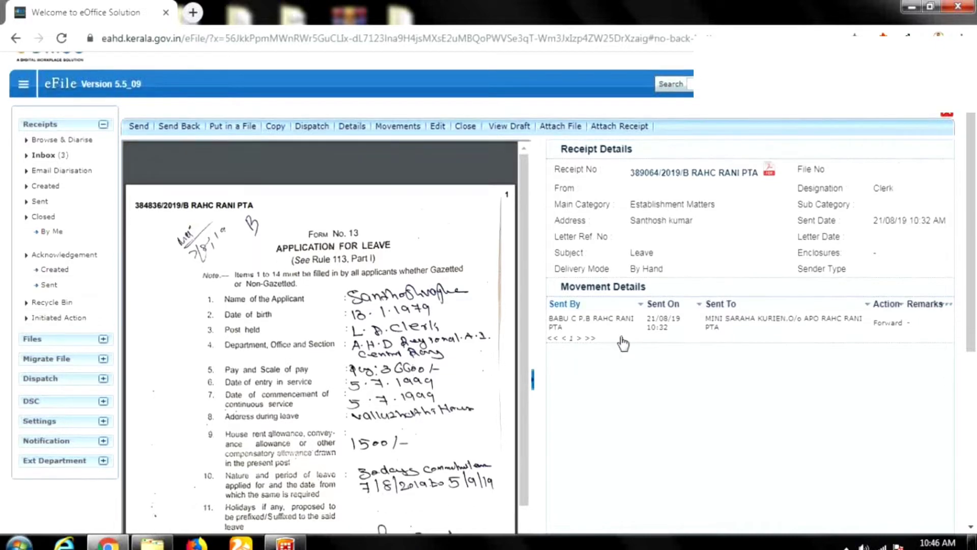
scroll(704, 351, up, 3)
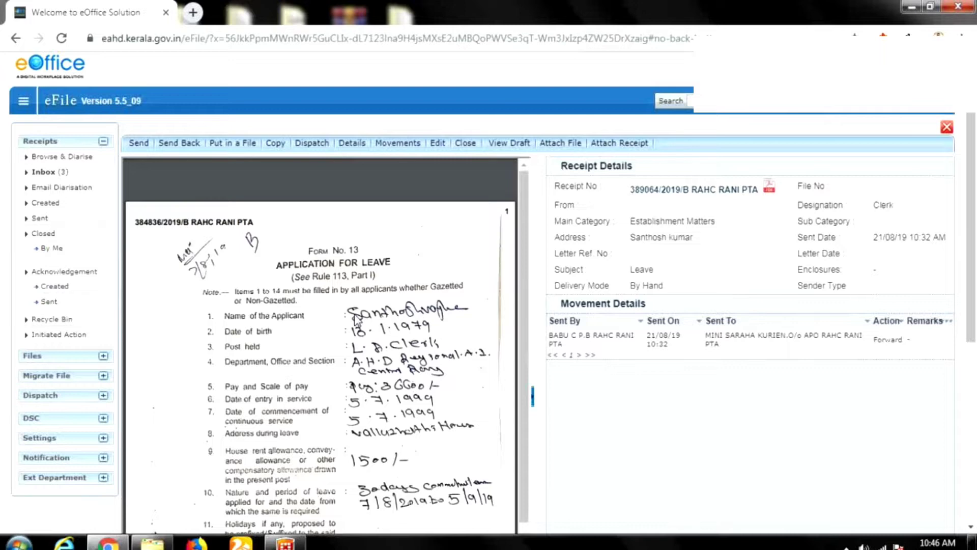
scroll(373, 184, down, 2)
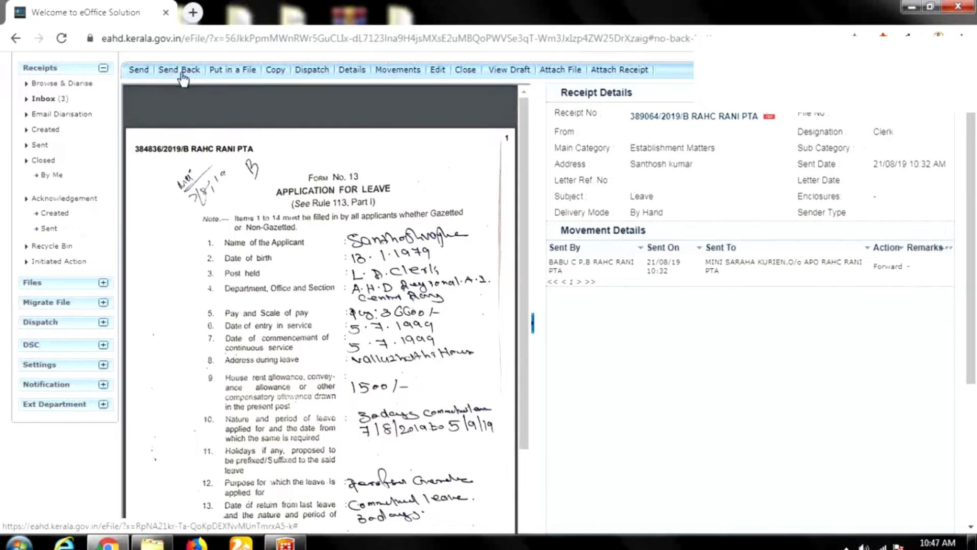
Start sending the receipt and pick the recipient by name from the Preferred List.
click(141, 74)
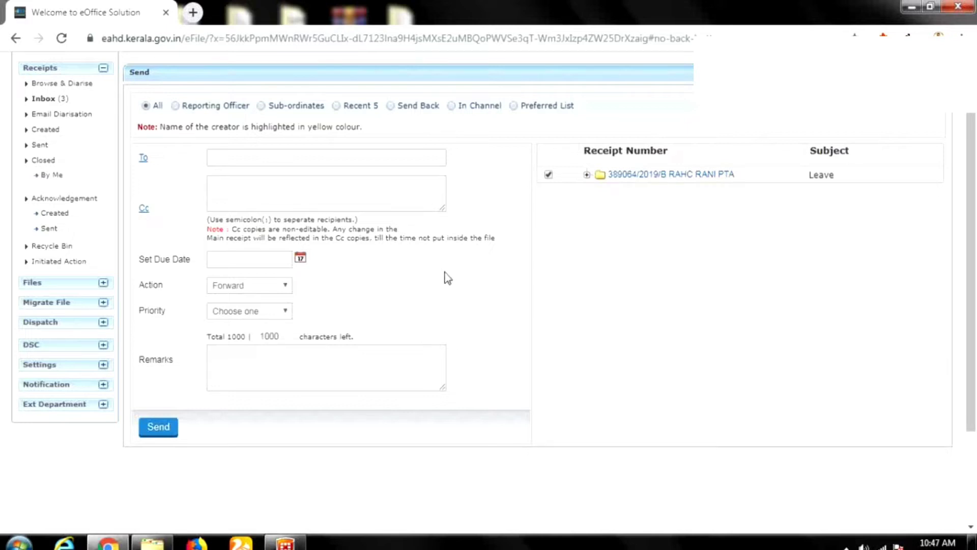
click(513, 105)
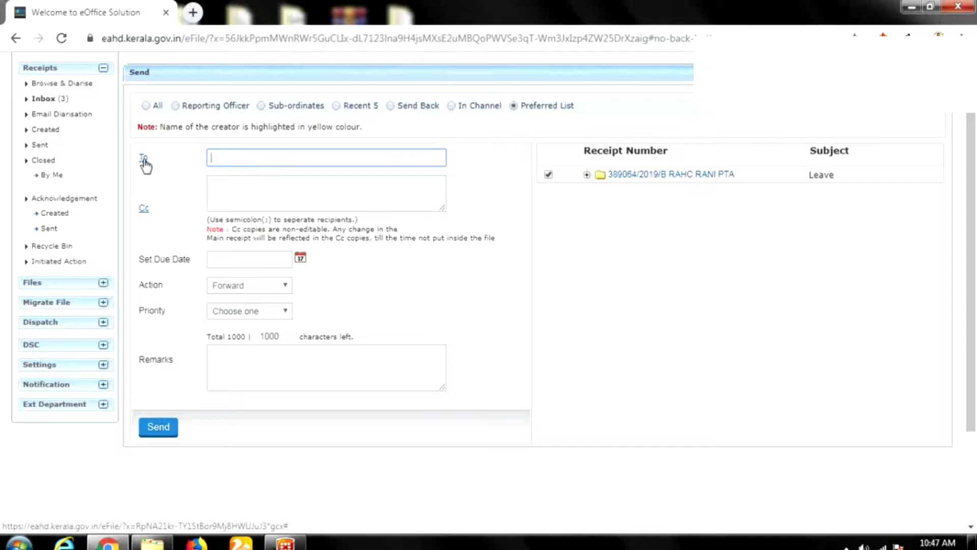
click(294, 158)
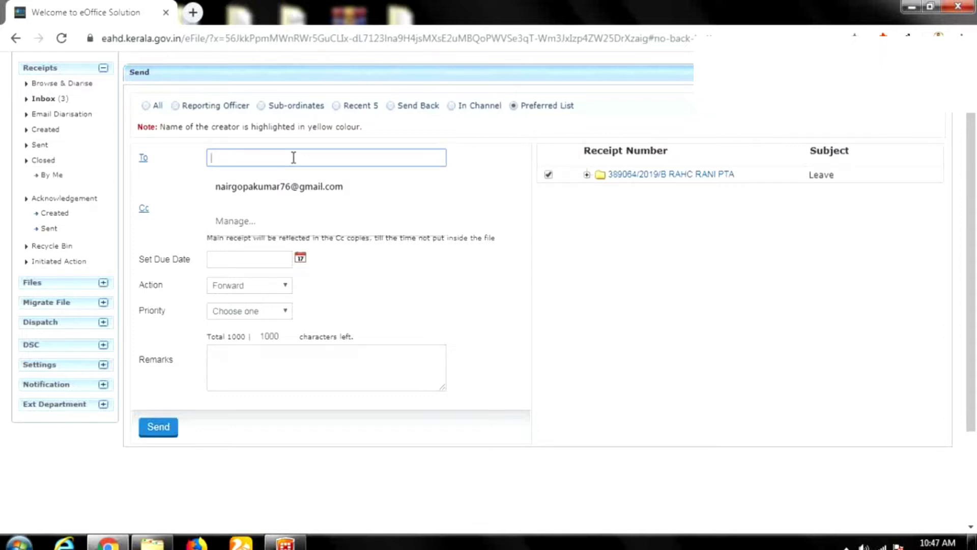
text(gopa)
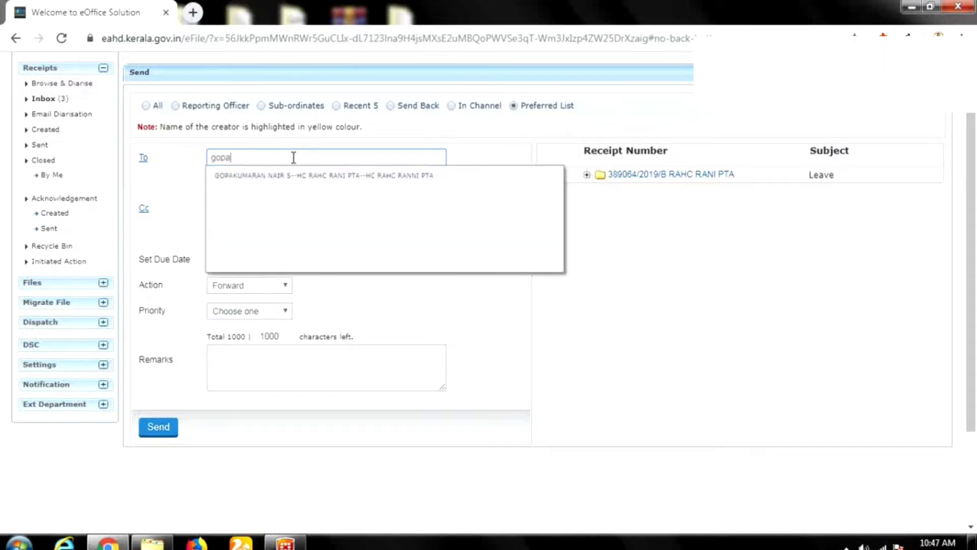
text(l)
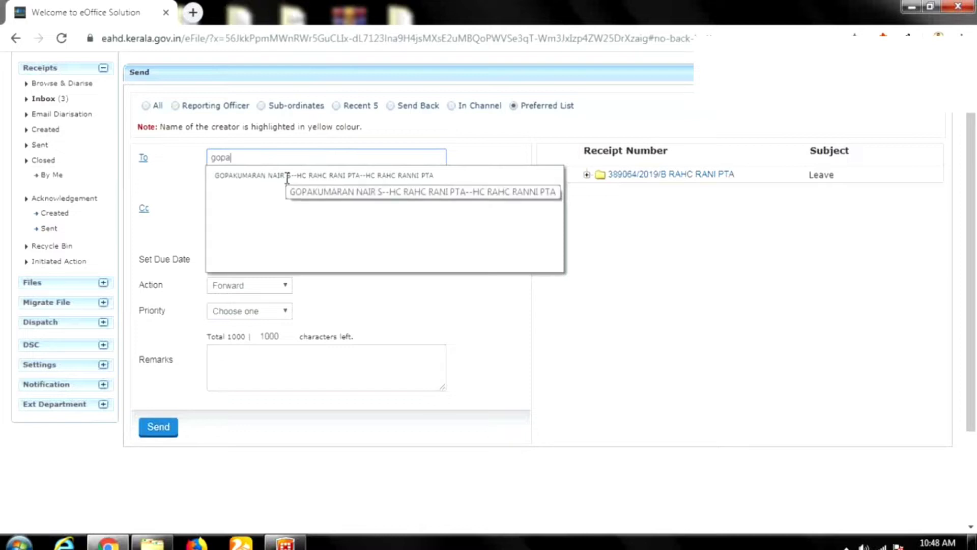
click(288, 188)
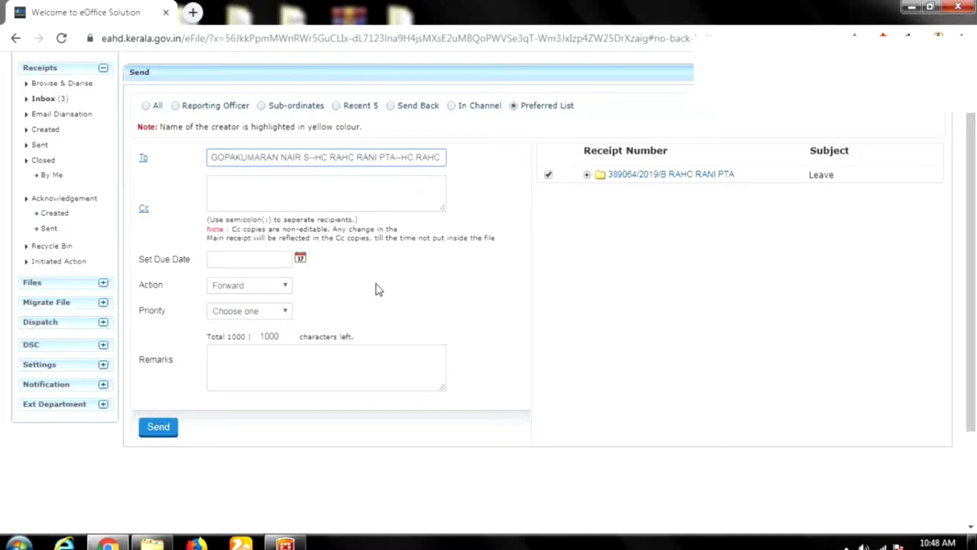
Keep Forward as the action, leave the priority unset, and send the receipt.
click(280, 292)
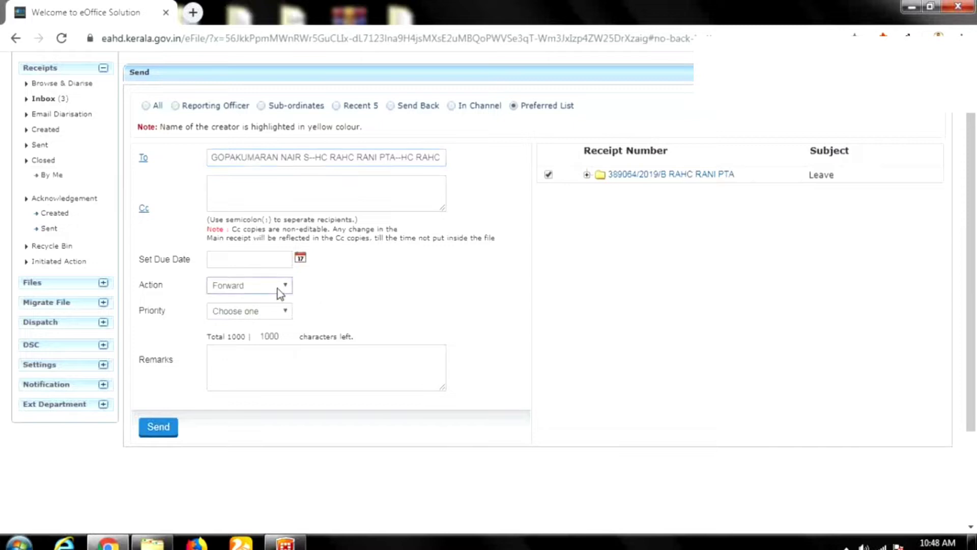
click(340, 290)
click(283, 313)
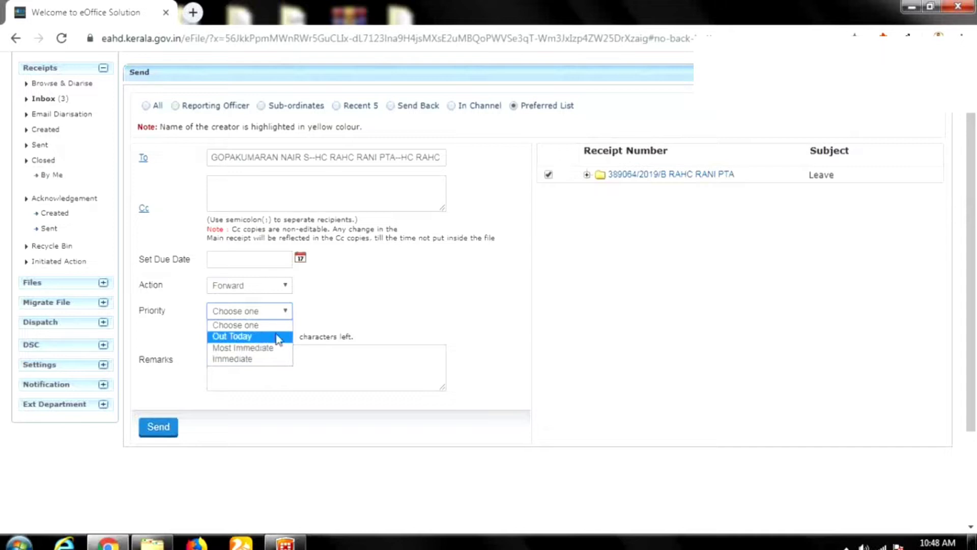
click(398, 304)
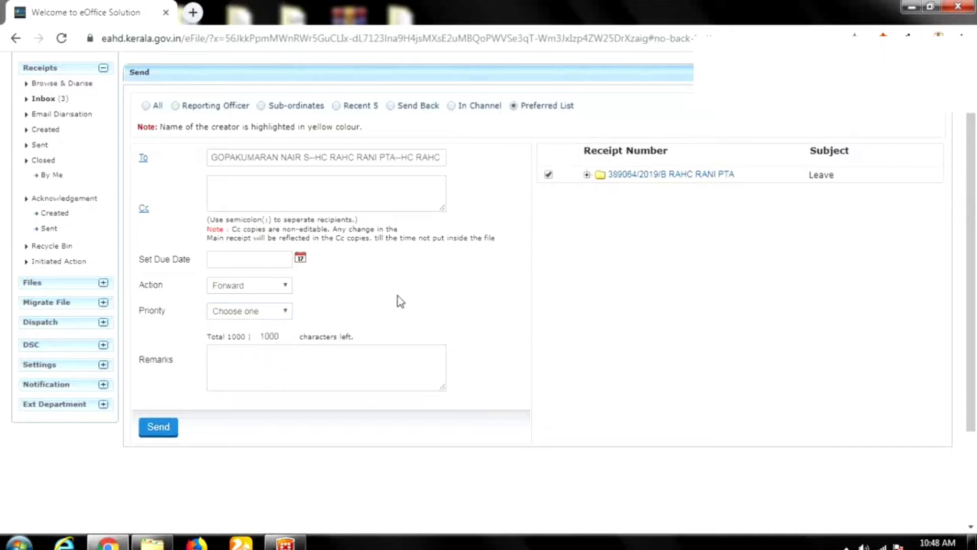
click(159, 428)
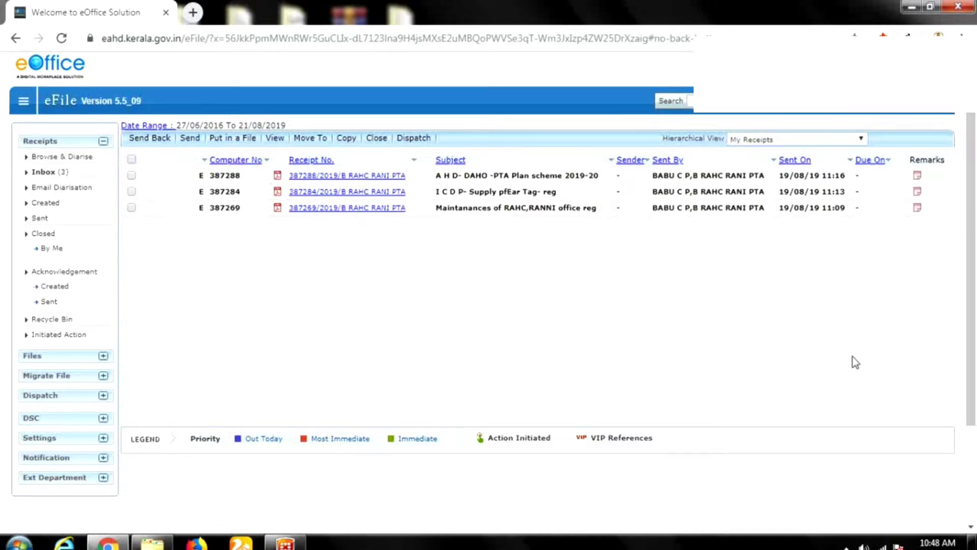
Sign out of eOffice through the profile menu at top right.
click(840, 102)
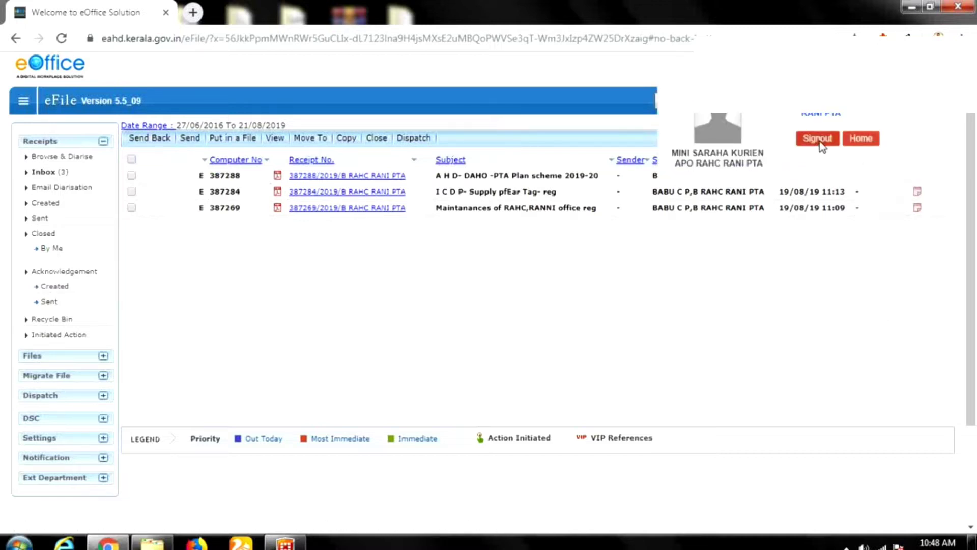
click(818, 141)
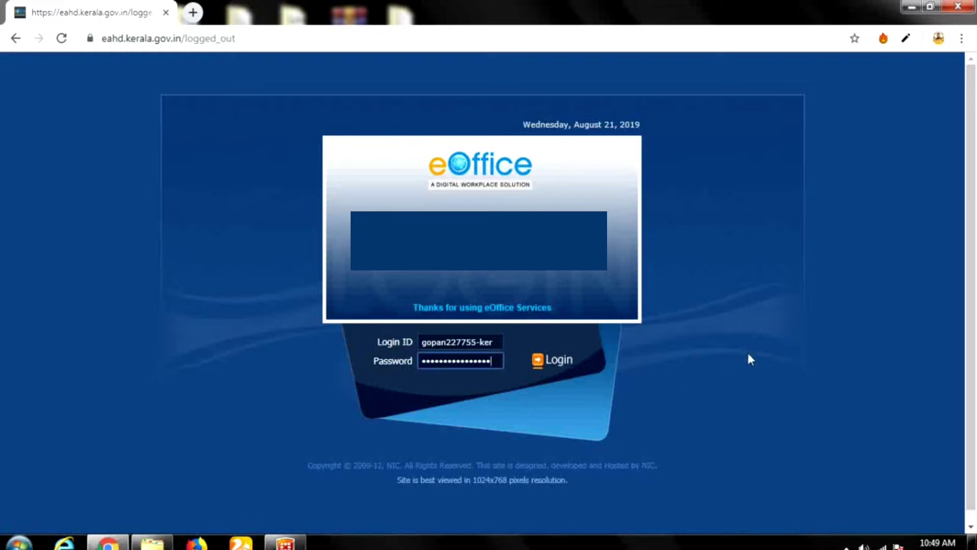
click(542, 367)
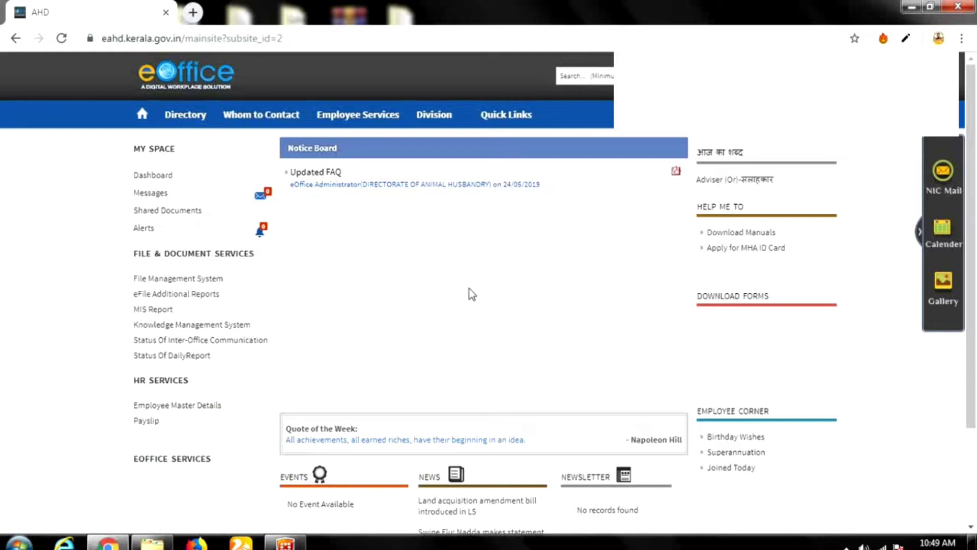
click(190, 281)
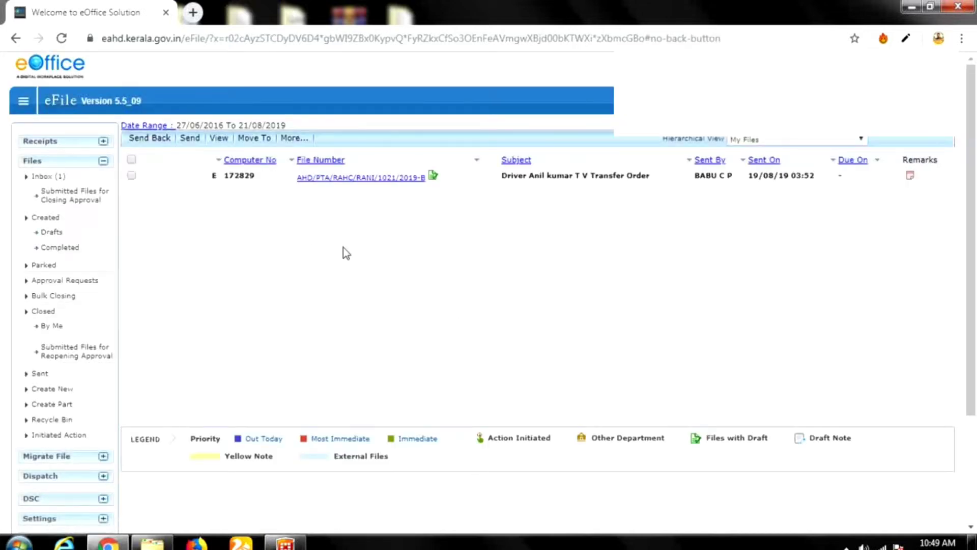
click(41, 141)
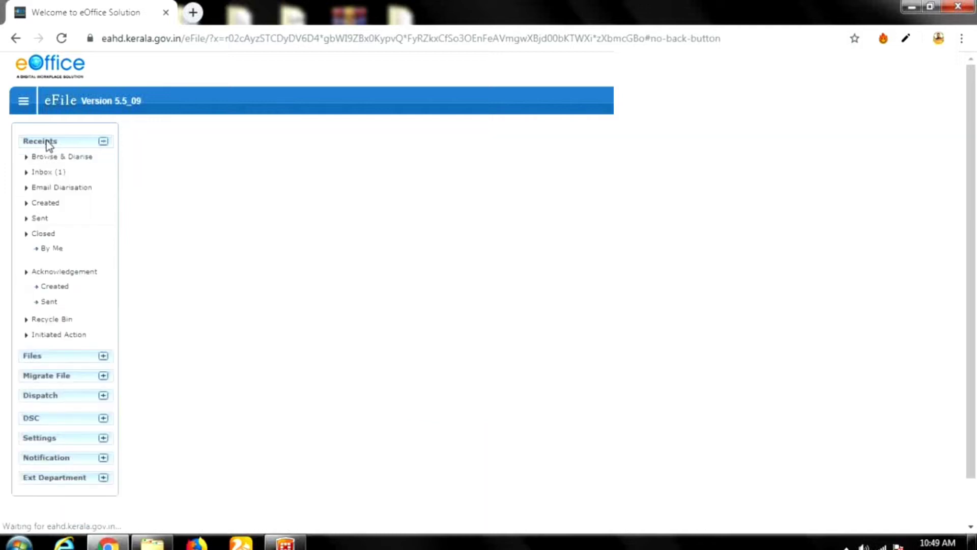
click(43, 173)
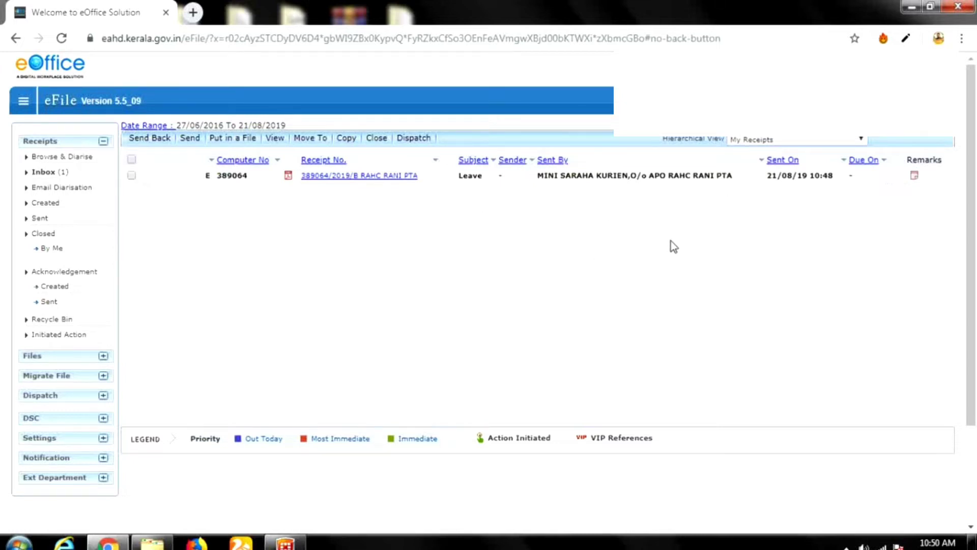
click(365, 178)
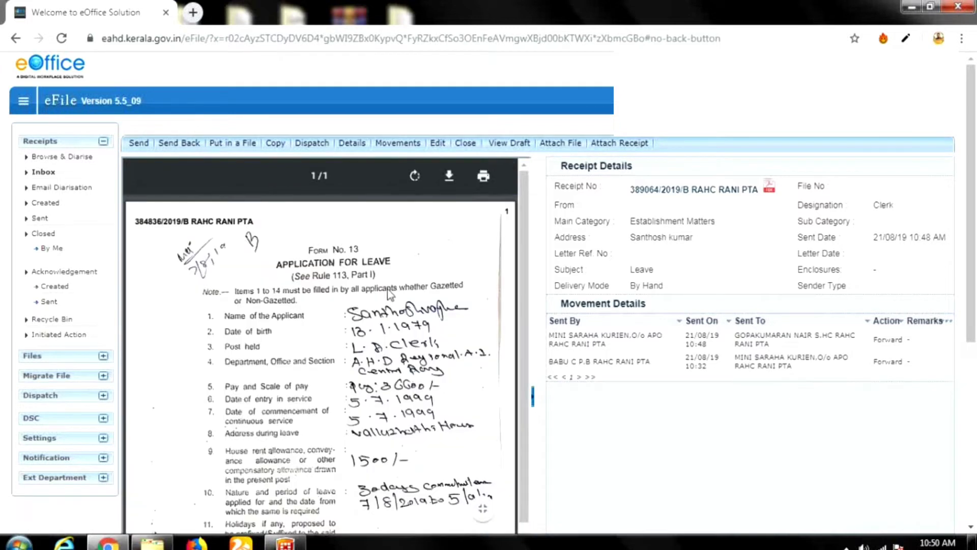
scroll(387, 289, down, 3)
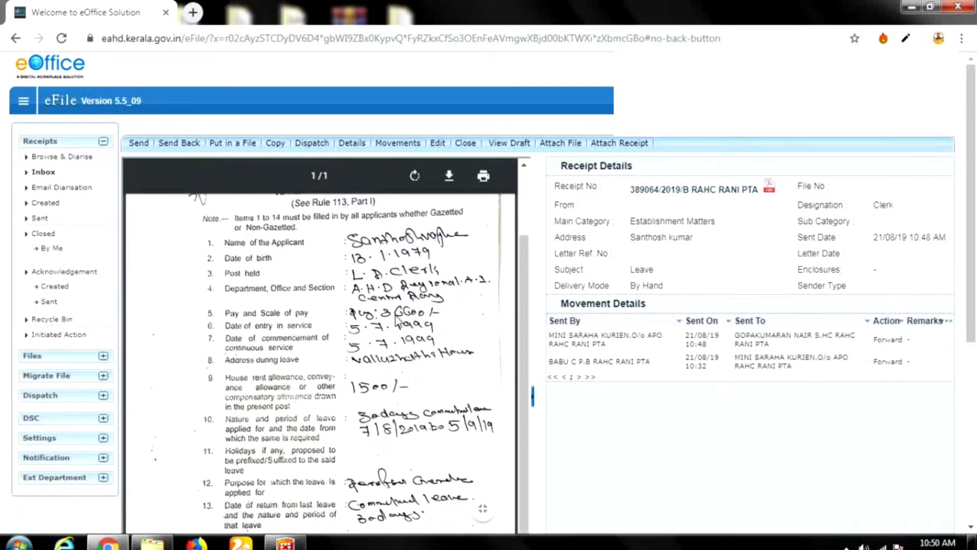
scroll(387, 305, down, 2)
scroll(744, 371, down, 5)
scroll(746, 371, up, 3)
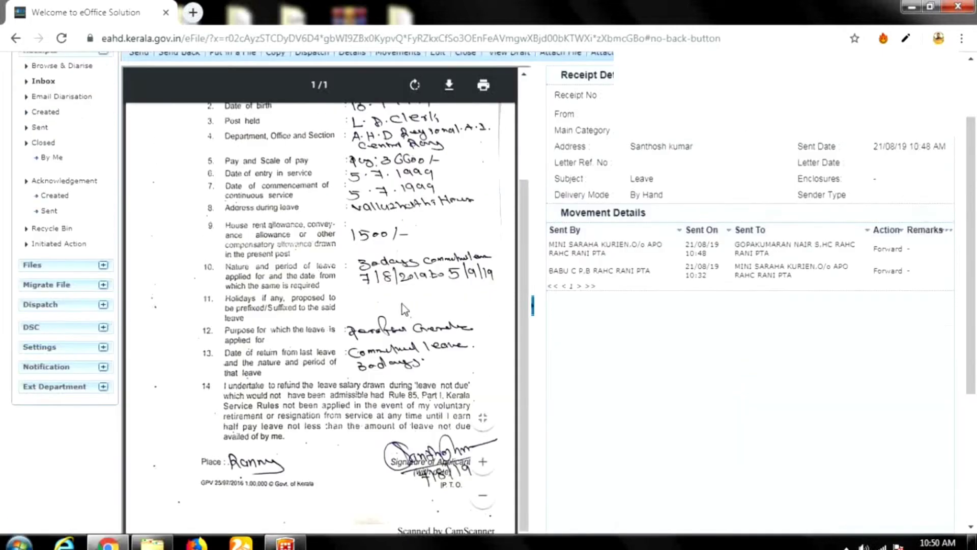
scroll(402, 304, up, 6)
scroll(439, 309, down, 5)
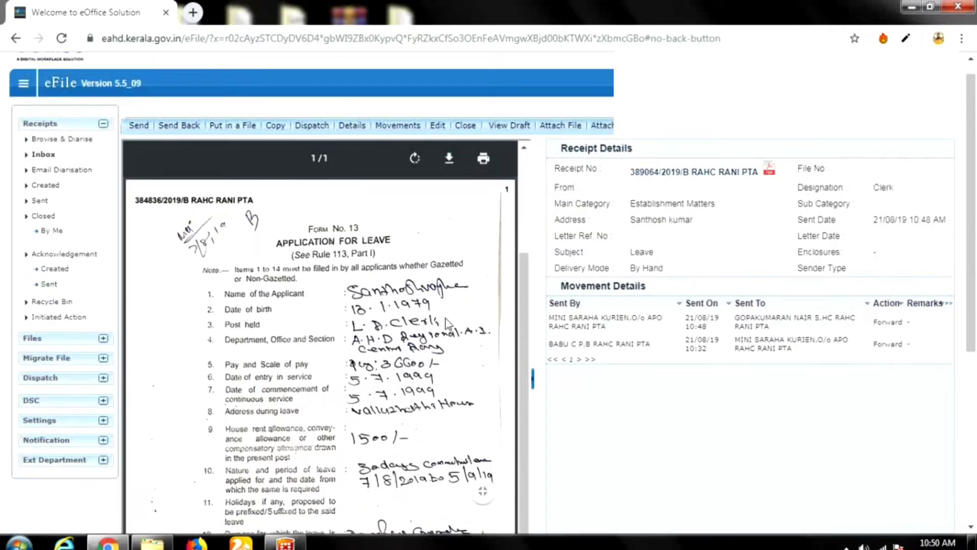
scroll(433, 294, up, 2)
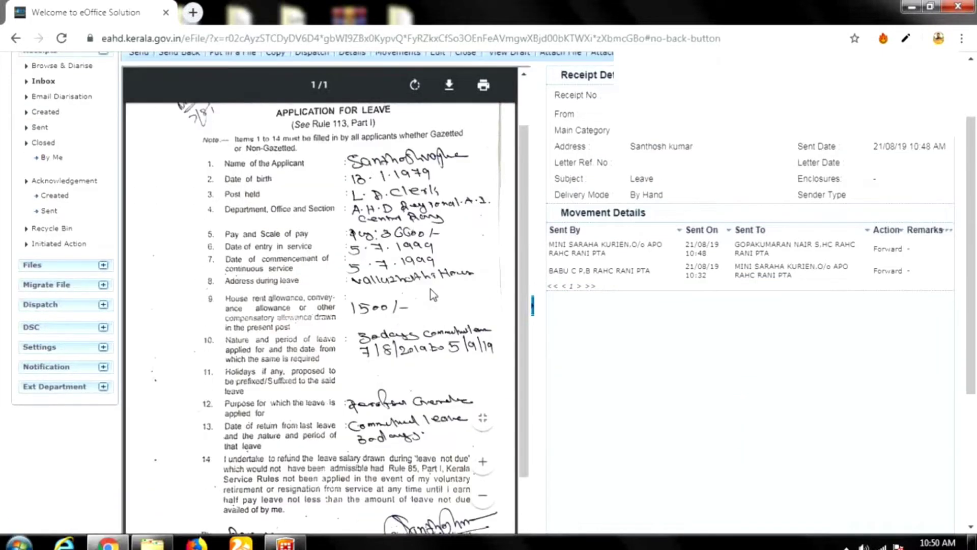
scroll(430, 293, up, 4)
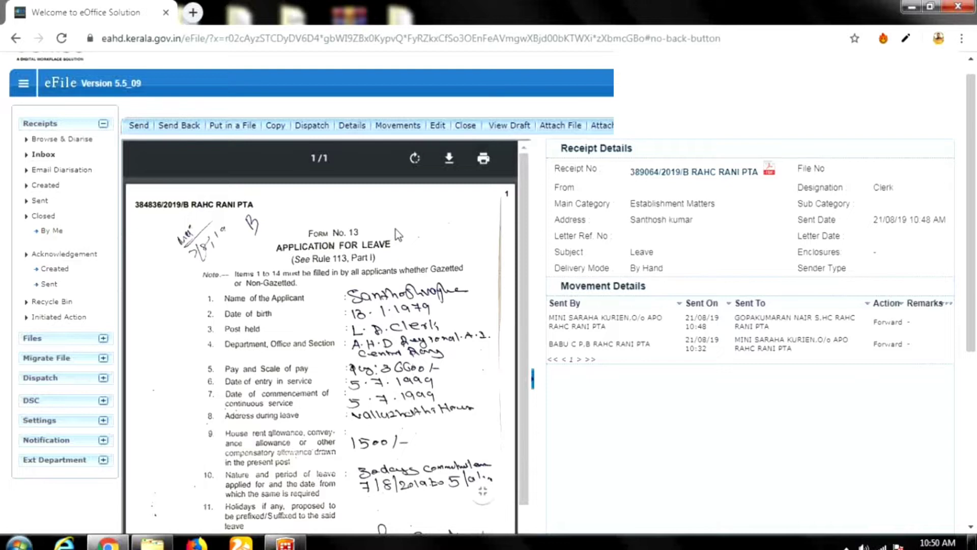
Choose Put in a File > Create File > Non SFS for the Leave receipt.
click(234, 127)
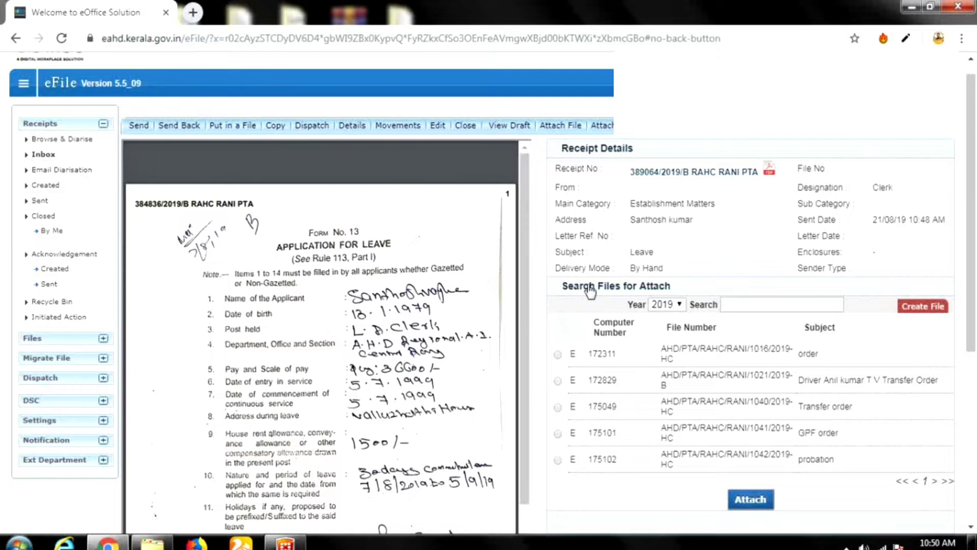
mouse_move(916, 306)
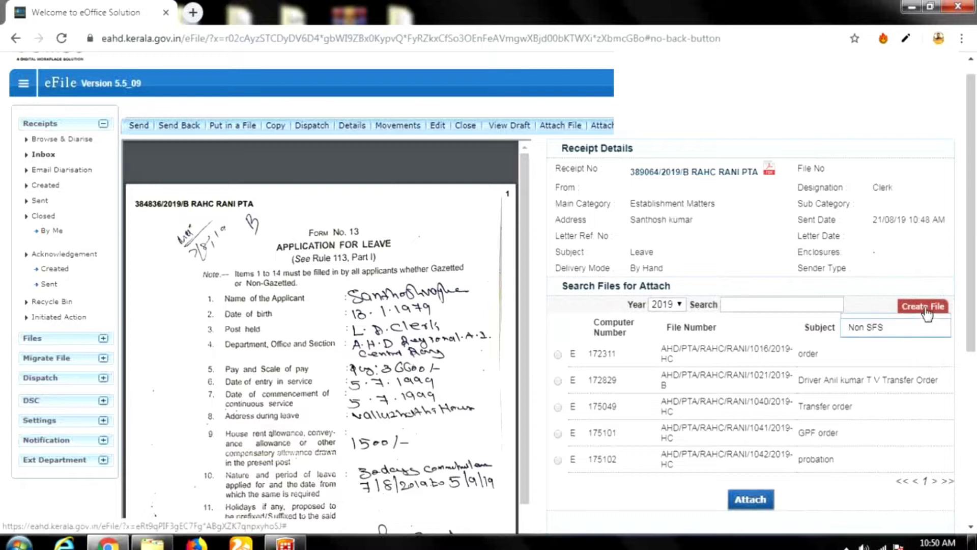
click(888, 334)
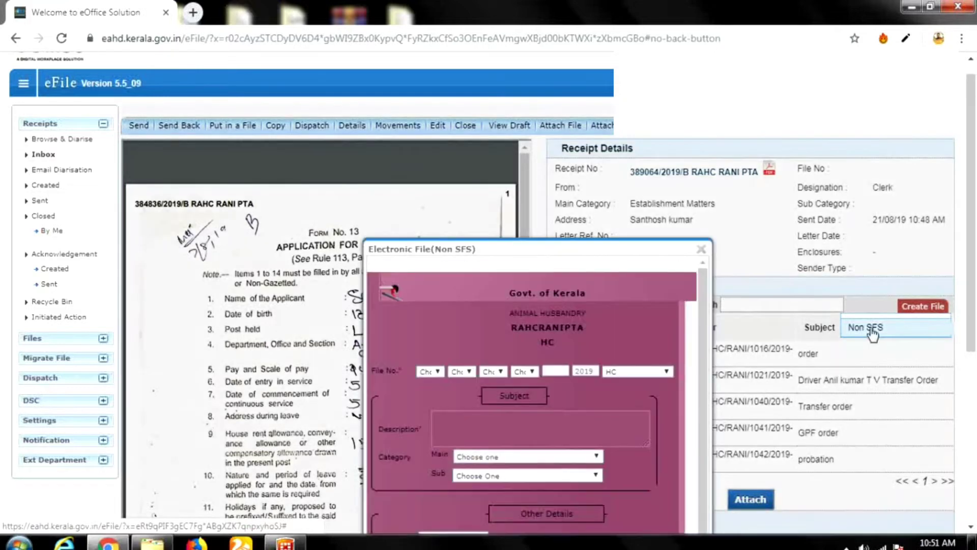
Drag the Electronic File (Non SFS) form until all its fields are visible.
drag(616, 249, 566, 323)
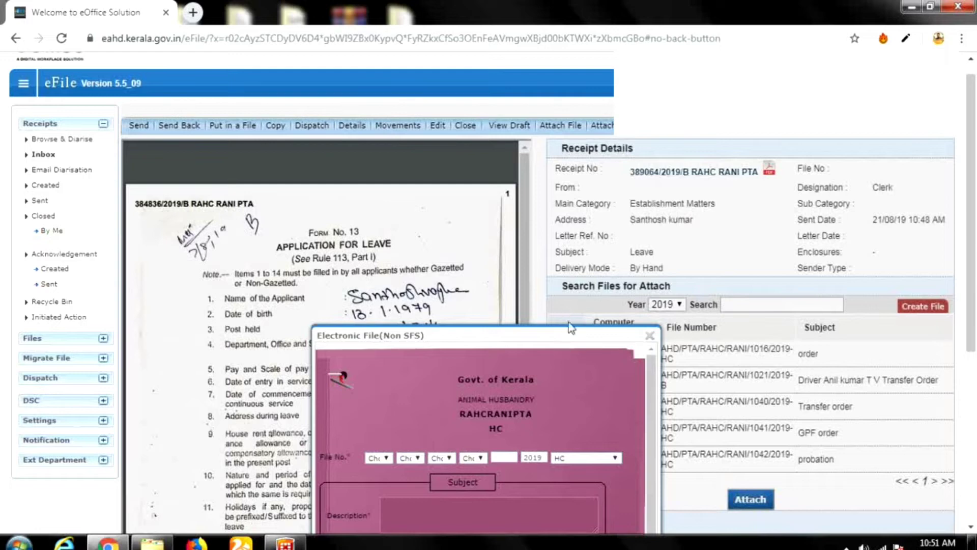
drag(591, 337, 634, 118)
drag(605, 214, 852, 295)
drag(877, 146, 576, 78)
drag(315, 274, 496, 257)
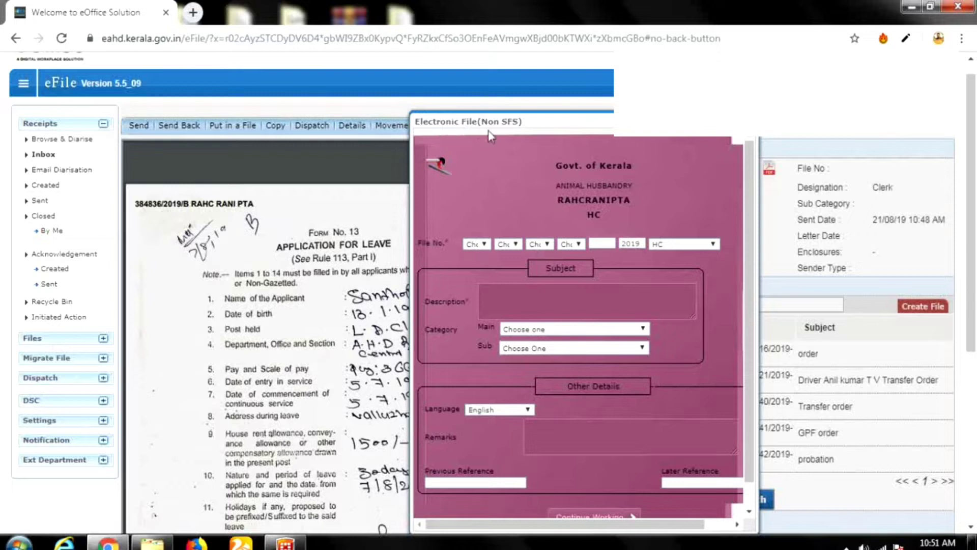
Set the File No. parts to AHD, PTA, RANI, RANI and section HC.
click(481, 244)
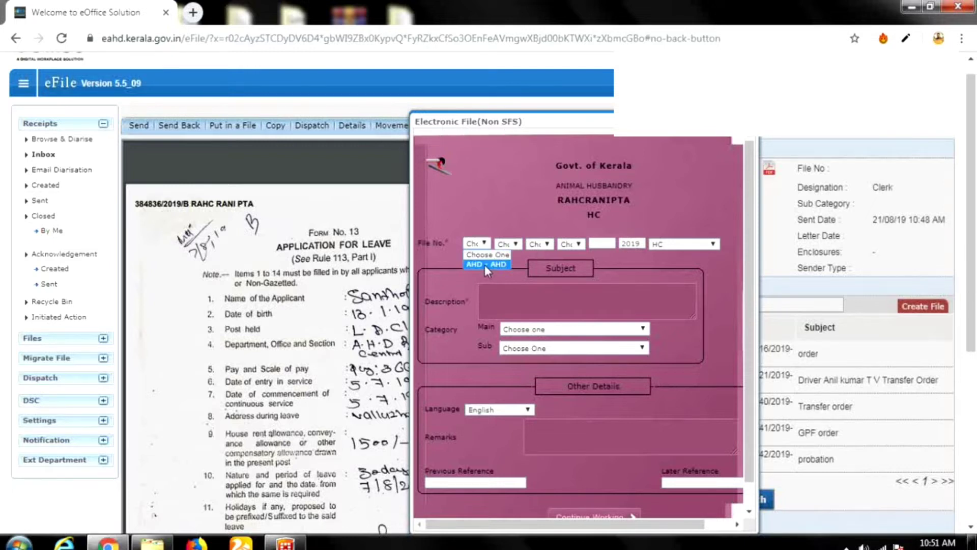
click(513, 245)
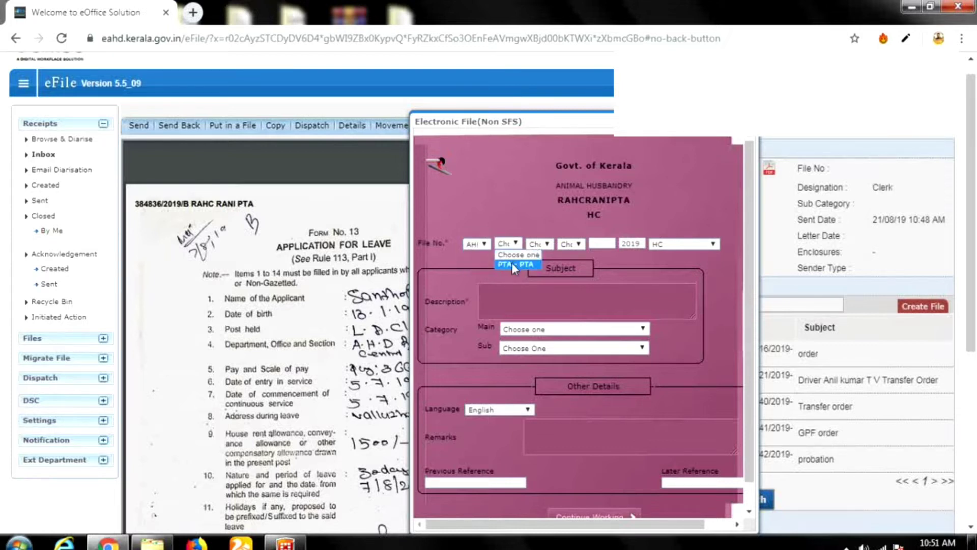
click(549, 245)
click(548, 265)
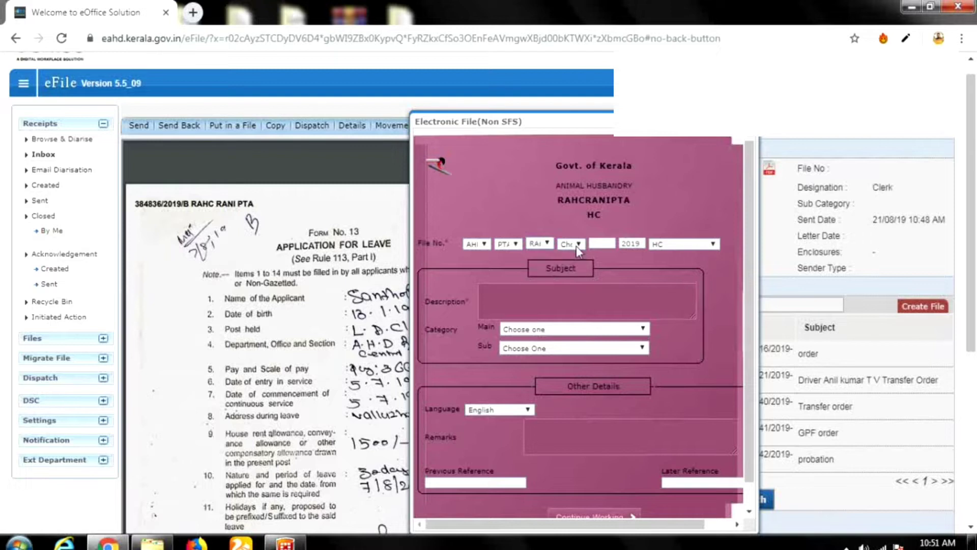
click(575, 245)
click(578, 265)
click(681, 245)
click(681, 255)
Enter the description 'Commuted Leave' and create the file with Continue Working.
text(Commuted Leave)
scroll(654, 339, down, 1)
scroll(575, 393, down, 3)
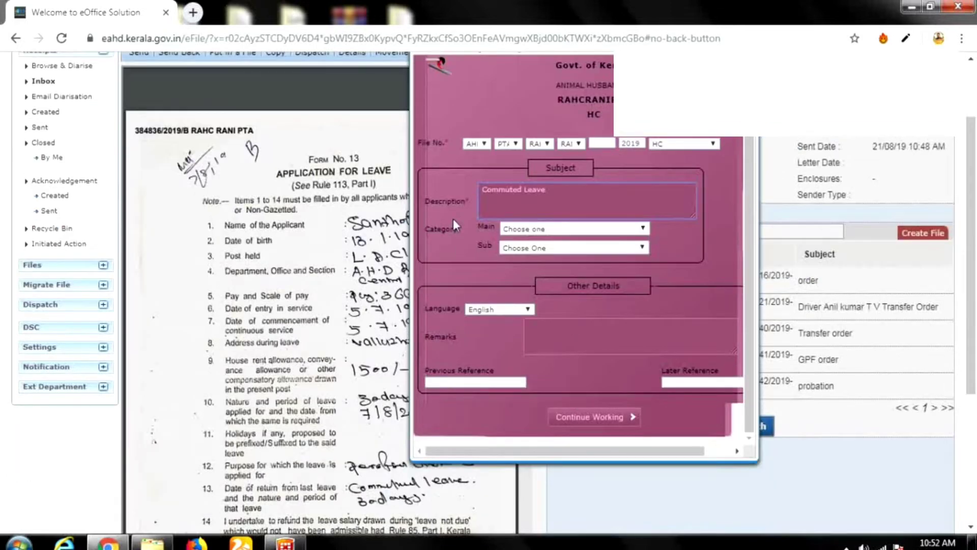
scroll(554, 347, down, 3)
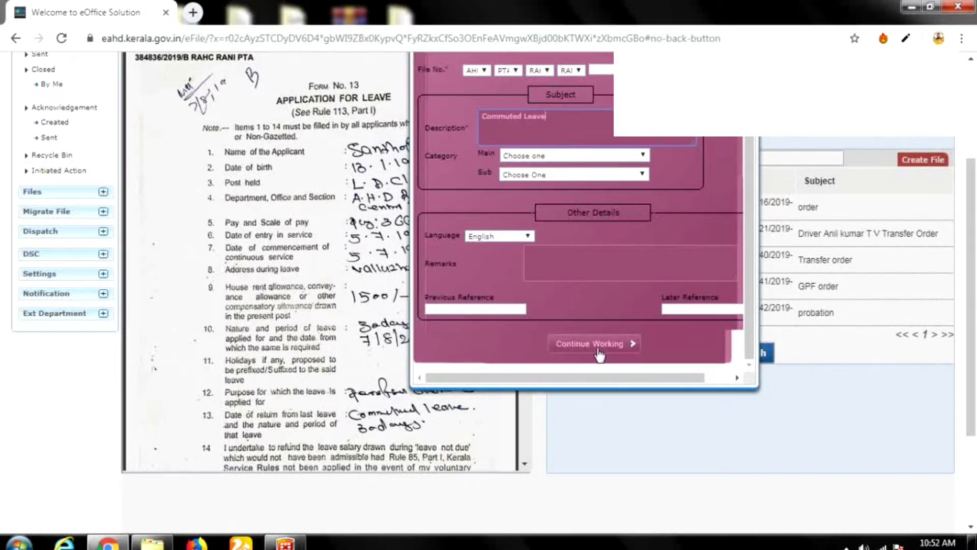
click(598, 349)
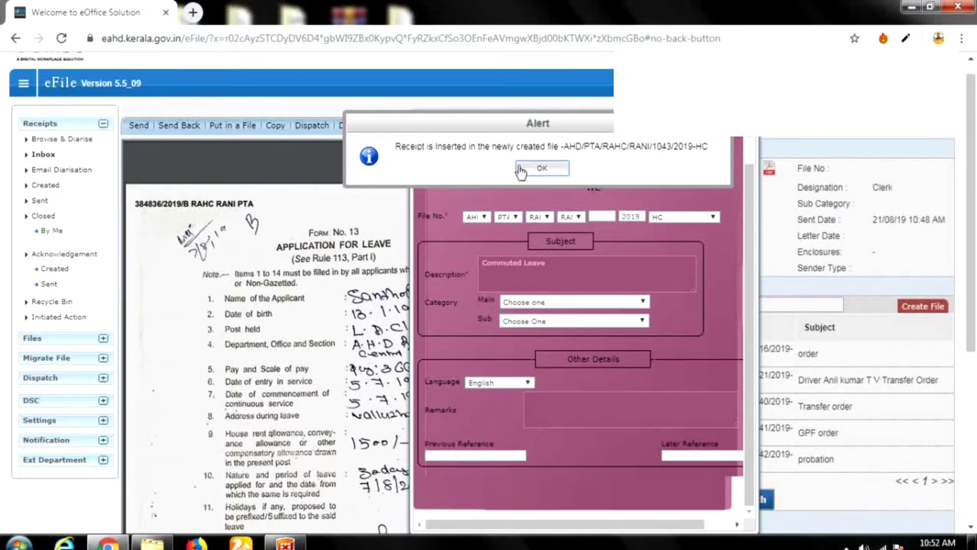
Dismiss the filing confirmation and show the Files > Created > Completed list.
click(541, 172)
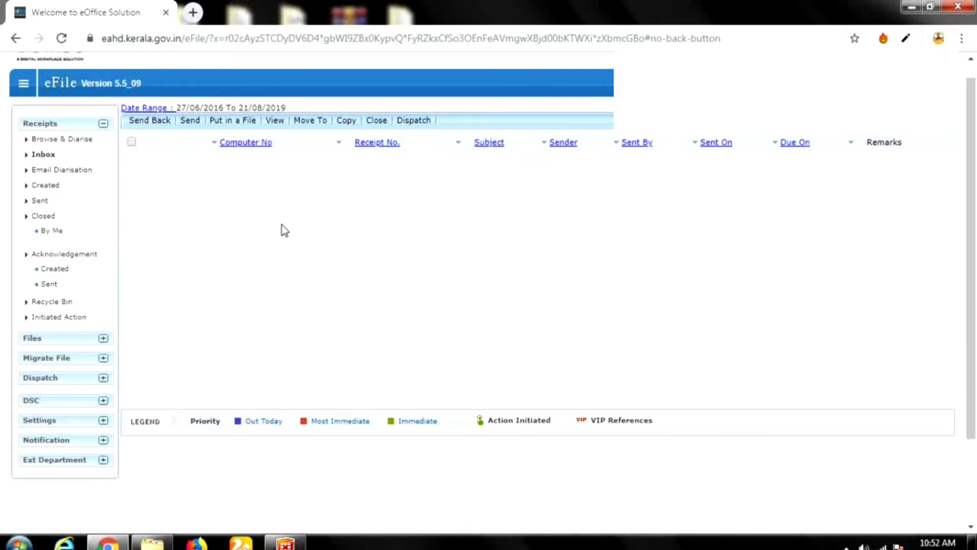
click(58, 340)
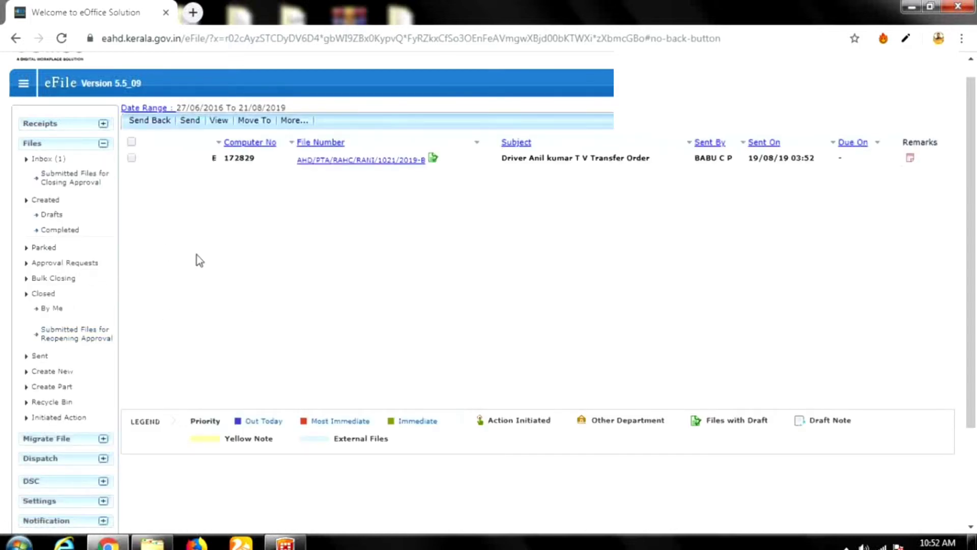
click(55, 159)
click(53, 127)
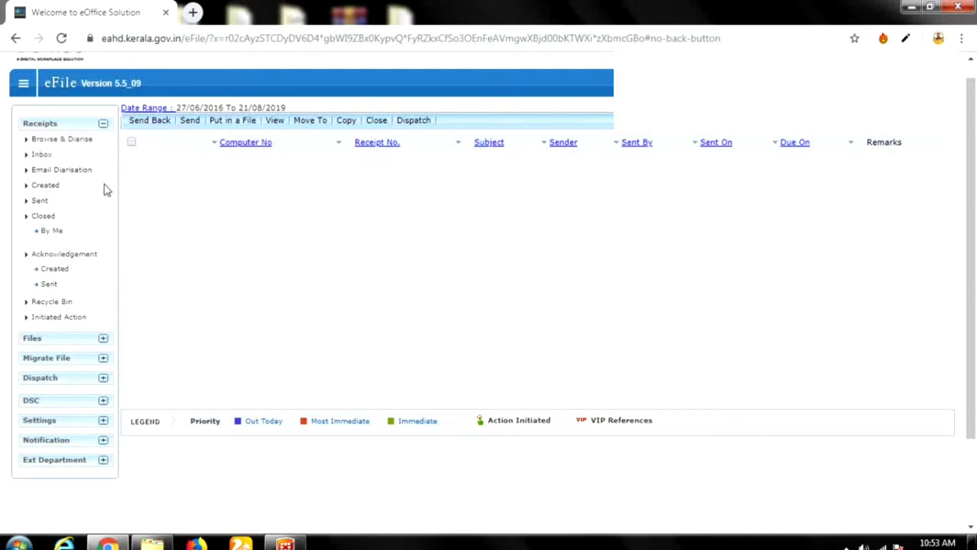
click(46, 342)
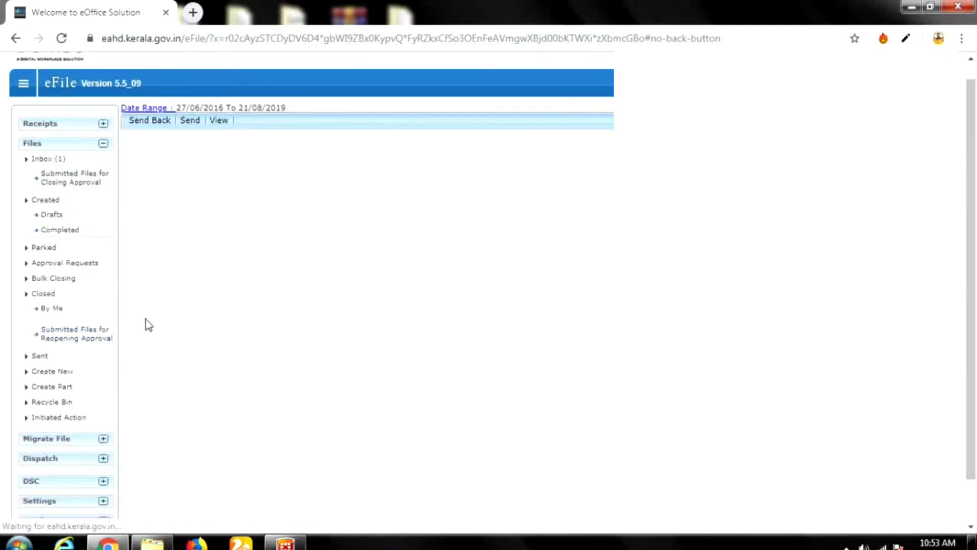
click(60, 231)
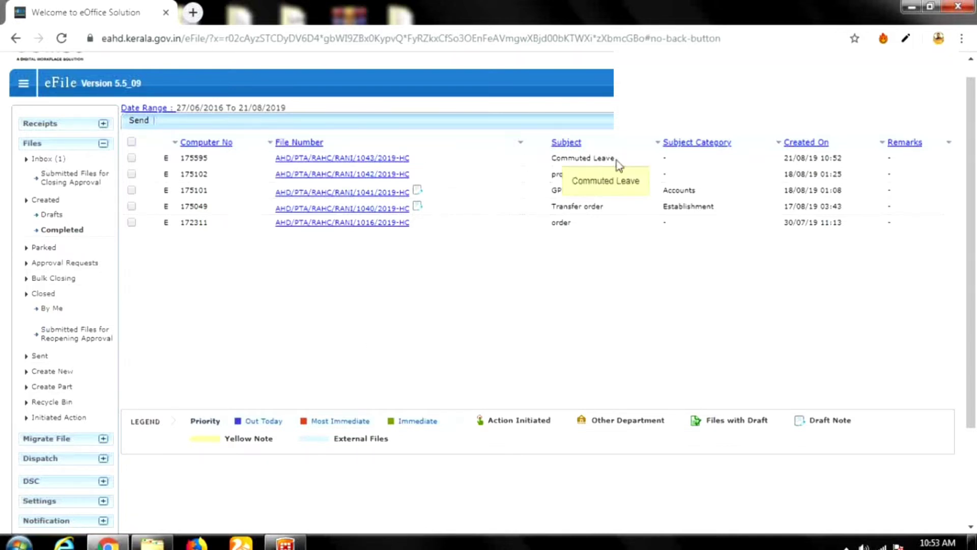
click(392, 159)
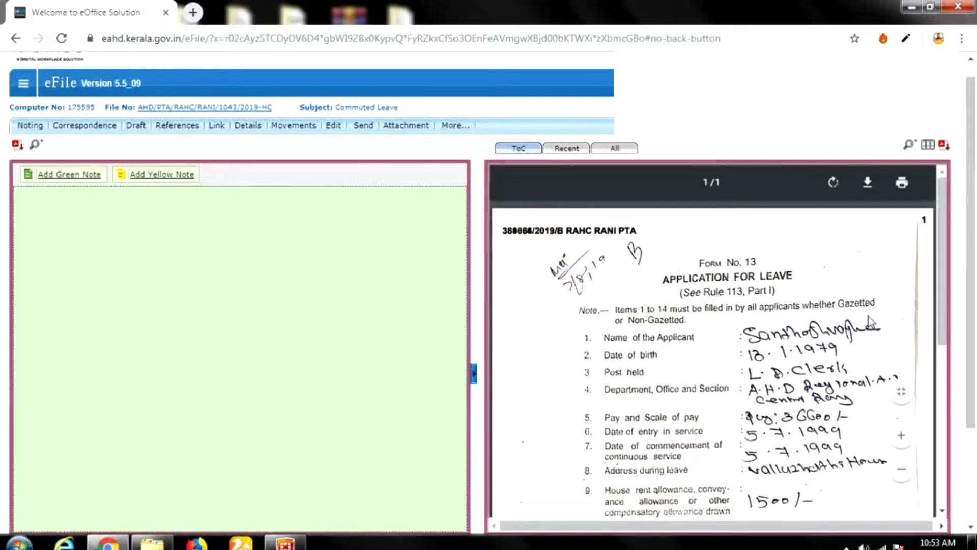
scroll(769, 347, down, 2)
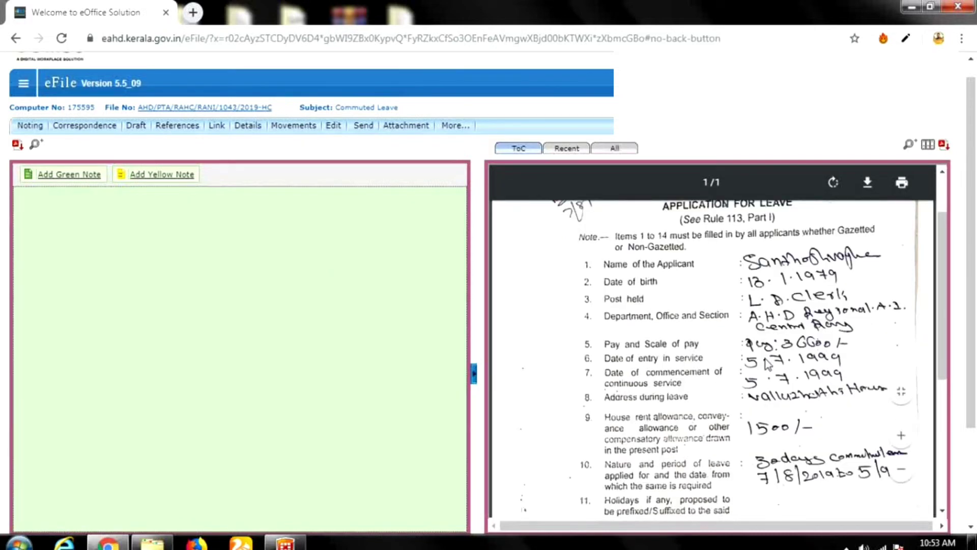
scroll(766, 363, up, 1)
scroll(766, 363, up, 1)
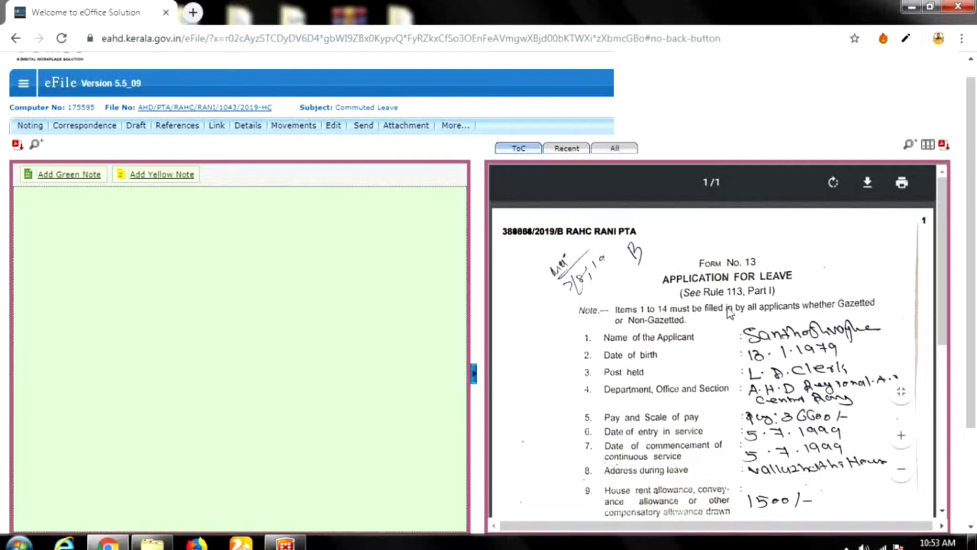
scroll(763, 355, down, 2)
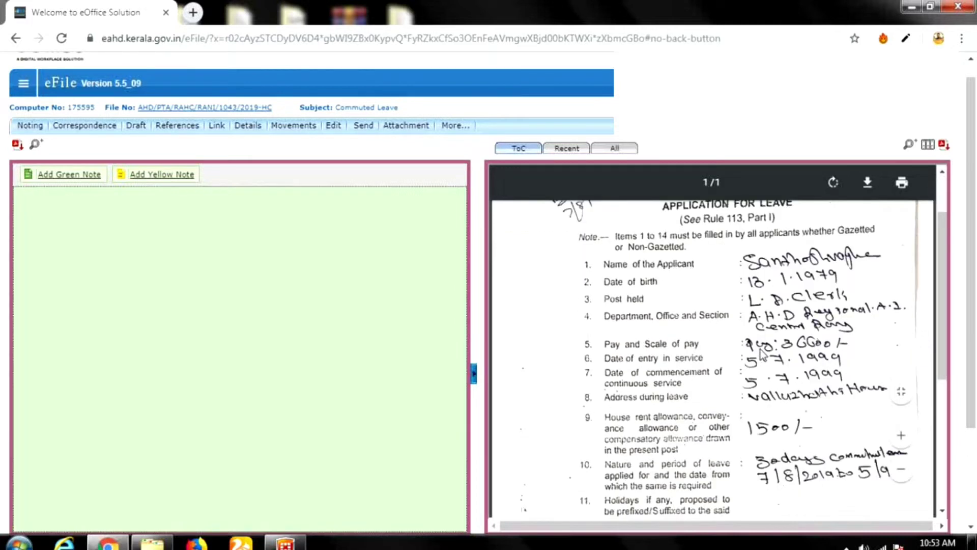
scroll(759, 367, down, 4)
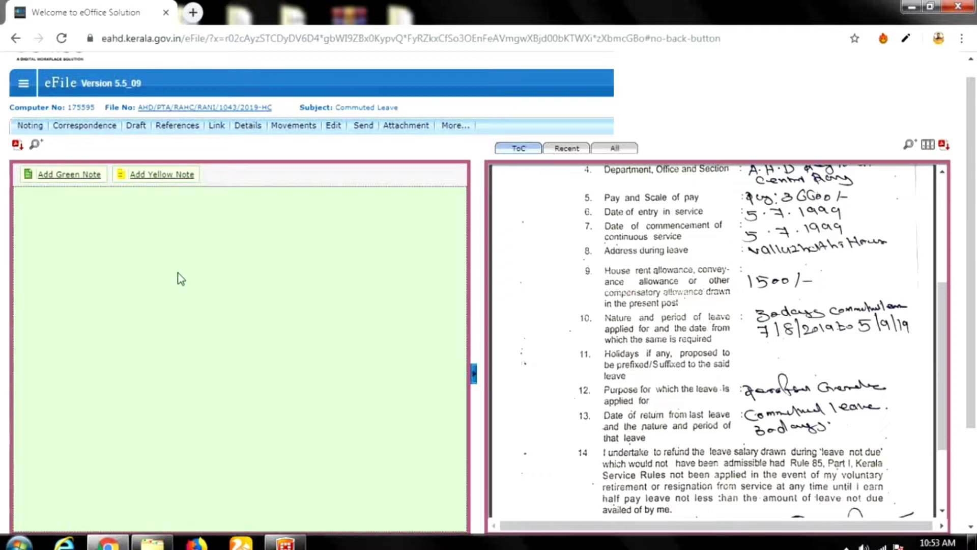
scroll(661, 420, up, 3)
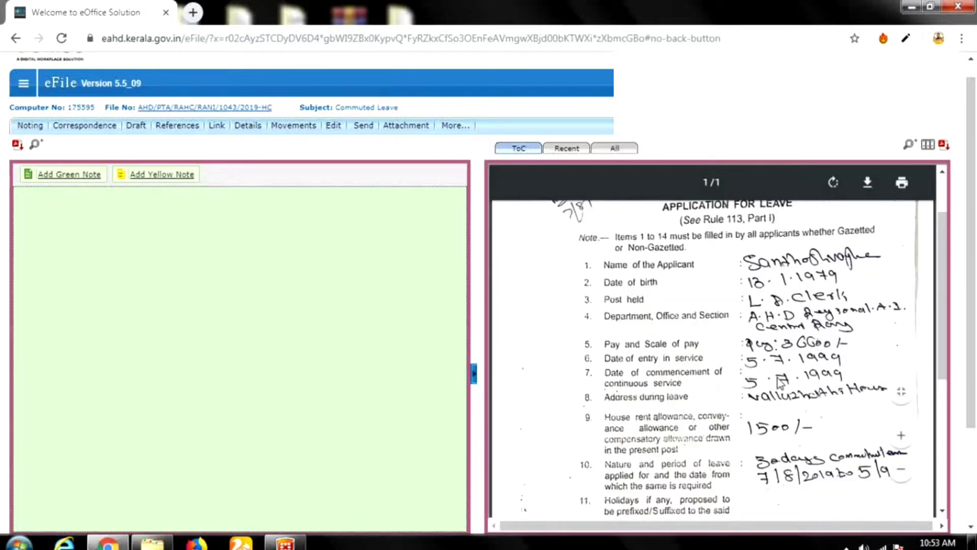
scroll(778, 383, up, 2)
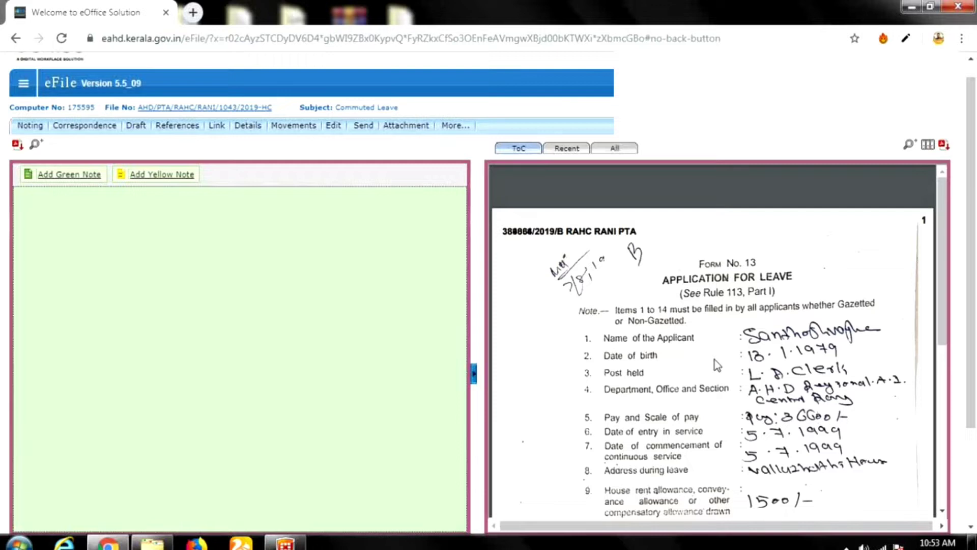
scroll(715, 360, down, 2)
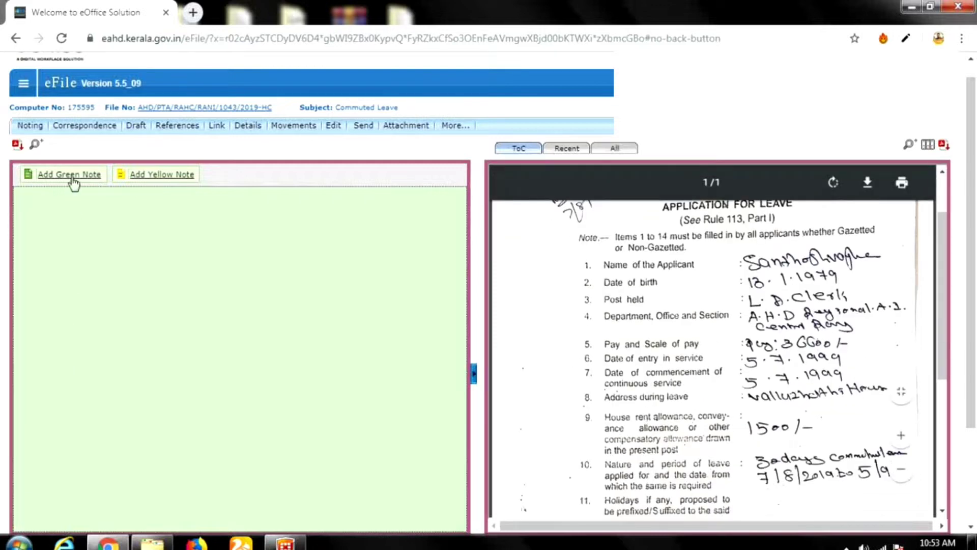
Add a green note to the Commuted Leave file and place the cursor in its blank editor.
click(73, 183)
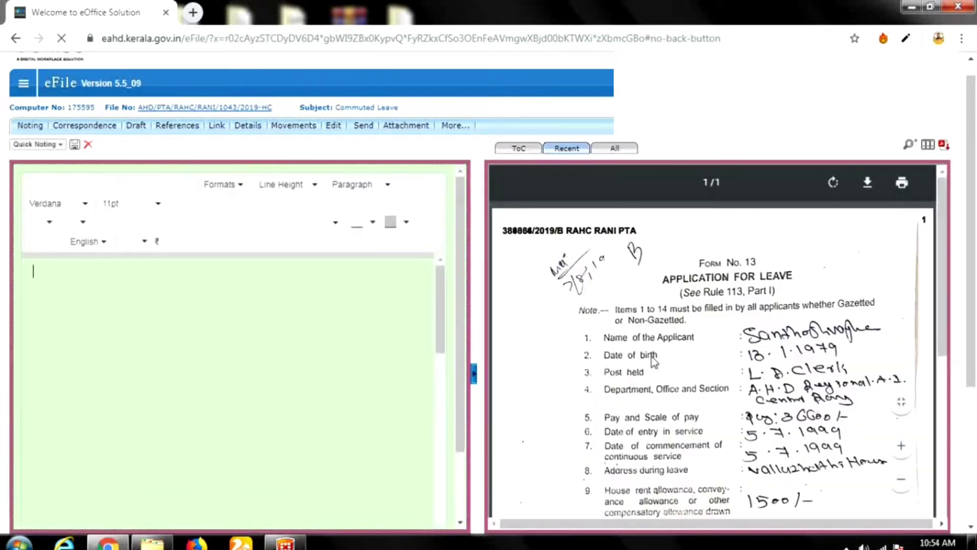
scroll(651, 356, down, 2)
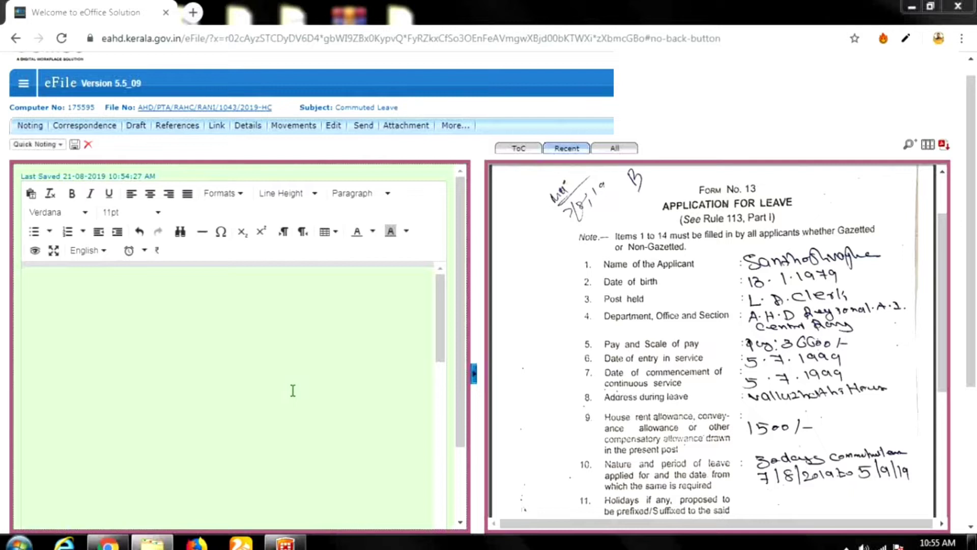
click(293, 391)
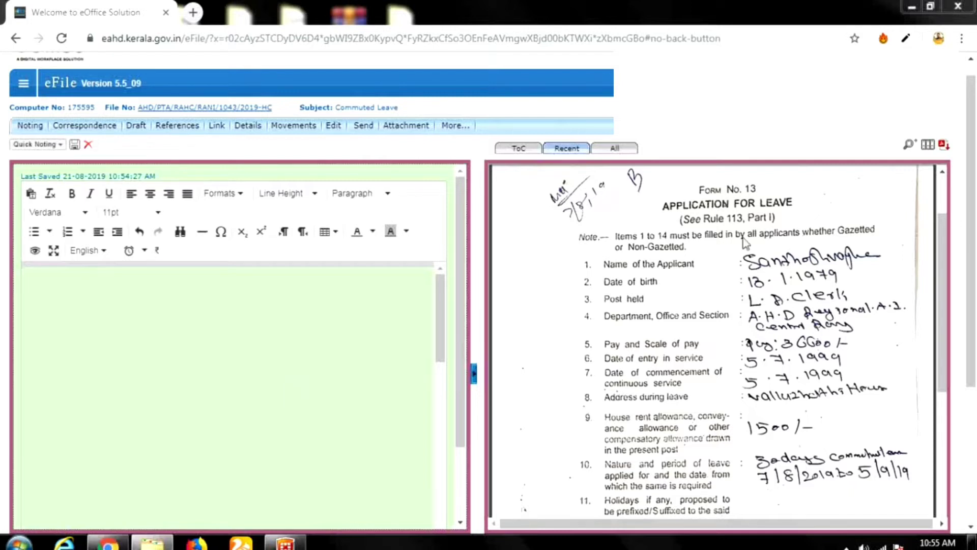
Bring up the FortiClient VPN window to confirm the eOffice VPN is connected.
click(908, 41)
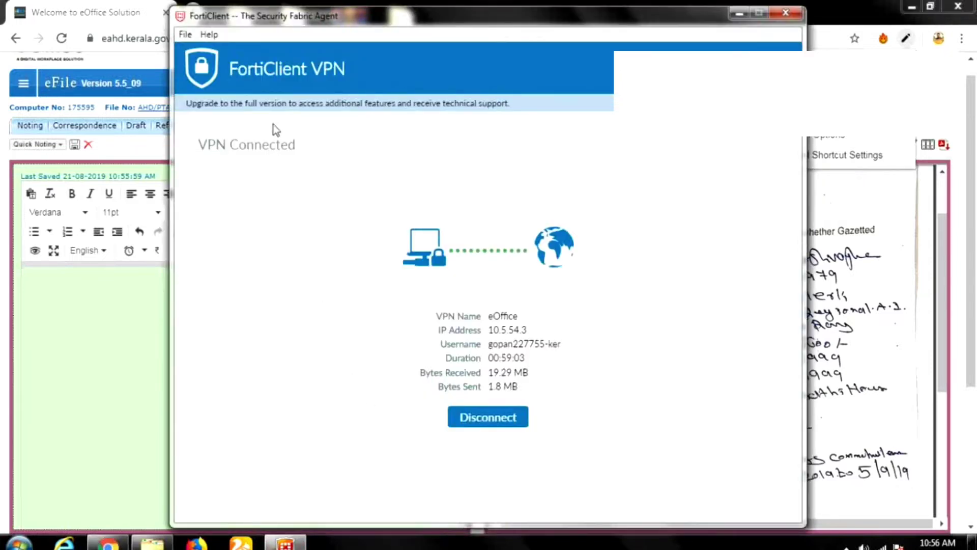
Hide the VPN window, return to eFile and put the cursor in the empty Noting editor.
click(739, 16)
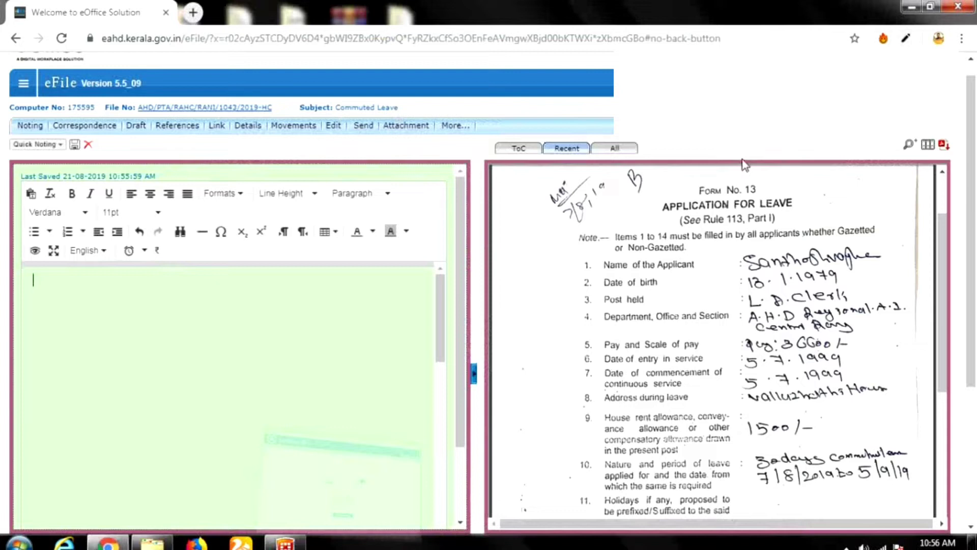
click(906, 39)
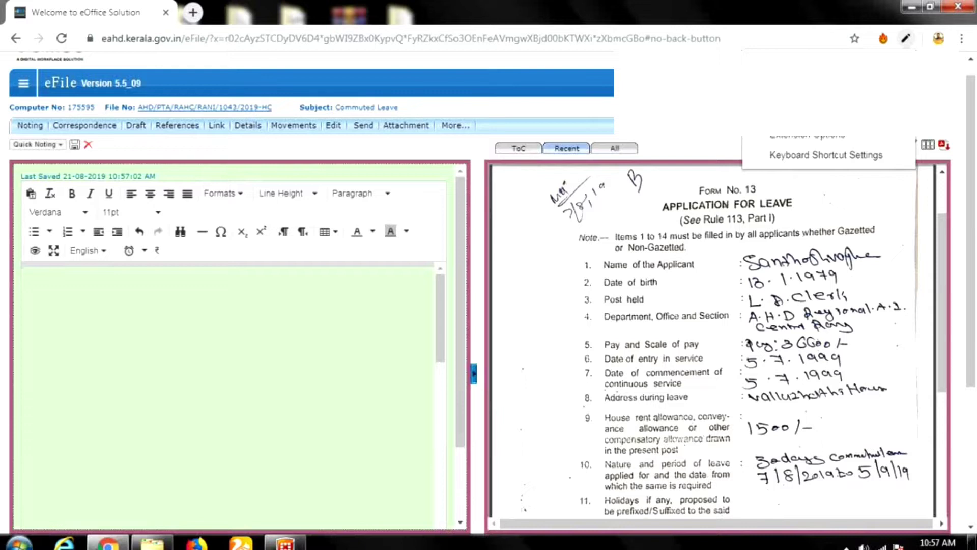
click(357, 305)
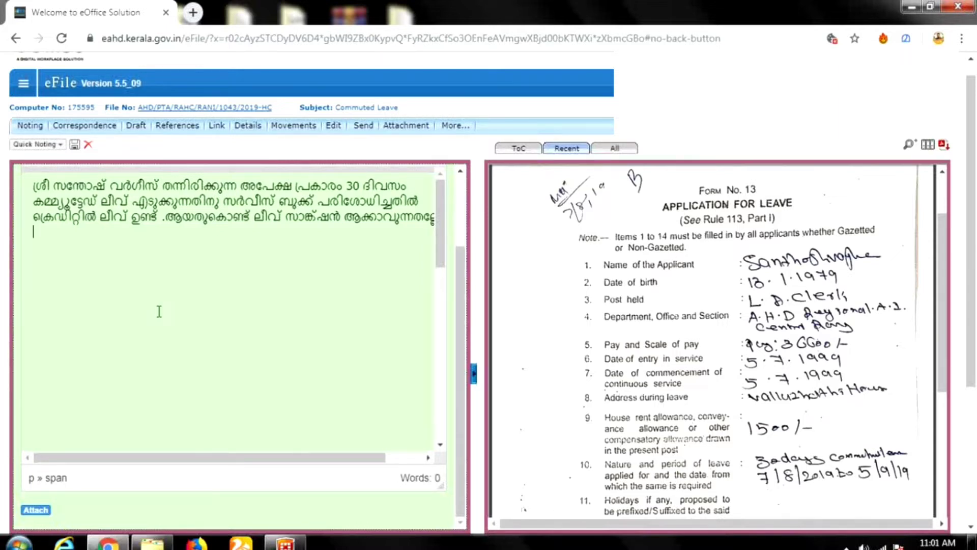
Type 'angane enkil', then the Malayalam words ആയതിനു and തയാറാക്കിയ via transliteration.
text(a)
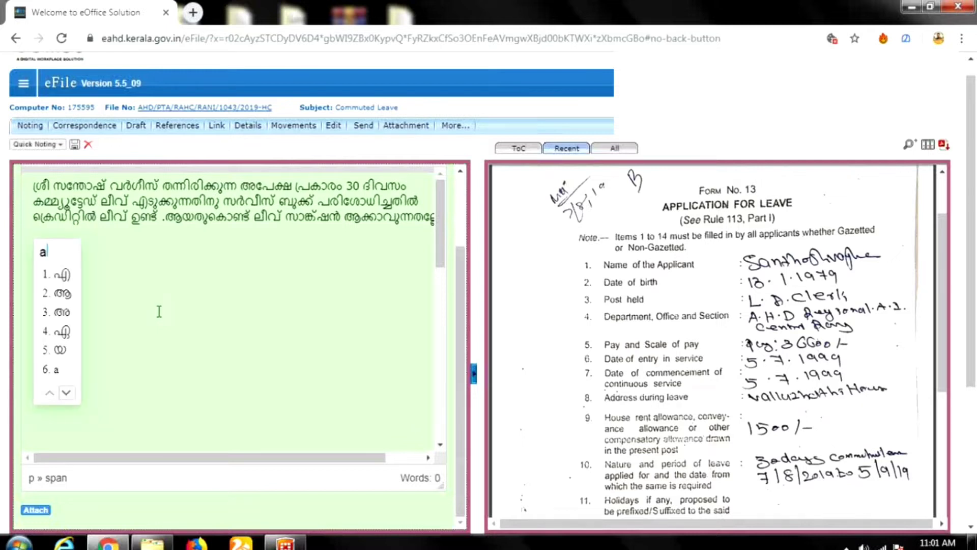
text(ngane en)
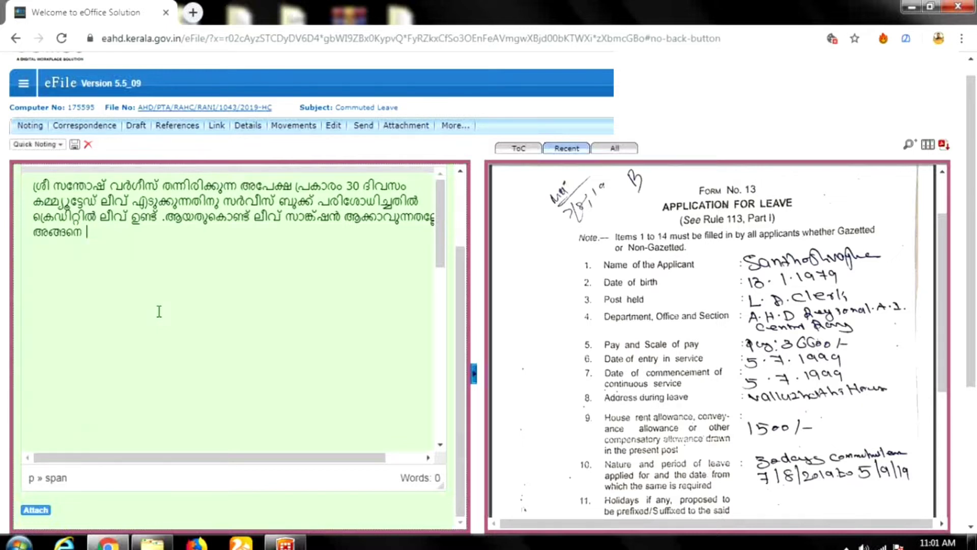
text(kil)
text(ay)
text(at)
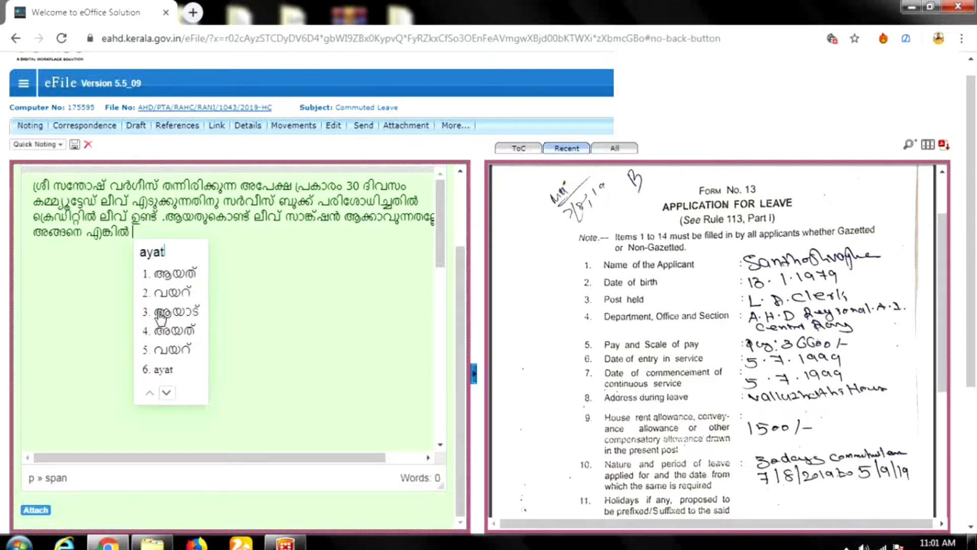
text(hithu)
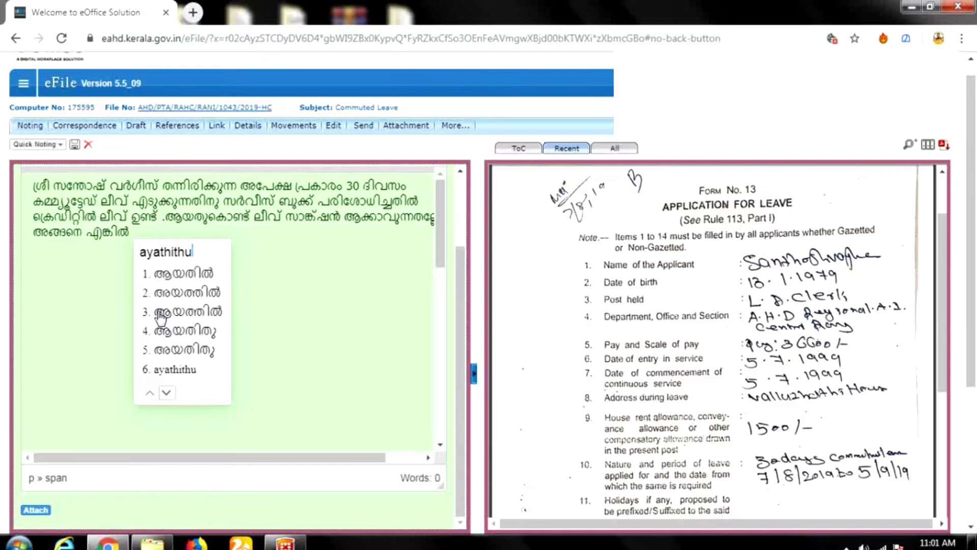
key(space)
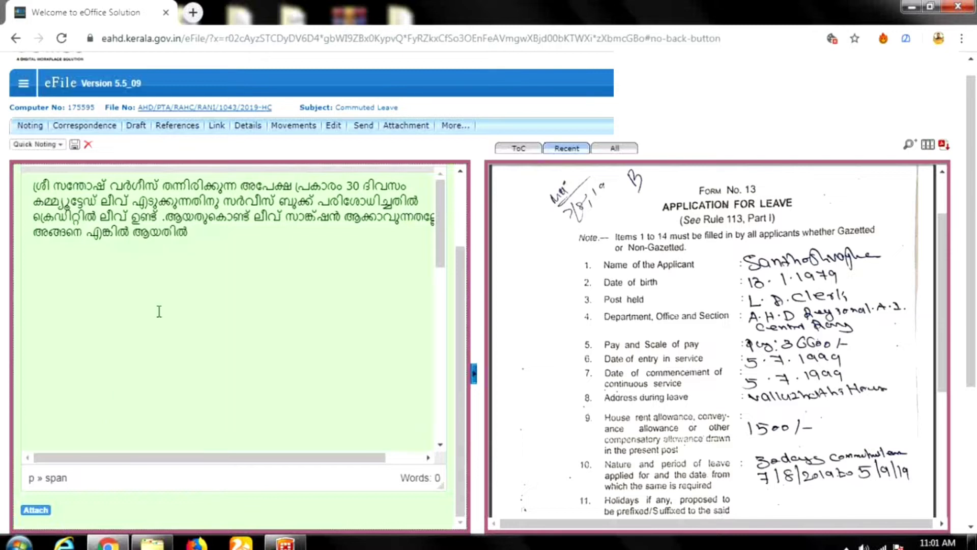
key(BackSpace)
text(nu)
key(space)
text(thaya)
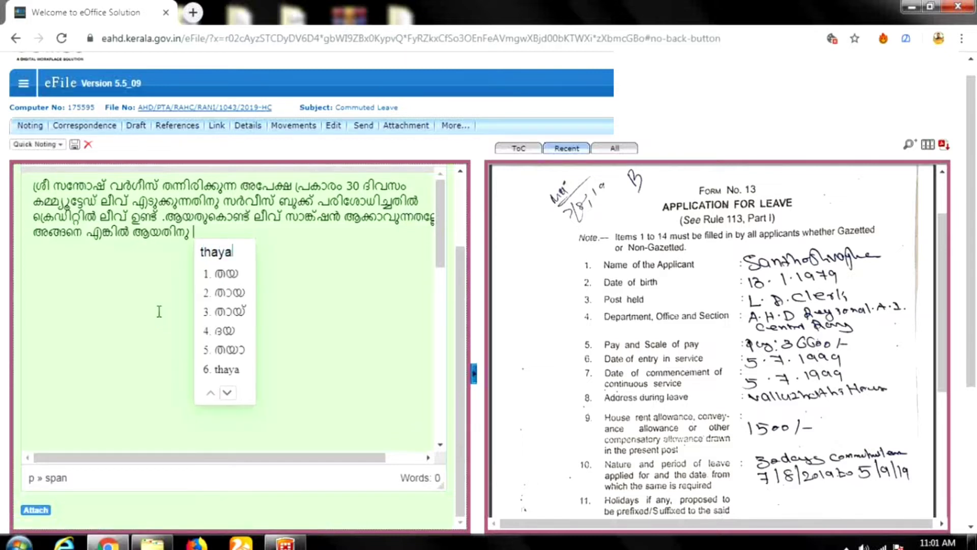
text(kkaiya)
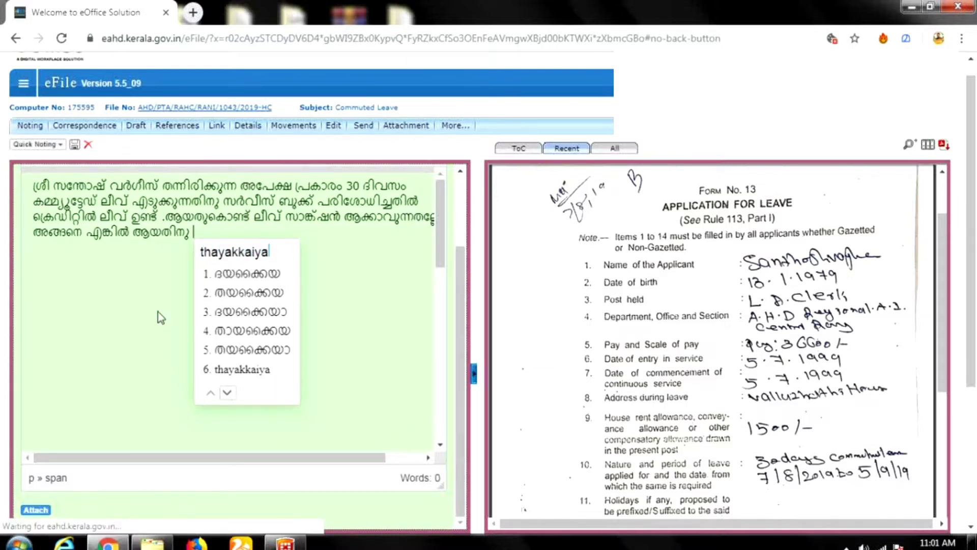
key(BackSpace)
key(BackSpace)
key(BackSpace)
key(BackSpace)
key(BackSpace)
key(BackSpace)
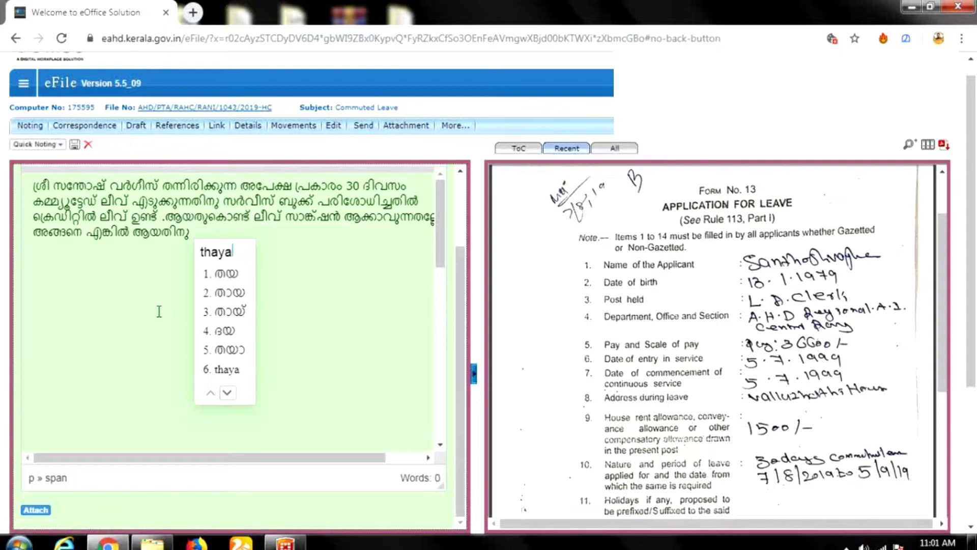
text(rakkiya)
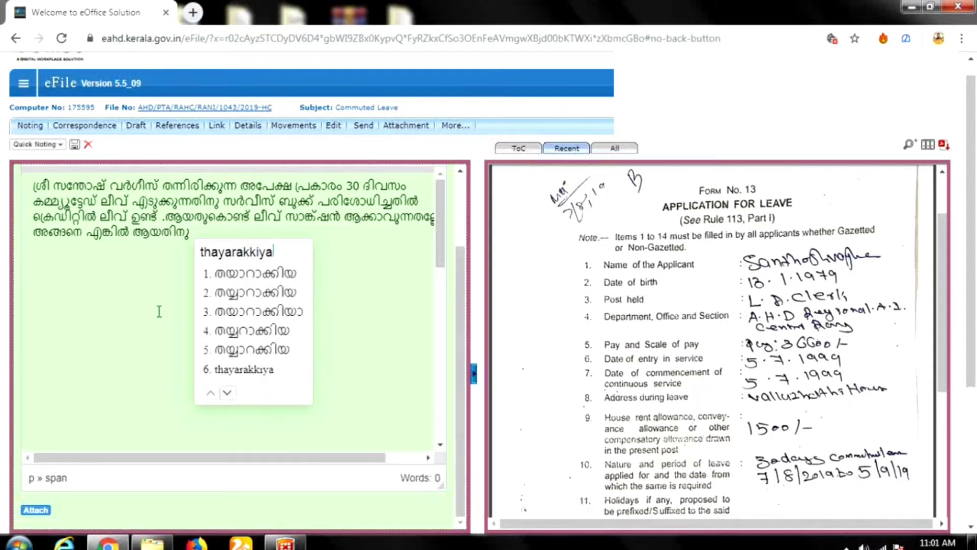
key(space)
Add കത്തിന്റെ കരട് അംഗീകാരത്തിനായി സമർപ്പിക്കുന്നു to finish the closing sentence.
text(kat)
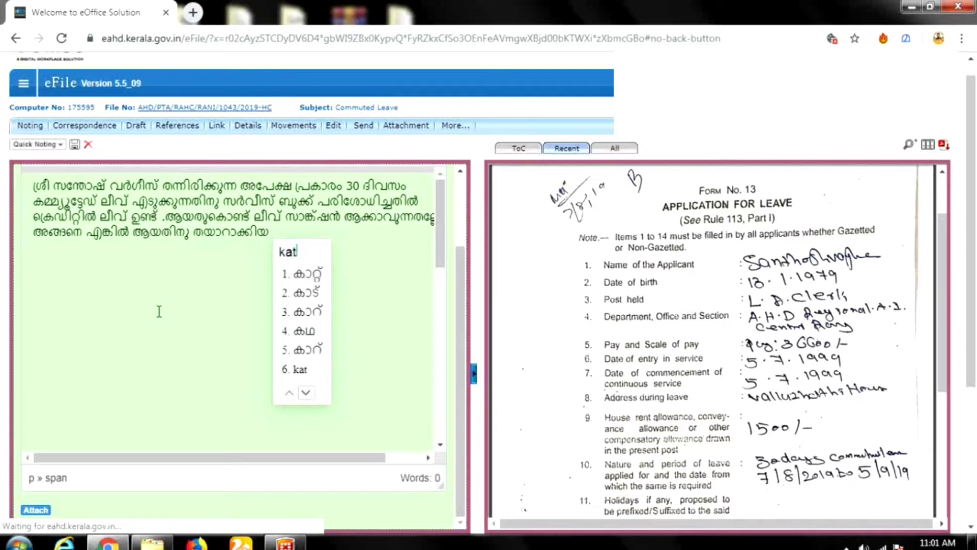
text(hinte)
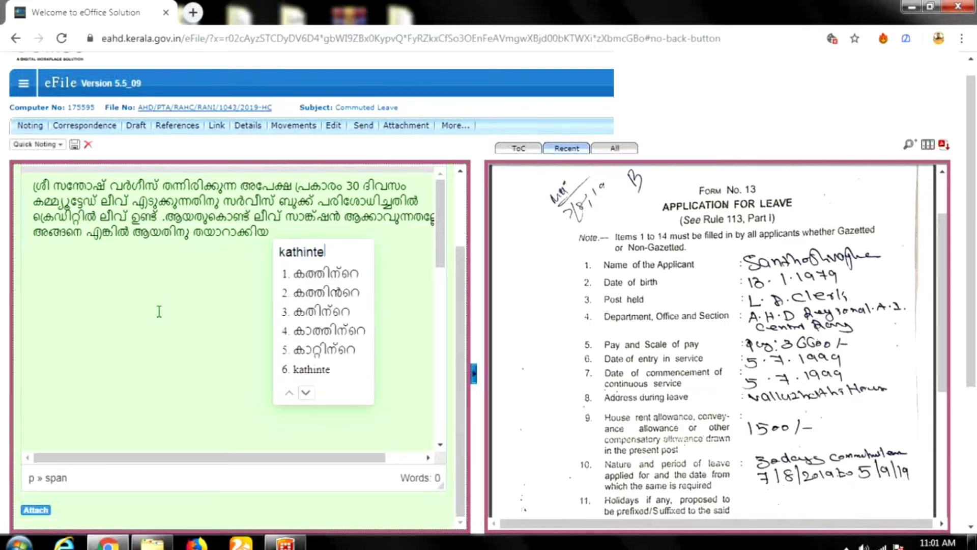
key(space)
text(ka)
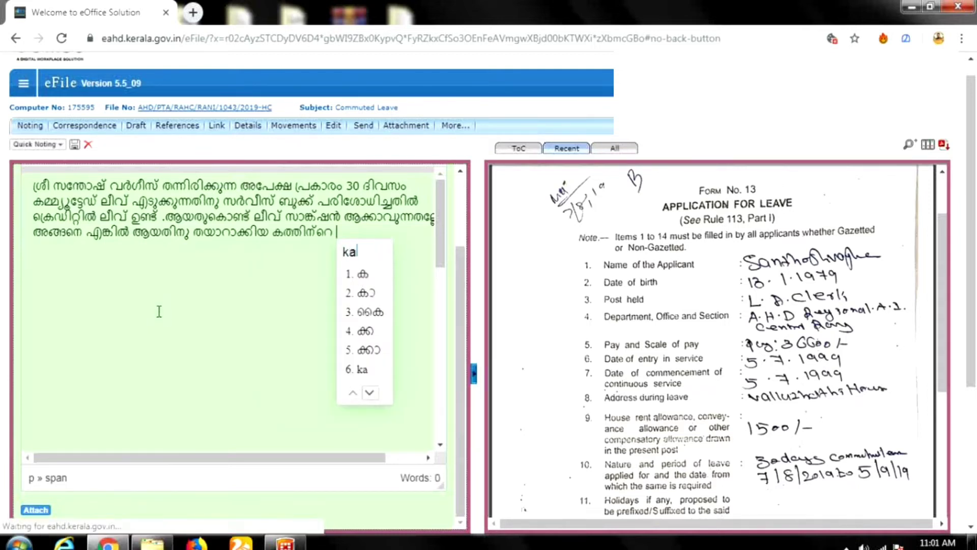
text(radu)
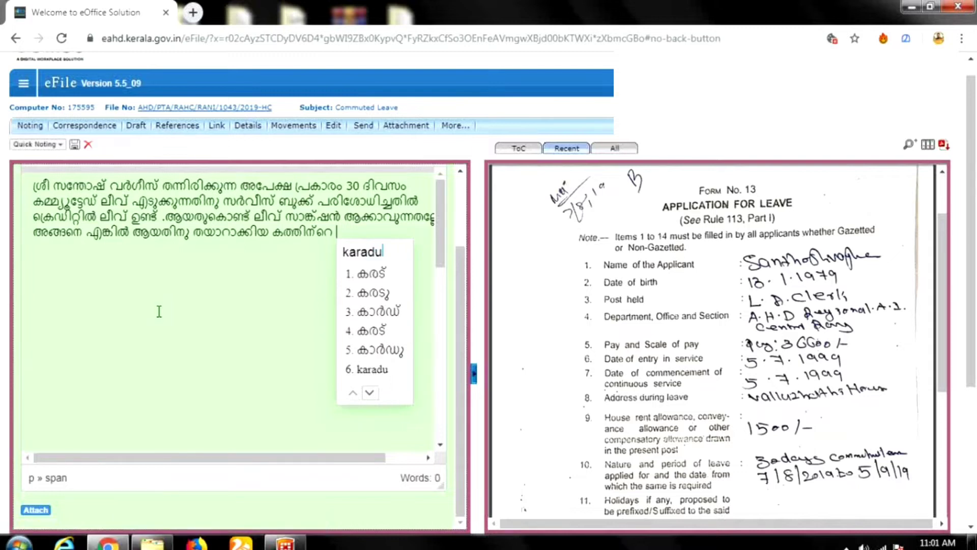
key(space)
text(an)
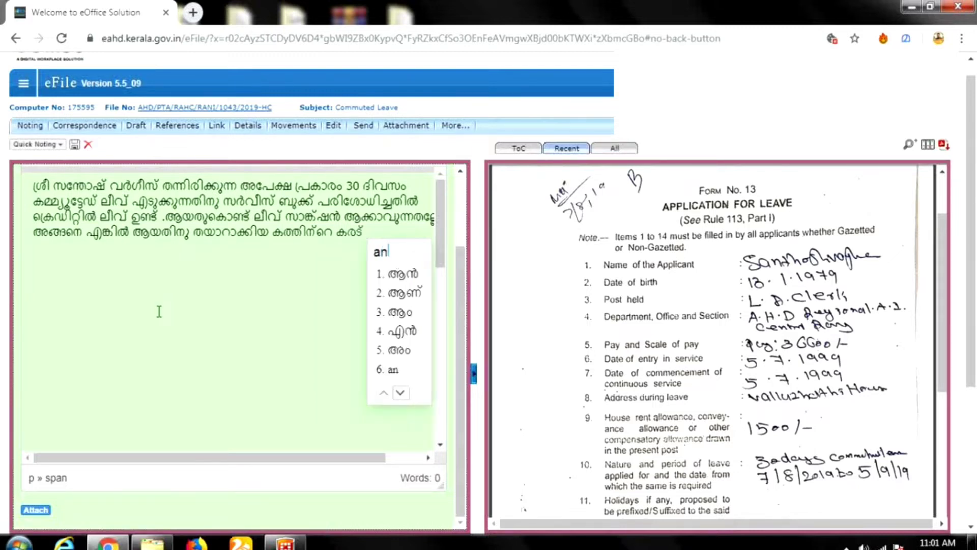
text(gika)
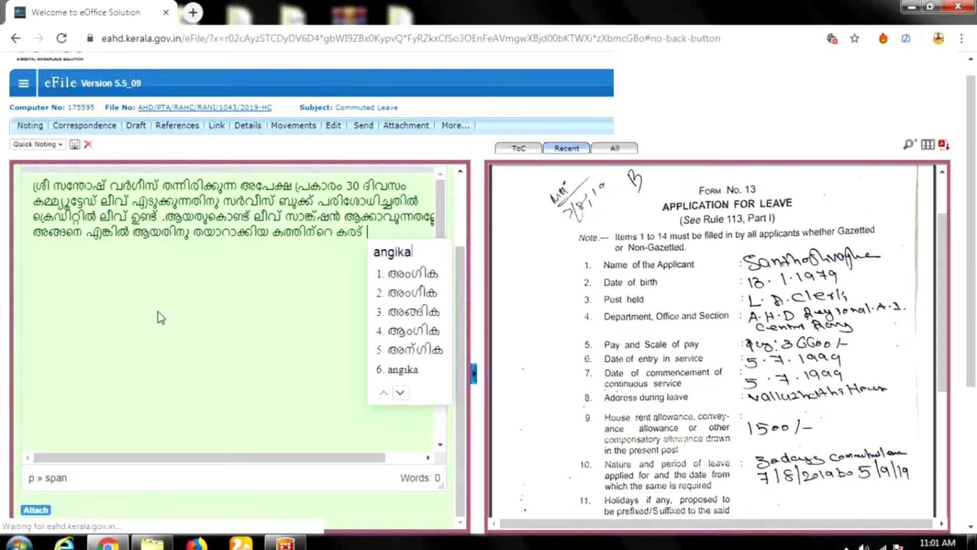
text(rathinayi)
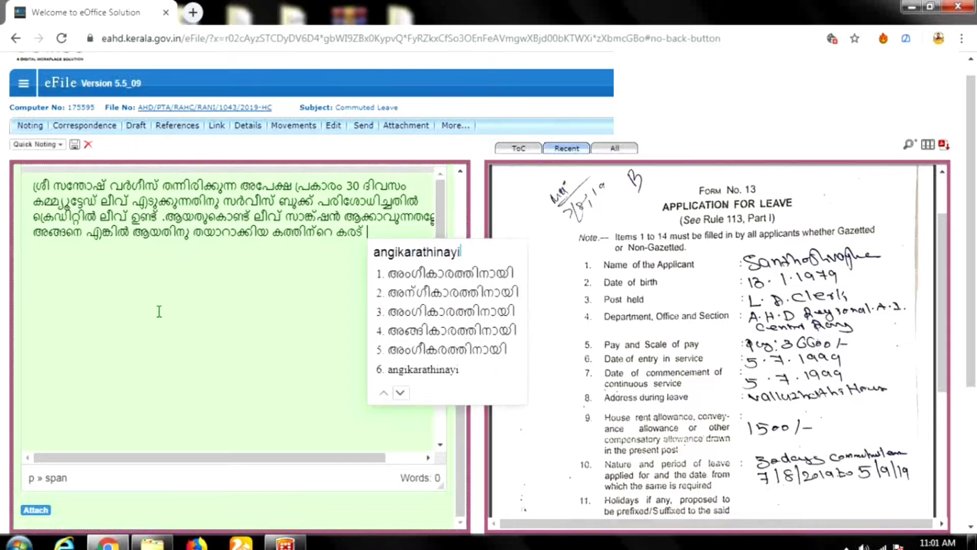
key(space)
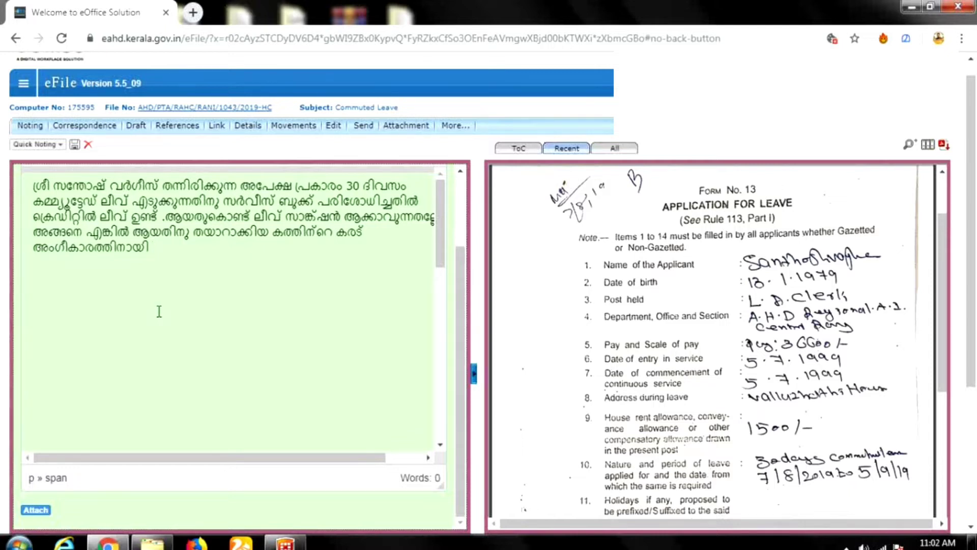
text(sama)
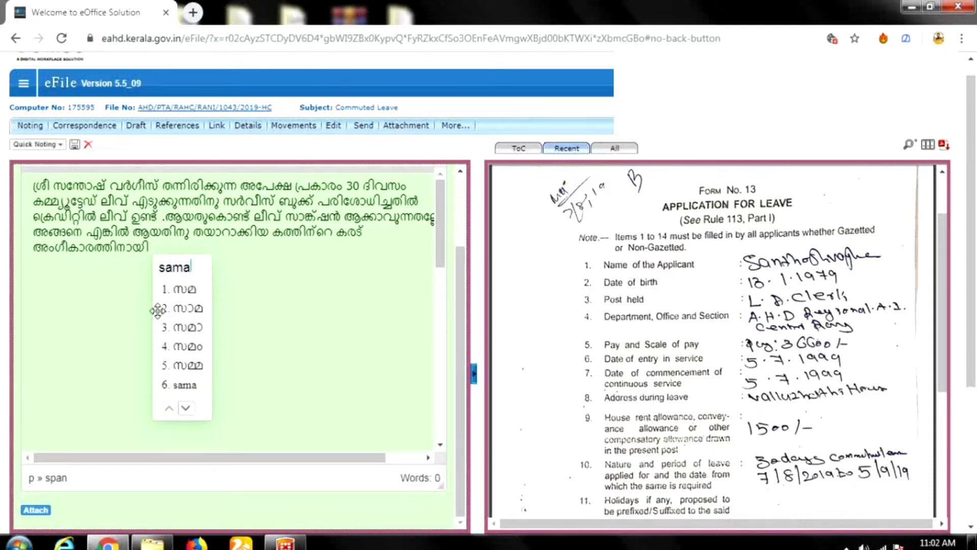
text(e)
key(BackSpace)
text(r)
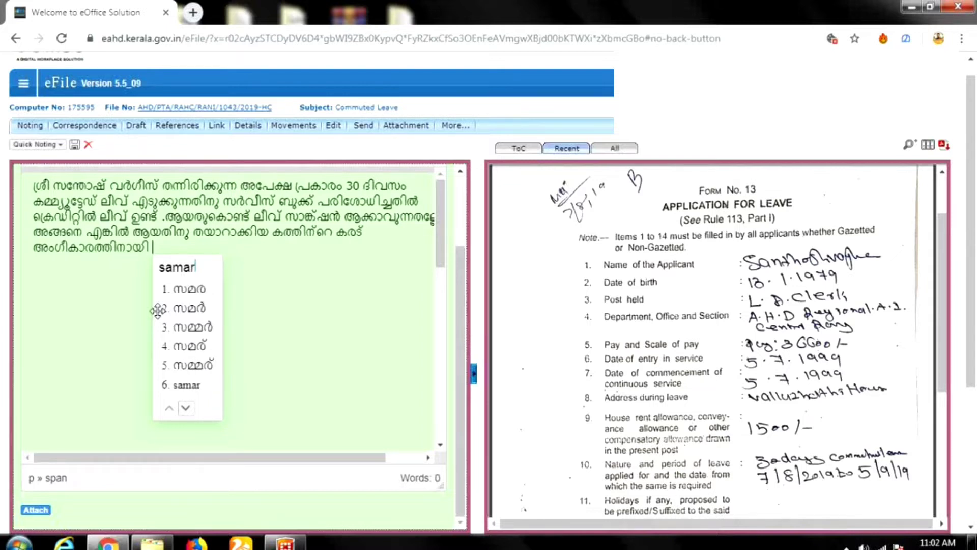
text(ppikunnu)
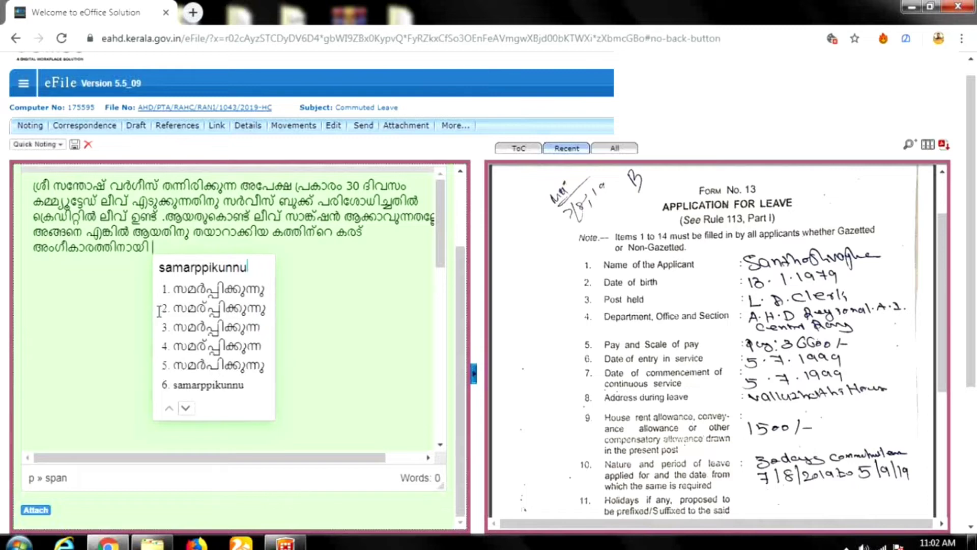
key(space)
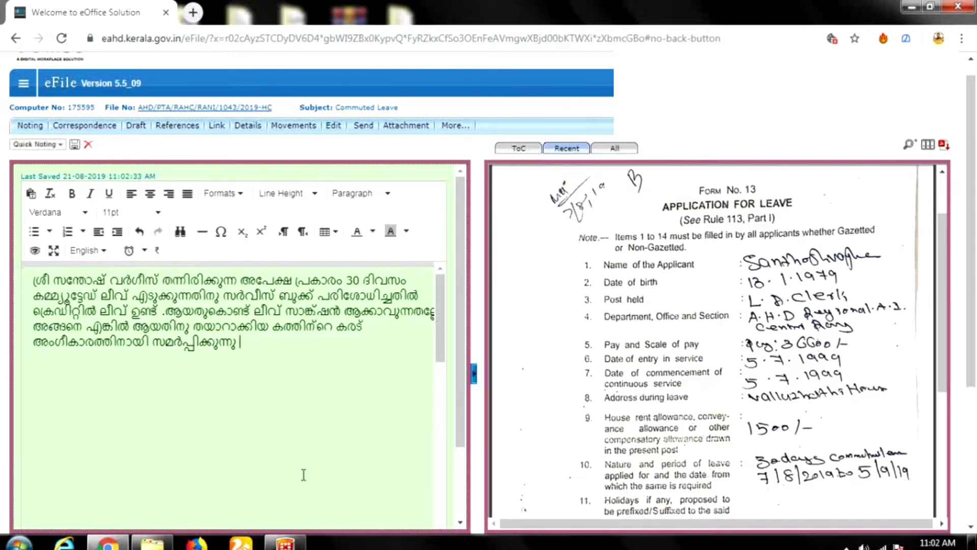
click(136, 128)
click(38, 145)
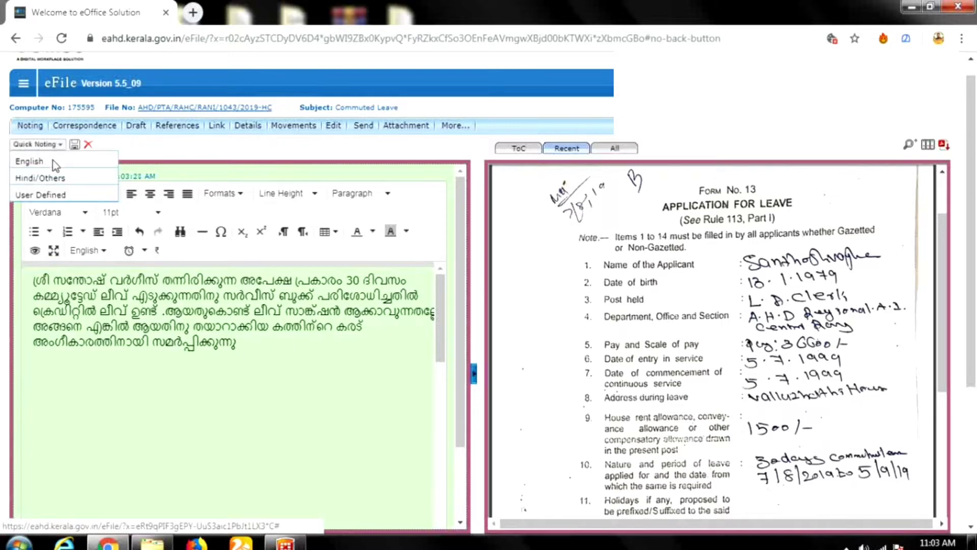
mouse_move(54, 163)
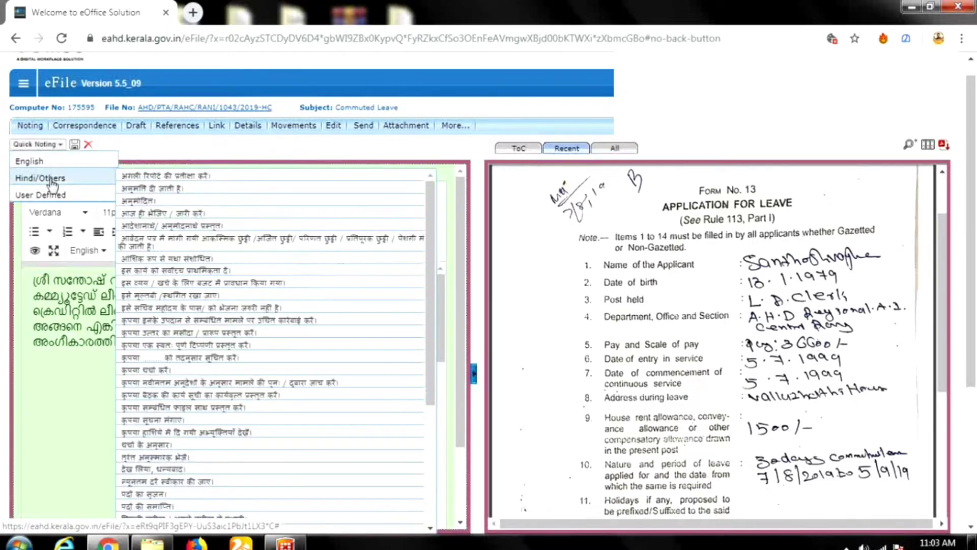
mouse_move(52, 198)
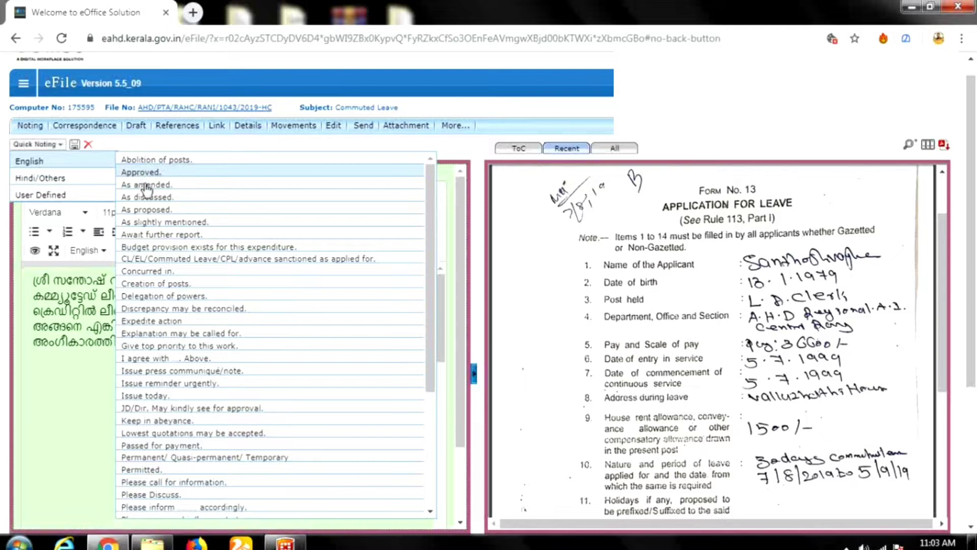
scroll(179, 363, down, 3)
scroll(179, 364, down, 2)
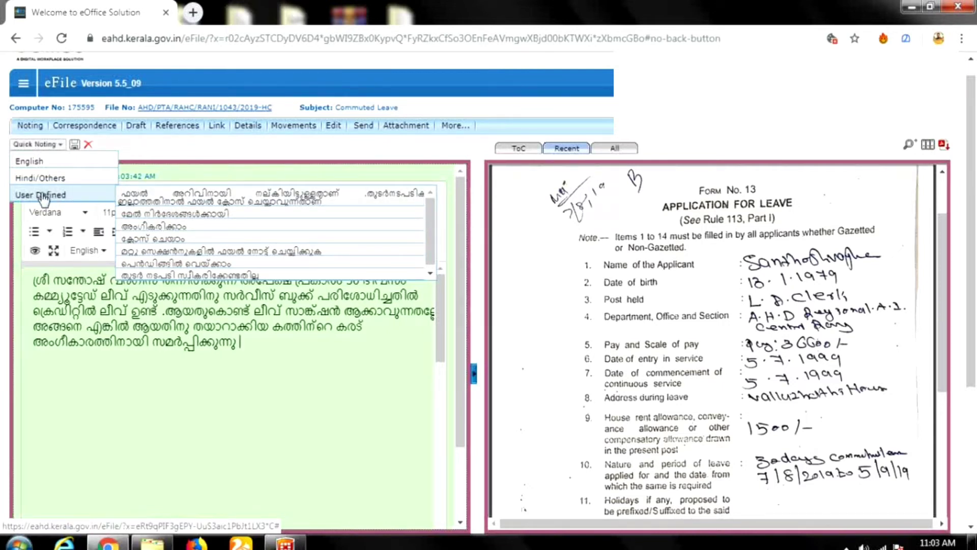
click(117, 341)
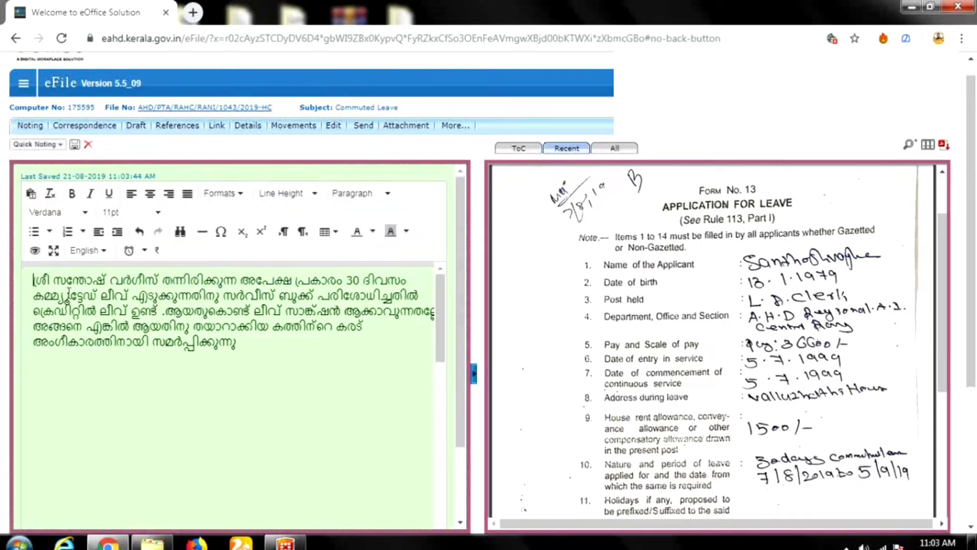
Select the Malayalam paragraph, then open the navigation panel and expand Settings.
drag(33, 279, 286, 371)
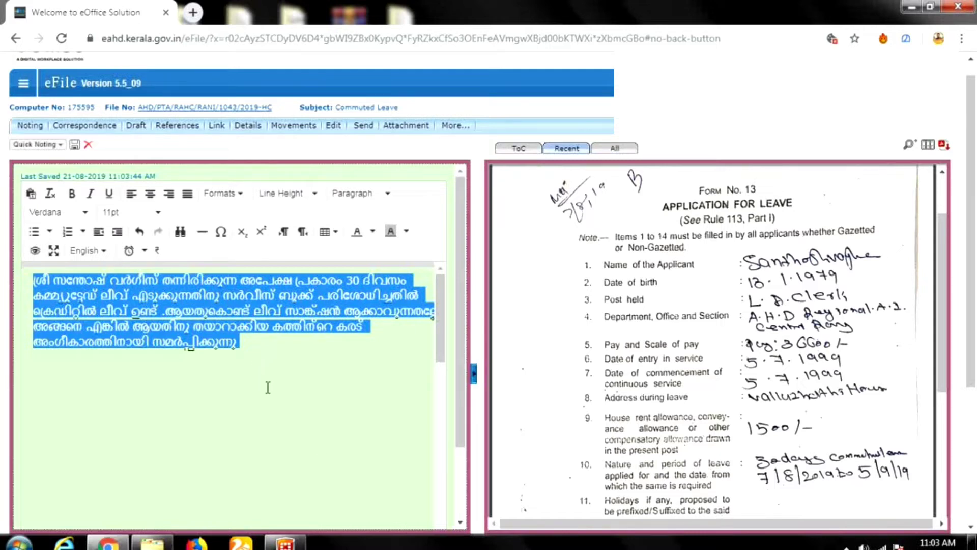
click(23, 86)
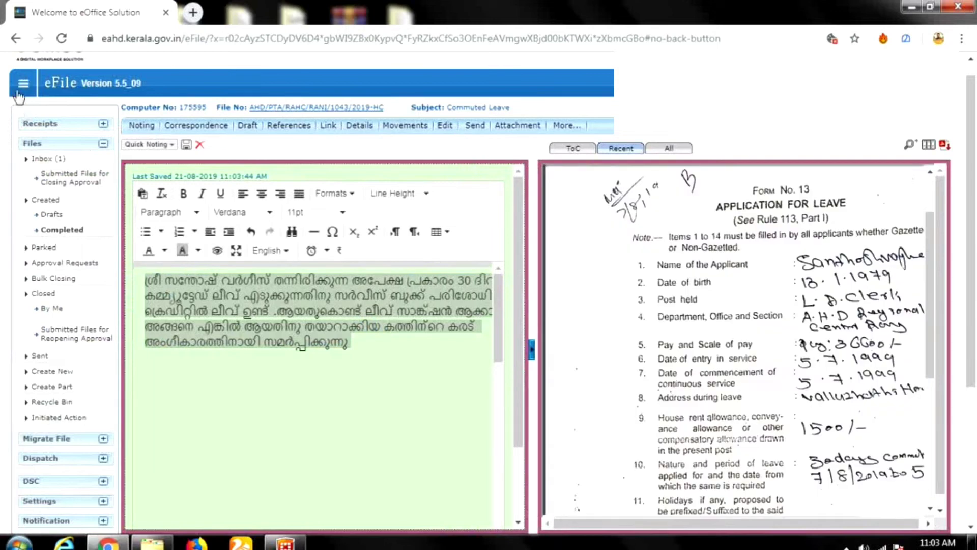
scroll(63, 451, down, 3)
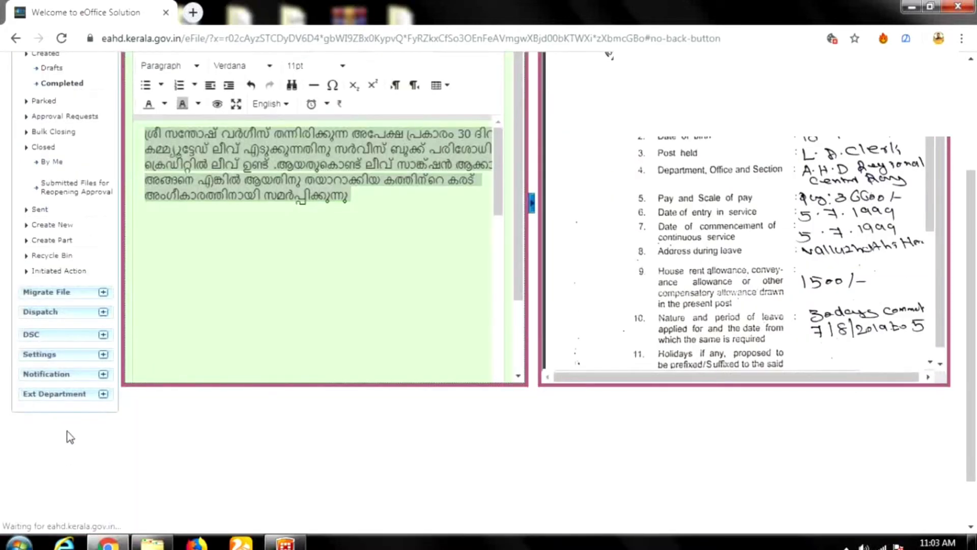
click(52, 357)
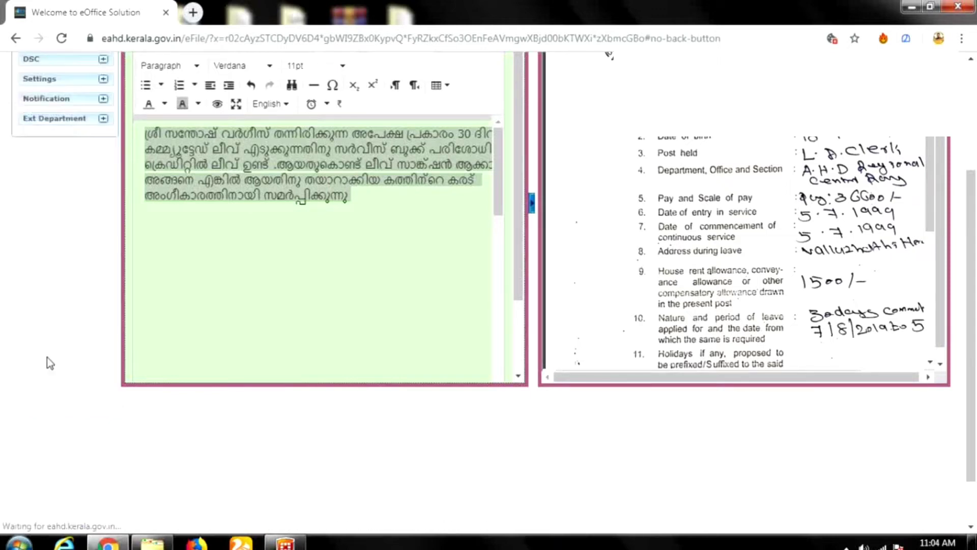
scroll(63, 291, up, 2)
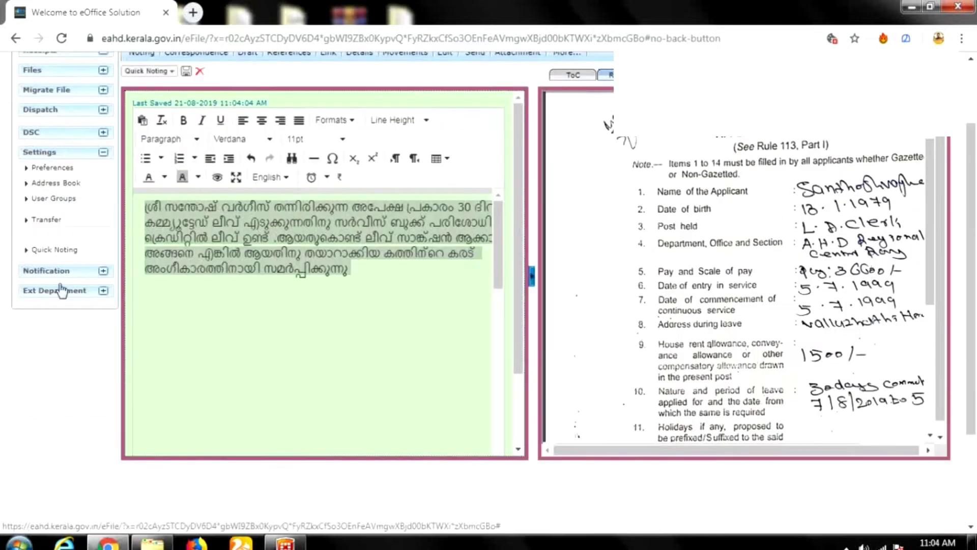
Paste a Malayalam phrase into a new Quick Noting entry, discard it, and open Files.
click(58, 250)
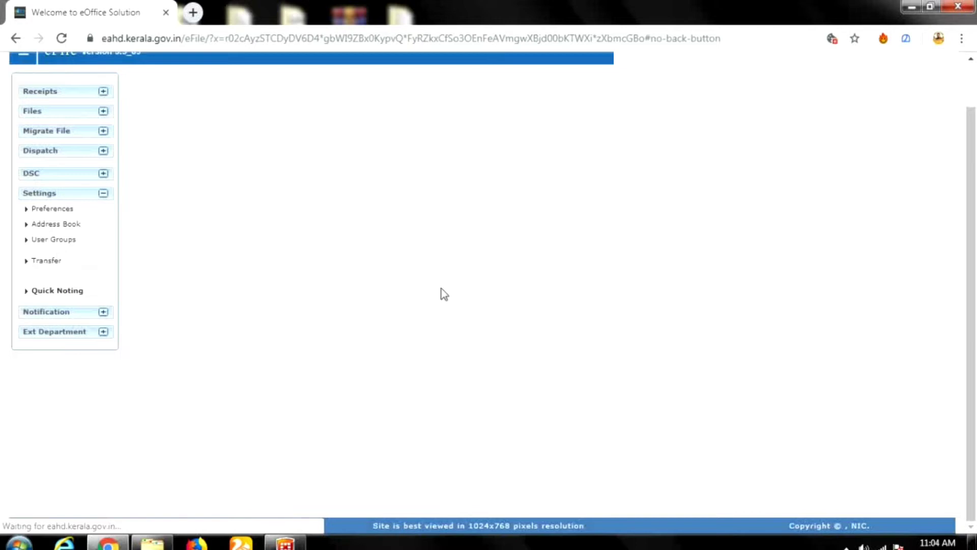
scroll(557, 270, down, 1)
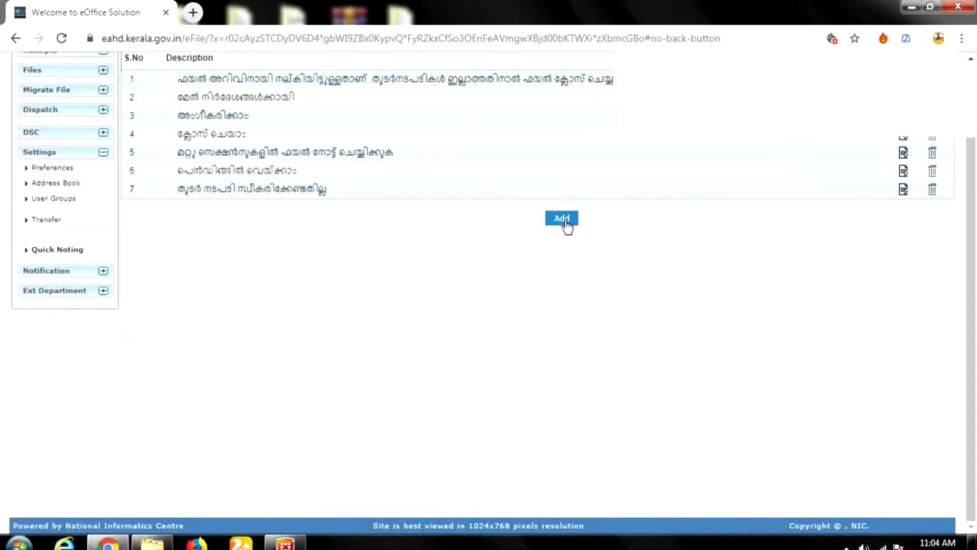
click(564, 220)
click(496, 246)
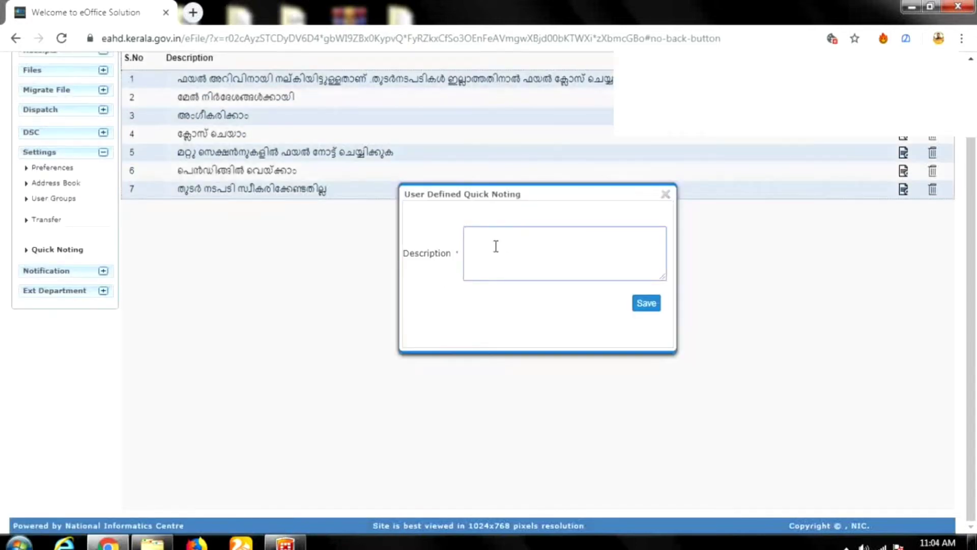
key(ctrl+v)
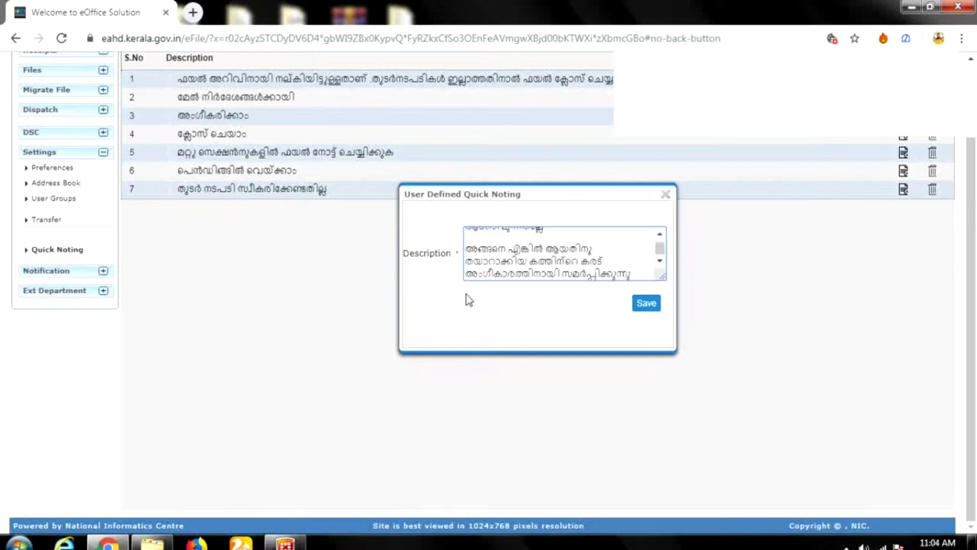
scroll(323, 323, up, 2)
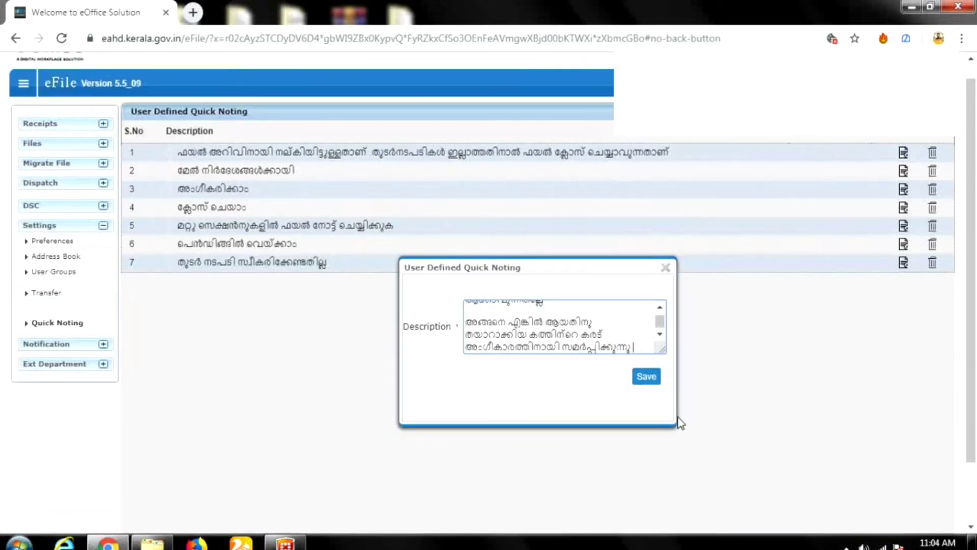
click(665, 267)
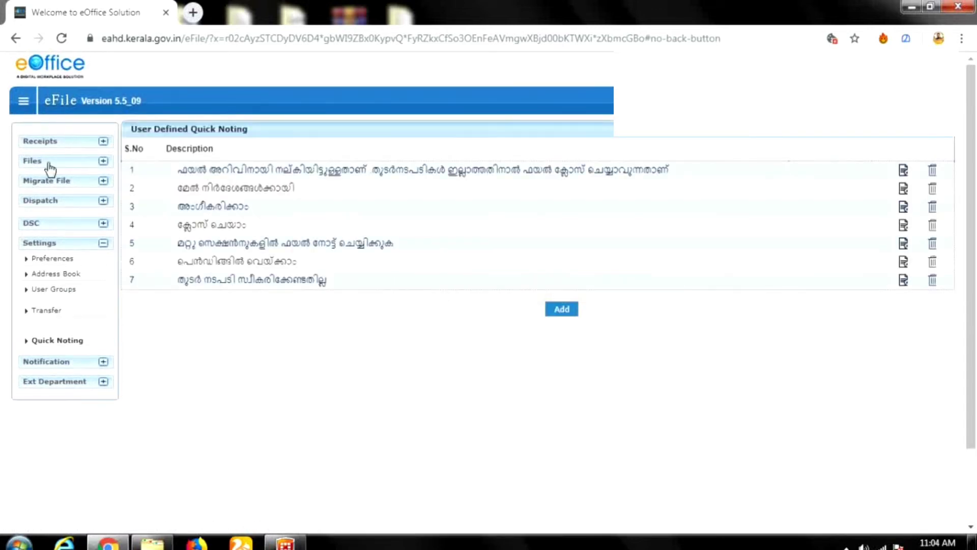
click(49, 162)
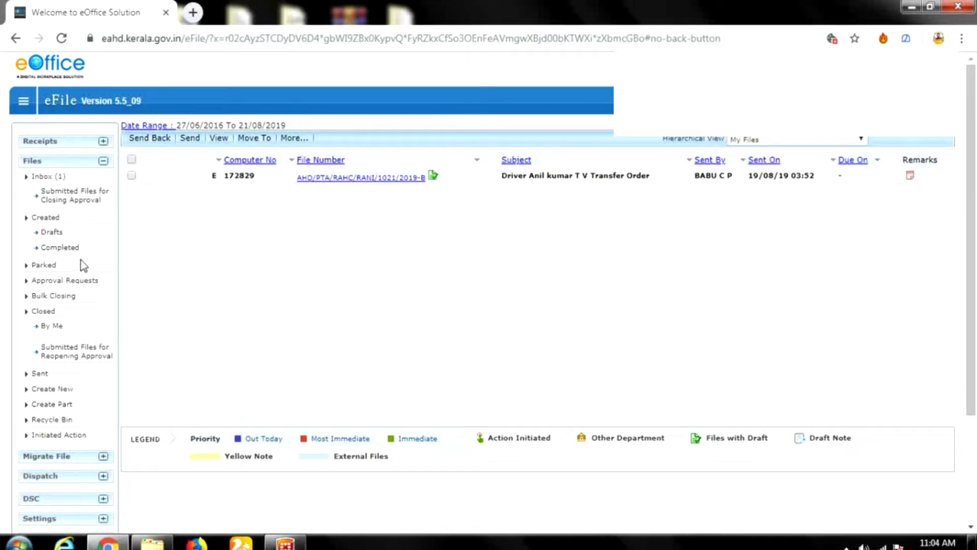
Open the Commuted Leave file from Completed and browse its User Defined quick noting phrases.
click(70, 248)
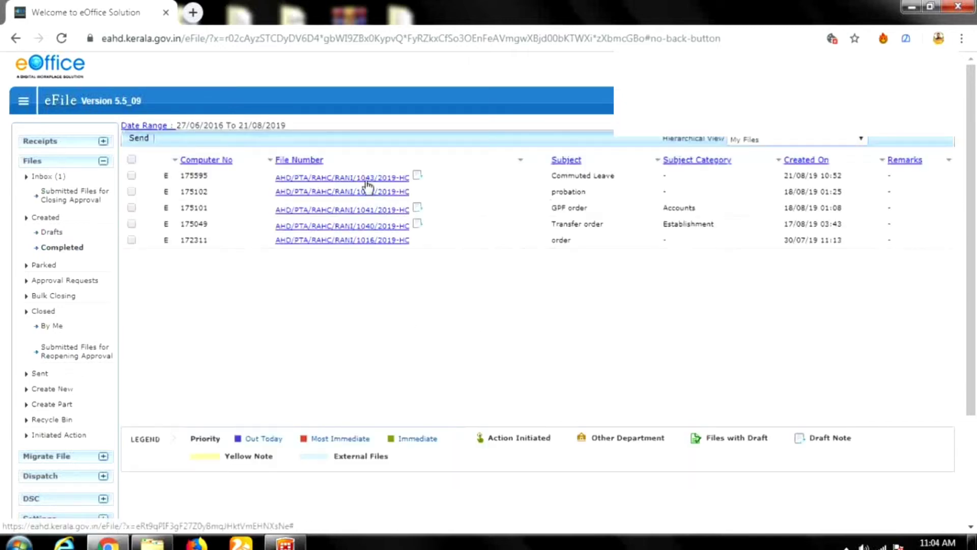
click(367, 178)
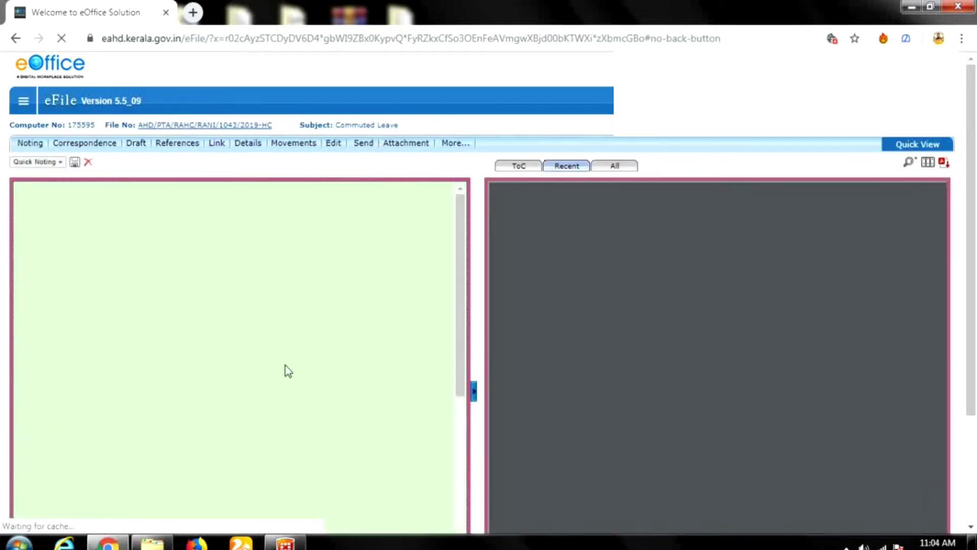
click(59, 162)
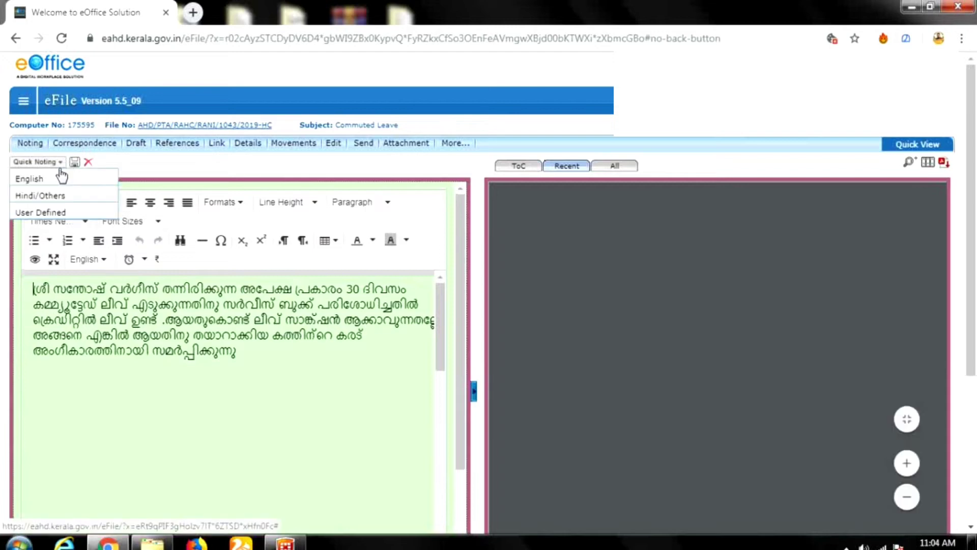
mouse_move(66, 214)
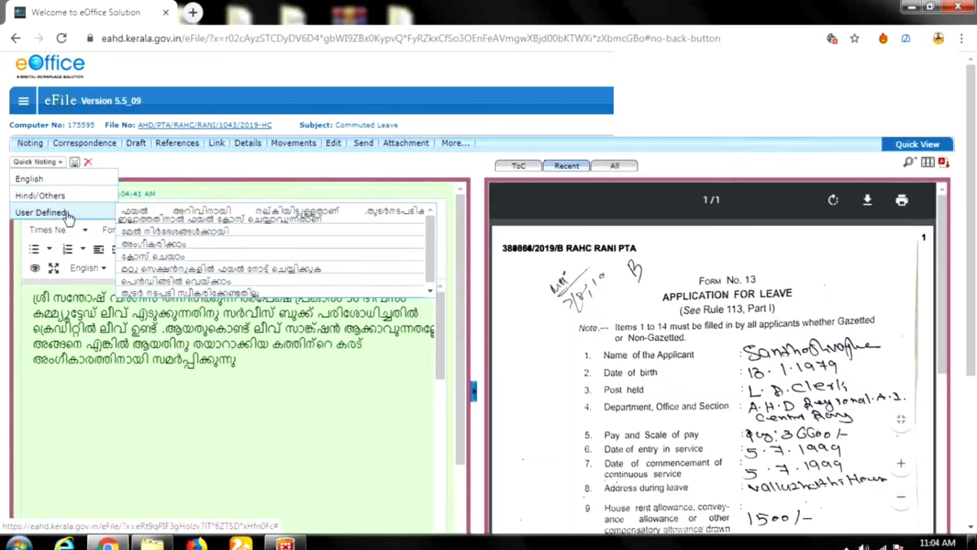
click(257, 366)
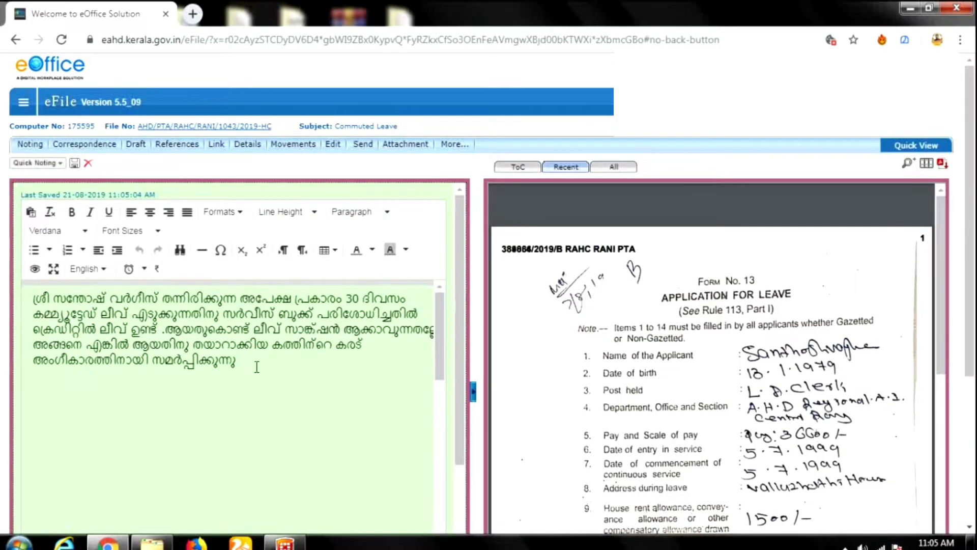
click(20, 164)
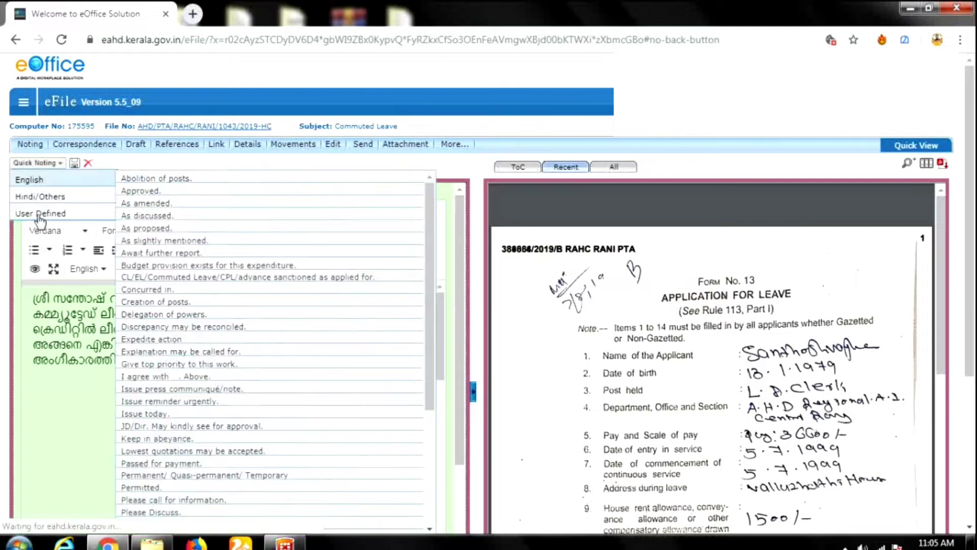
mouse_move(39, 216)
click(23, 164)
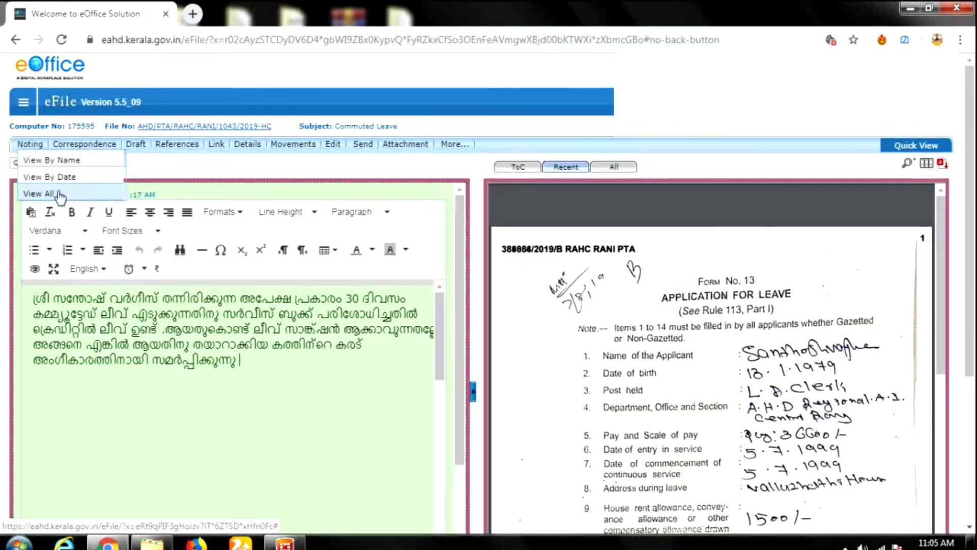
click(32, 163)
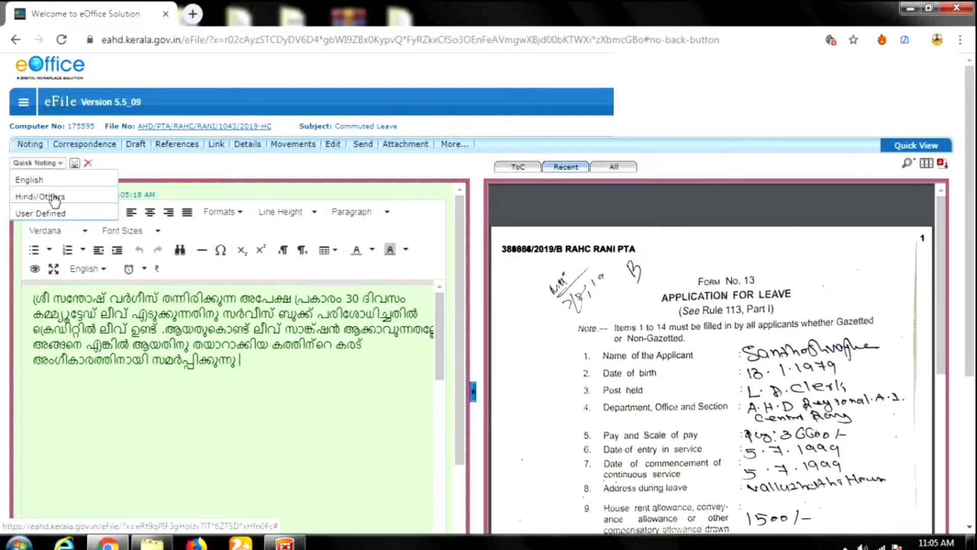
mouse_move(46, 213)
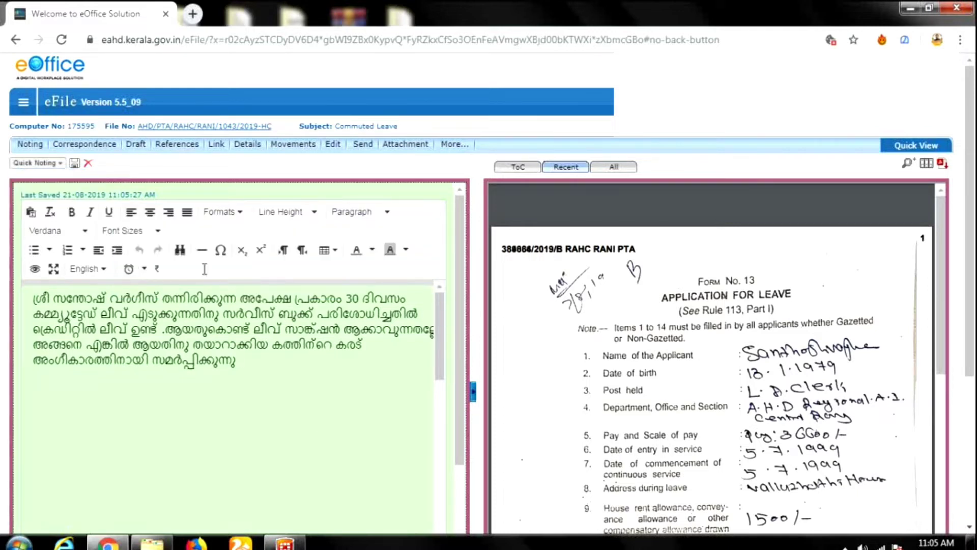
mouse_move(136, 145)
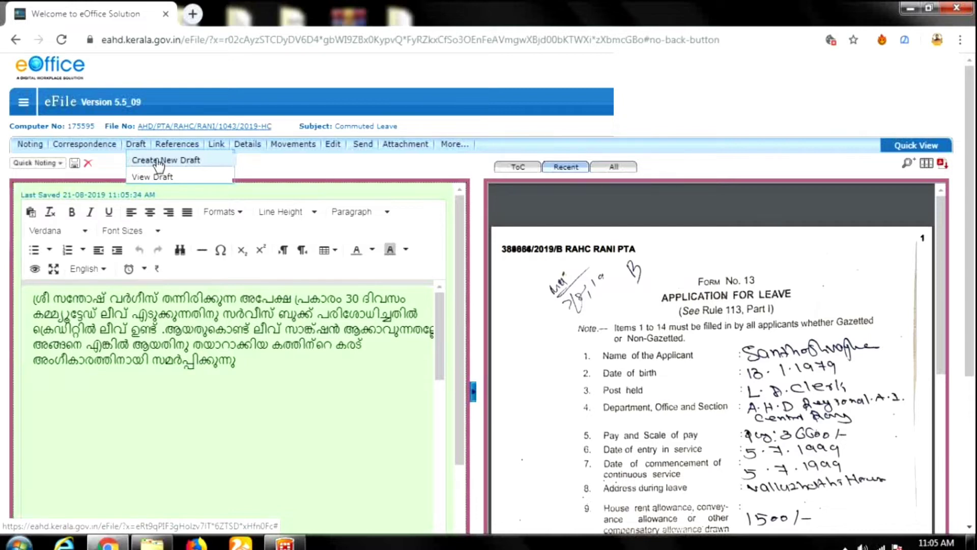
Create a new draft for the file, trying the AHD - Letter - Mal - DAH template from the list.
click(159, 161)
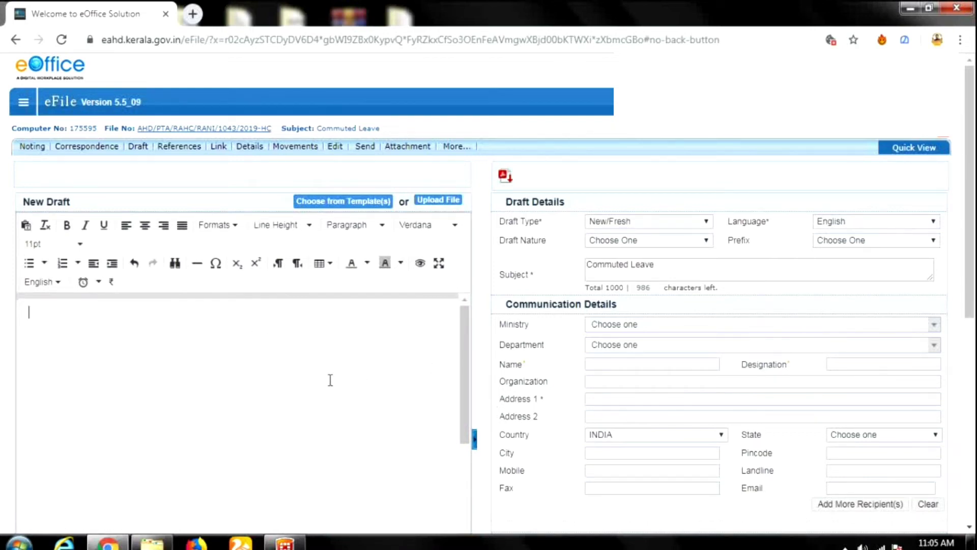
click(350, 203)
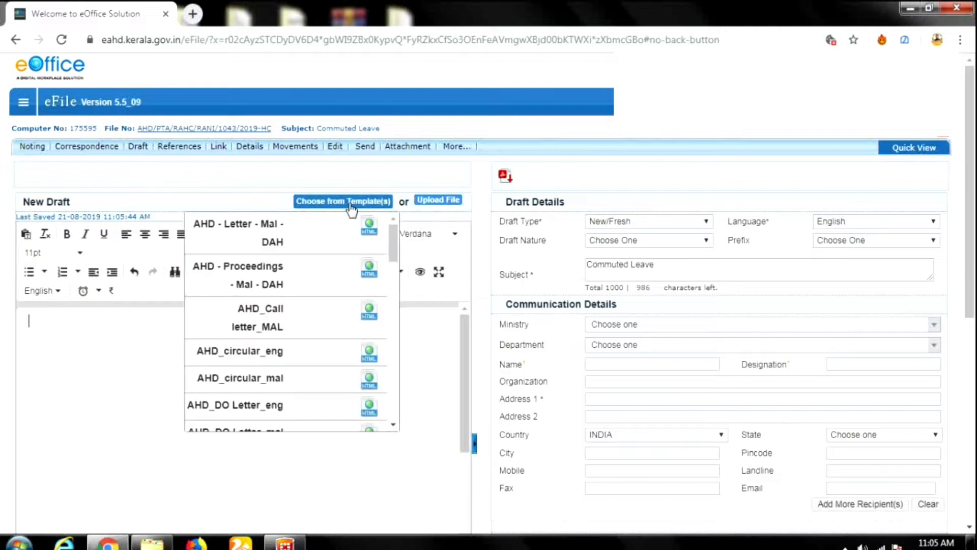
click(440, 203)
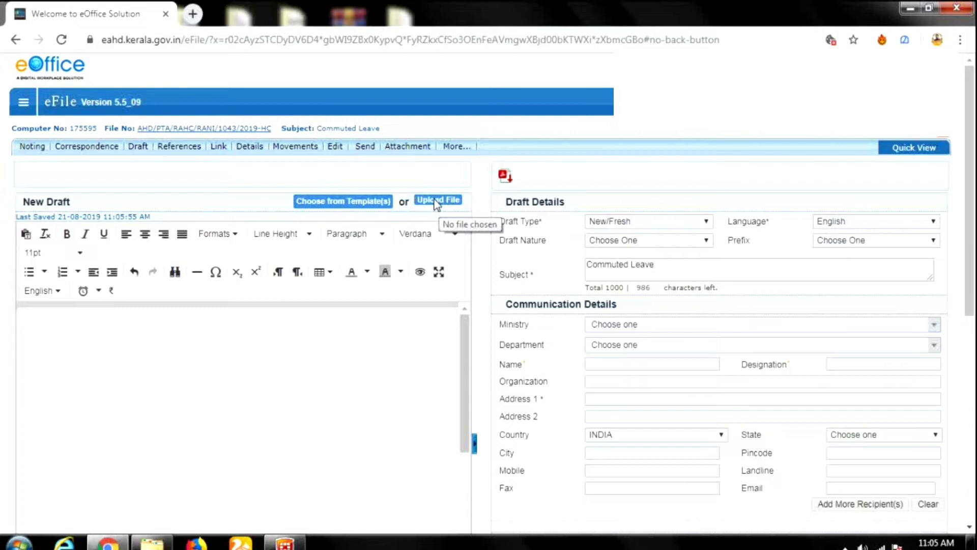
click(384, 202)
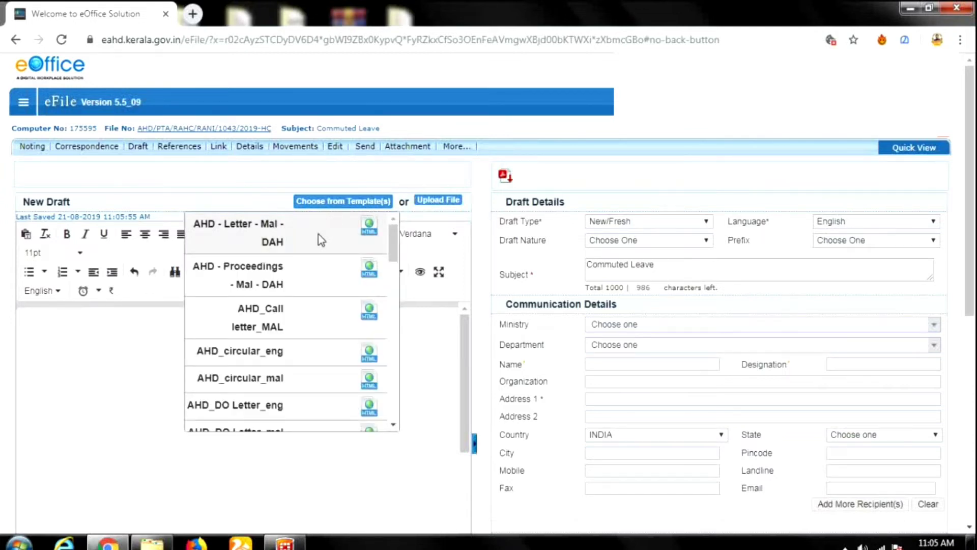
click(275, 239)
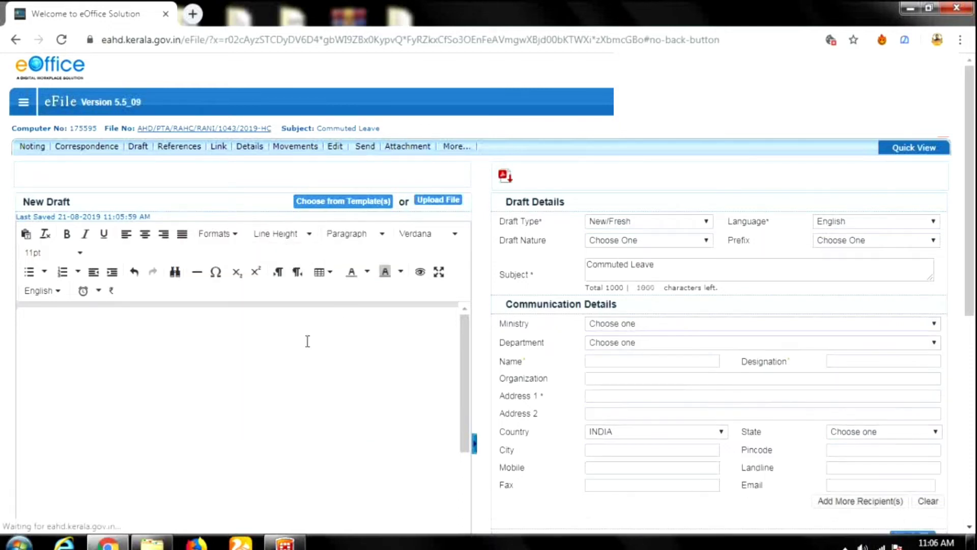
click(350, 202)
click(369, 226)
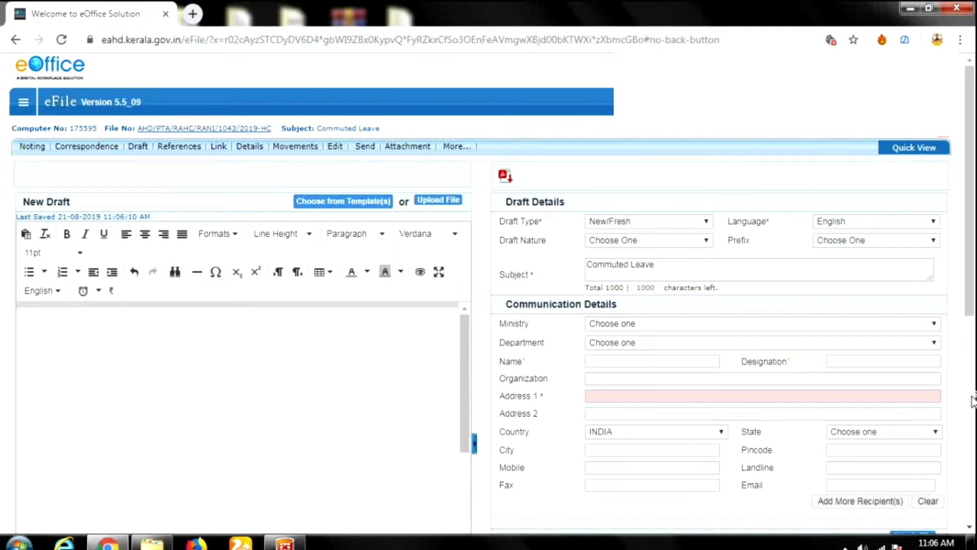
Keep draft type New/Fresh and language English, and set the designation to APO.
click(678, 230)
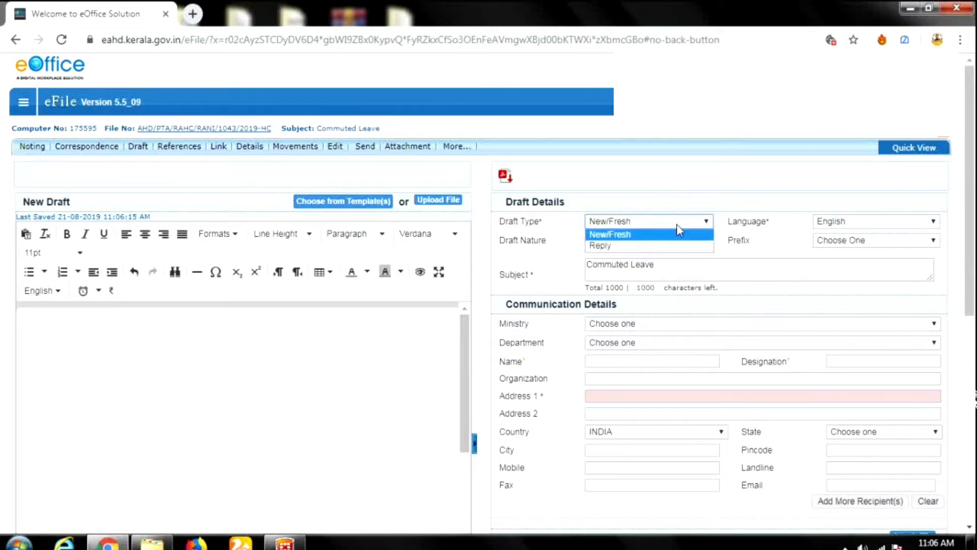
click(667, 234)
click(856, 218)
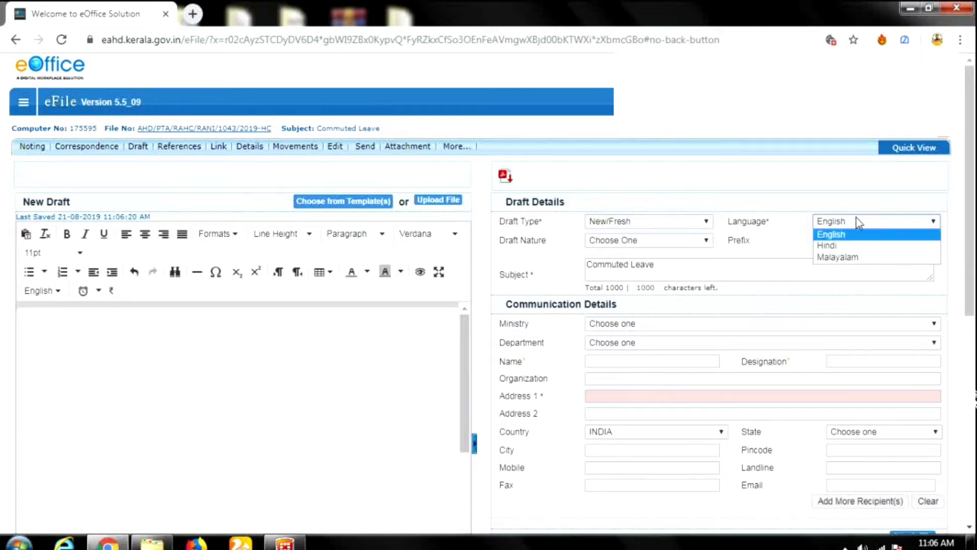
click(856, 222)
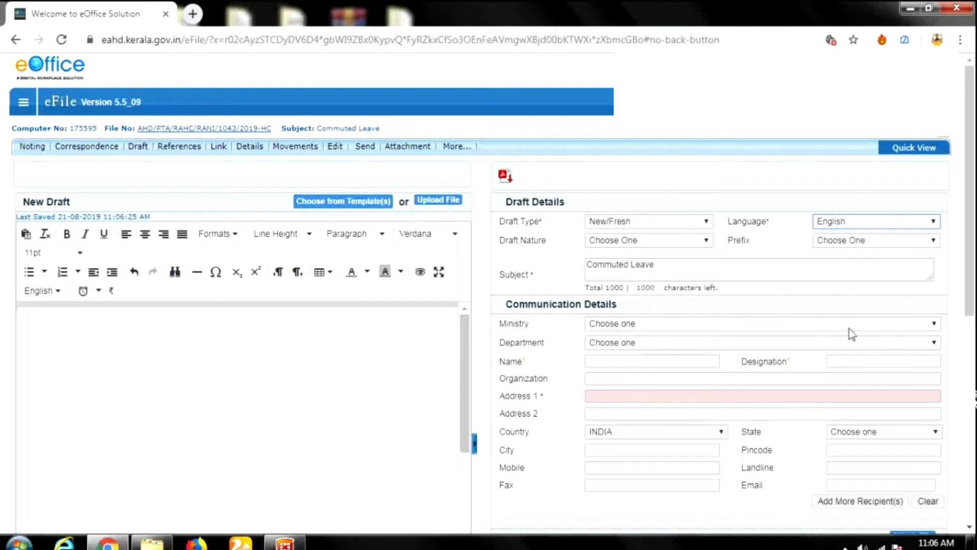
click(855, 361)
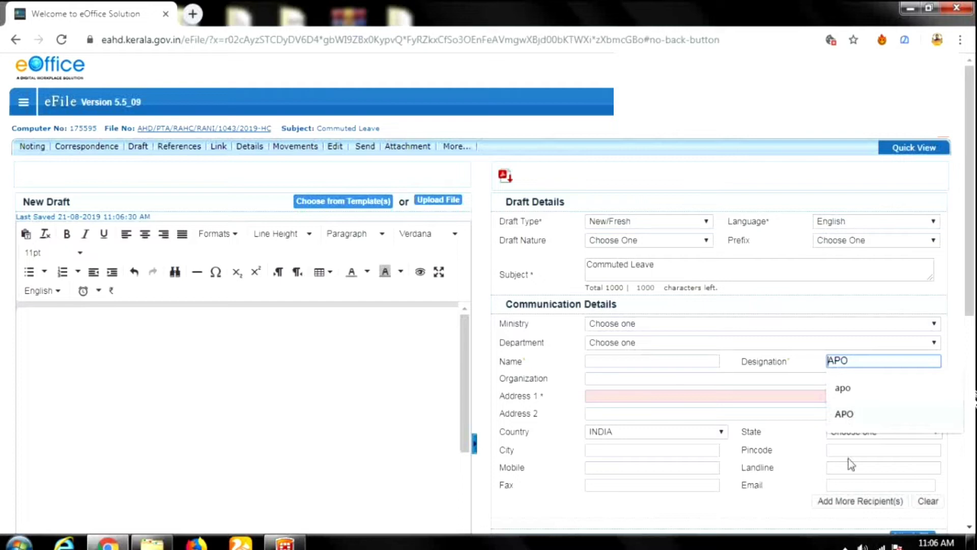
click(850, 414)
Enter 'ranni' as Address 1 and set the recipient's state to Kerala.
click(718, 395)
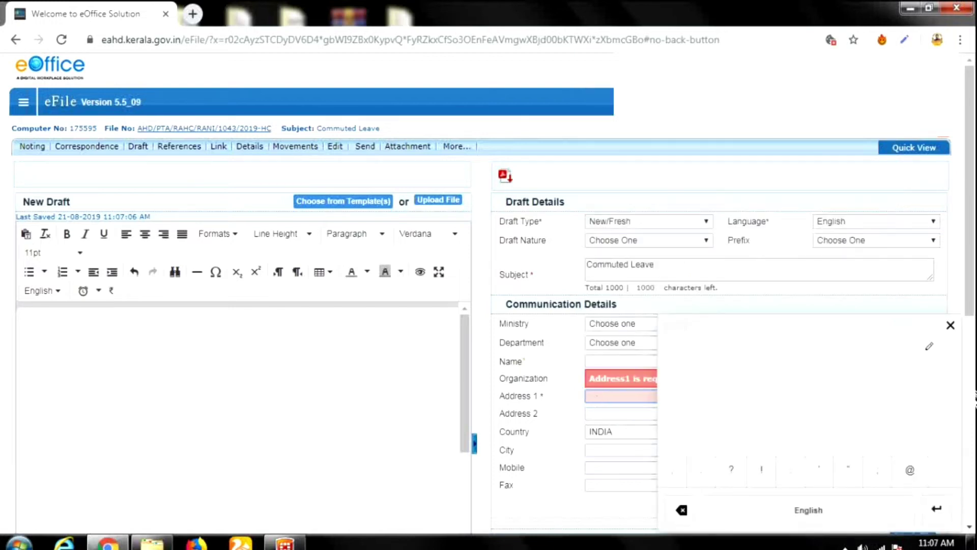
click(950, 329)
click(600, 399)
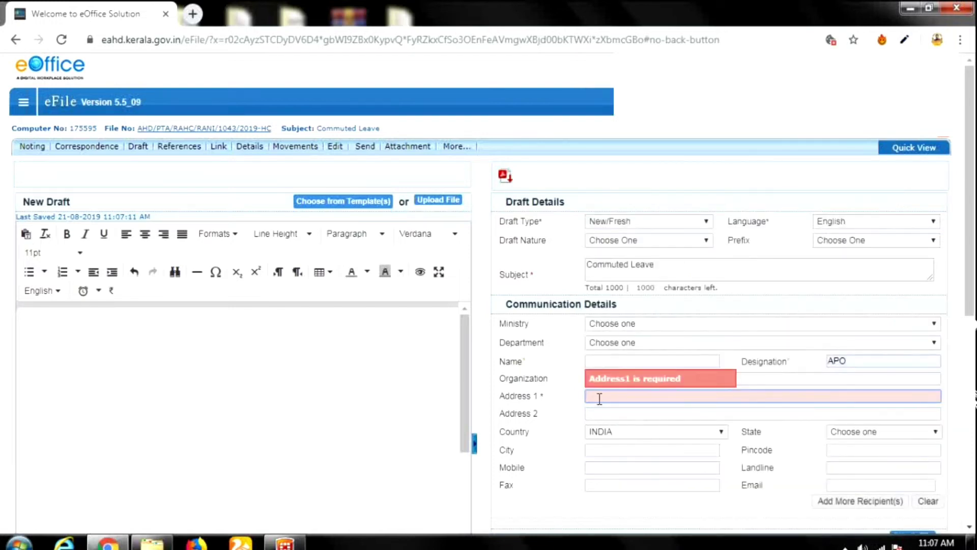
text(ranni)
click(569, 429)
scroll(559, 453, down, 2)
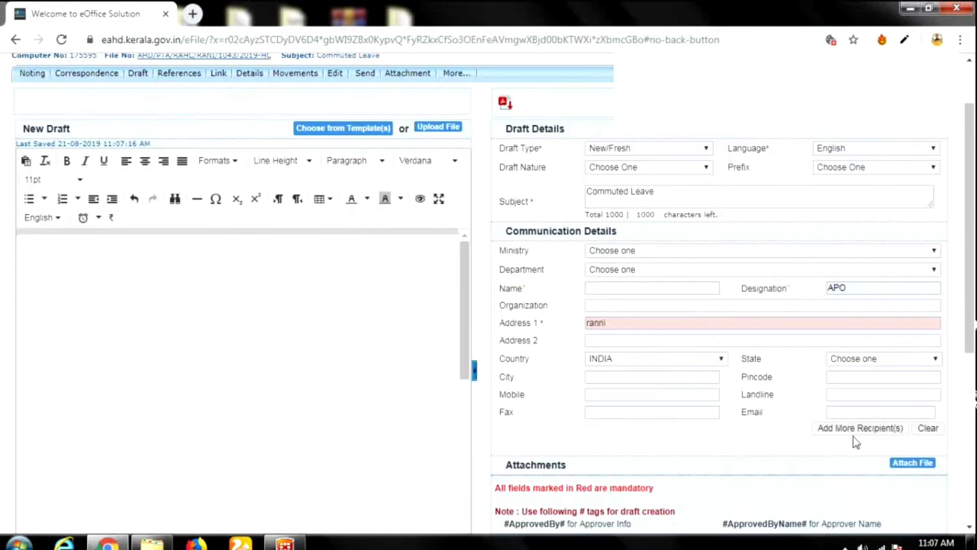
click(855, 362)
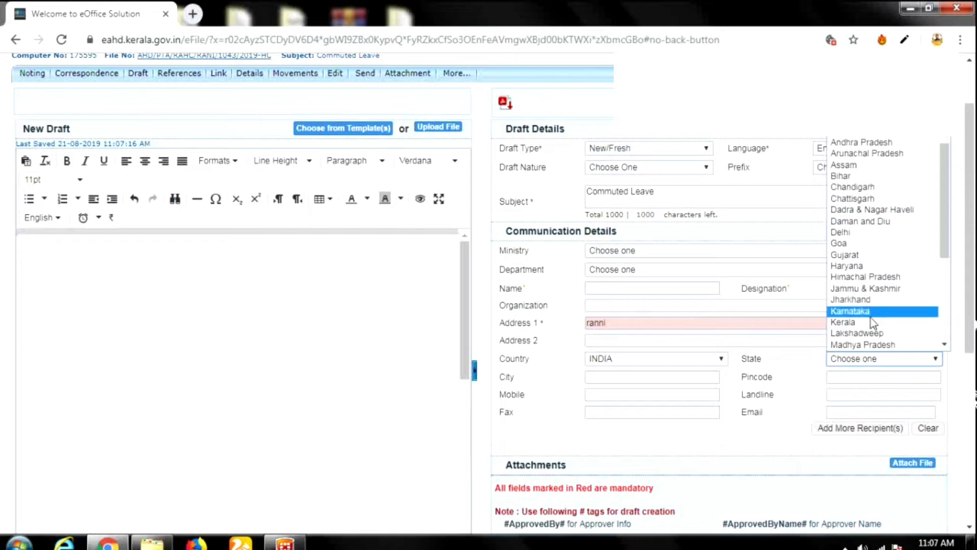
click(866, 322)
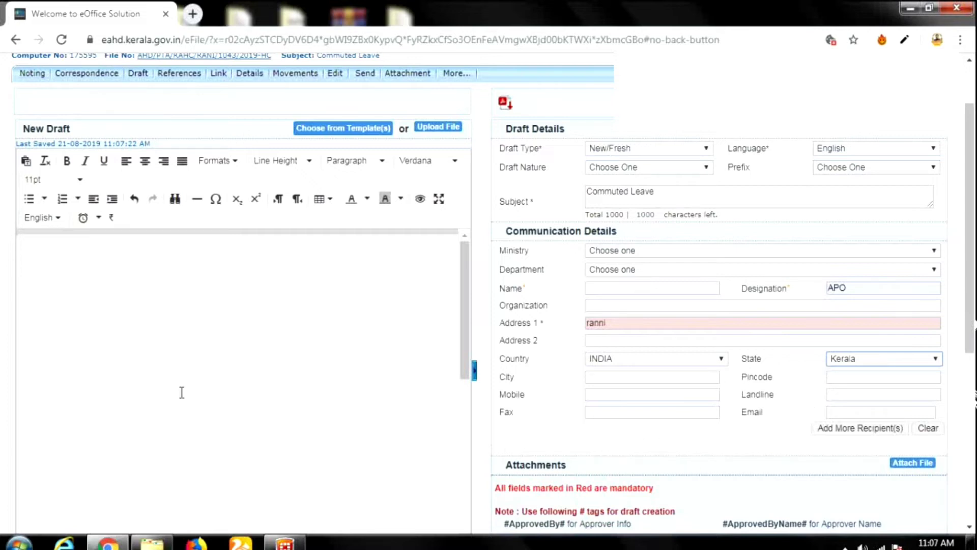
scroll(200, 393, up, 1)
scroll(896, 529, down, 3)
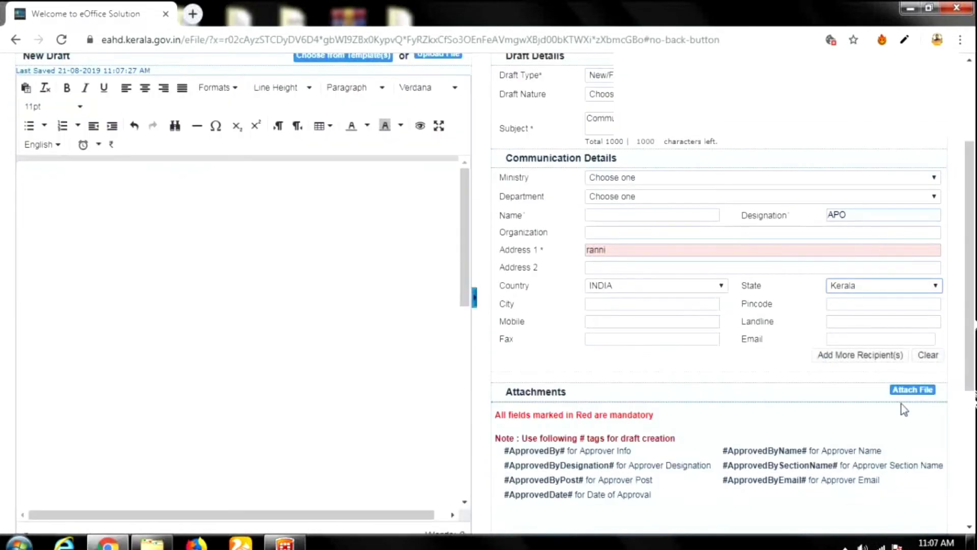
scroll(237, 406, up, 3)
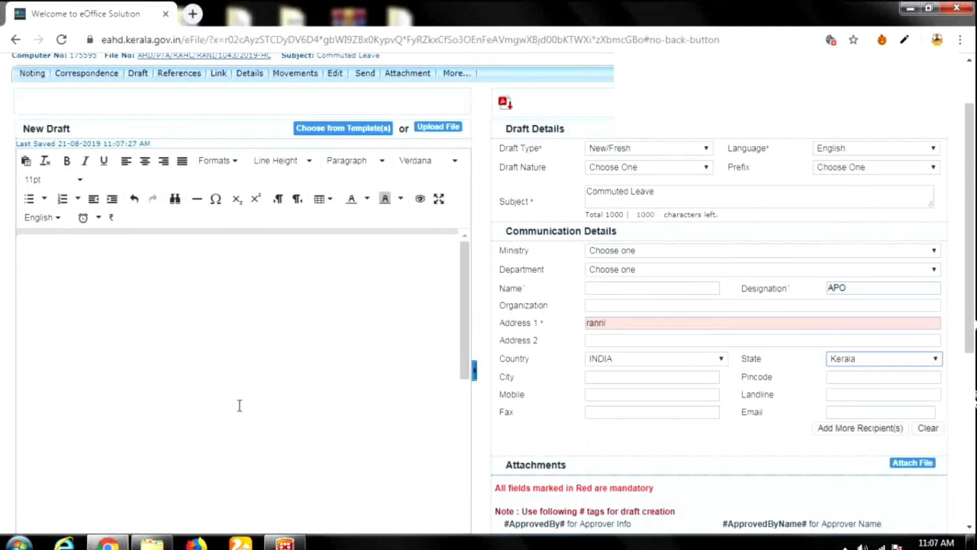
Insert the AHD - Proceedings - Mal - DAH template into the draft body and review it.
click(136, 279)
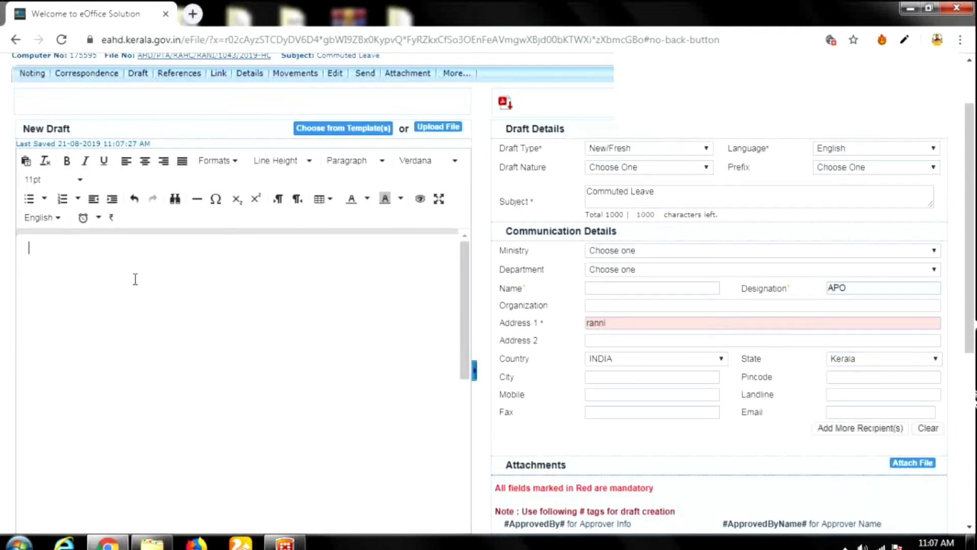
click(347, 129)
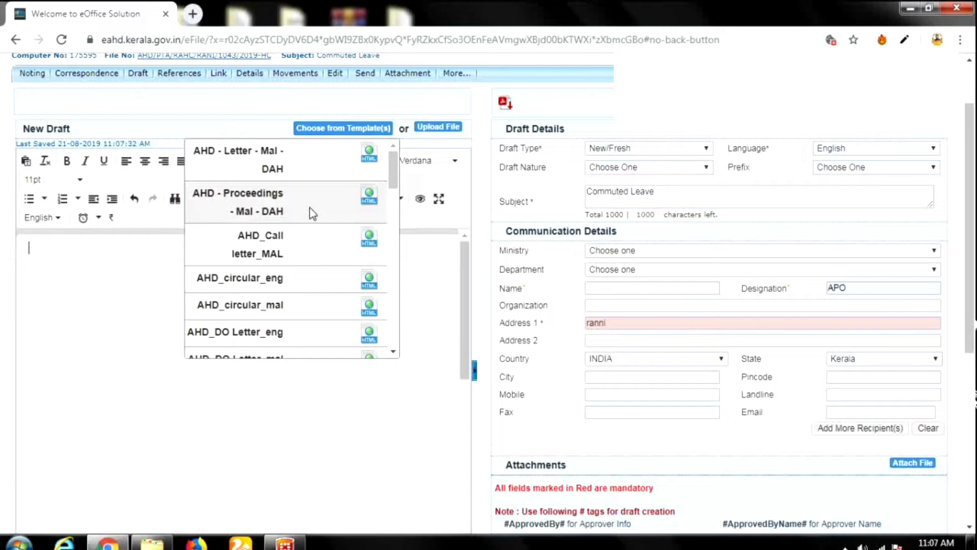
click(259, 204)
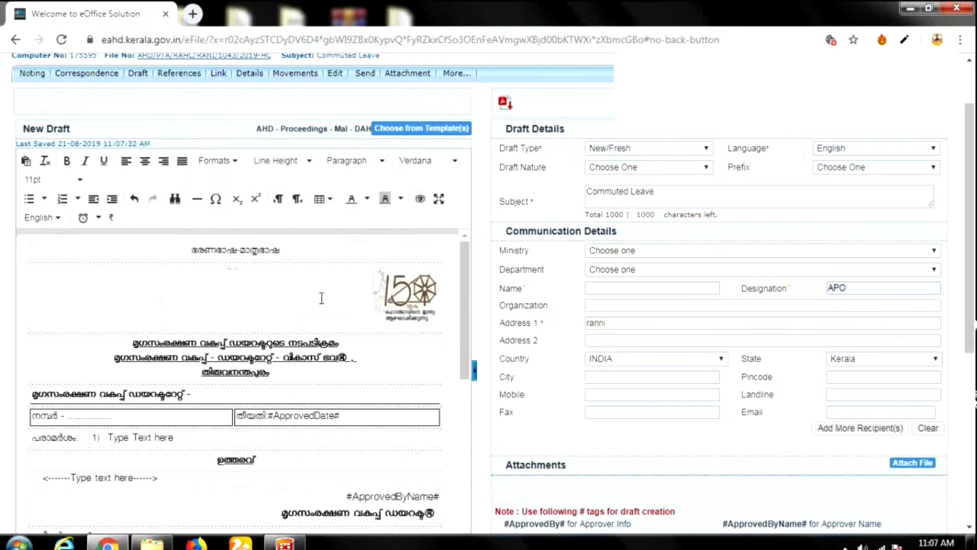
scroll(361, 356, down, 2)
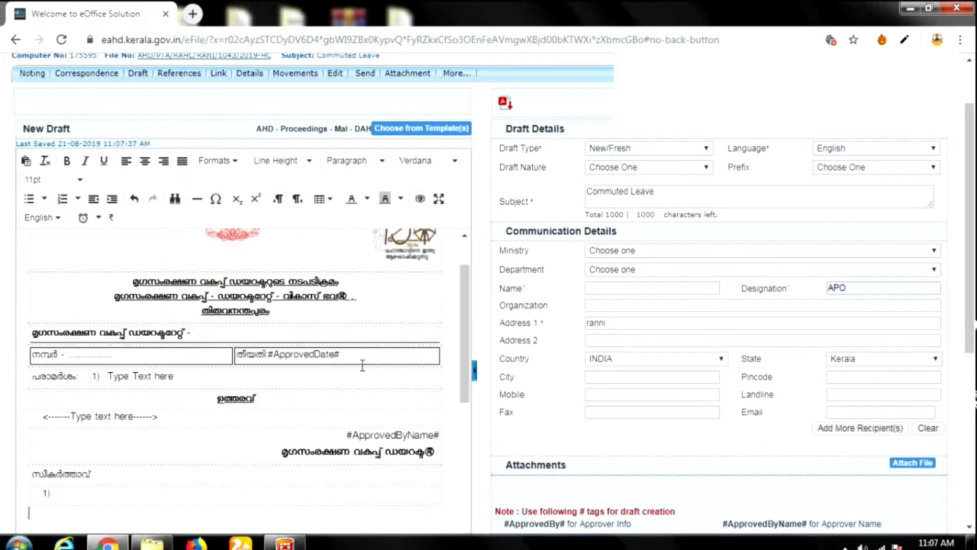
scroll(363, 366, down, 1)
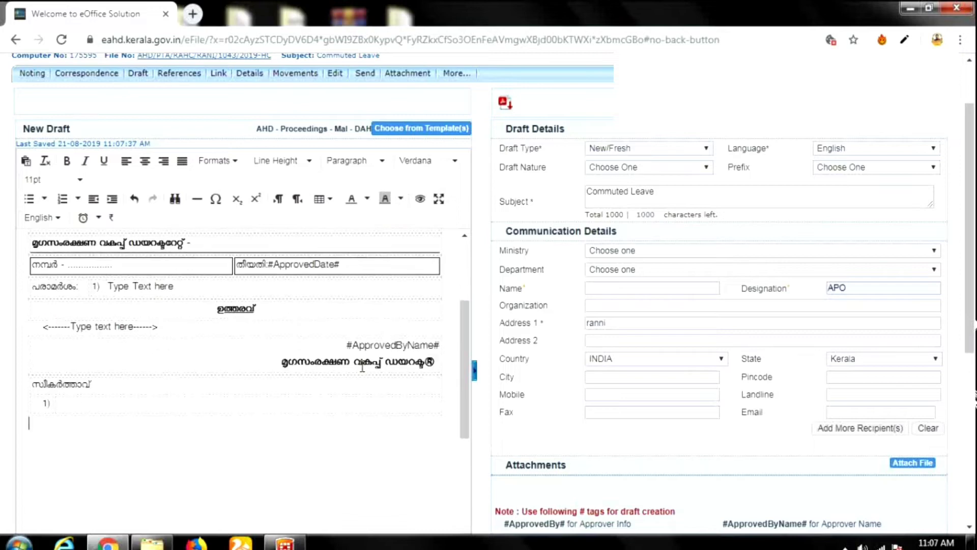
scroll(353, 386, down, 1)
scroll(355, 389, up, 1)
scroll(355, 389, up, 3)
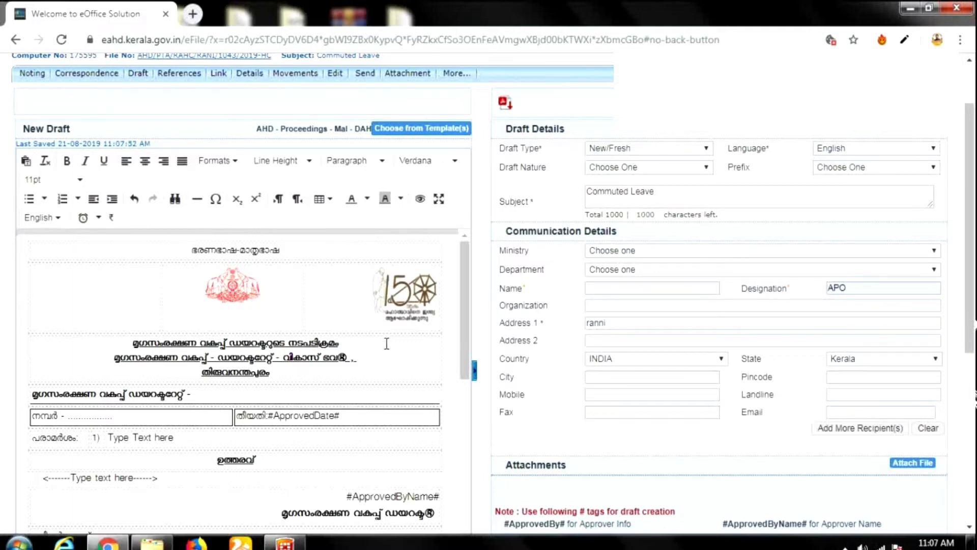
scroll(386, 343, up, 2)
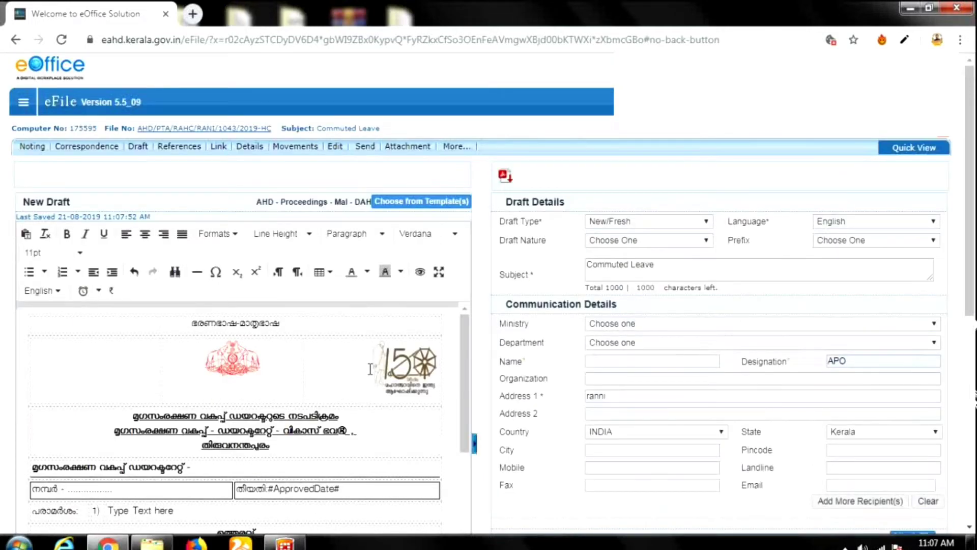
Load the AHD_Office Order_ENG template into the draft body.
click(415, 204)
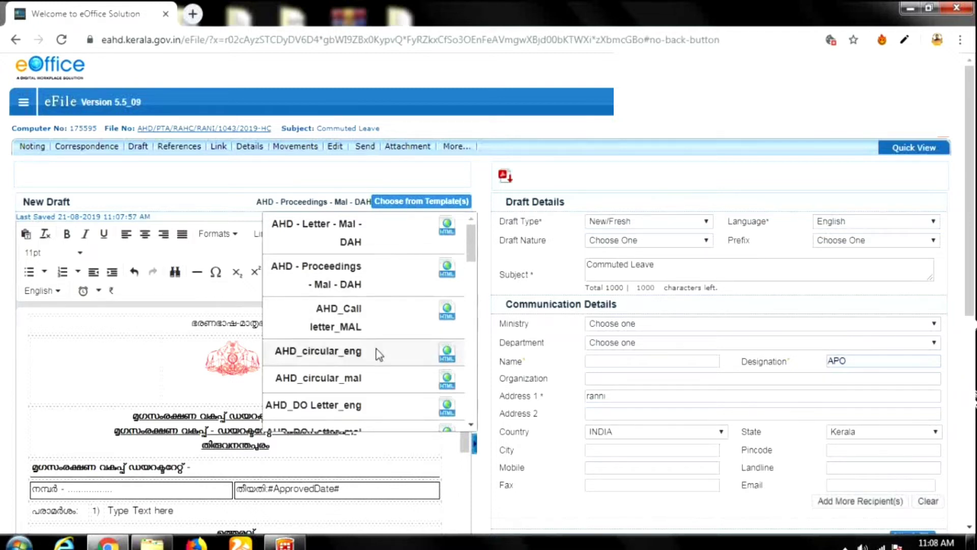
scroll(378, 356, down, 2)
scroll(376, 361, down, 2)
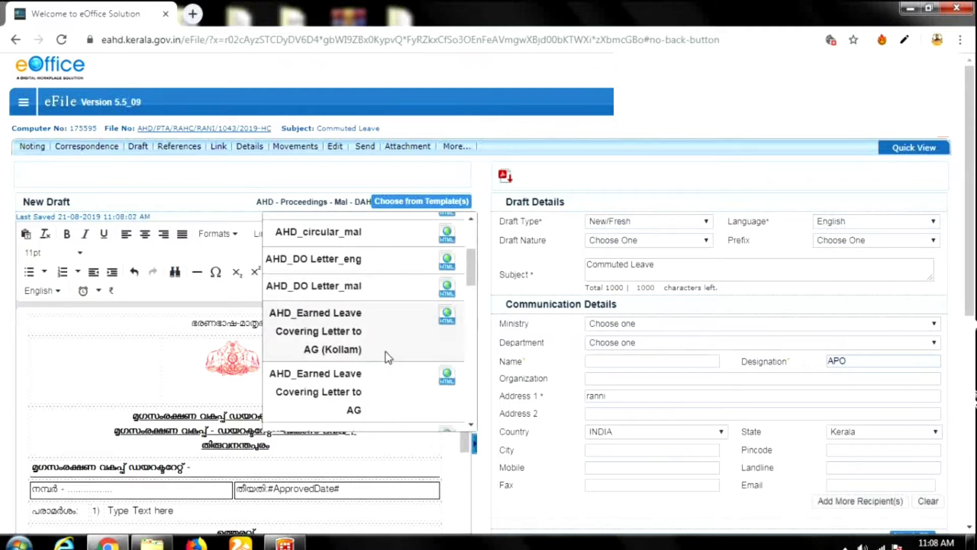
scroll(388, 357, down, 2)
scroll(388, 357, down, 1)
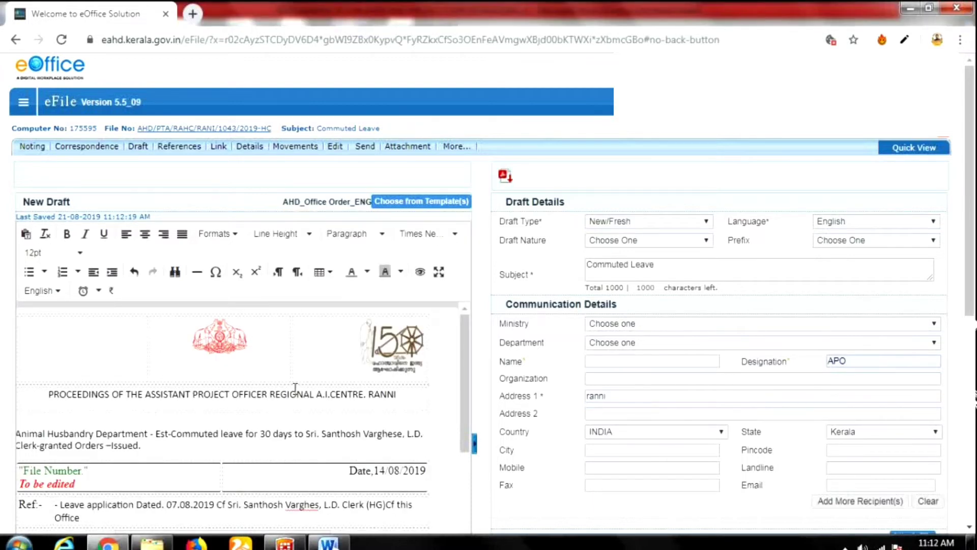
click(422, 201)
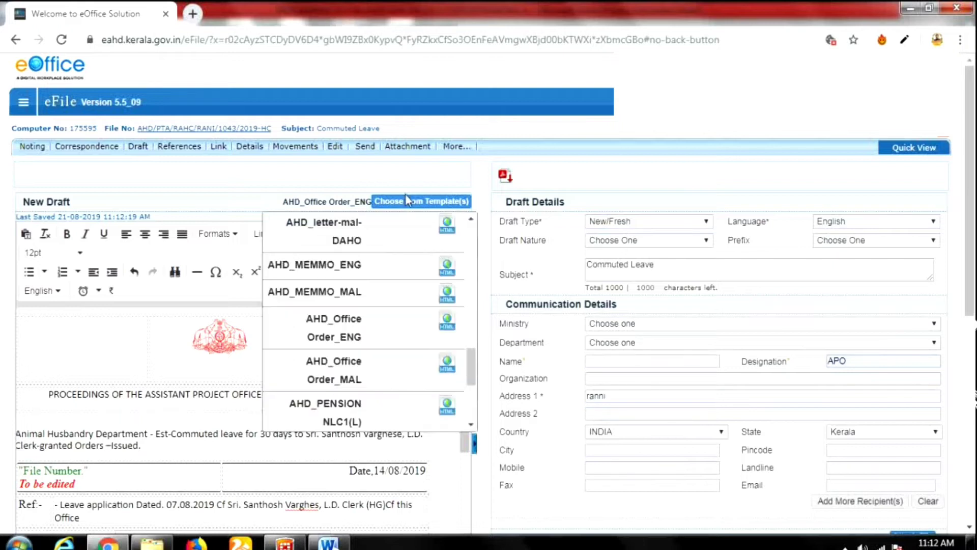
scroll(366, 366, down, 5)
click(228, 449)
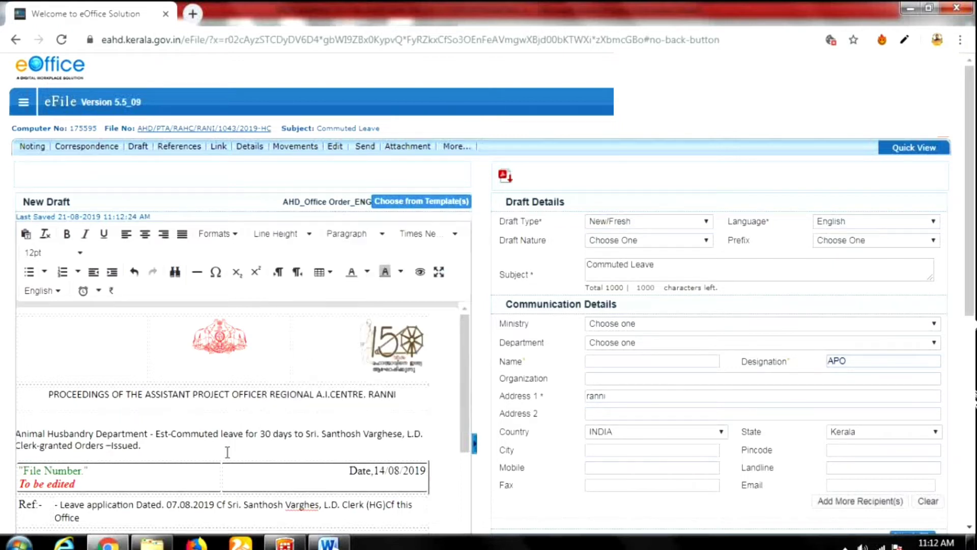
Delete the 'Type text here' placeholder from the office order text.
scroll(440, 396, down, 3)
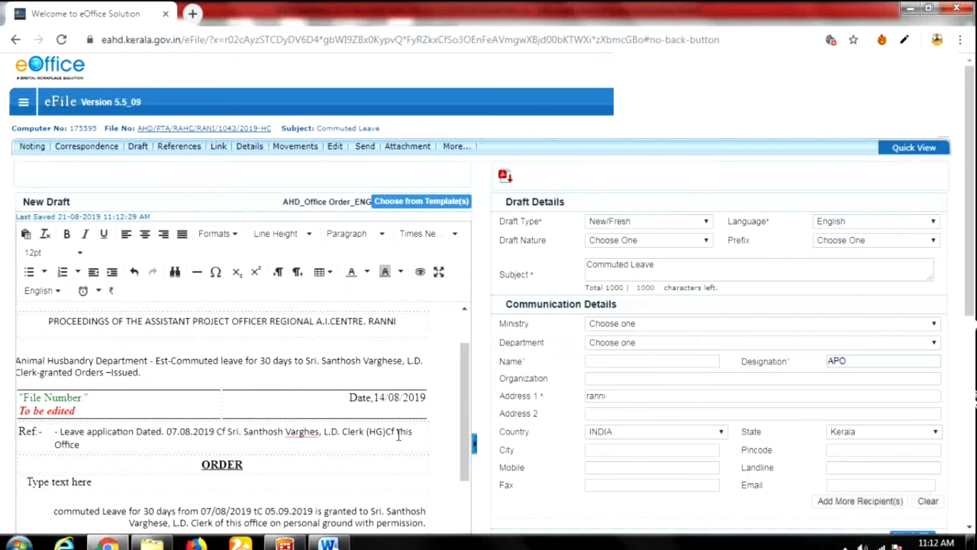
scroll(206, 431, down, 3)
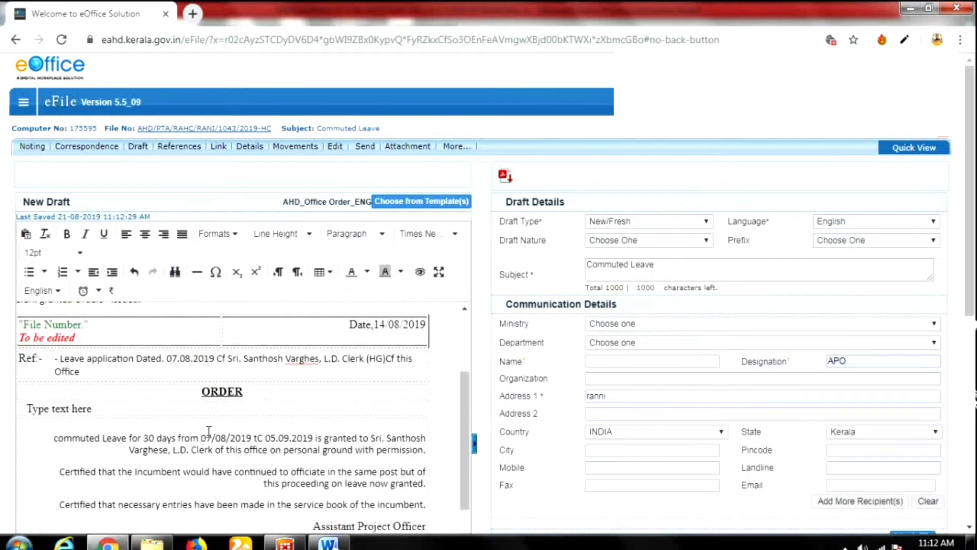
click(120, 415)
key(BackSpace)
key(BackSpace)
key(BackSpace)
key(BackSpace)
key(BackSpace)
key(BackSpace)
key(BackSpace)
key(BackSpace)
key(BackSpace)
key(BackSpace)
key(BackSpace)
key(BackSpace)
key(BackSpace)
key(BackSpace)
scroll(204, 443, down, 3)
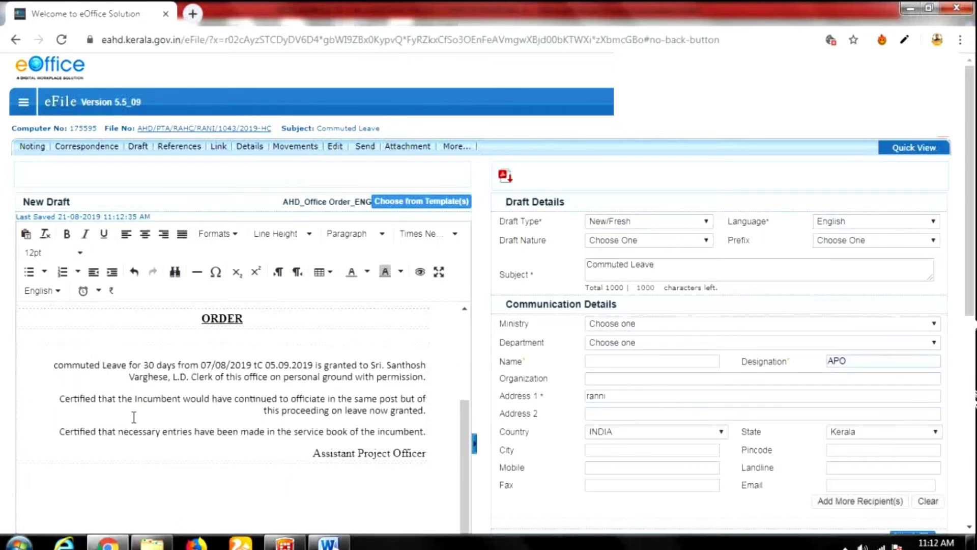
scroll(201, 441, up, 3)
scroll(201, 437, down, 4)
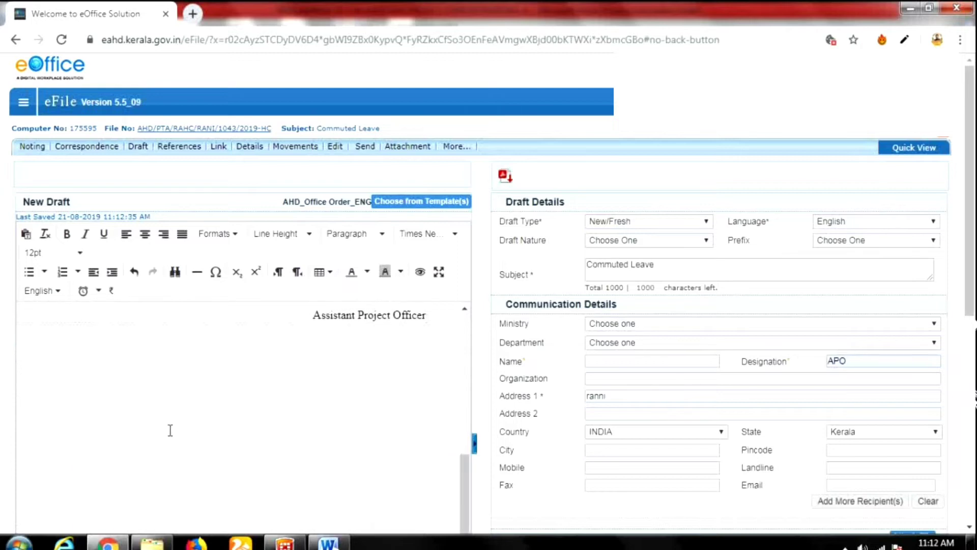
scroll(196, 436, up, 5)
scroll(121, 463, down, 5)
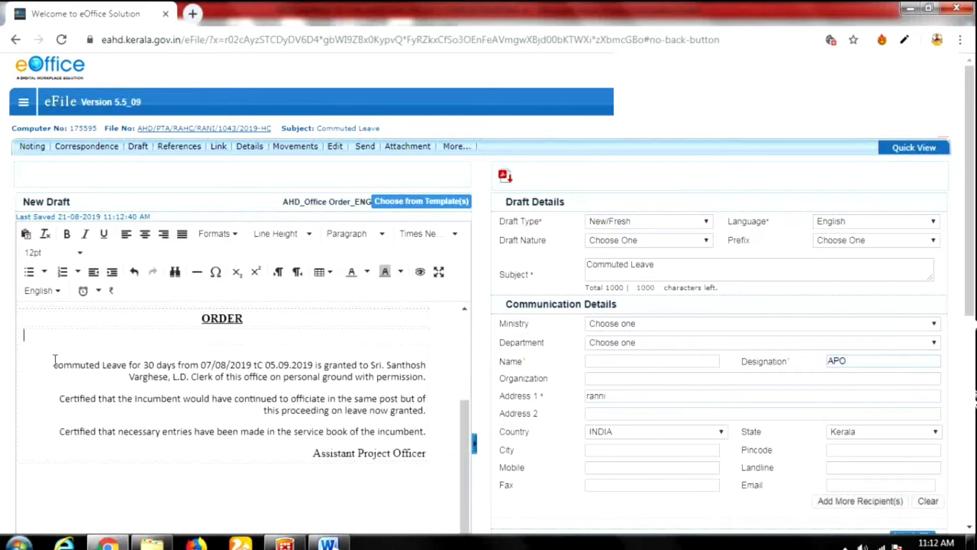
Center-align the three order paragraphs below the ORDER heading, then deselect them.
drag(24, 336, 426, 432)
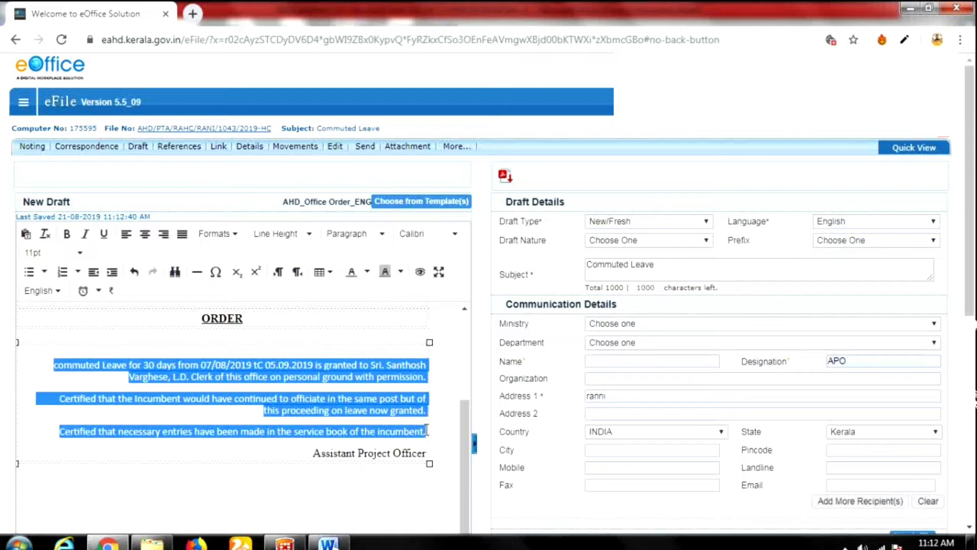
click(144, 233)
click(180, 236)
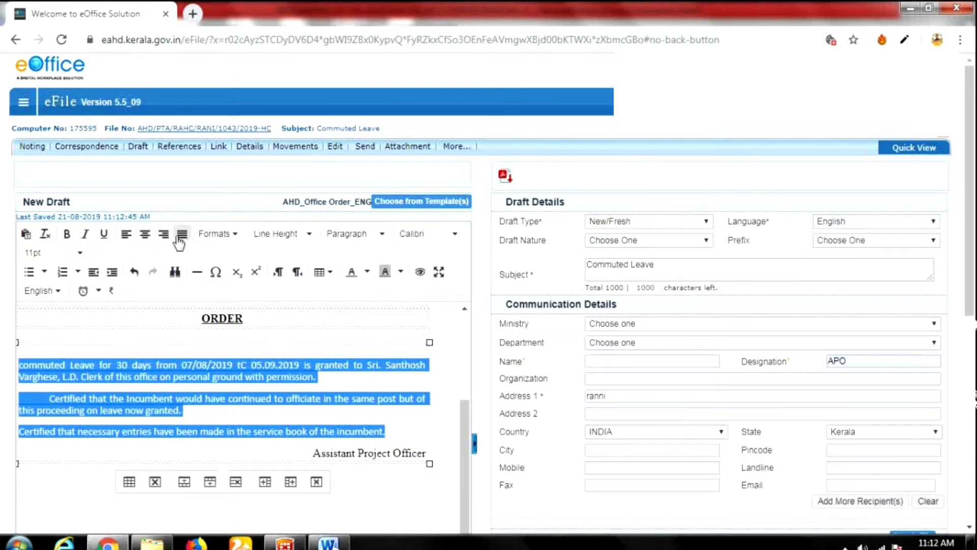
click(145, 235)
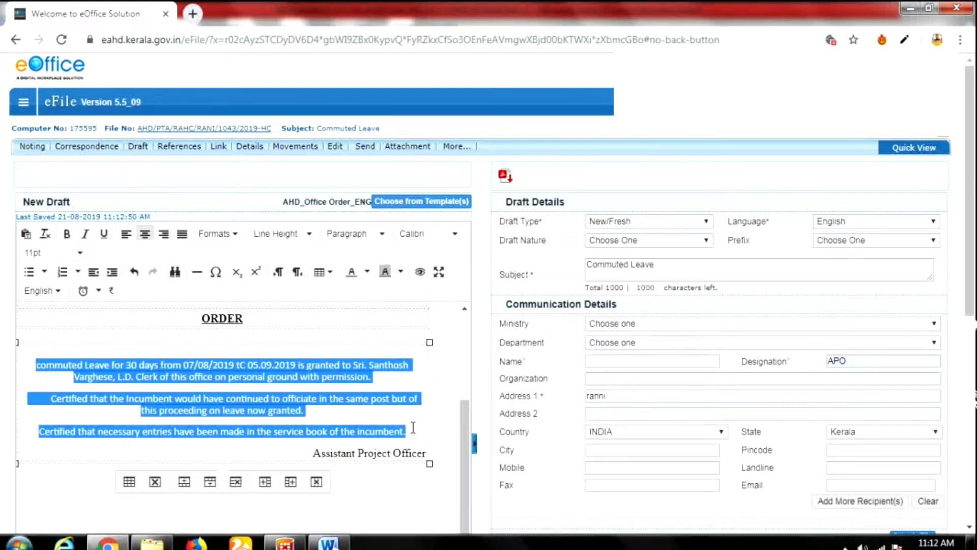
click(441, 427)
scroll(441, 426, down, 2)
scroll(384, 475, up, 3)
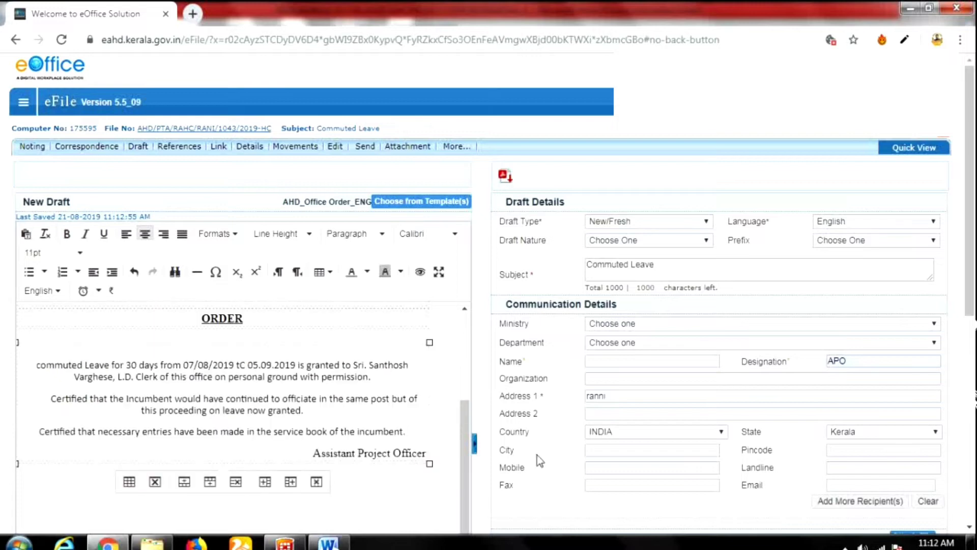
scroll(311, 388, up, 5)
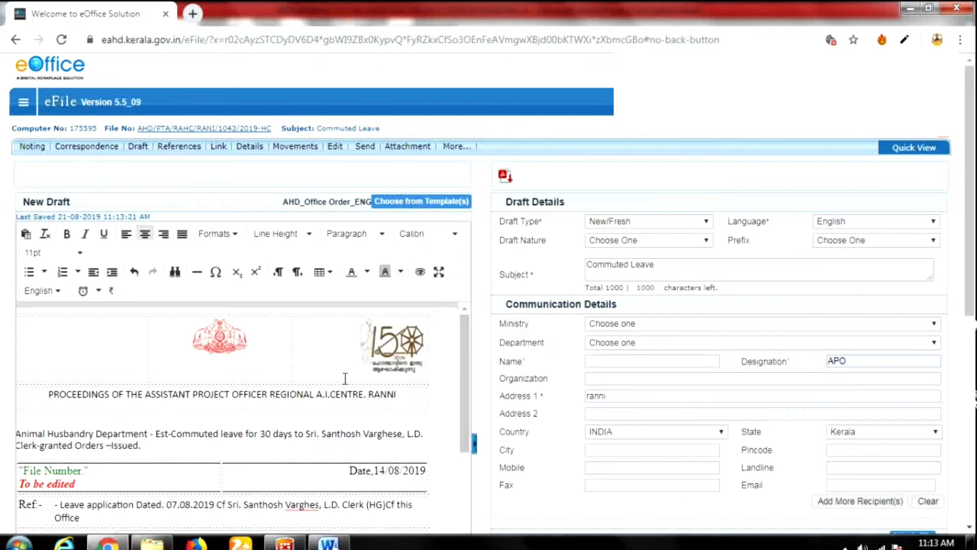
Forward file AHD/PTA/RAHC/RANI/1043/2019-HC to the APO RAHC RANI PTA officer from the Preferred List.
scroll(667, 418, down, 3)
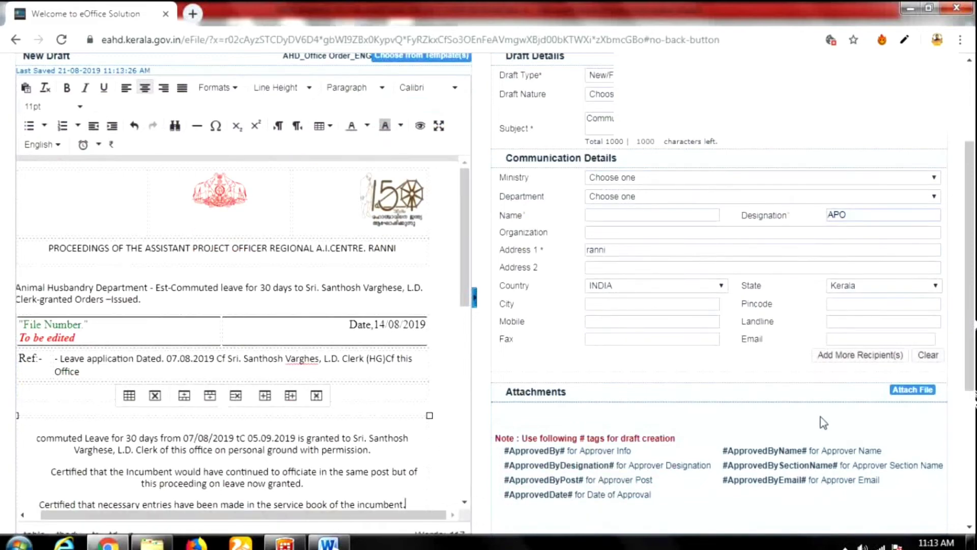
scroll(617, 399, up, 3)
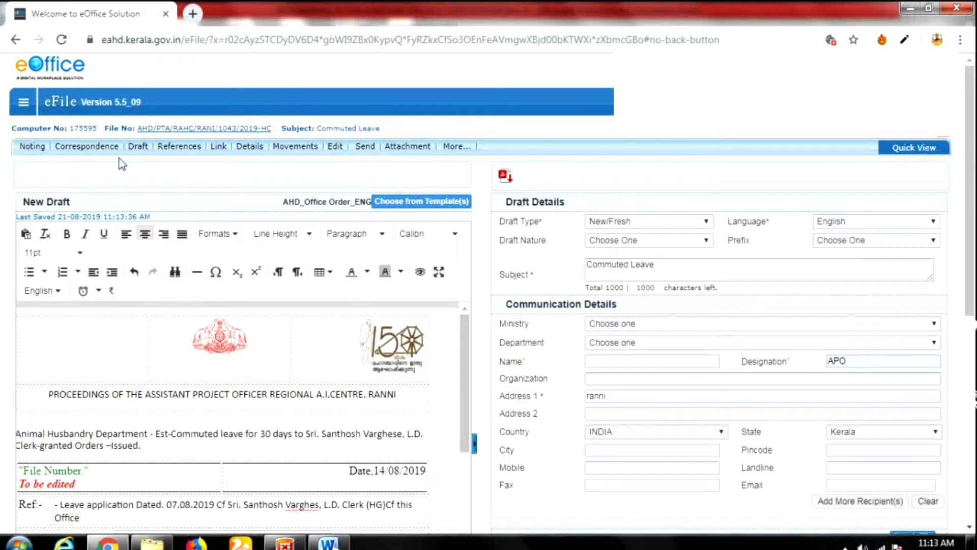
mouse_move(218, 151)
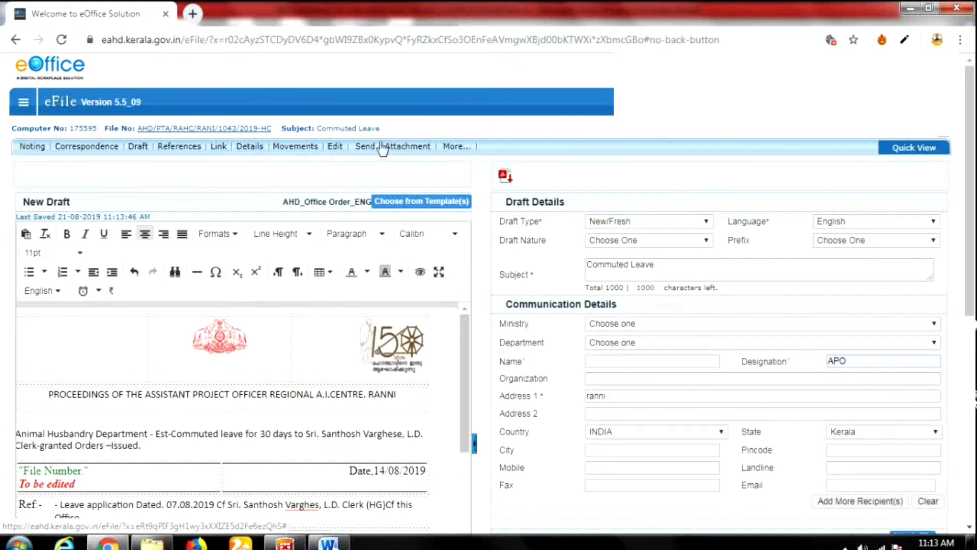
mouse_move(468, 147)
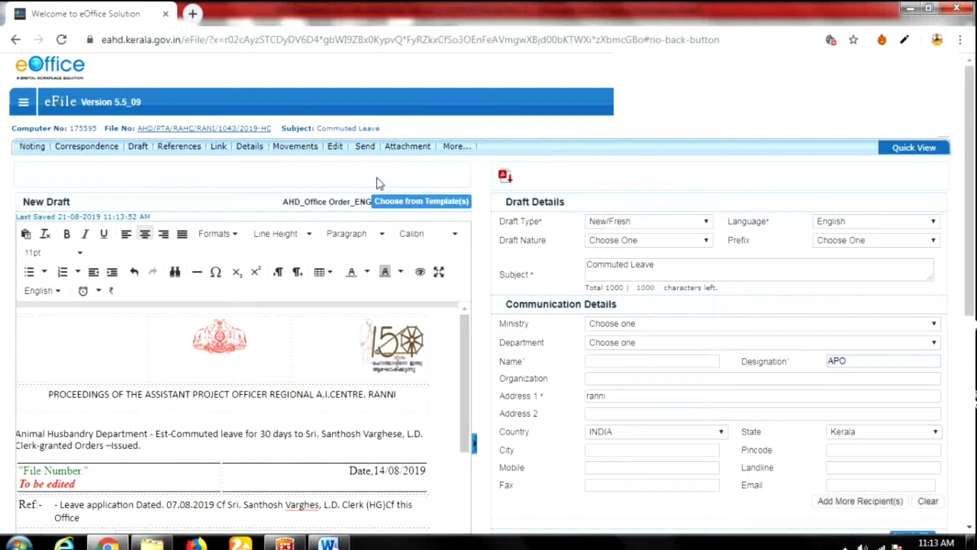
mouse_move(430, 146)
click(365, 151)
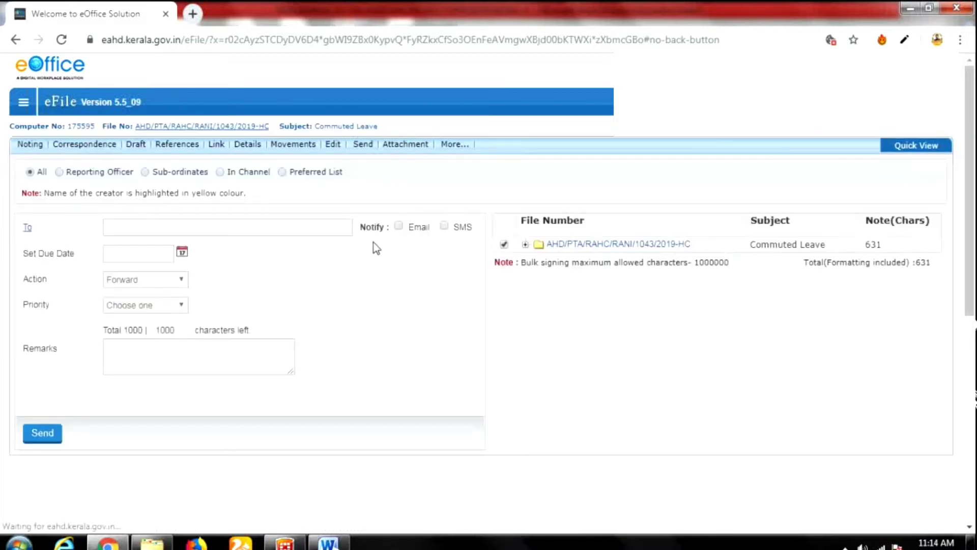
click(281, 173)
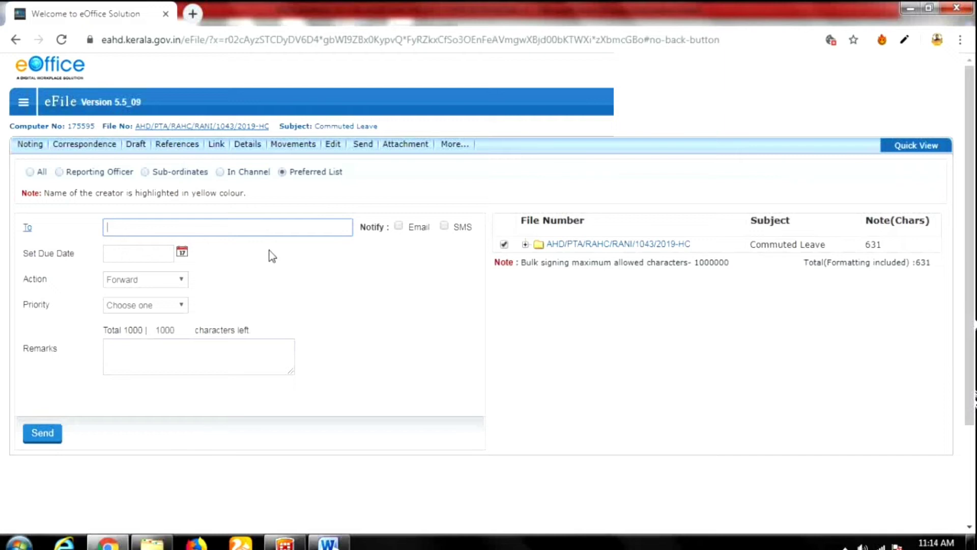
text(min)
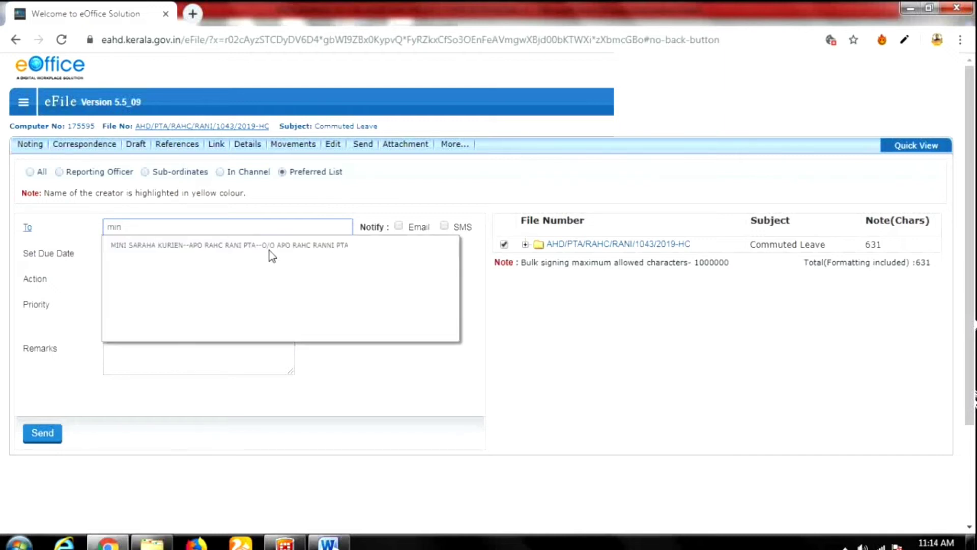
click(278, 244)
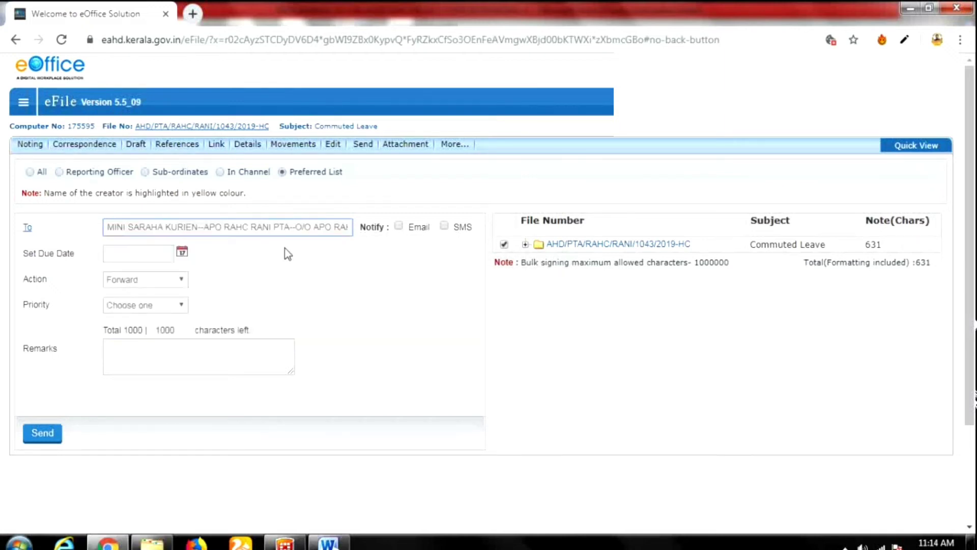
click(46, 436)
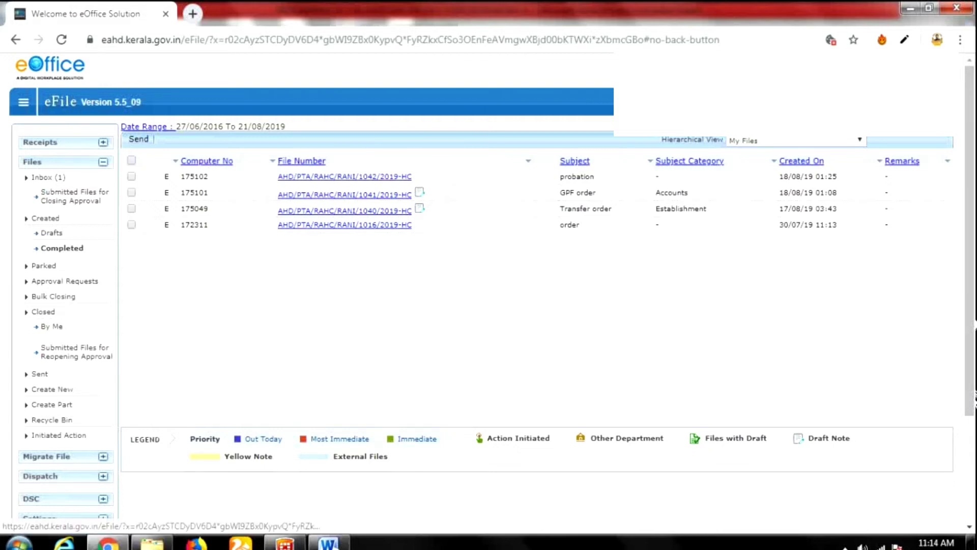
Sign out of eOffice and begin entering another user's login ID on the sign-in page.
click(820, 144)
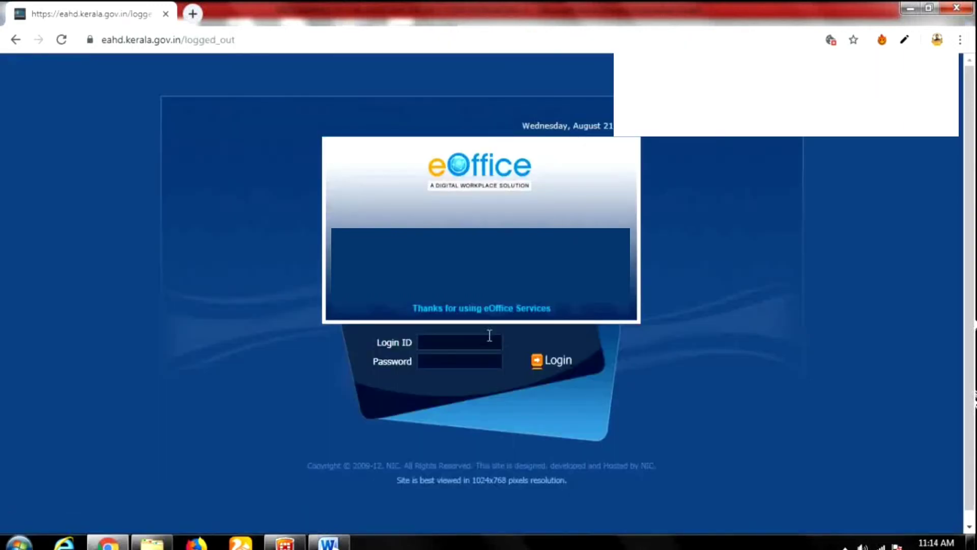
click(430, 346)
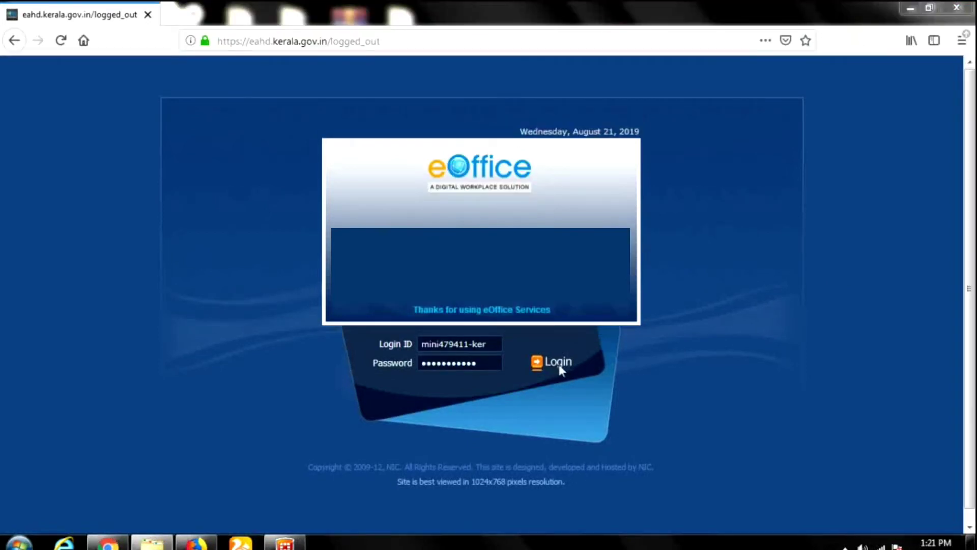
Log in without saving the password and open file AHD/PTA/RAHC/RANI/1043/2019-HC from the Inbox.
click(559, 362)
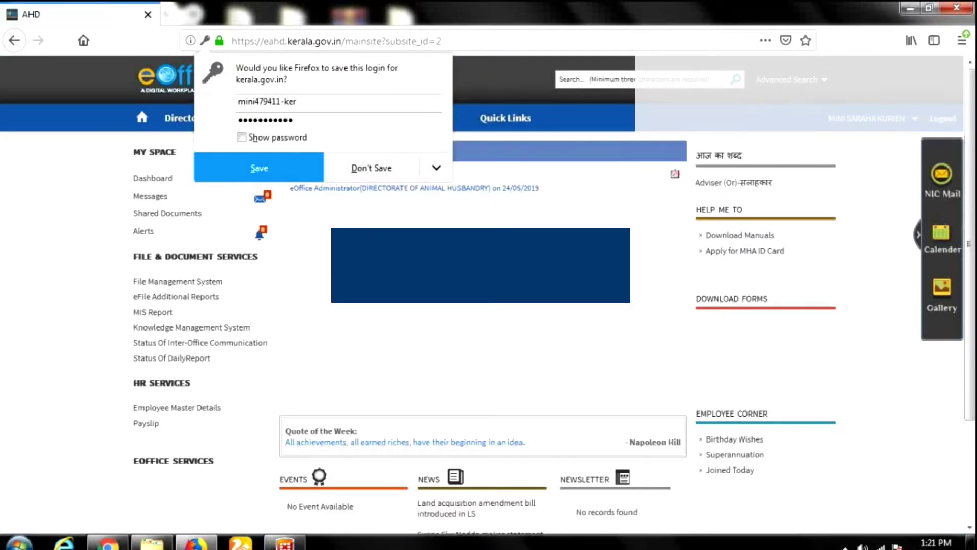
click(377, 176)
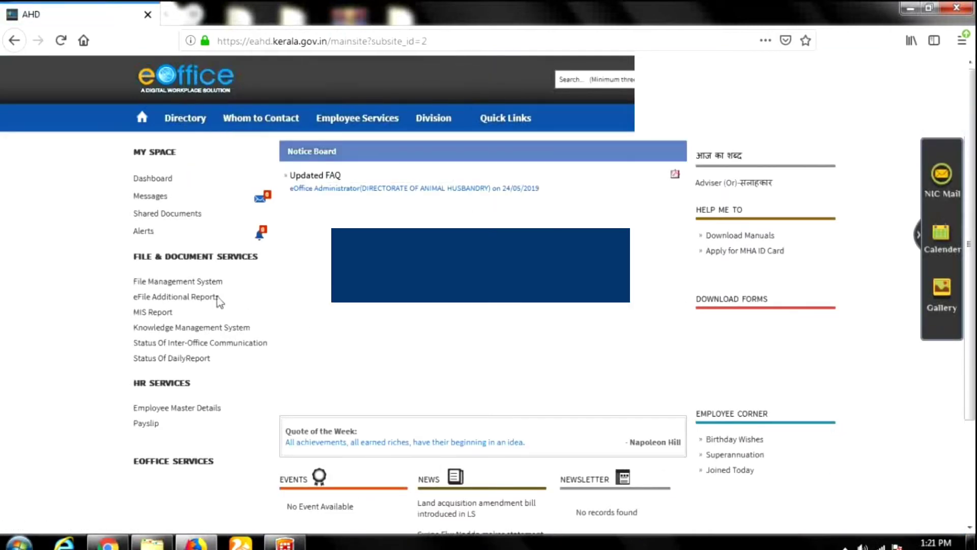
click(203, 282)
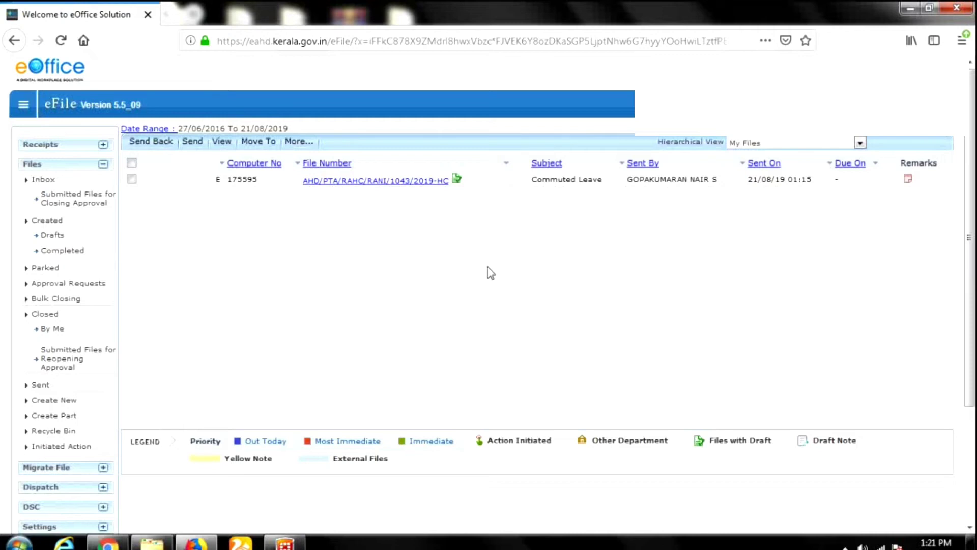
click(430, 182)
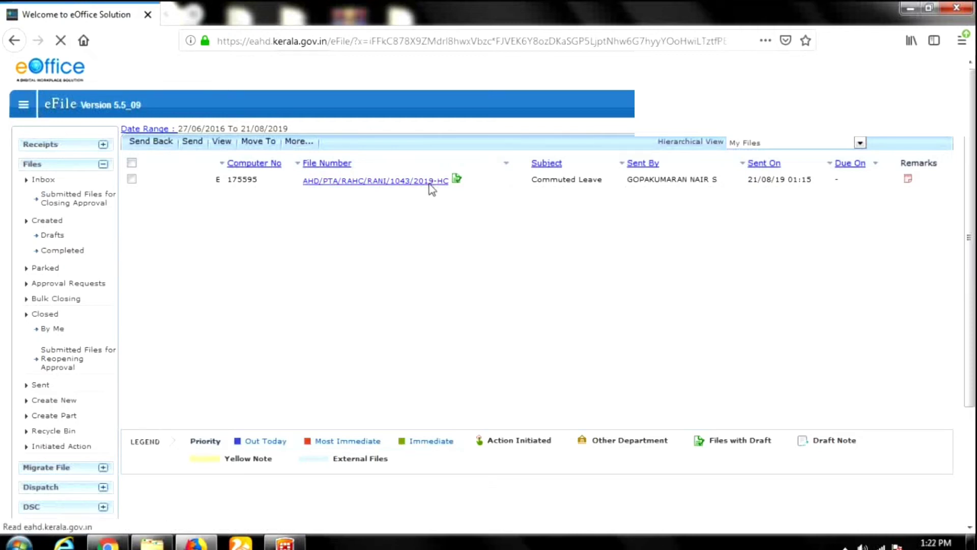
scroll(406, 313, up, 3)
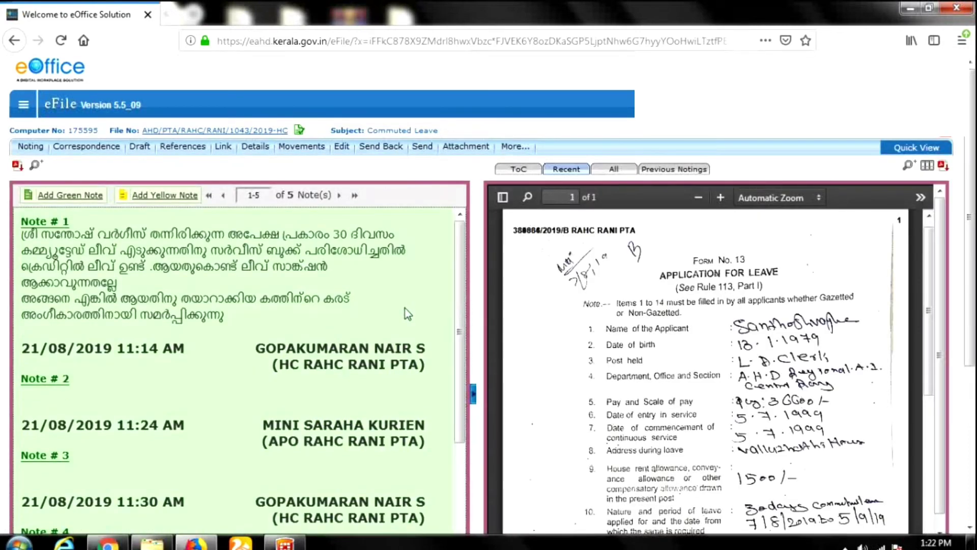
Review Note # 1's 30-day commuted leave proposal, then list the file's existing drafts.
drag(24, 235, 164, 301)
click(24, 235)
mouse_move(139, 148)
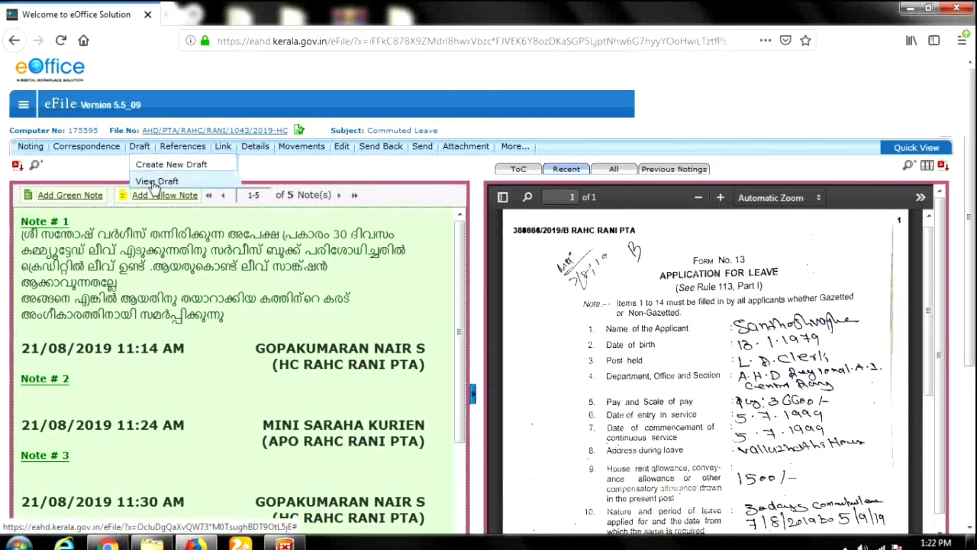
click(154, 183)
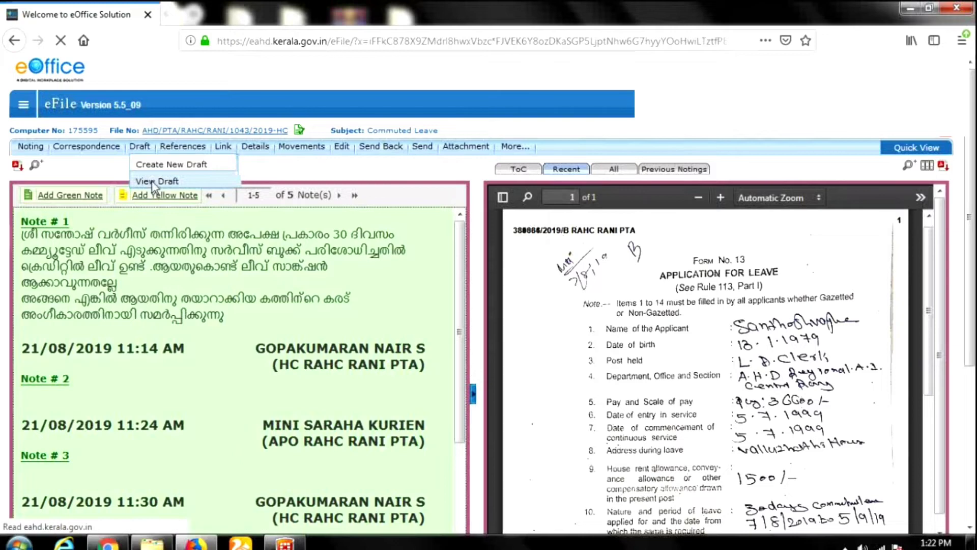
Open draft DFA/117770, review the 30-day commuted leave order, and switch it to edit mode.
click(565, 257)
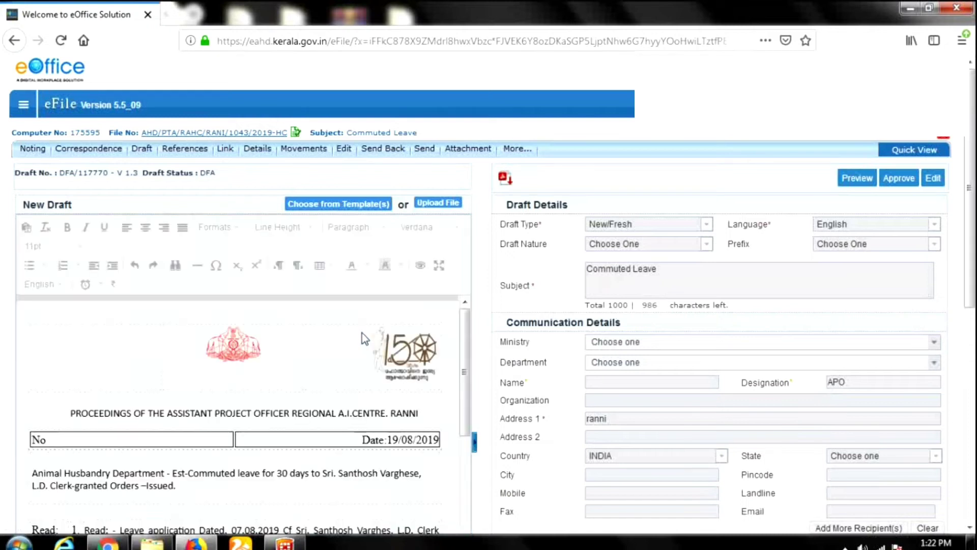
scroll(365, 368, down, 3)
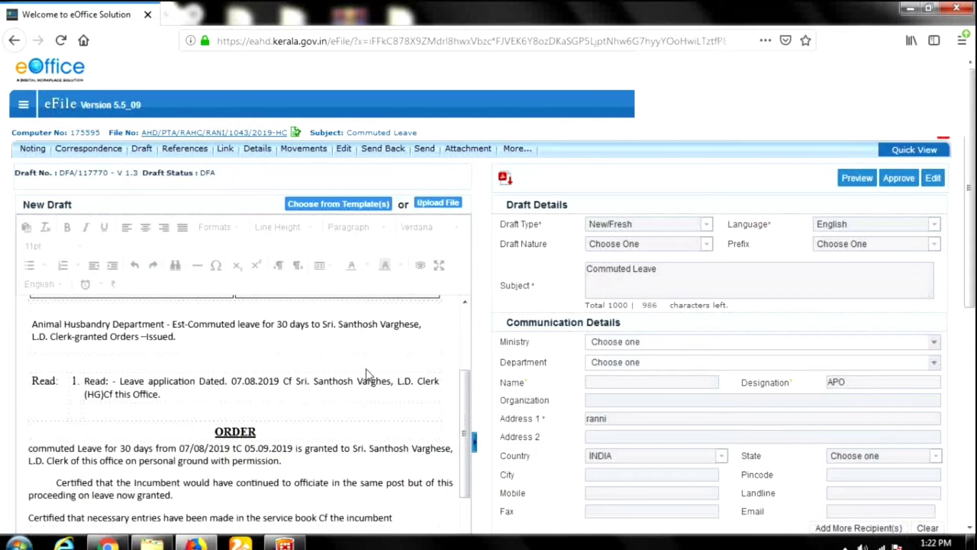
scroll(367, 374, up, 3)
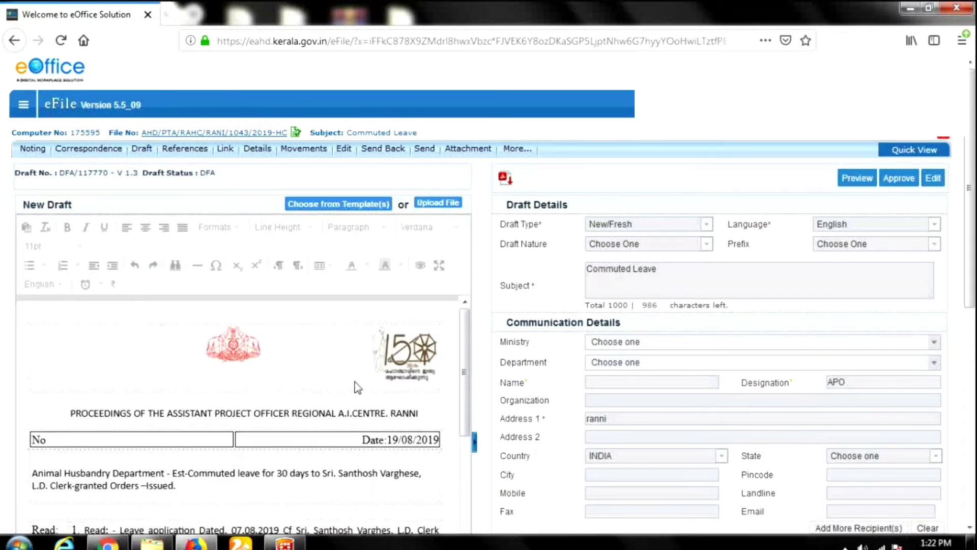
scroll(358, 389, down, 2)
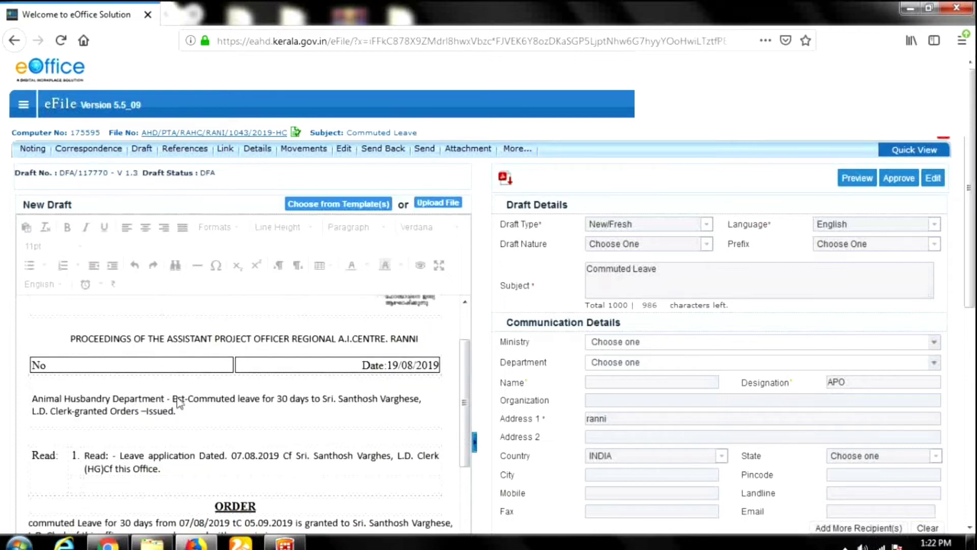
scroll(239, 410, down, 2)
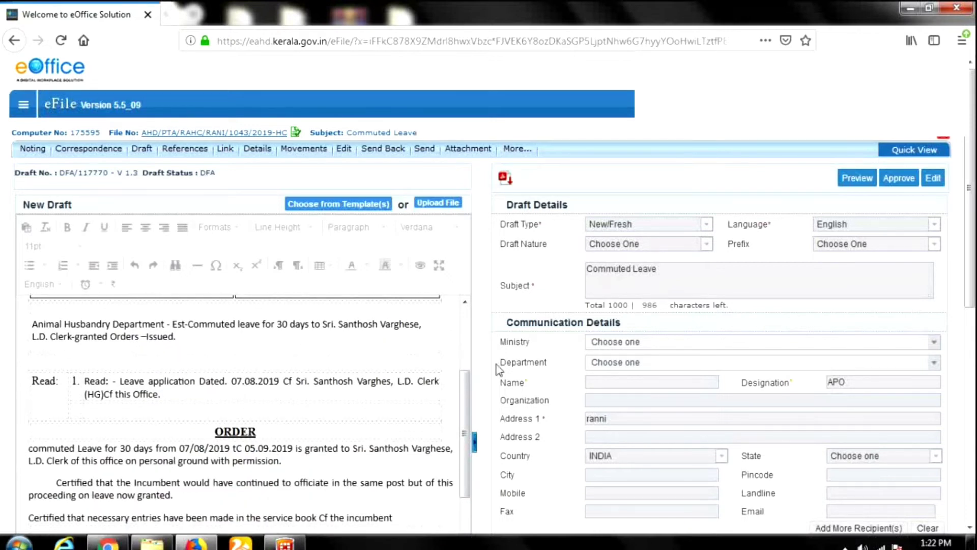
click(934, 178)
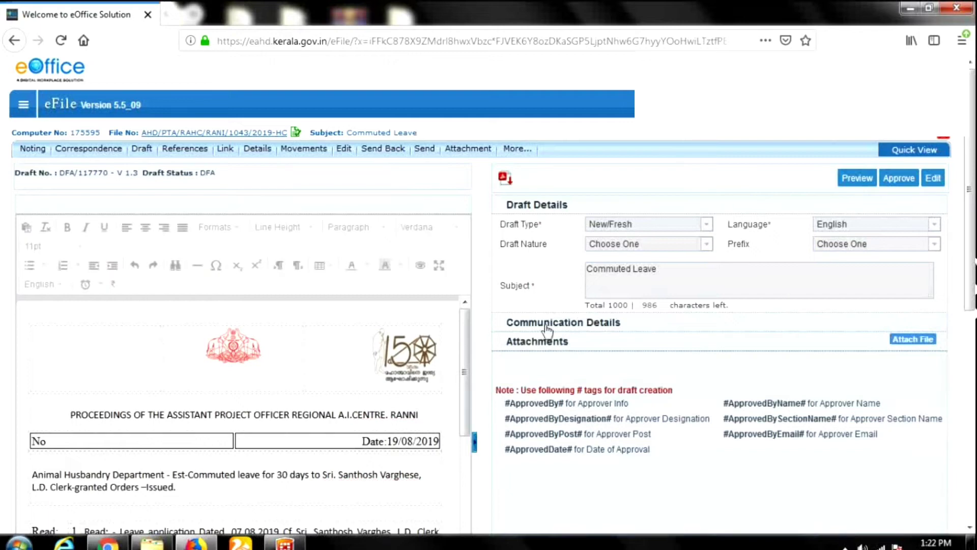
scroll(547, 330, down, 3)
scroll(320, 408, down, 3)
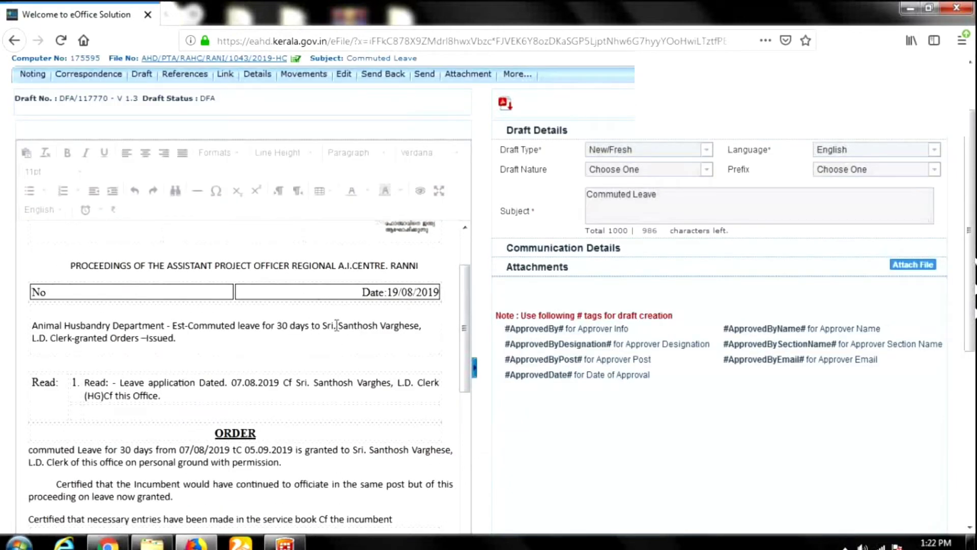
scroll(358, 352, up, 3)
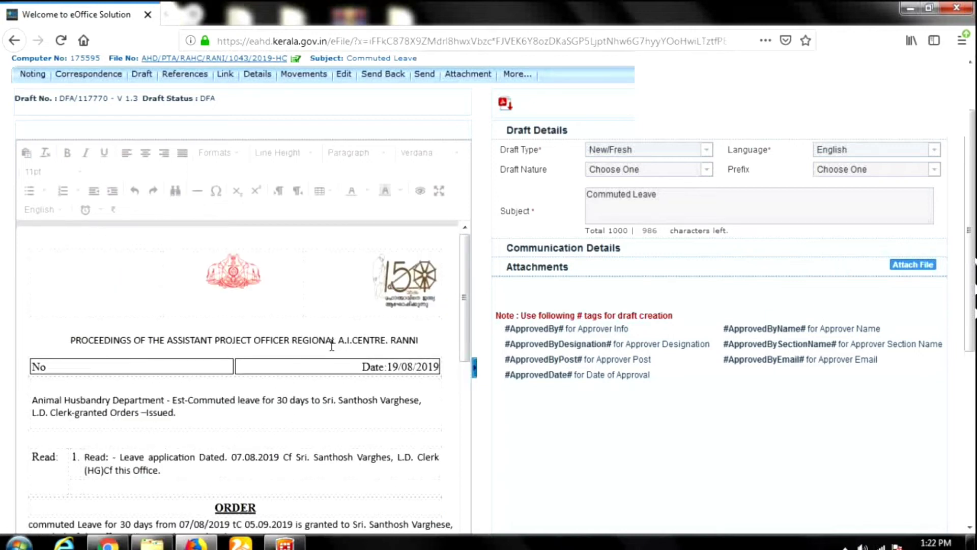
drag(332, 340, 337, 340)
Change the PROCEEDINGS heading font to Meera.
click(344, 340)
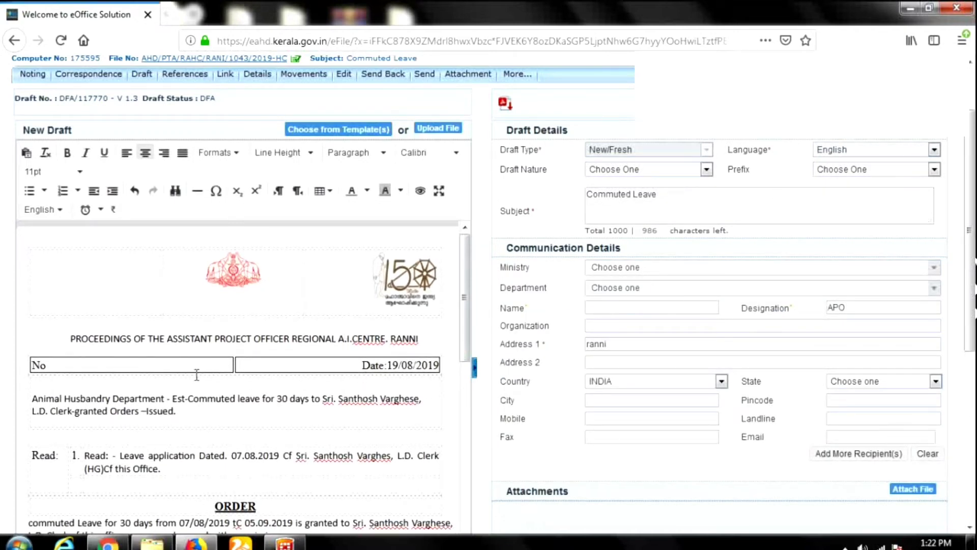
drag(69, 347, 423, 346)
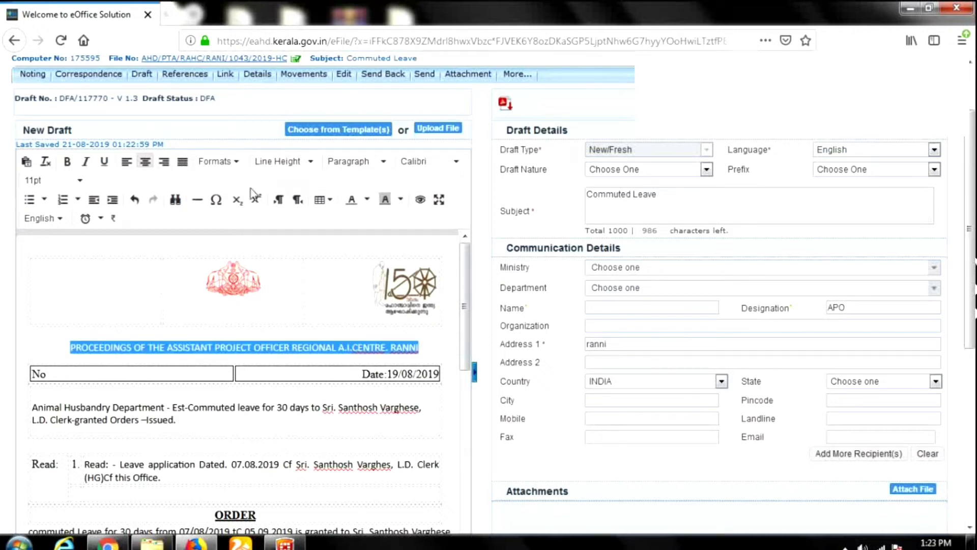
click(453, 169)
click(452, 169)
click(453, 172)
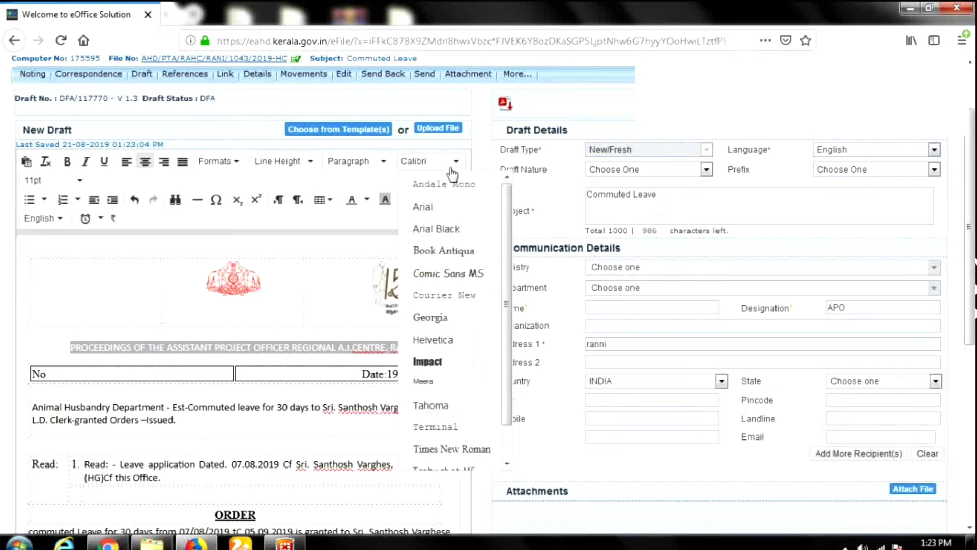
scroll(436, 387, down, 1)
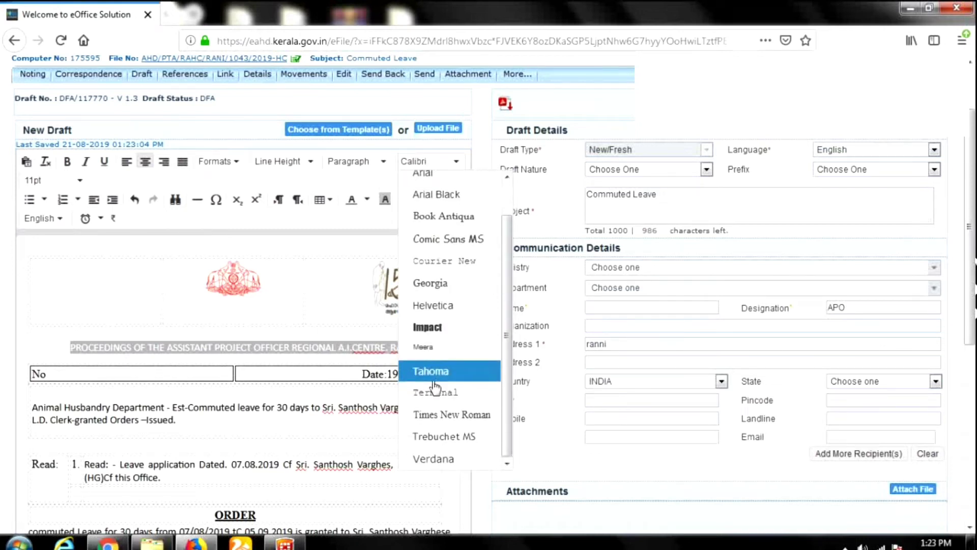
click(432, 348)
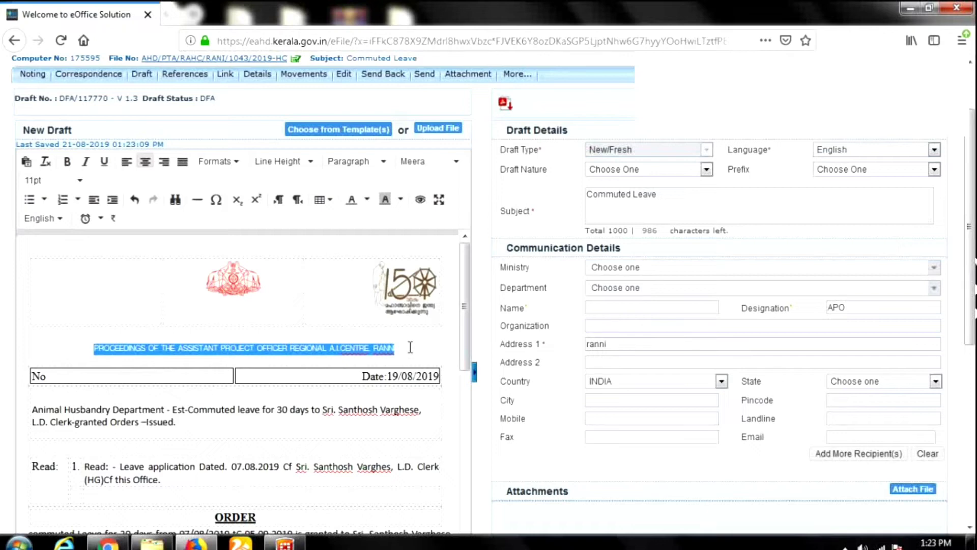
click(411, 347)
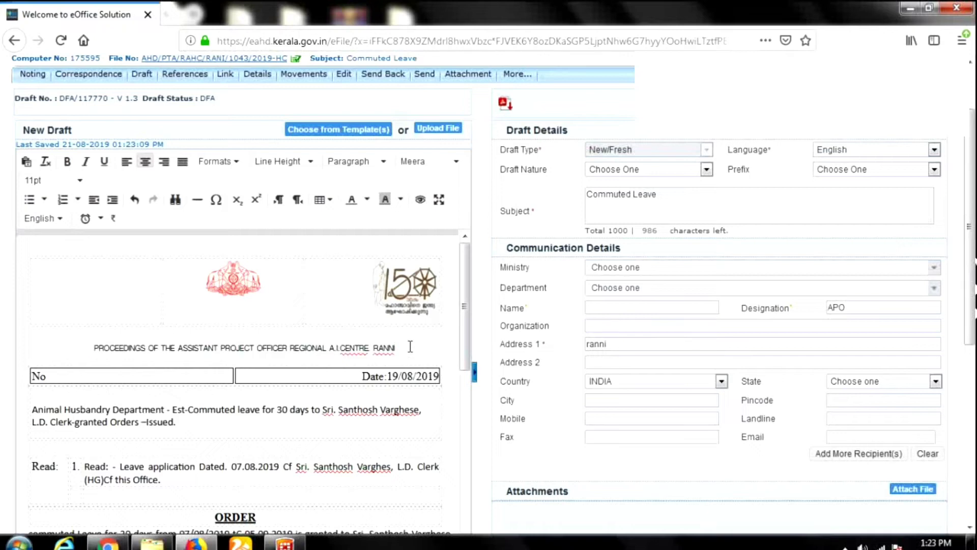
Switch the PROCEEDINGS heading font from Meera to Arial.
click(454, 167)
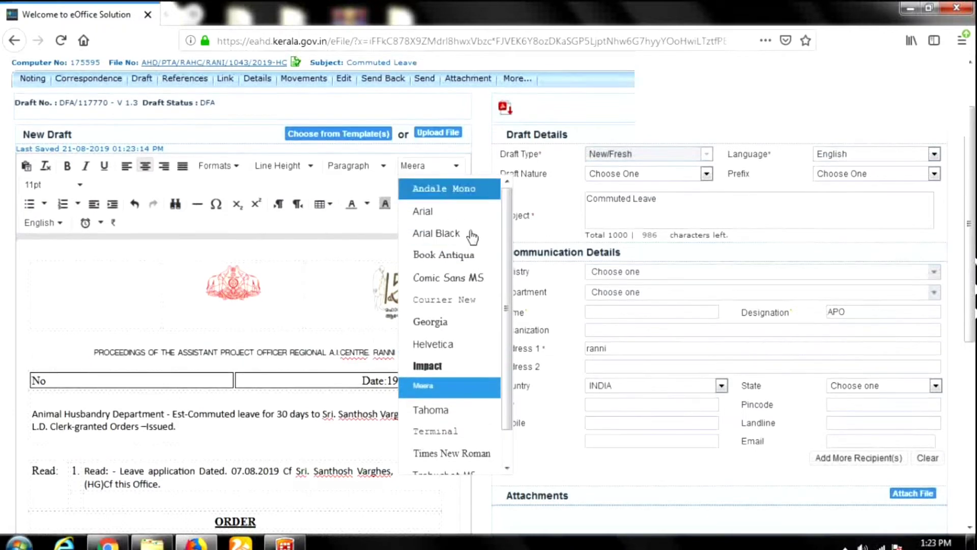
scroll(472, 236, up, 3)
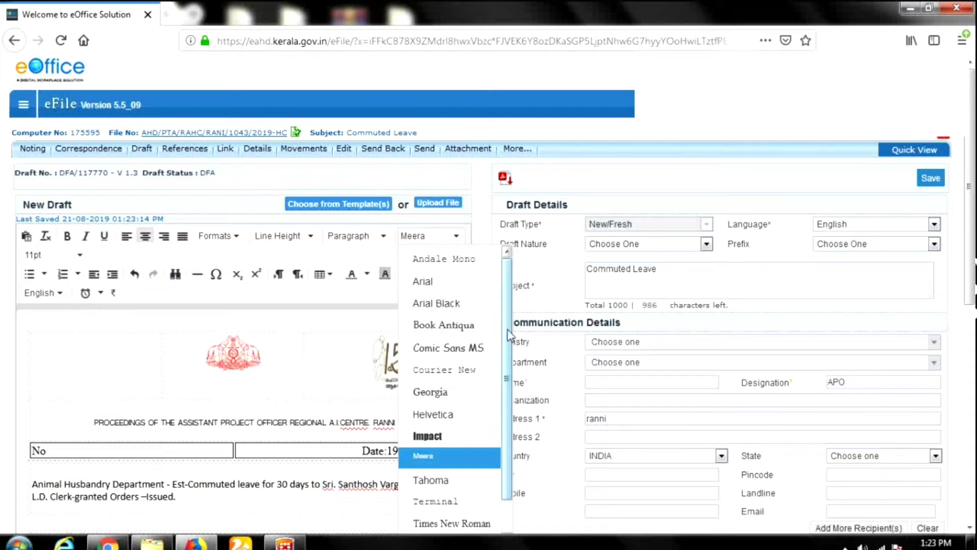
scroll(508, 334, down, 1)
scroll(504, 307, up, 1)
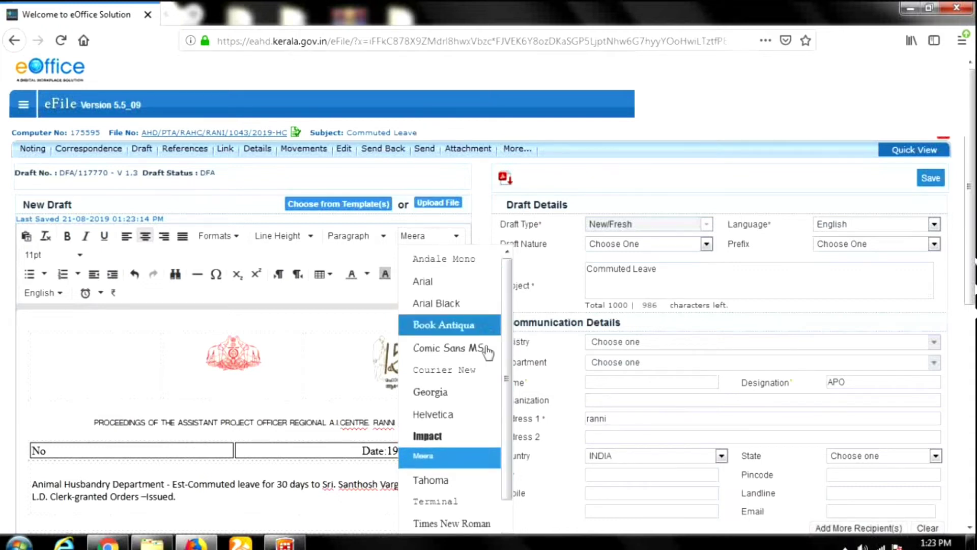
scroll(486, 392, down, 1)
scroll(486, 350, up, 1)
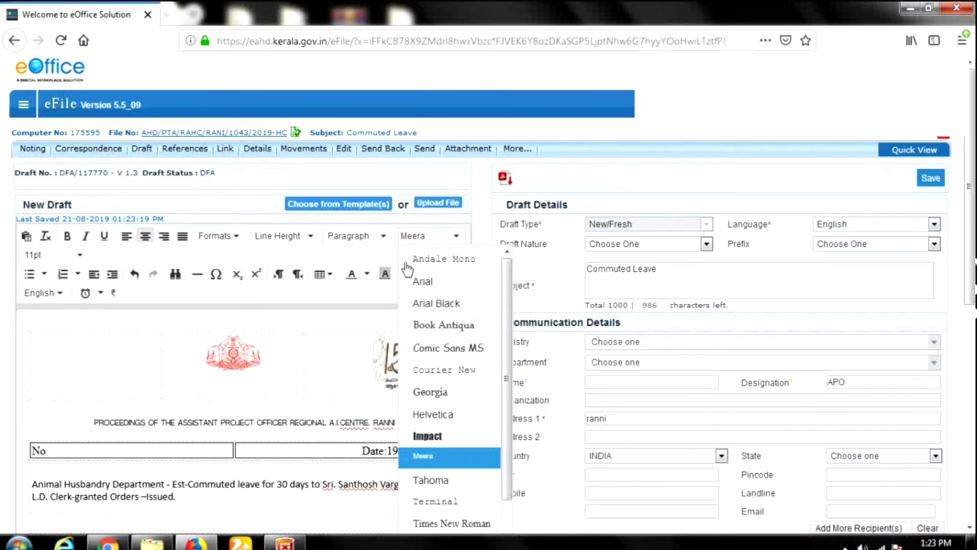
scroll(465, 459, down, 1)
scroll(464, 460, down, 3)
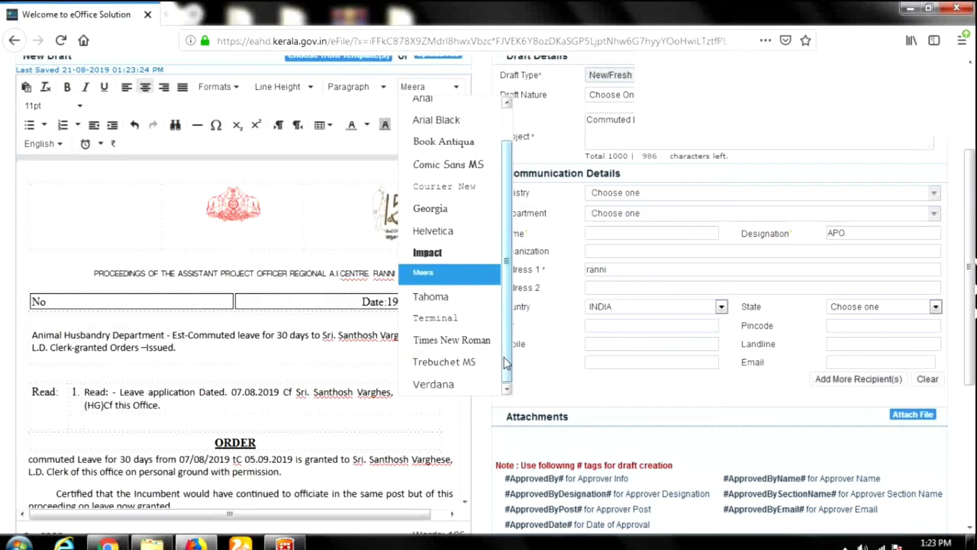
scroll(473, 160, up, 2)
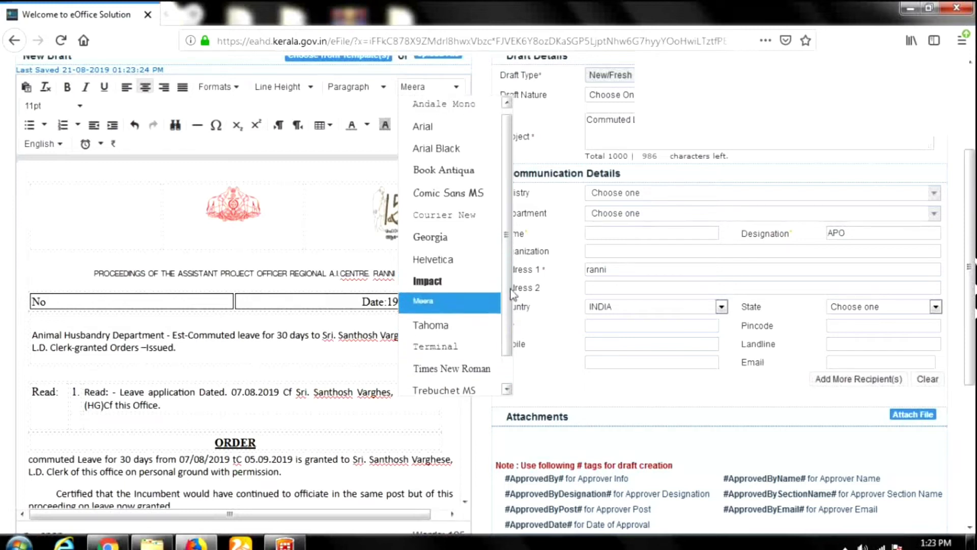
click(417, 134)
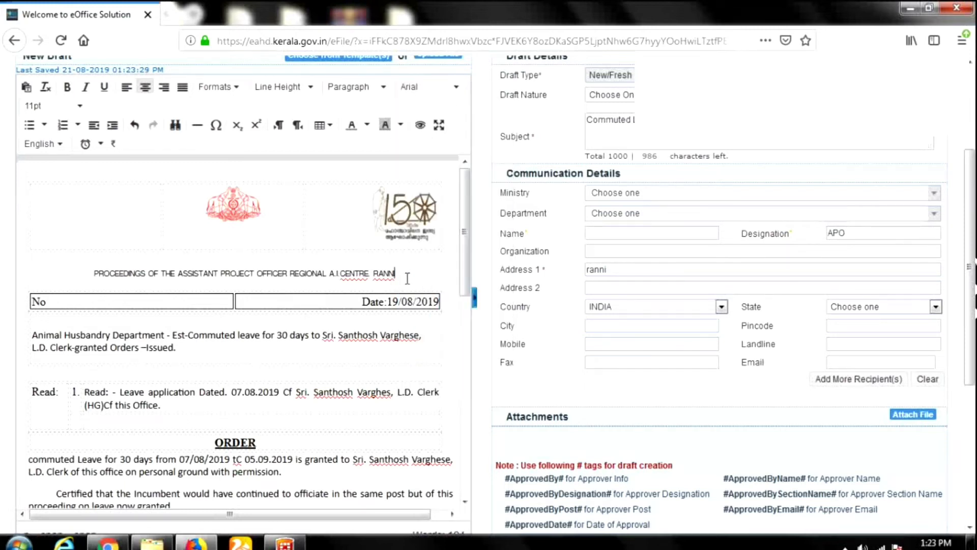
Undo both font changes so the heading returns to its original font.
scroll(143, 188, up, 3)
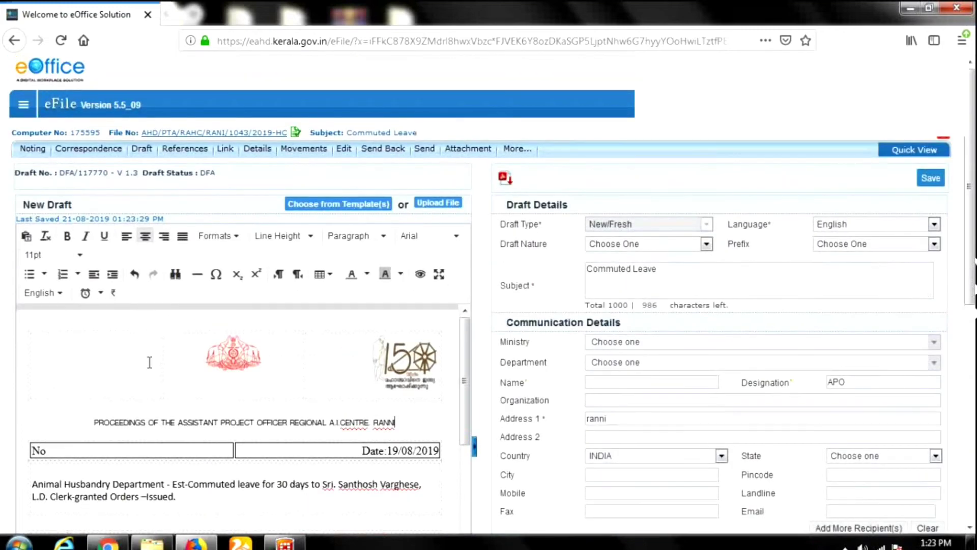
click(134, 274)
click(134, 275)
click(261, 465)
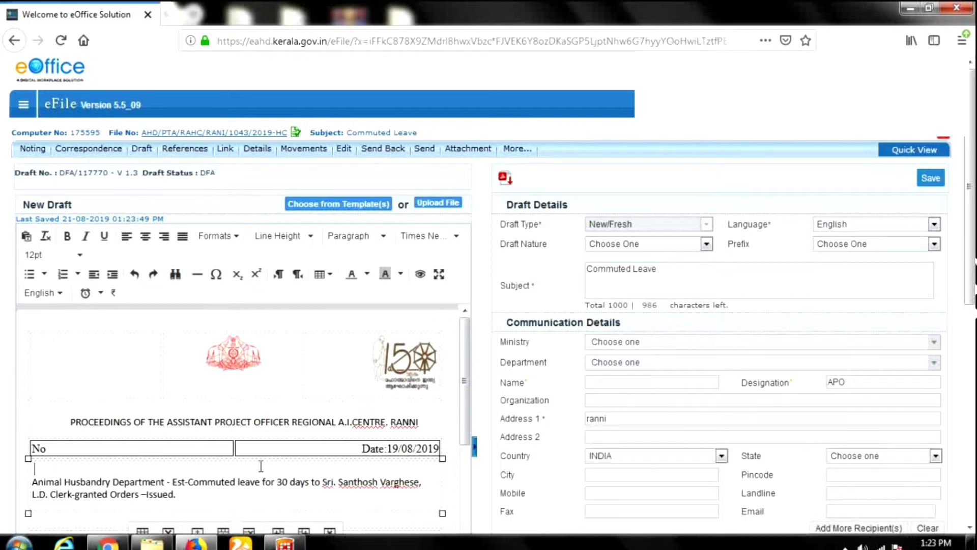
scroll(316, 422, down, 3)
scroll(756, 385, down, 3)
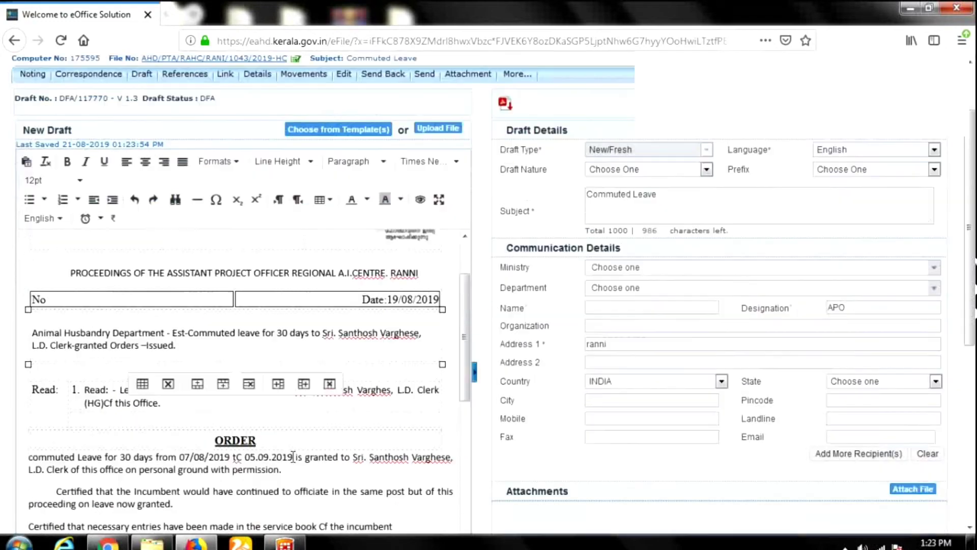
scroll(311, 429, down, 5)
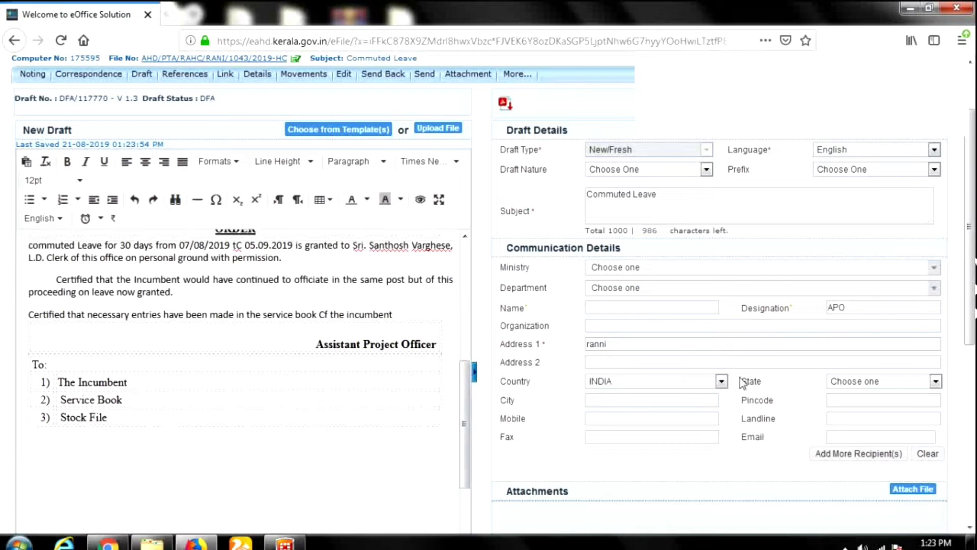
scroll(244, 382, up, 10)
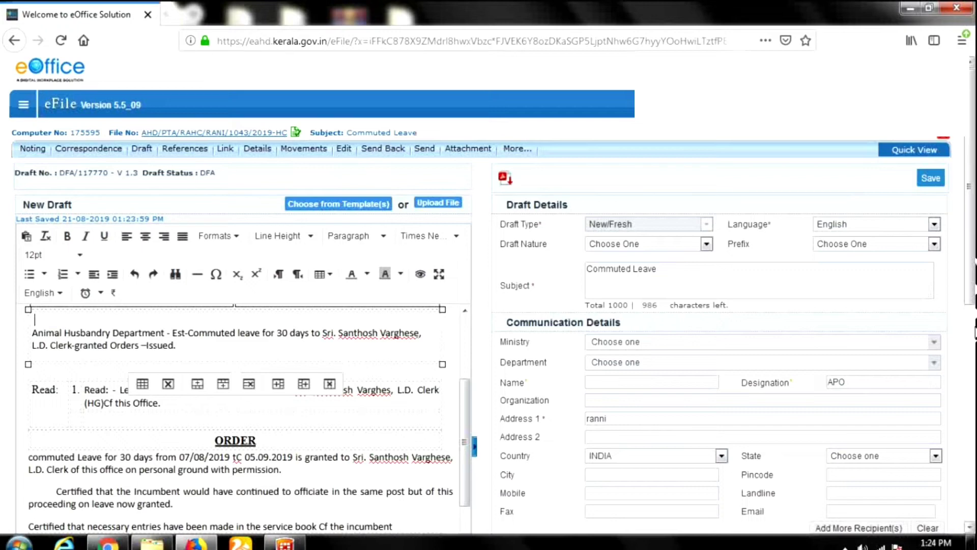
Save draft DFA/117770, review it, and request its approval.
click(926, 180)
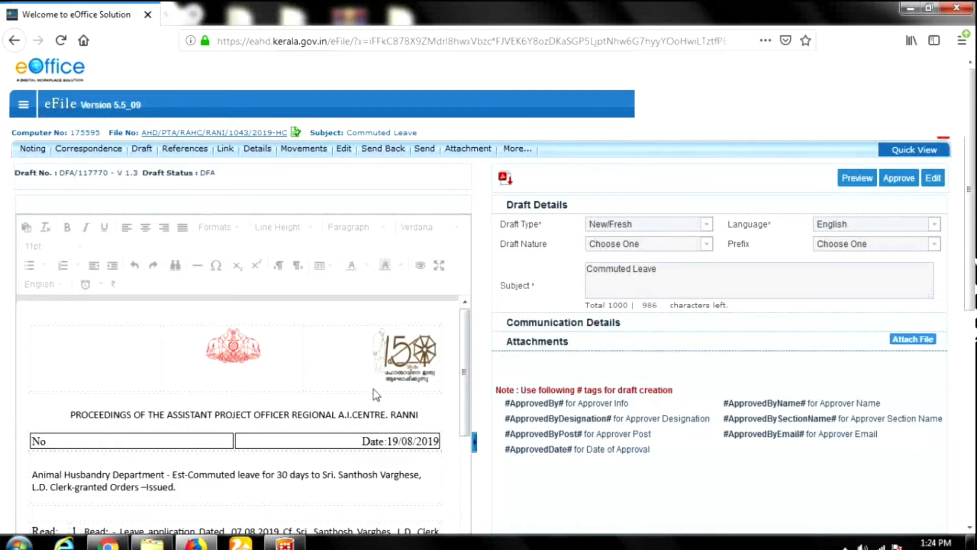
scroll(365, 420, down, 3)
scroll(365, 420, down, 10)
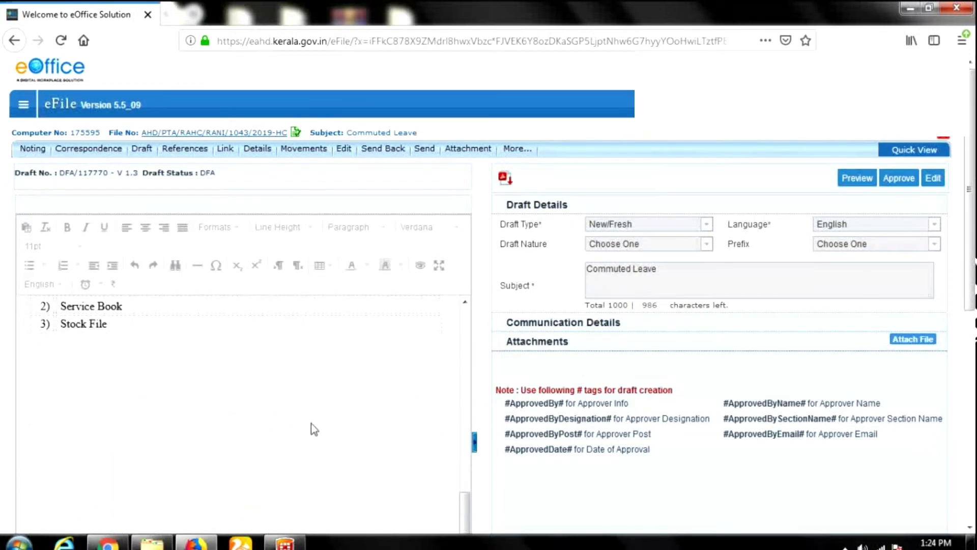
scroll(335, 419, up, 3)
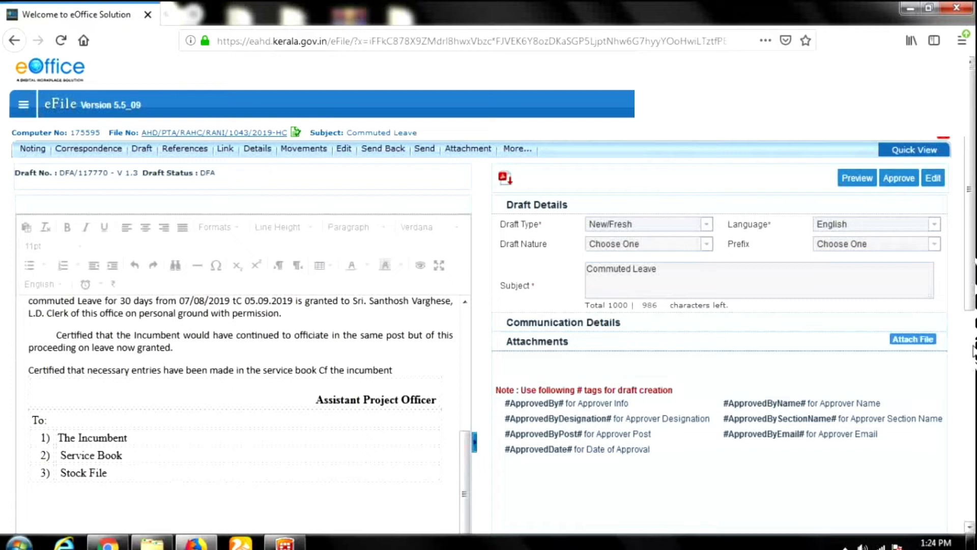
scroll(360, 407, up, 10)
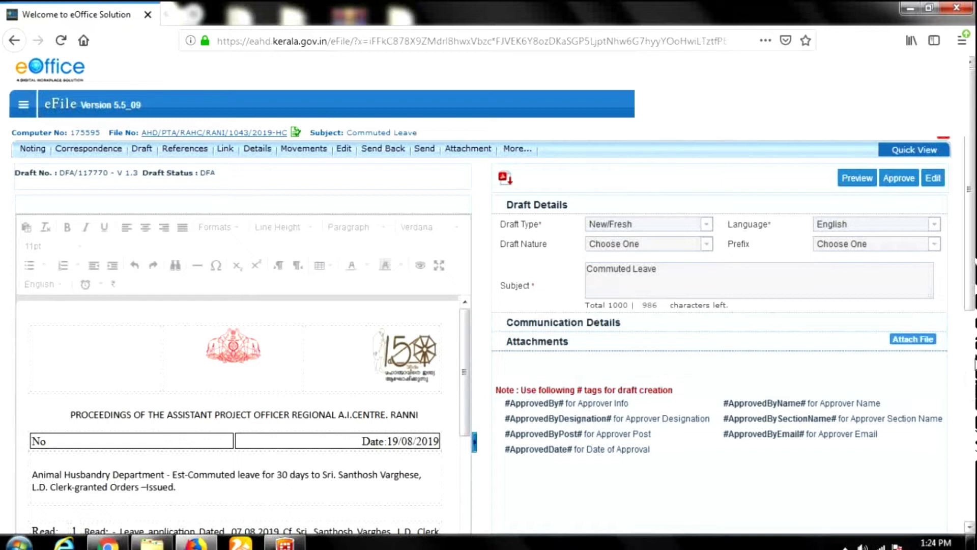
click(905, 183)
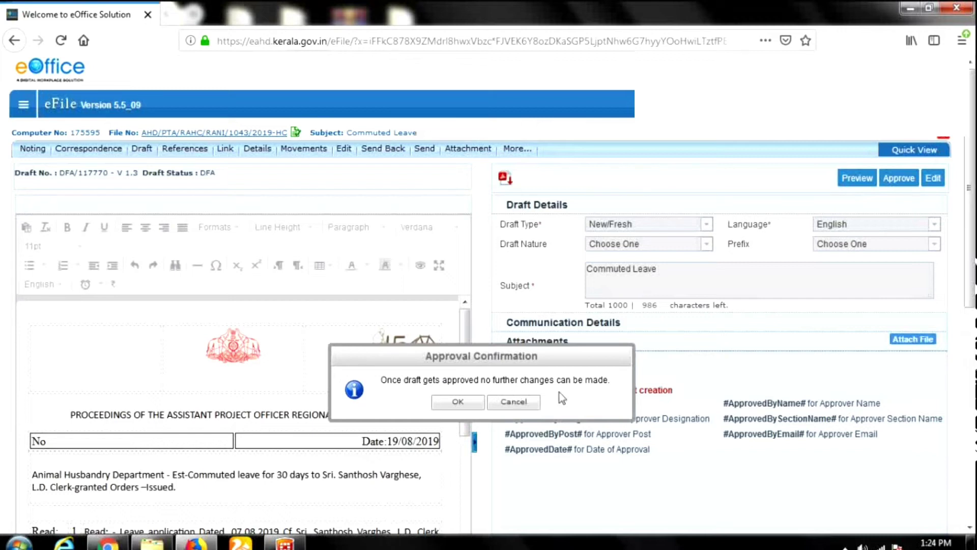
Confirm approval of draft DFA/117770 and review the order's PDF down to the Dispatch and Sign options.
click(460, 403)
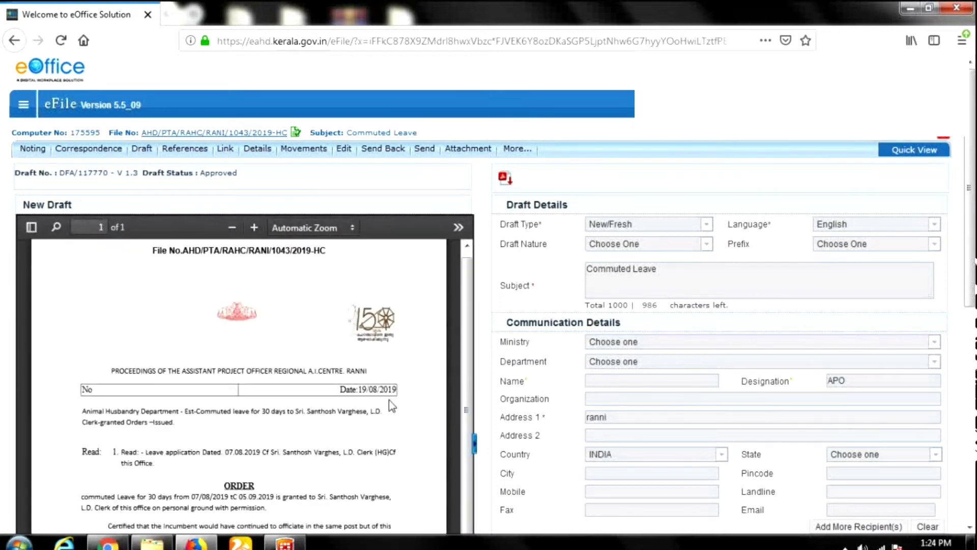
scroll(392, 407, down, 3)
scroll(405, 444, up, 3)
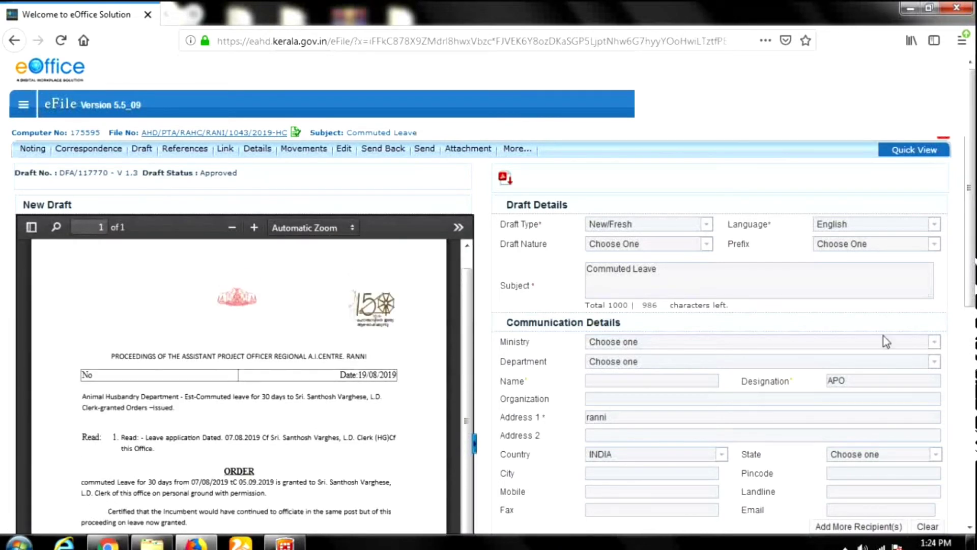
scroll(884, 336, down, 4)
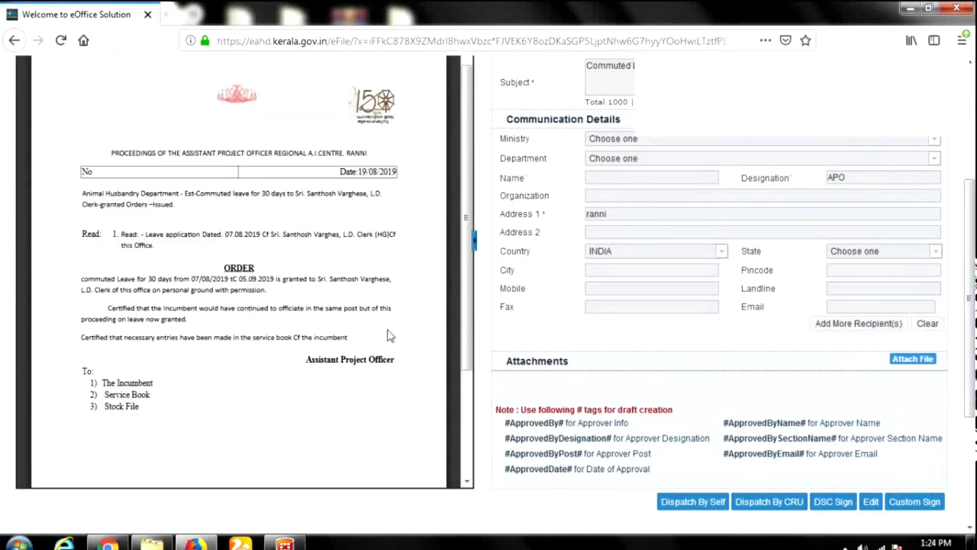
scroll(341, 361, down, 2)
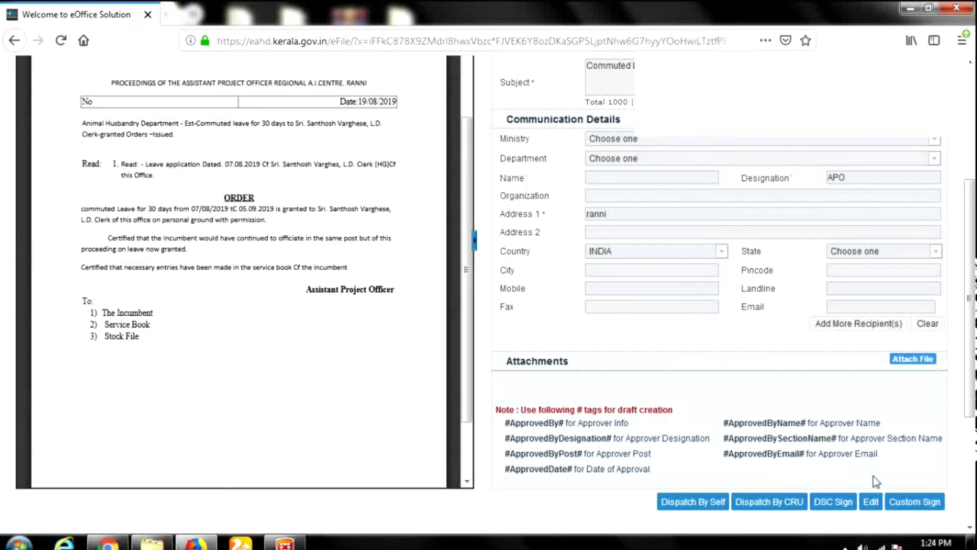
scroll(344, 350, up, 3)
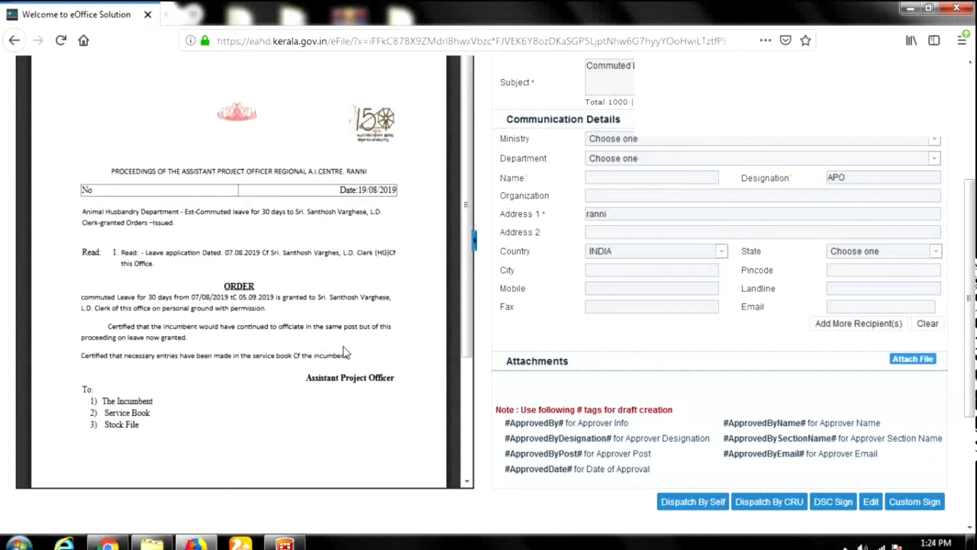
scroll(326, 352, down, 2)
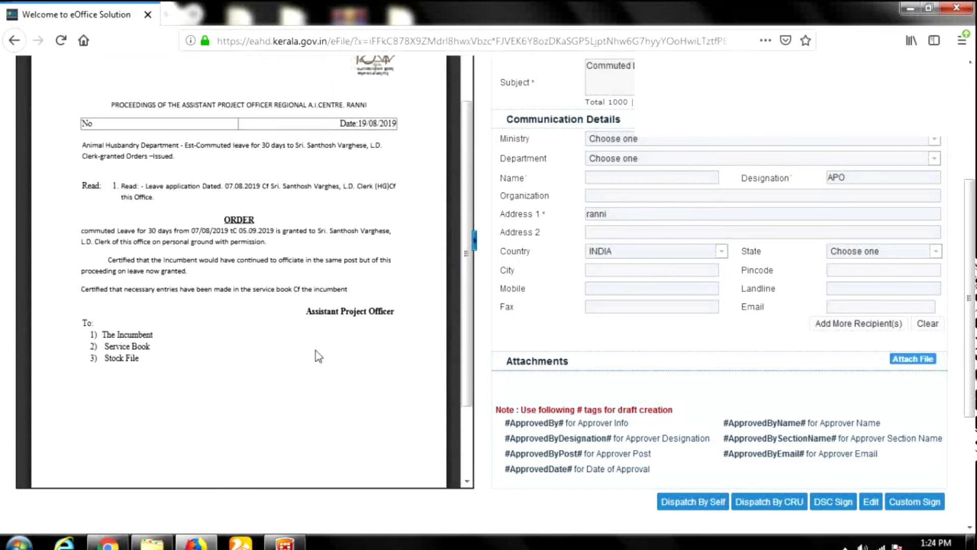
scroll(318, 357, up, 3)
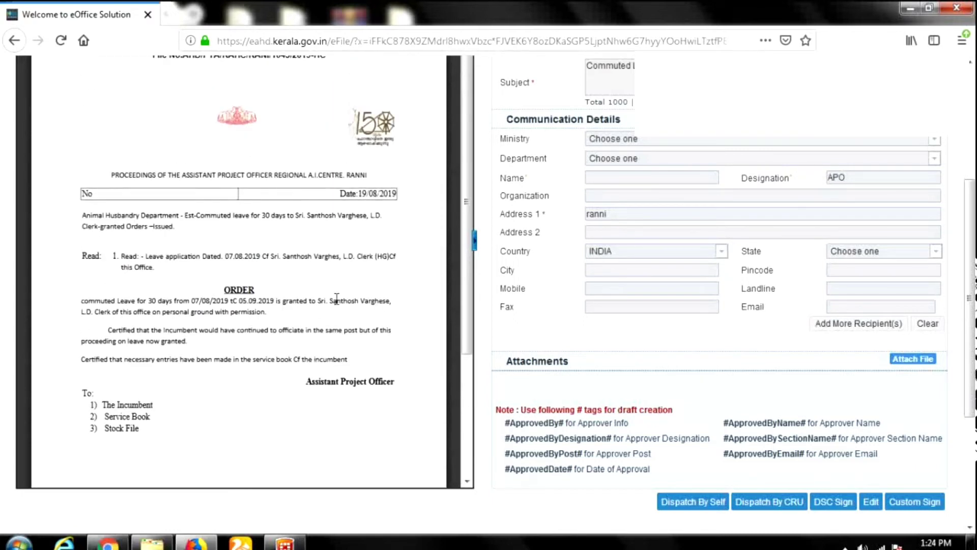
scroll(346, 345, up, 5)
scroll(346, 346, down, 2)
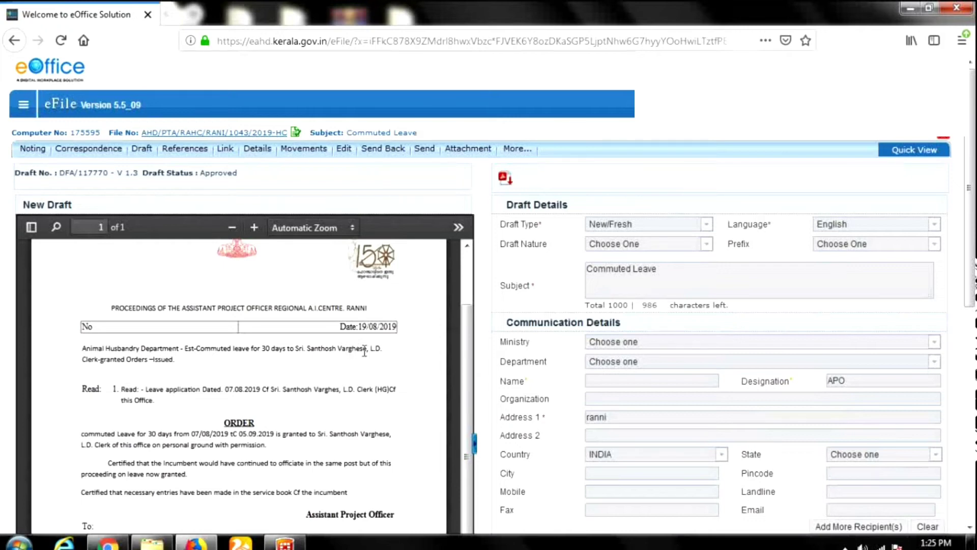
scroll(363, 355, down, 1)
scroll(367, 360, down, 3)
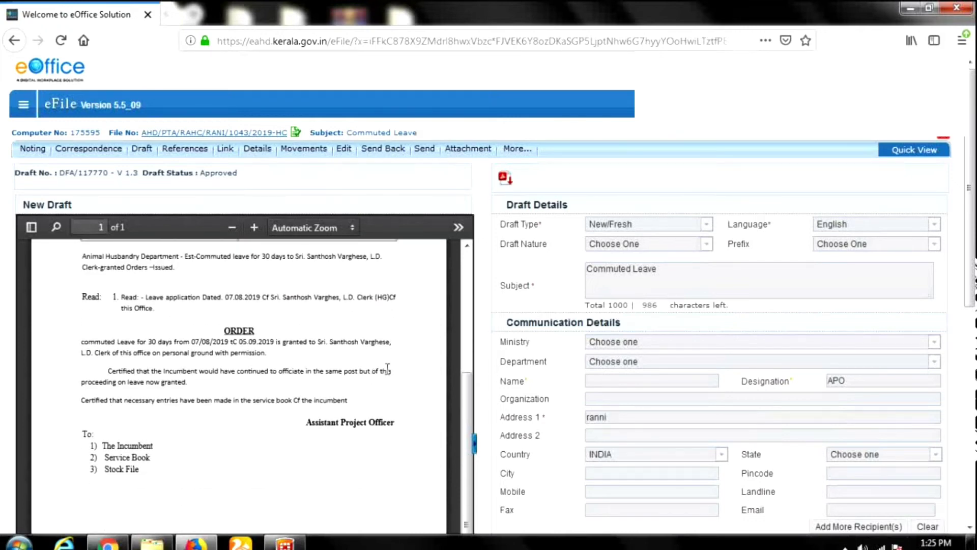
scroll(721, 364, down, 1)
scroll(722, 364, down, 4)
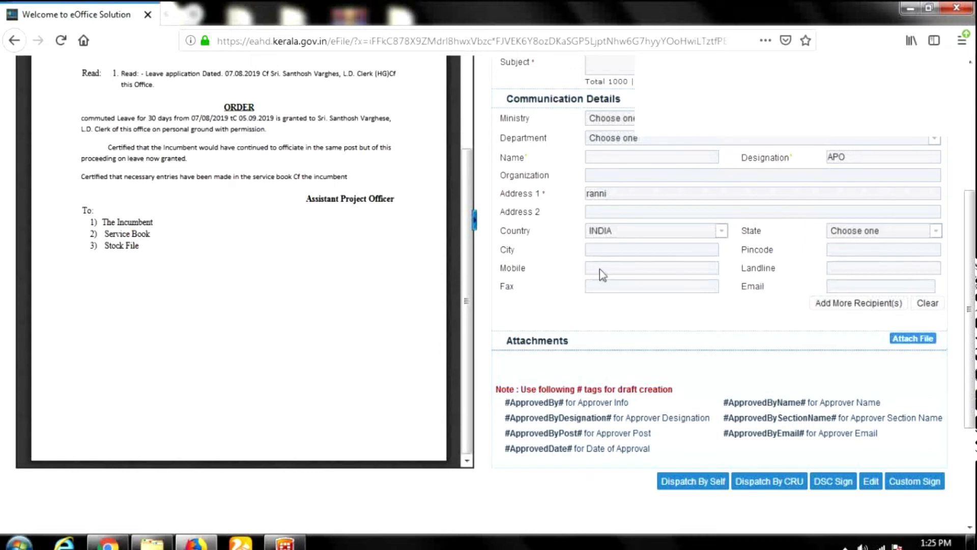
Mark a signature box below 'Assistant Project Officer' in Custom Sign and start DSC signing.
click(915, 481)
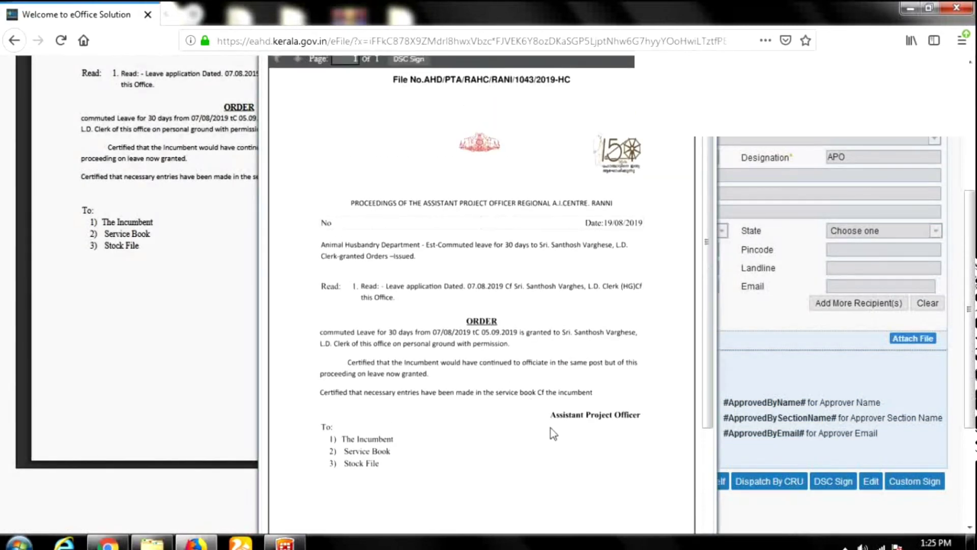
mouse_move(545, 424)
mouse_down()
mouse_move(632, 491)
mouse_move(661, 487)
mouse_up()
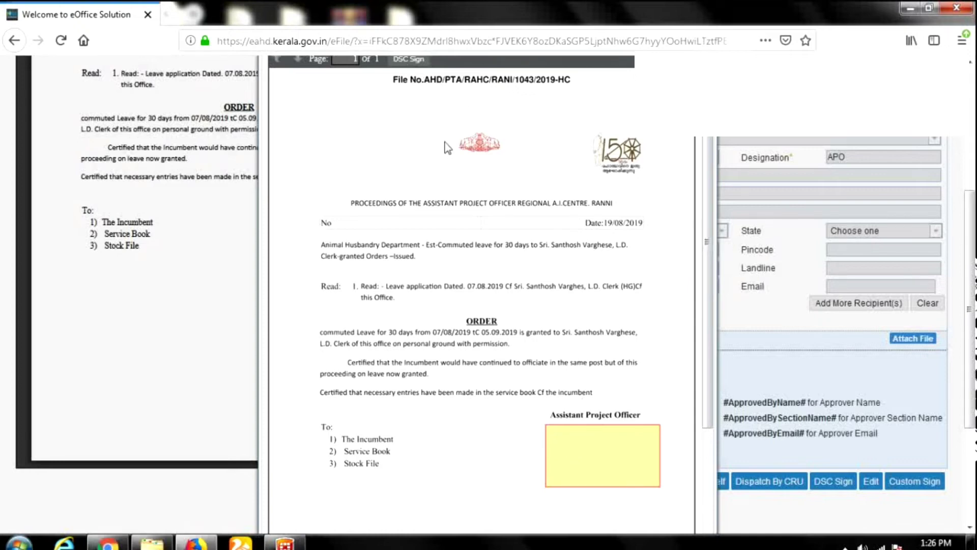
scroll(447, 148, up, 3)
scroll(443, 277, down, 3)
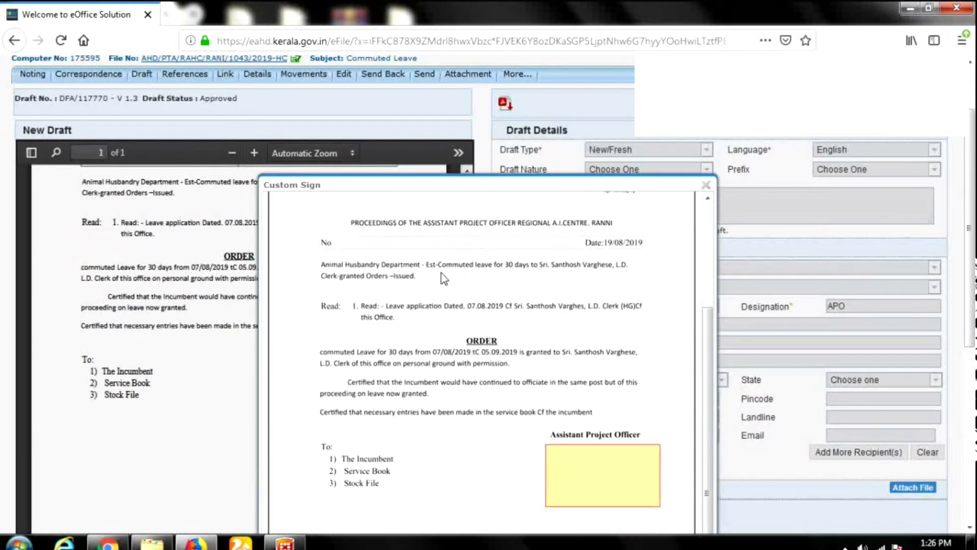
scroll(444, 278, up, 3)
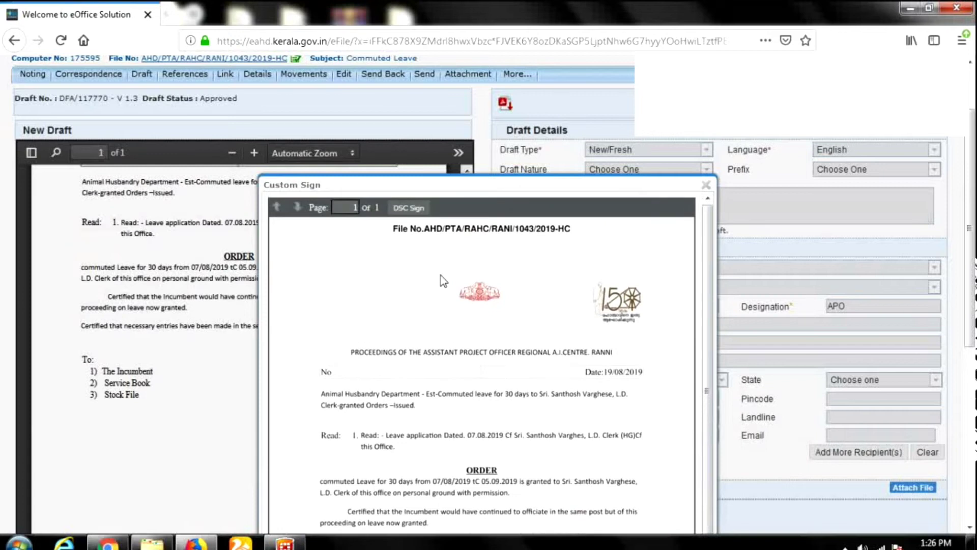
scroll(440, 276, down, 3)
scroll(438, 278, up, 2)
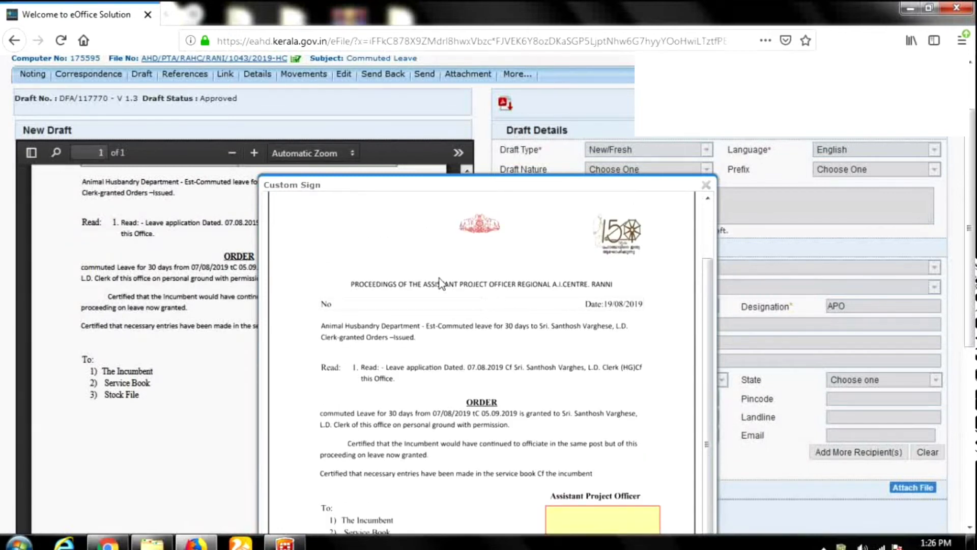
scroll(441, 254, up, 2)
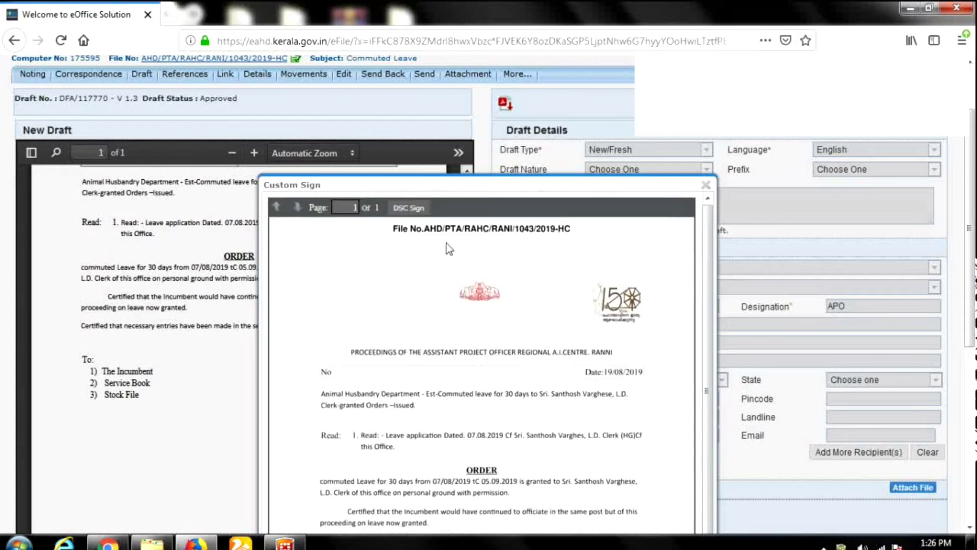
click(409, 208)
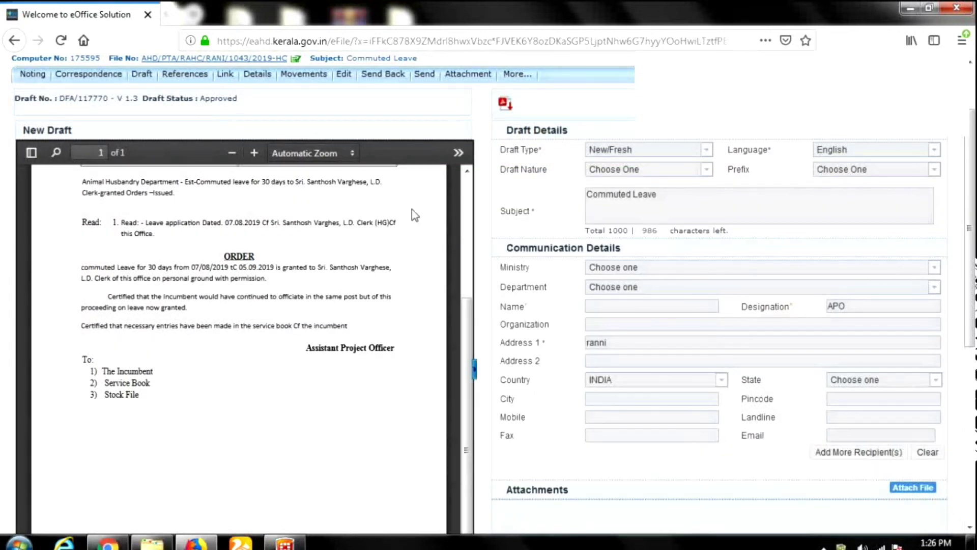
scroll(411, 229, down, 3)
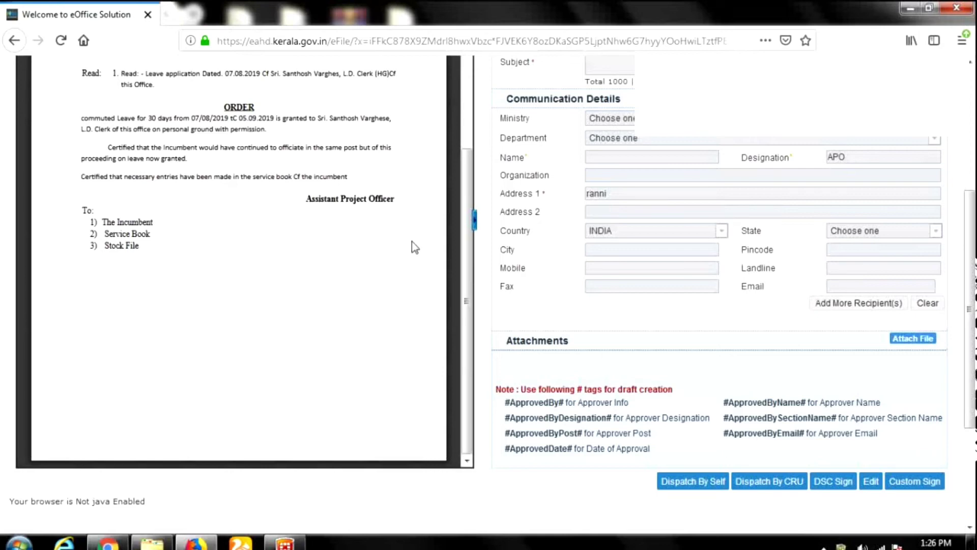
Accept the security warning, run the eOffice DSC applet, and enter the token PIN to sign the order.
scroll(414, 275, up, 3)
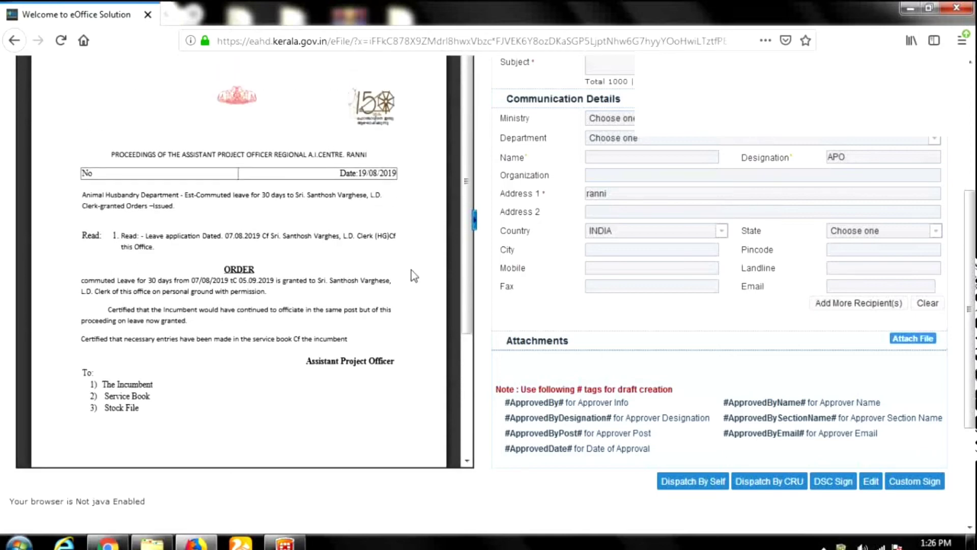
scroll(414, 275, up, 5)
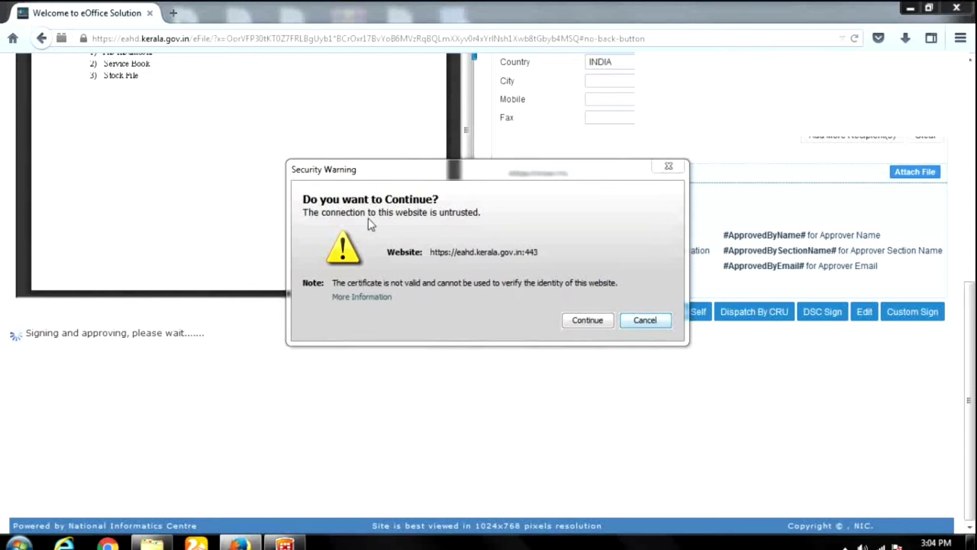
click(589, 321)
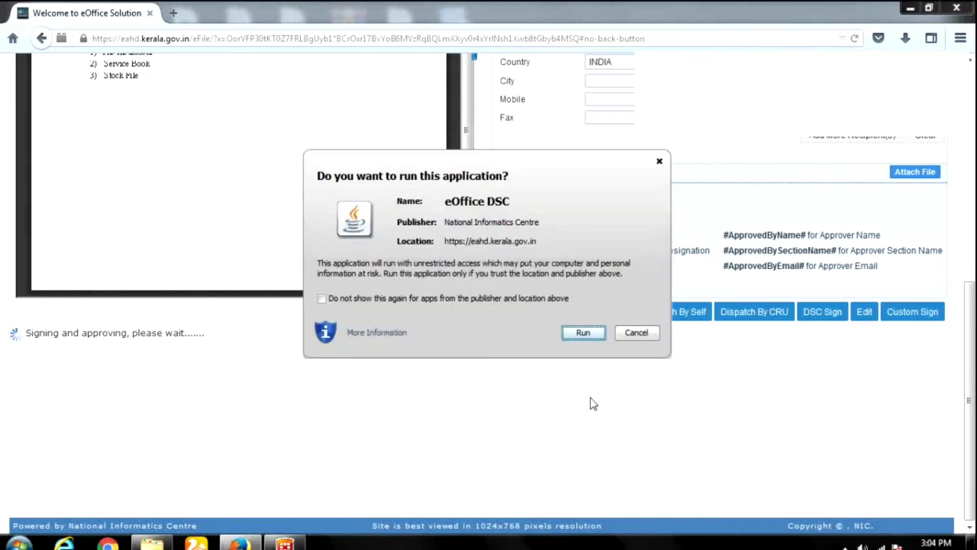
click(582, 333)
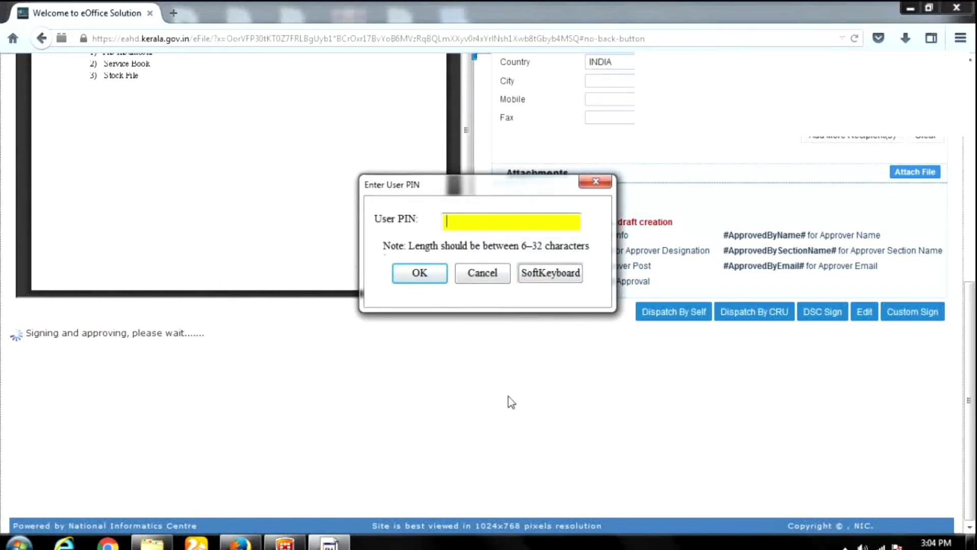
text(••••••••••)
click(419, 272)
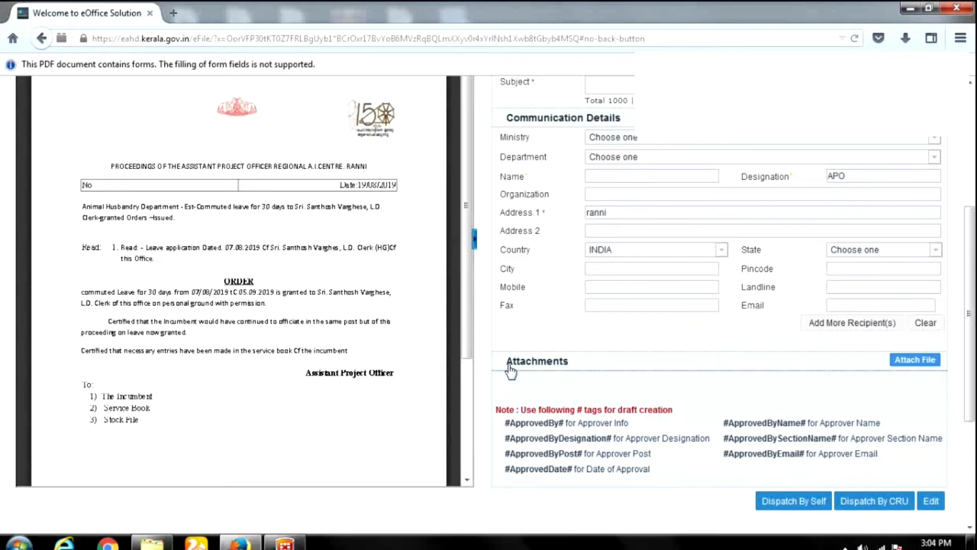
Check the draft number at the top of the signed order.
scroll(407, 358, up, 5)
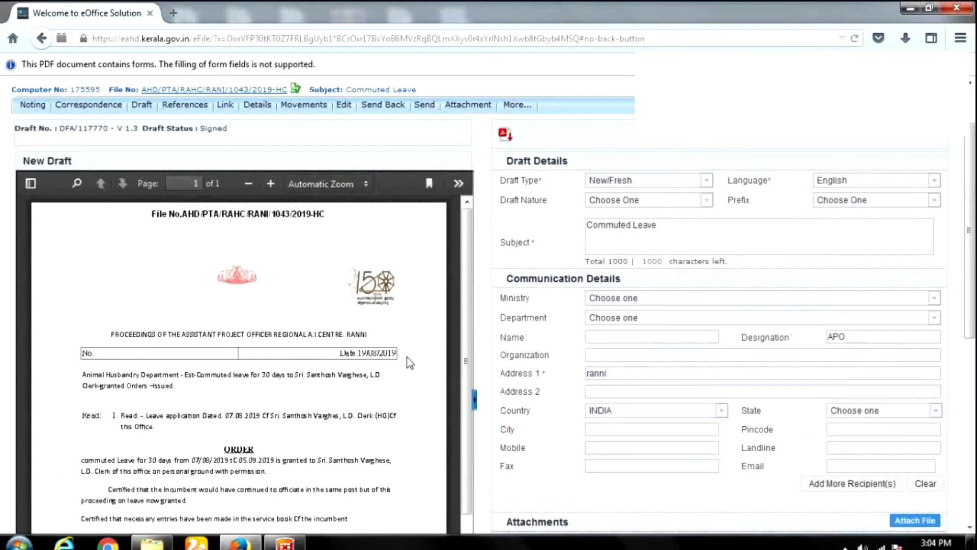
scroll(407, 357, up, 2)
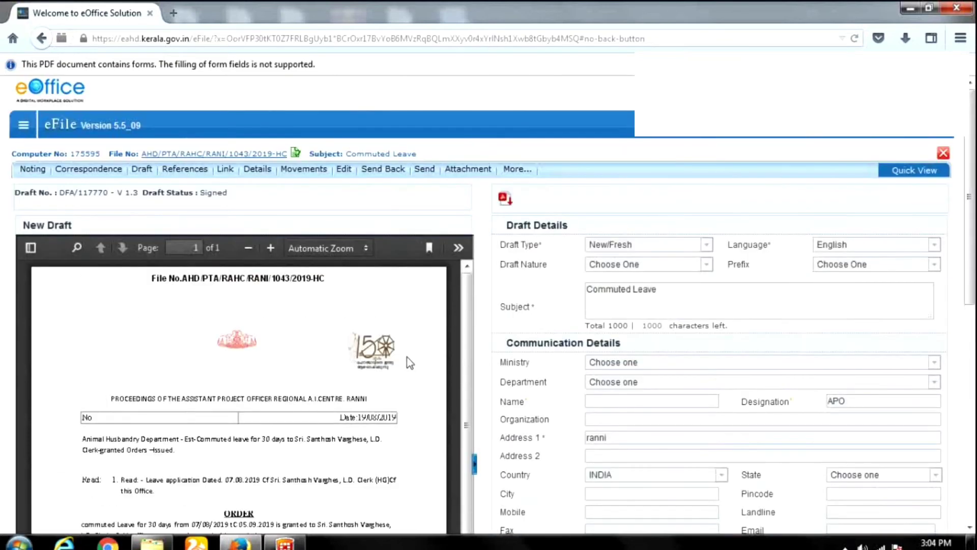
triple_click(142, 194)
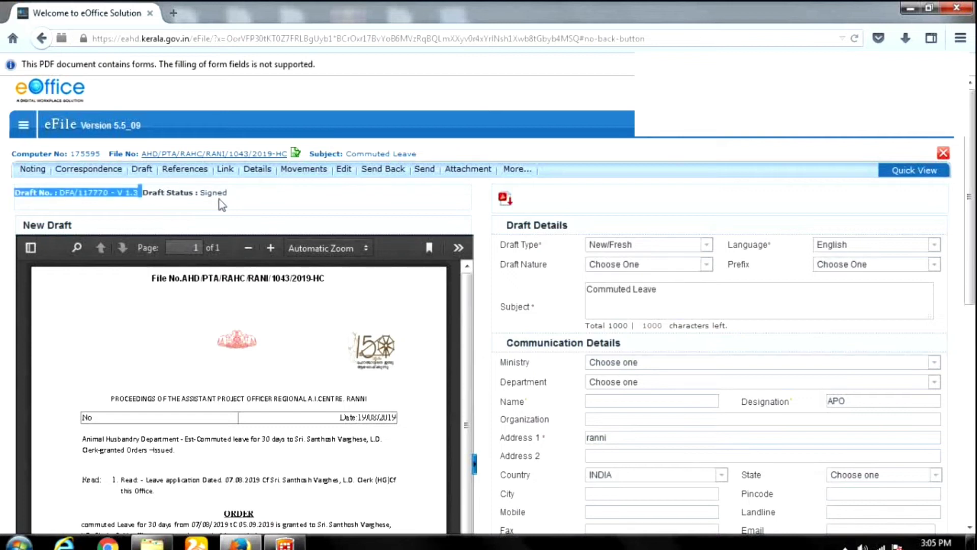
click(244, 204)
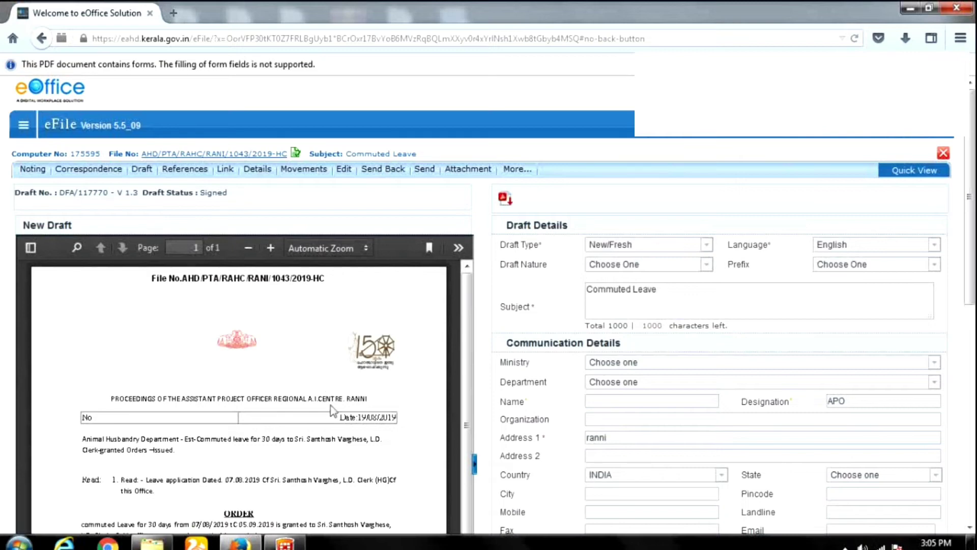
scroll(333, 404, down, 5)
scroll(347, 441, up, 5)
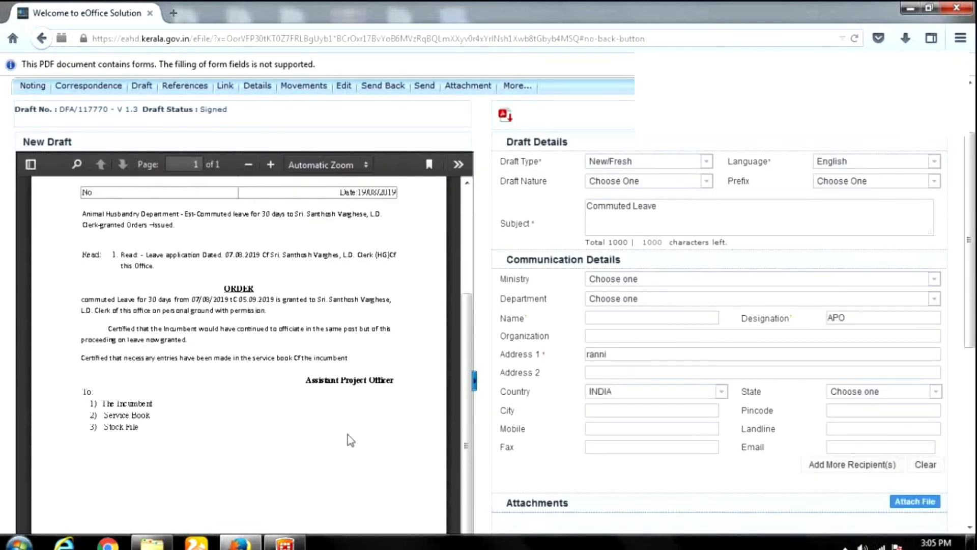
Download the signed order as document.pdf, choosing to open it with Foxit Reader.
click(459, 166)
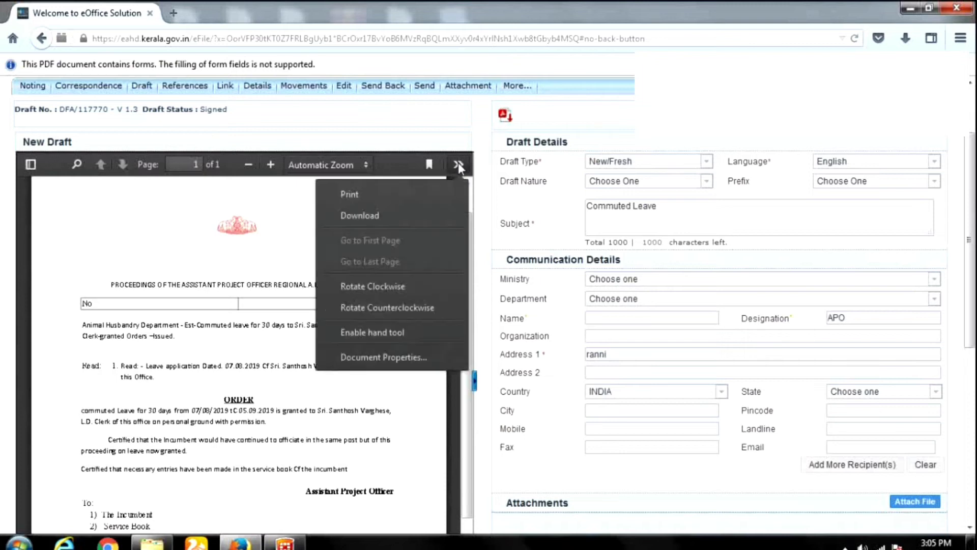
click(360, 217)
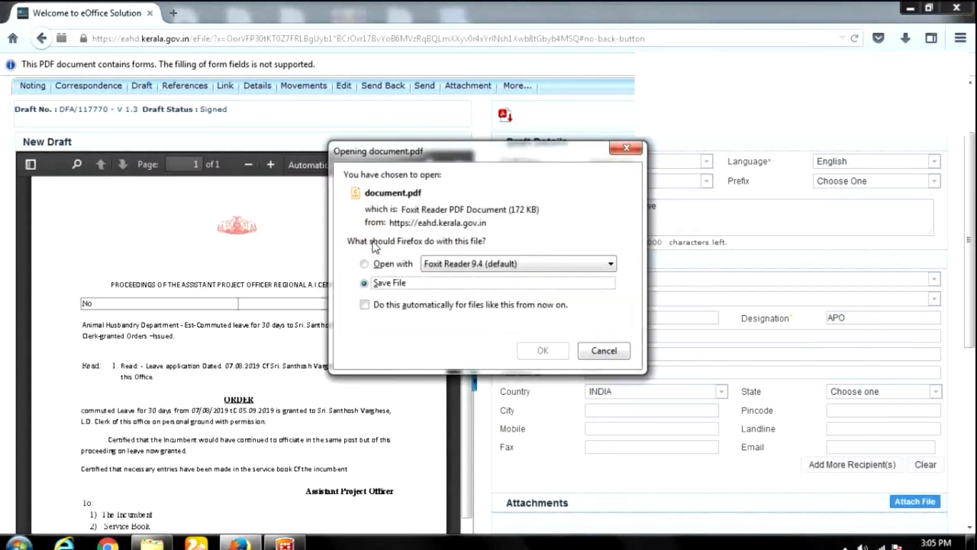
click(400, 269)
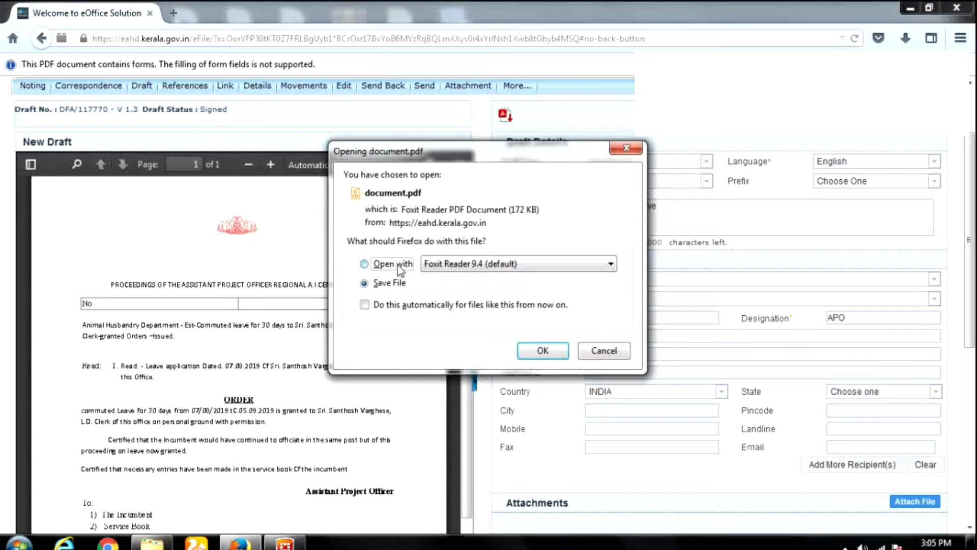
Open document.pdf in Foxit Reader, check its Approved digital signature, then close the viewer.
click(542, 350)
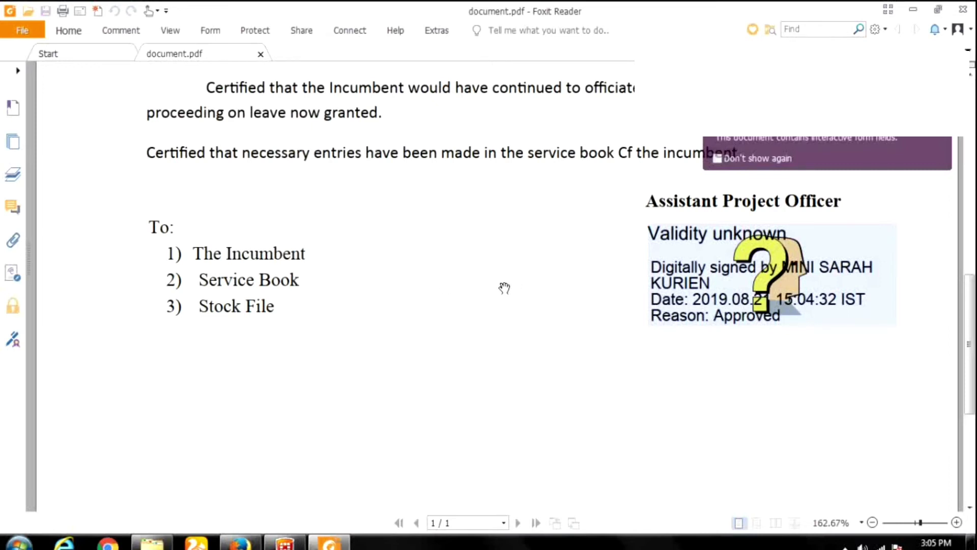
click(964, 12)
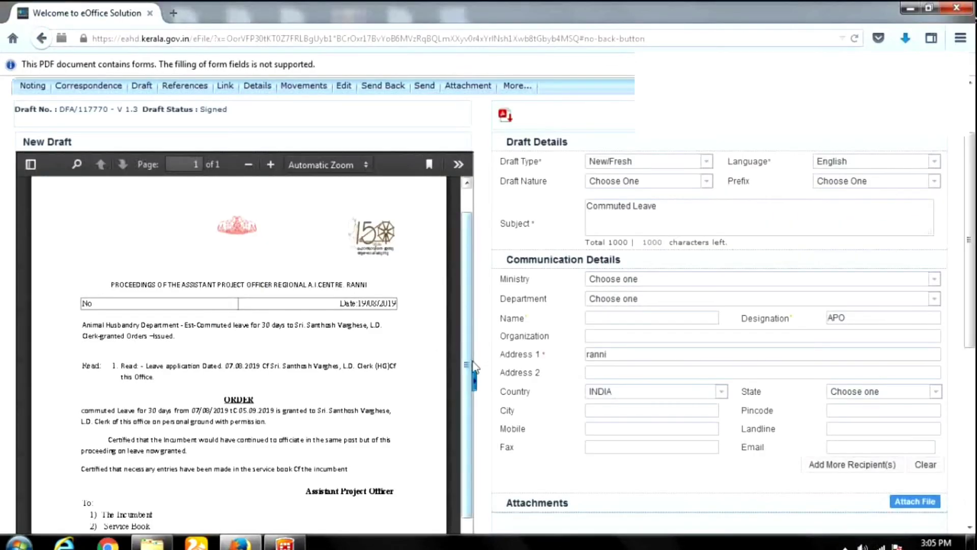
Start sending the file back, then cancel since the note is blank.
scroll(479, 361, up, 2)
scroll(479, 361, up, 3)
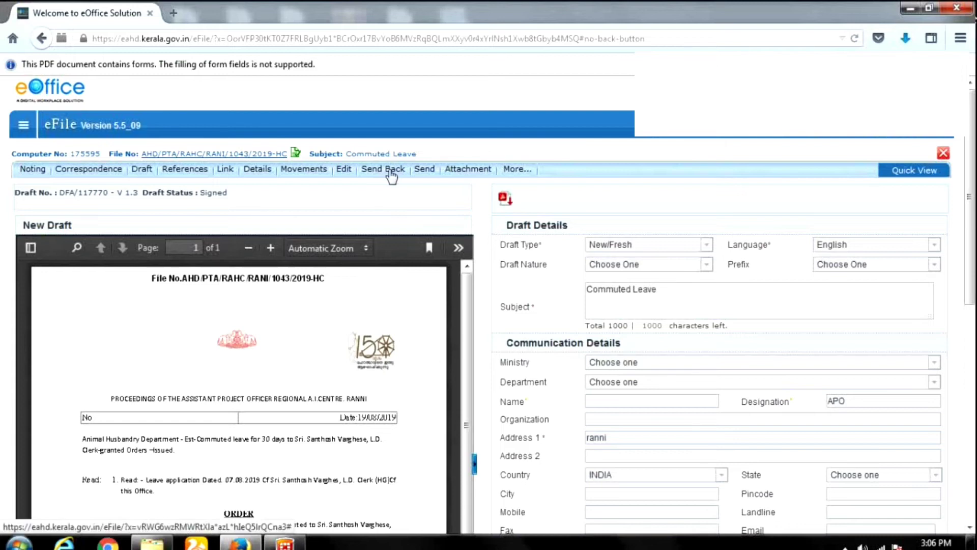
click(391, 173)
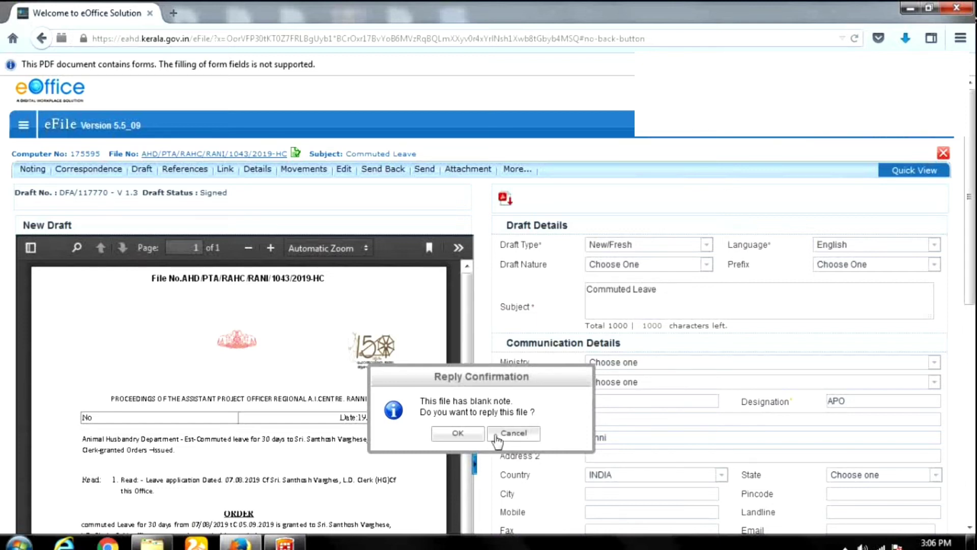
click(513, 434)
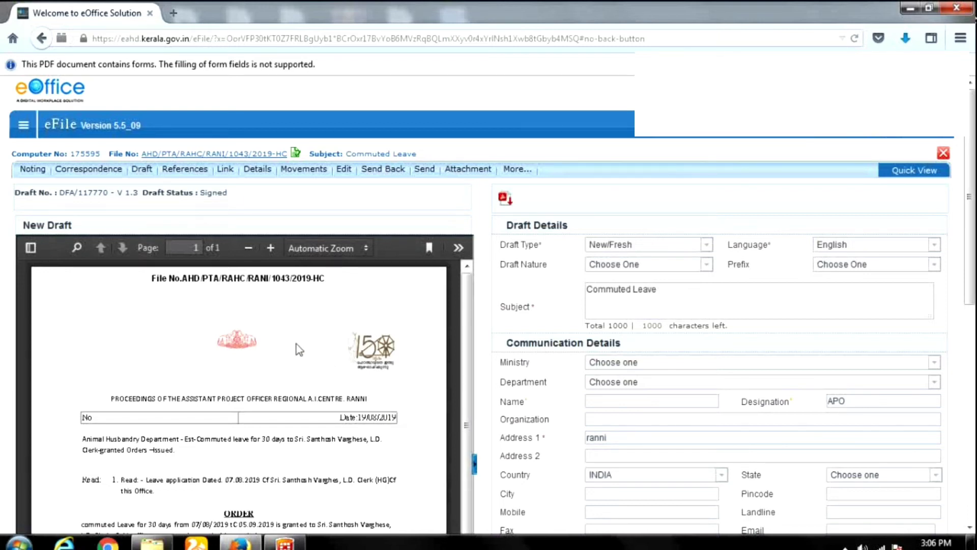
Show the Files folder panel, keep the current colour scheme, and go to the Inbox.
click(23, 127)
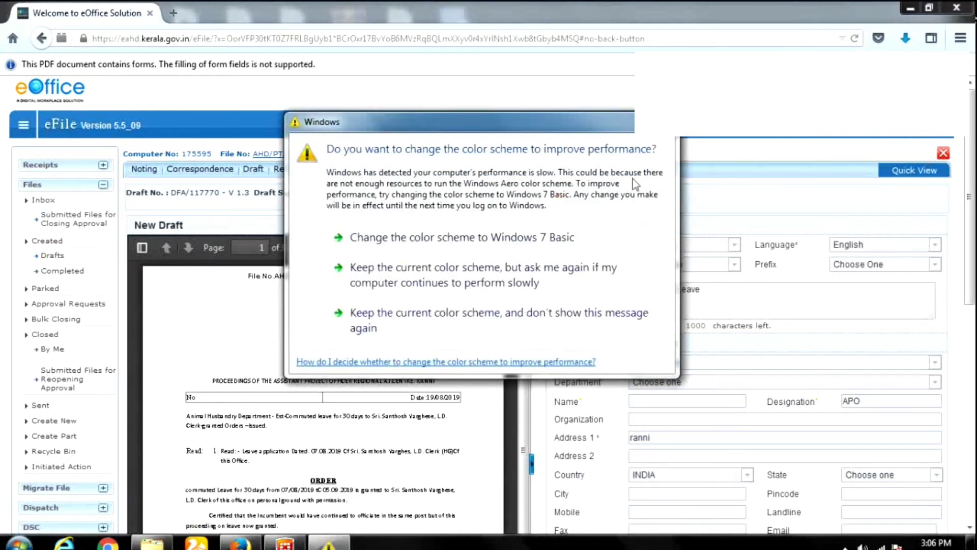
click(468, 321)
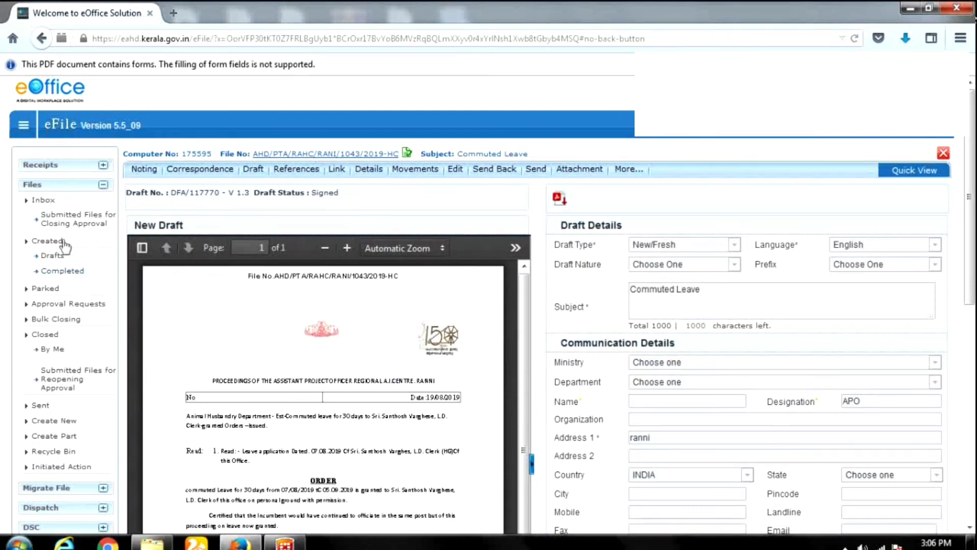
click(44, 201)
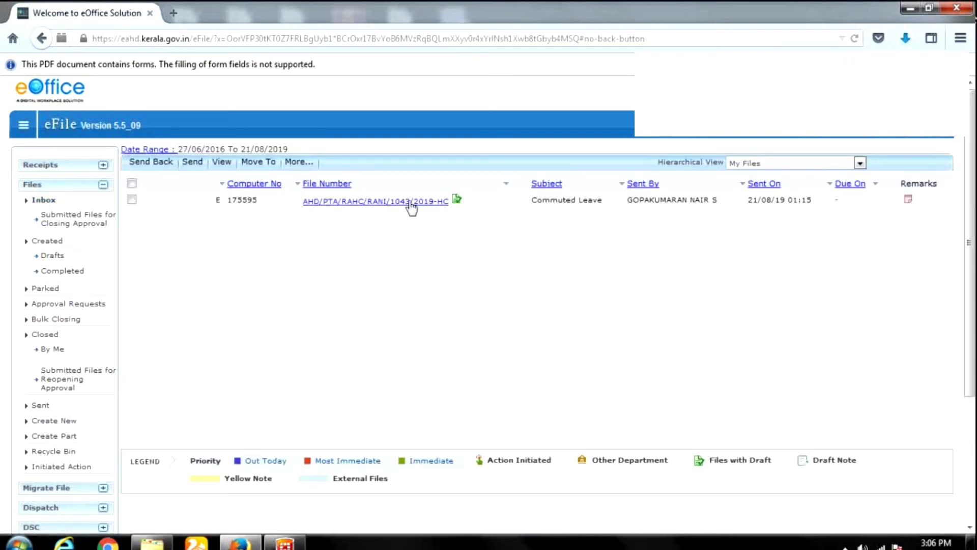
Open the Commuted Leave file, add the English quick noting 'Approved.', and bring up Send Back.
click(411, 203)
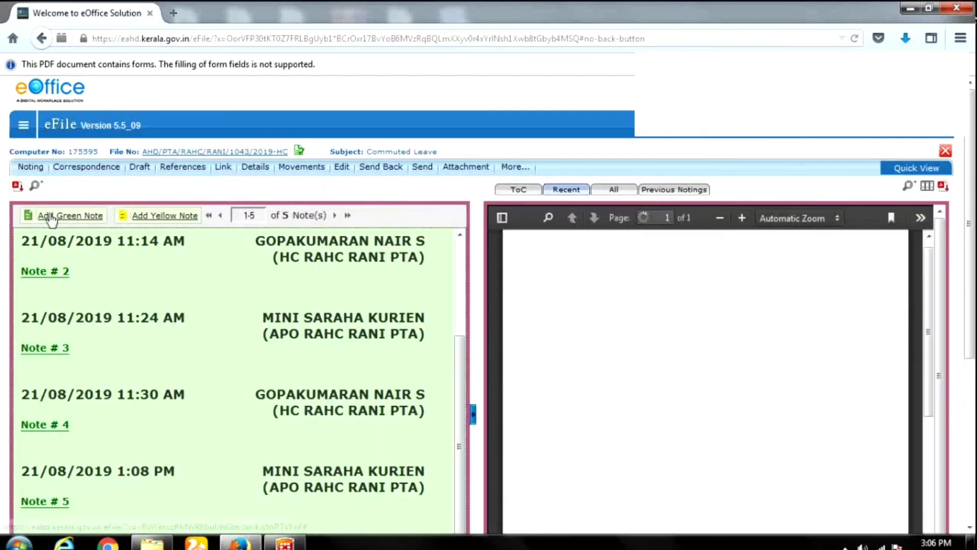
click(51, 218)
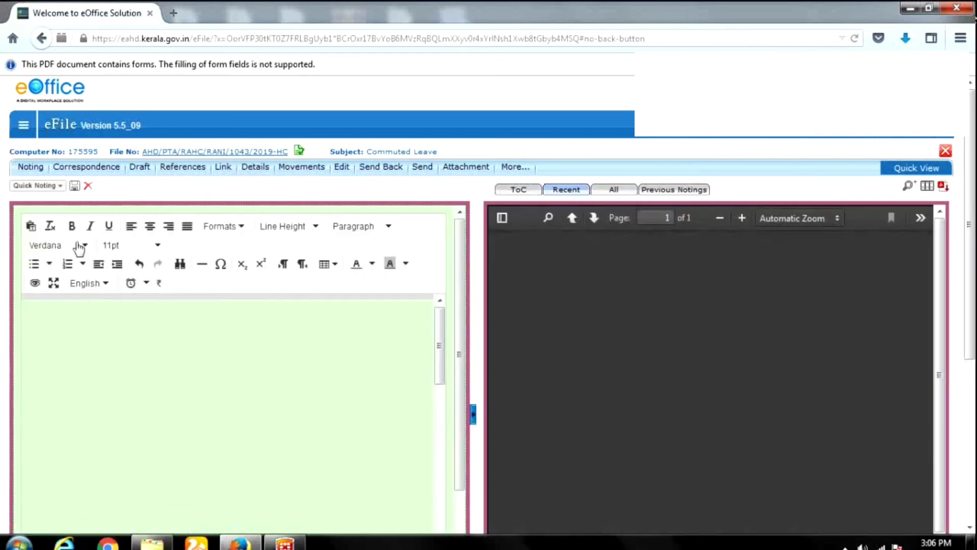
click(37, 185)
mouse_move(39, 206)
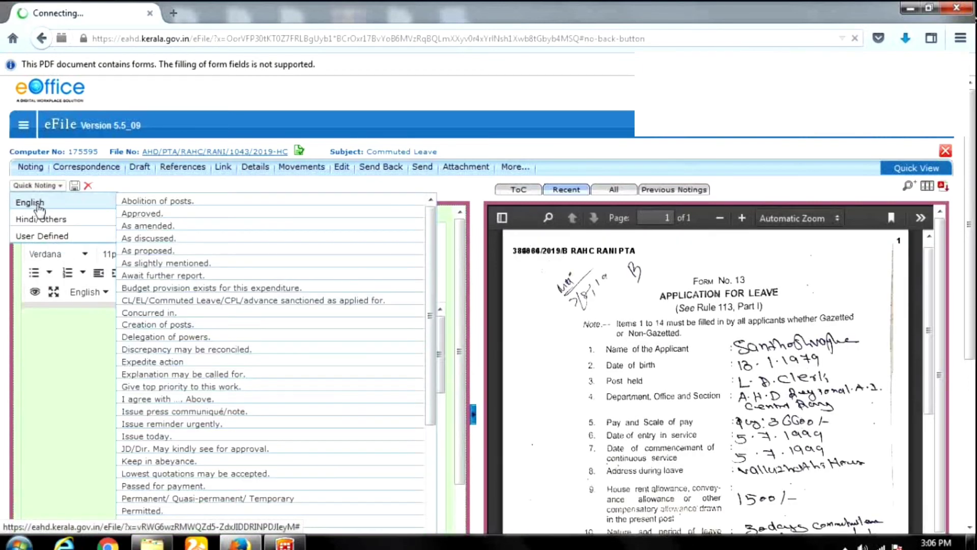
click(139, 215)
click(70, 392)
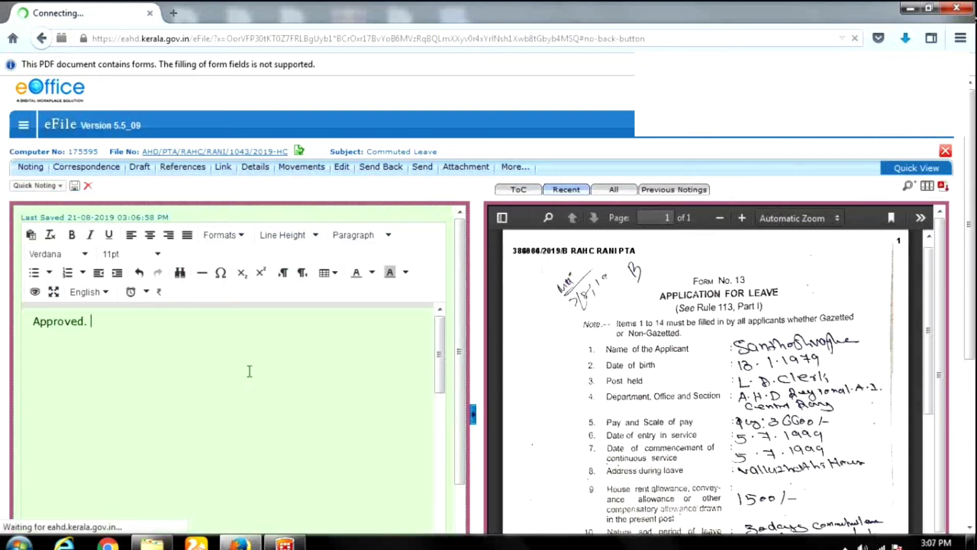
click(377, 171)
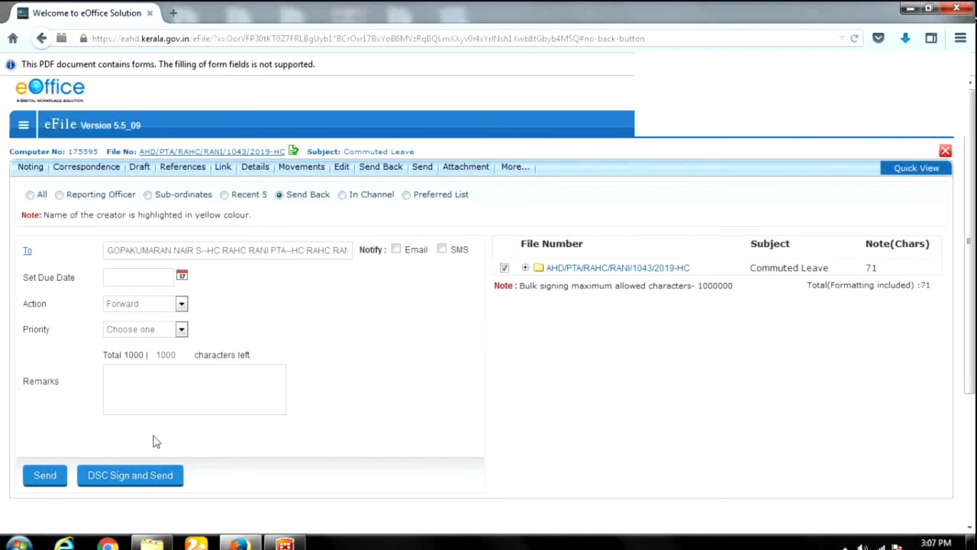
Send the Commuted Leave file back to its sender, leaving the Inbox empty.
click(44, 475)
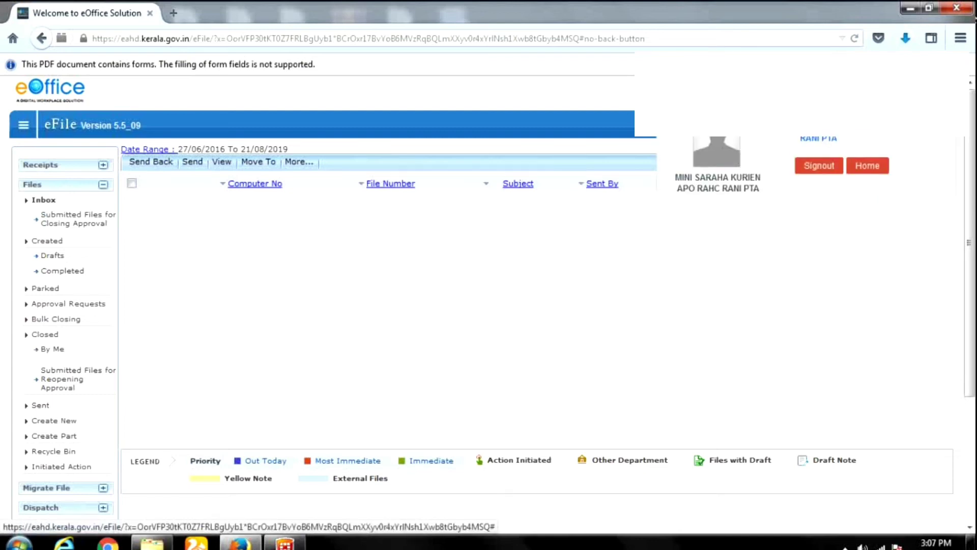
Sign out and log back in with another user's Login ID and password.
click(826, 171)
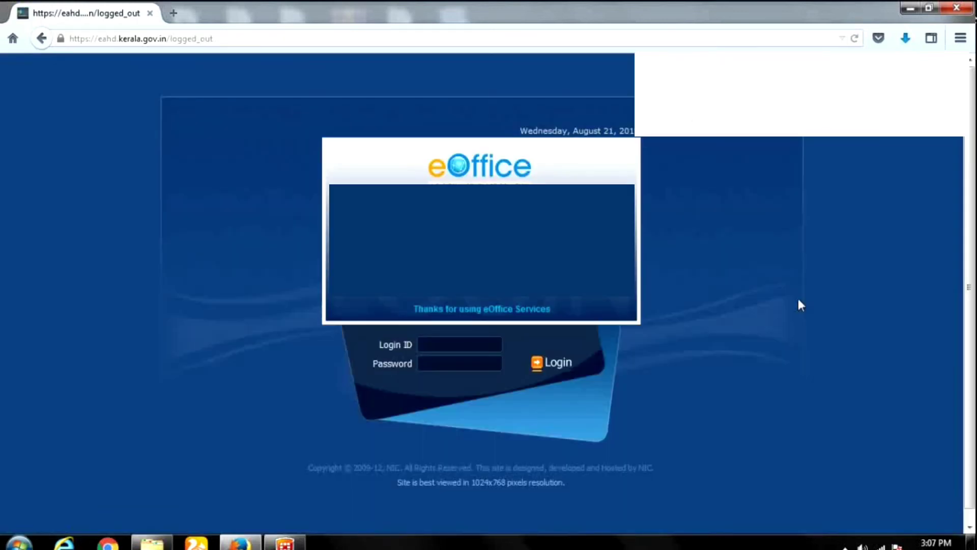
click(463, 348)
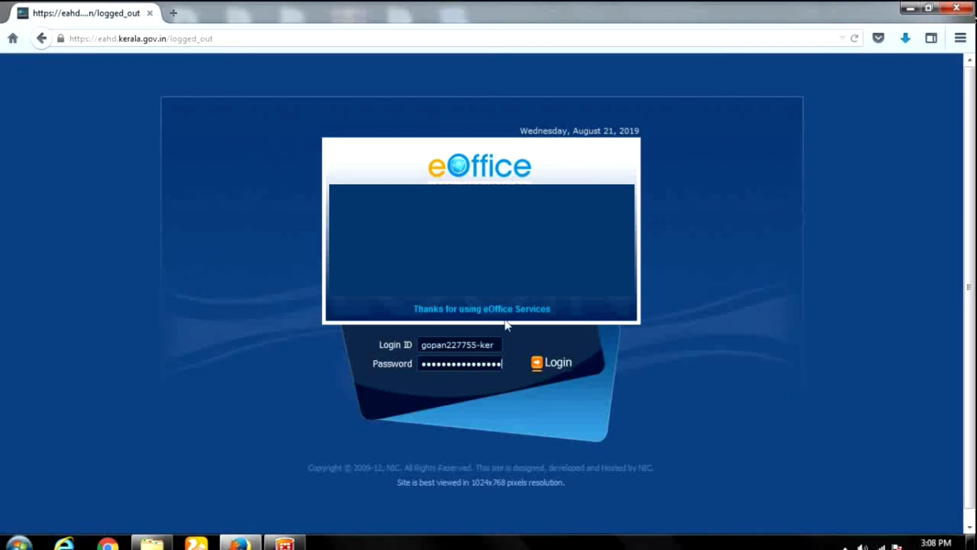
click(555, 363)
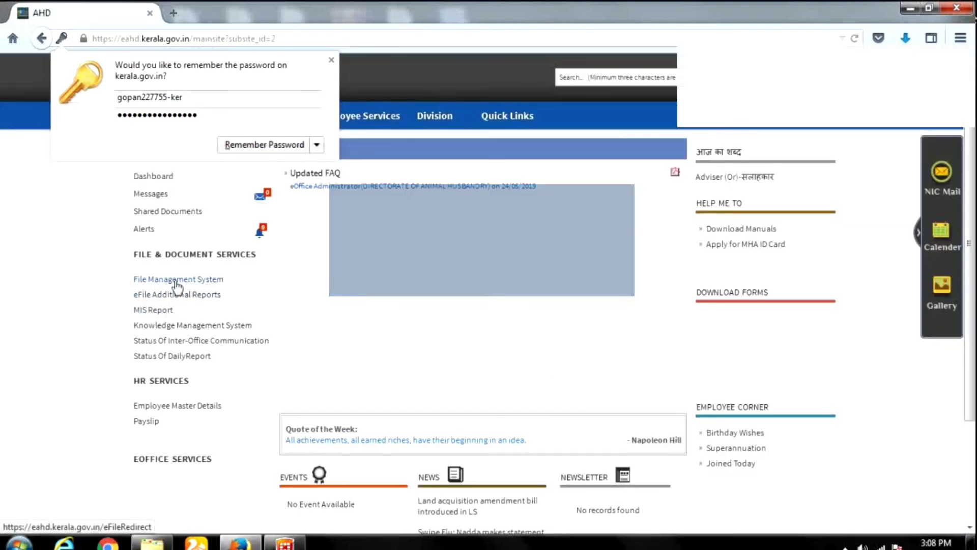
Open the Commuted Leave file from the File Management System inbox and highlight Note # 6 'Approved.'.
click(176, 280)
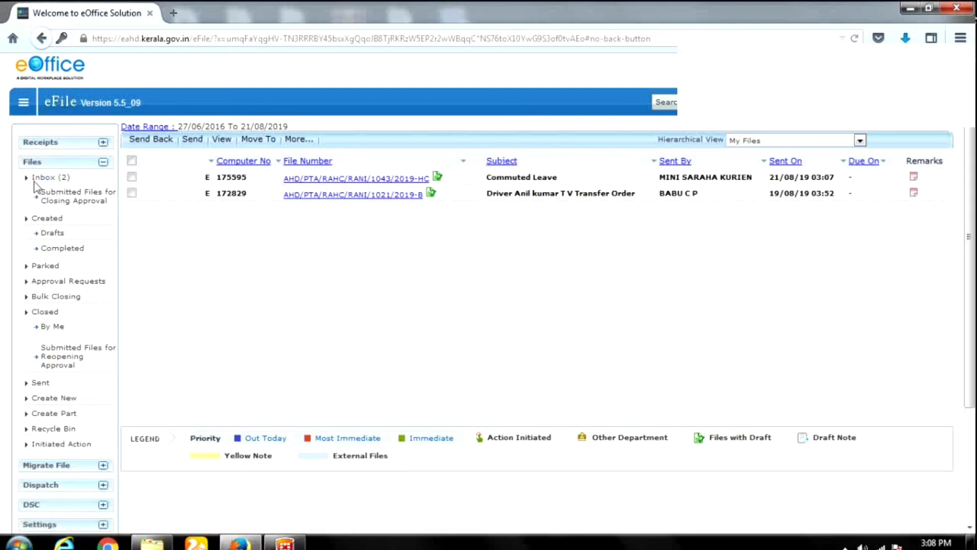
click(358, 182)
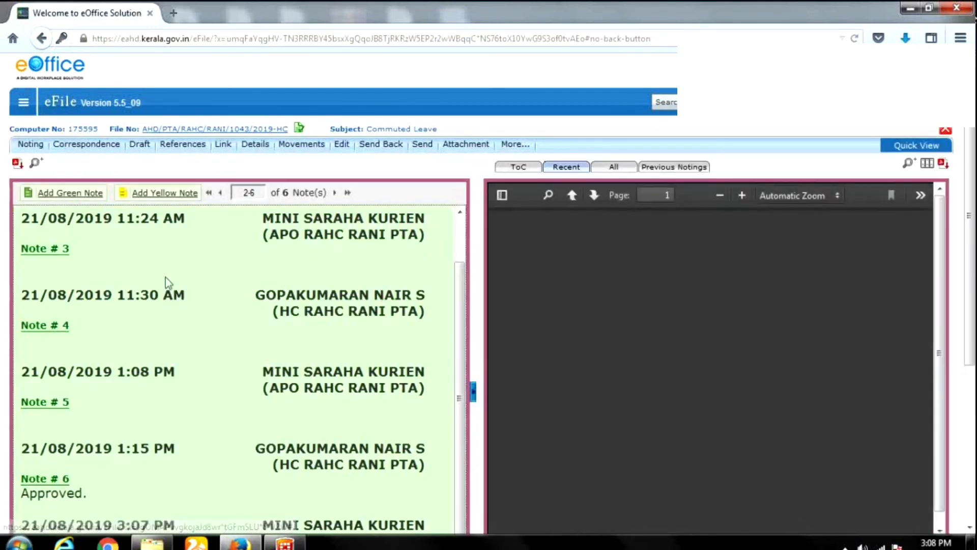
scroll(127, 305, down, 4)
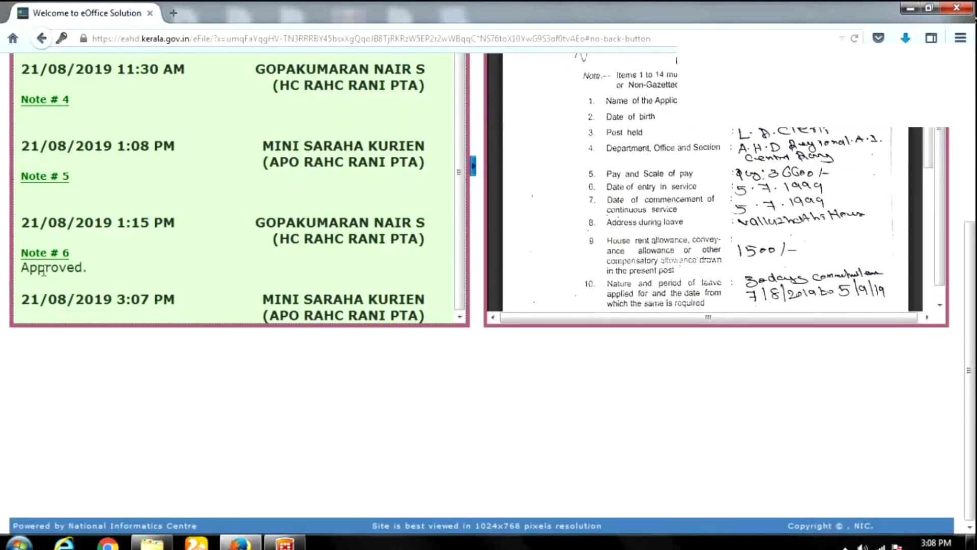
drag(21, 269, 389, 293)
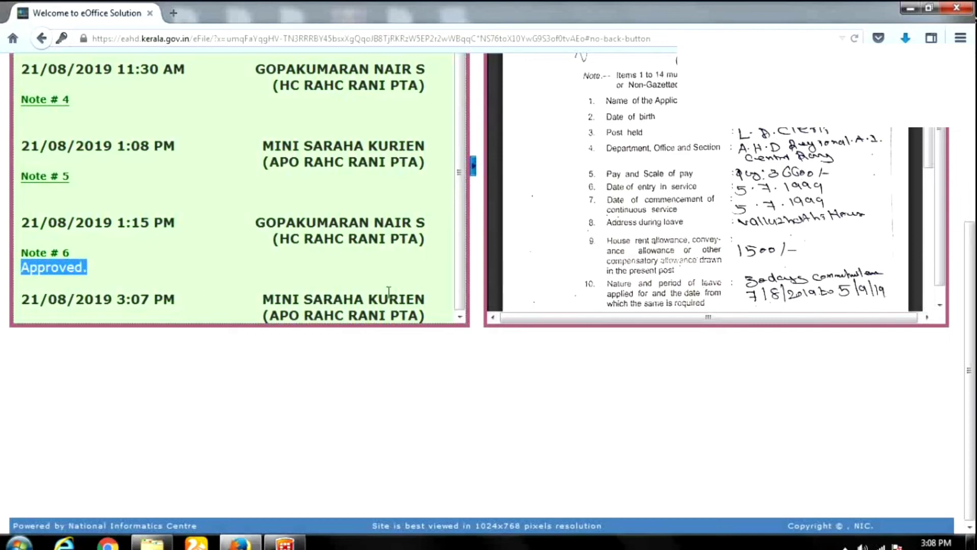
scroll(388, 293, up, 6)
mouse_move(141, 154)
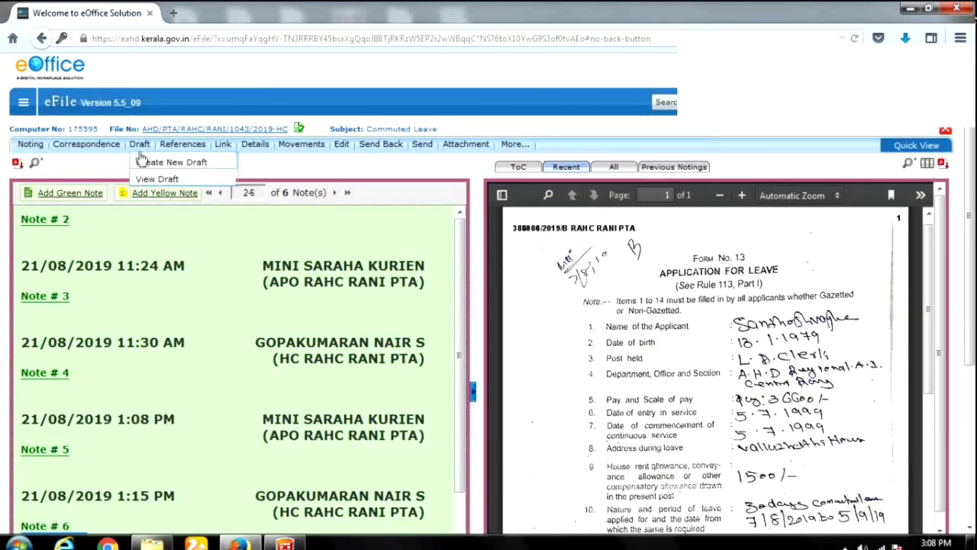
Open draft DFA/117770 version 1.3 from the file's Draft List.
click(153, 180)
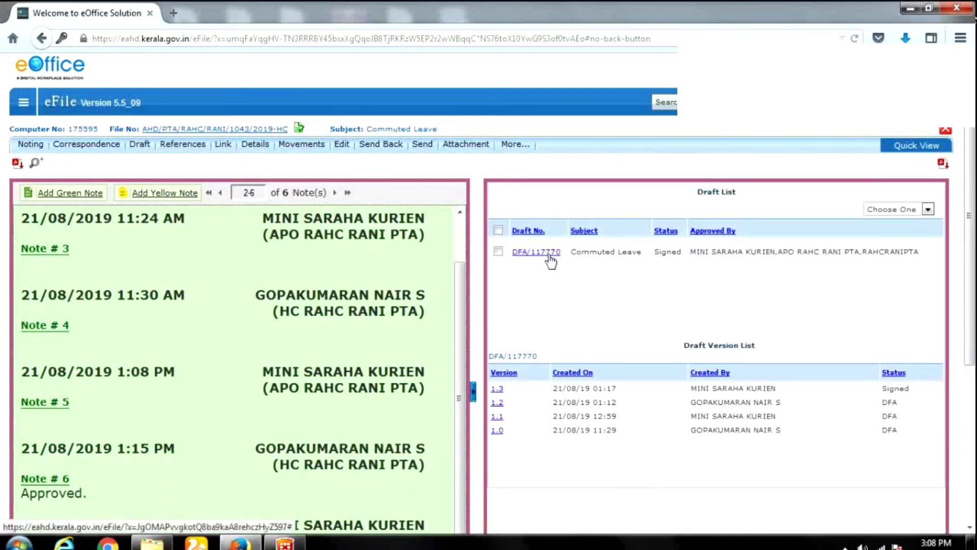
click(550, 256)
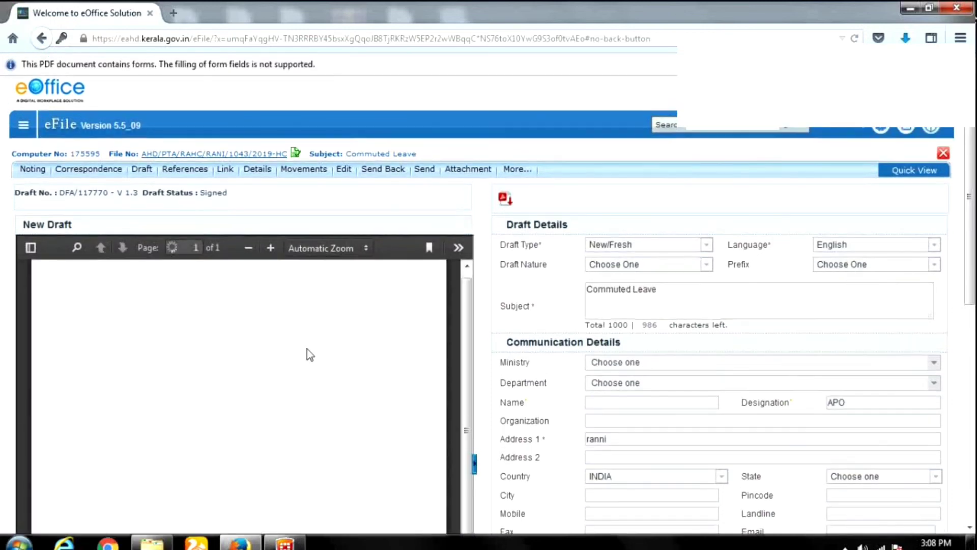
triple_click(146, 192)
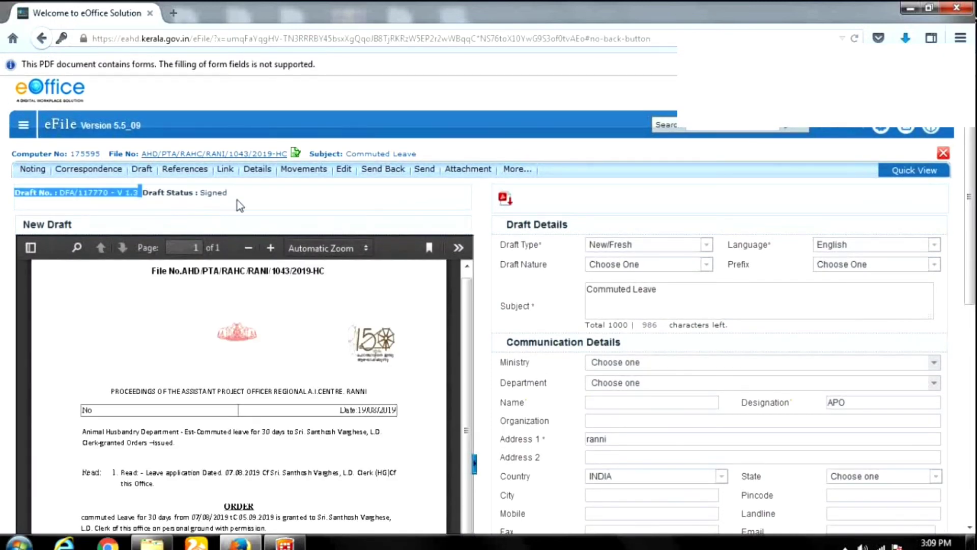
click(246, 201)
Scroll through the signed commuted-leave order and its dispatch details.
scroll(392, 265, down, 3)
scroll(691, 364, down, 10)
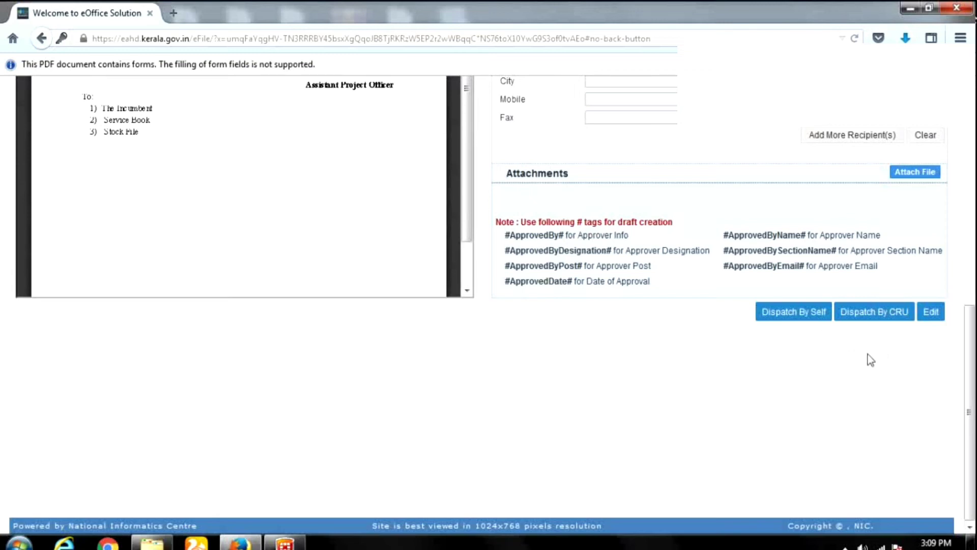
scroll(554, 314, up, 3)
scroll(554, 314, up, 10)
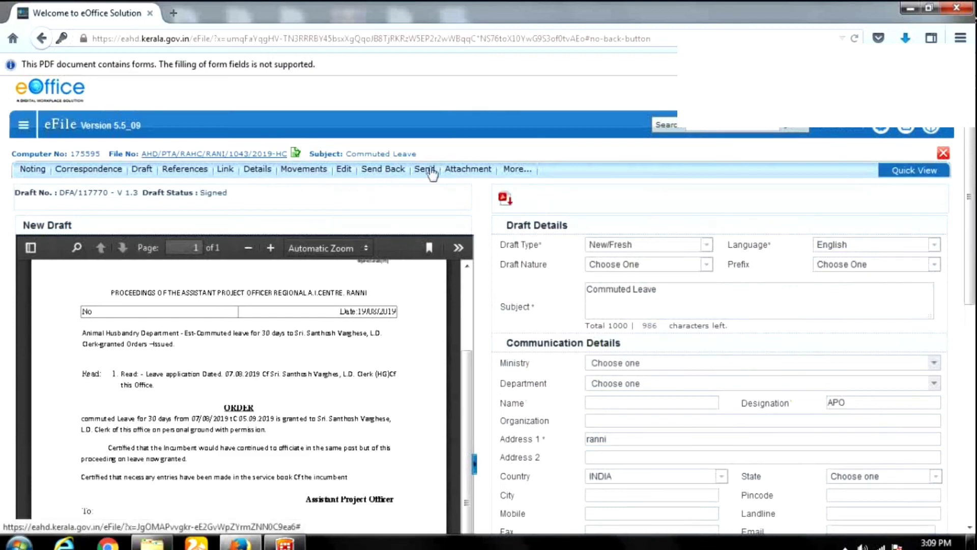
scroll(905, 331, down, 8)
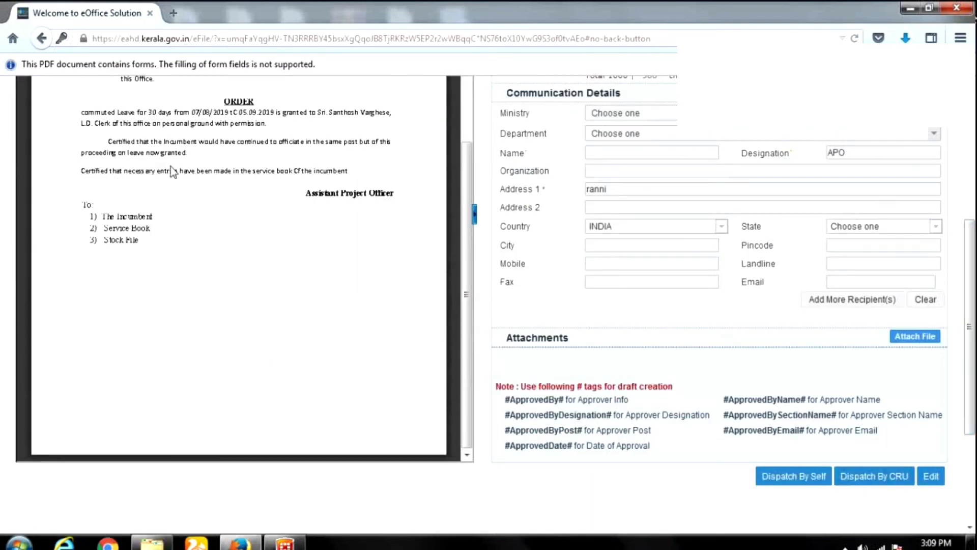
scroll(437, 305, up, 5)
scroll(482, 226, up, 5)
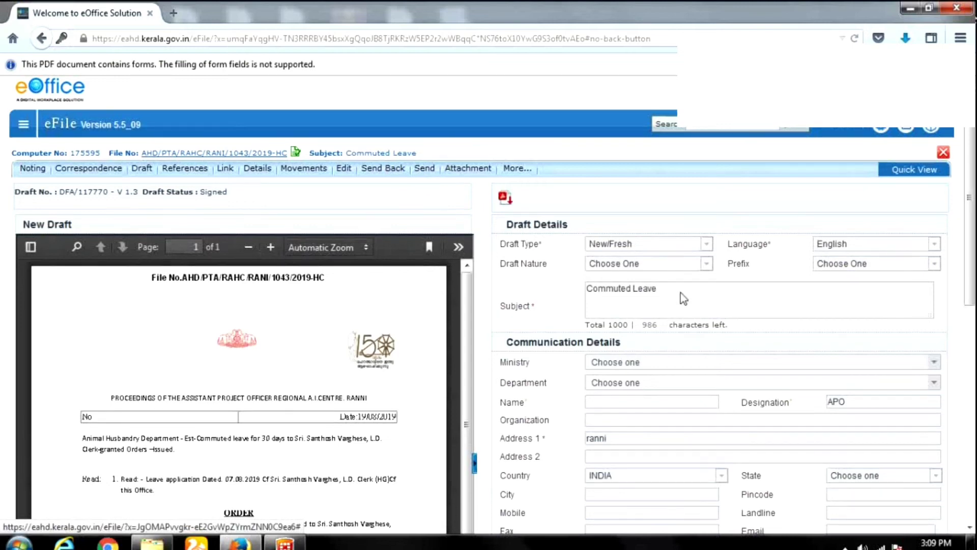
scroll(681, 290, down, 5)
scroll(383, 199, up, 4)
scroll(628, 283, down, 5)
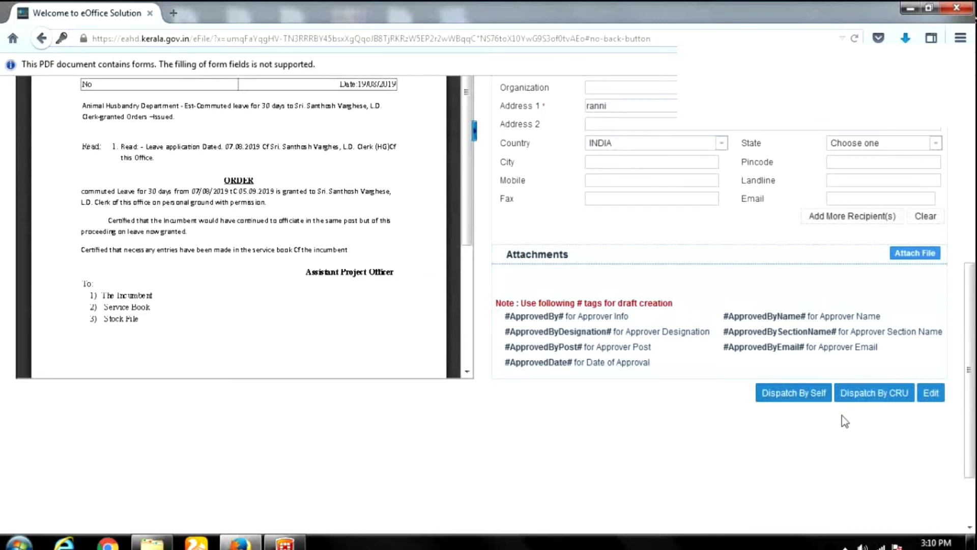
Start Dispatch By Self with Email Details ticked and the recipient's e-mail address in To.
click(802, 396)
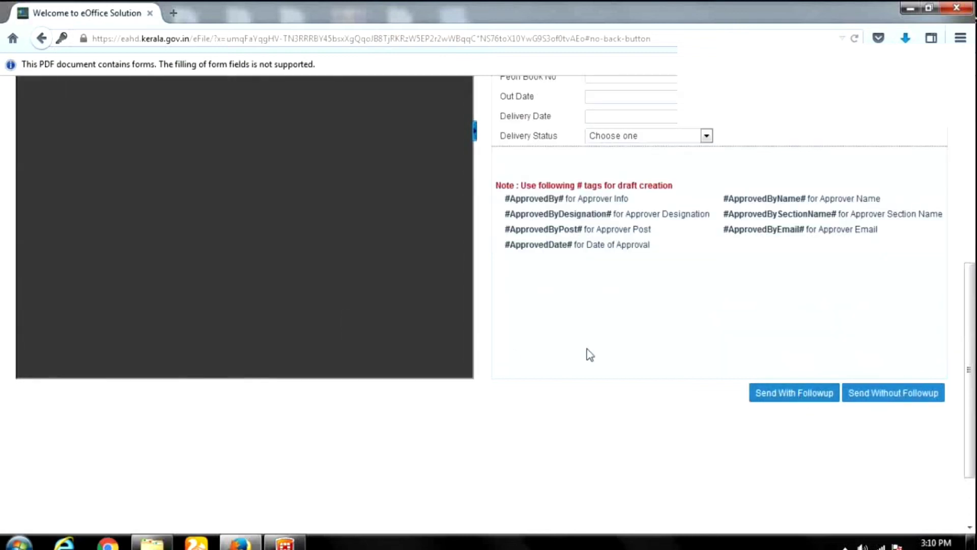
scroll(612, 359, up, 3)
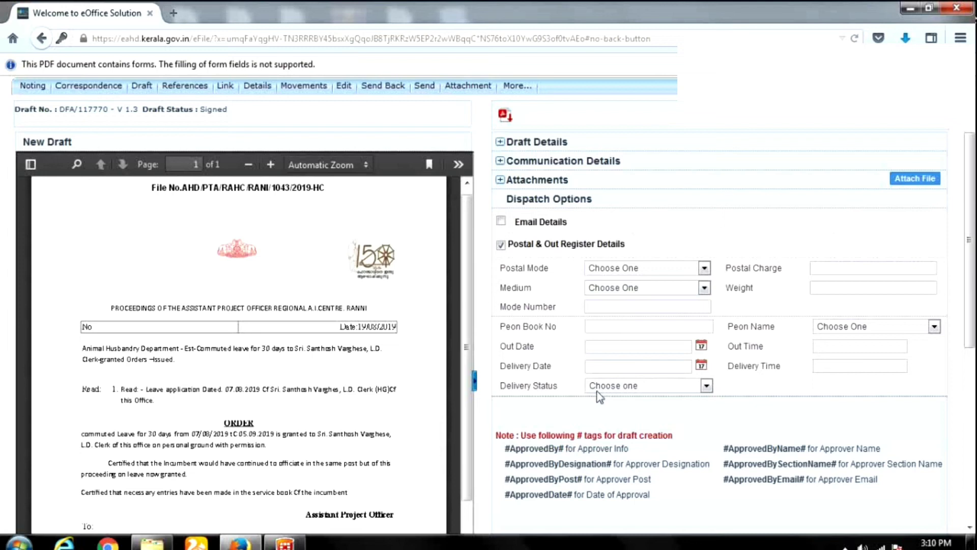
click(502, 221)
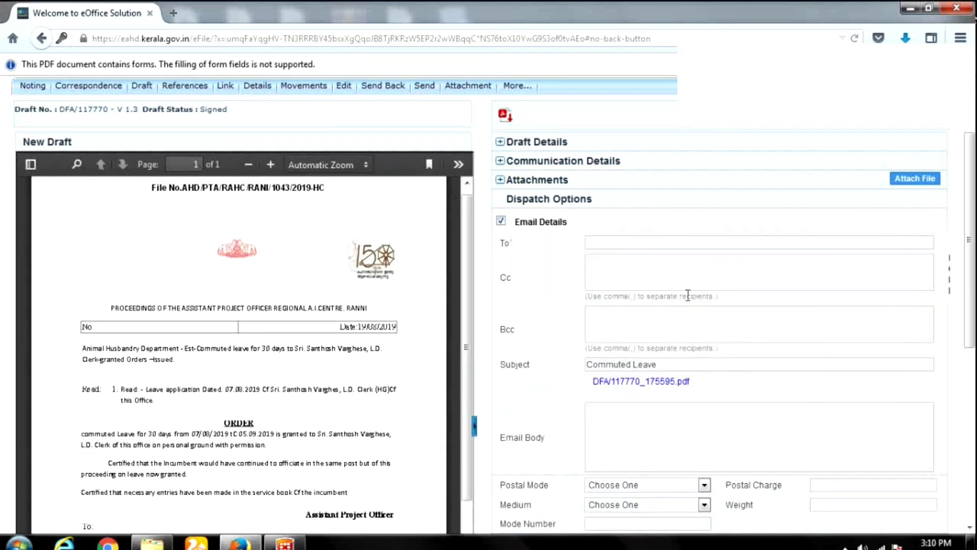
click(620, 242)
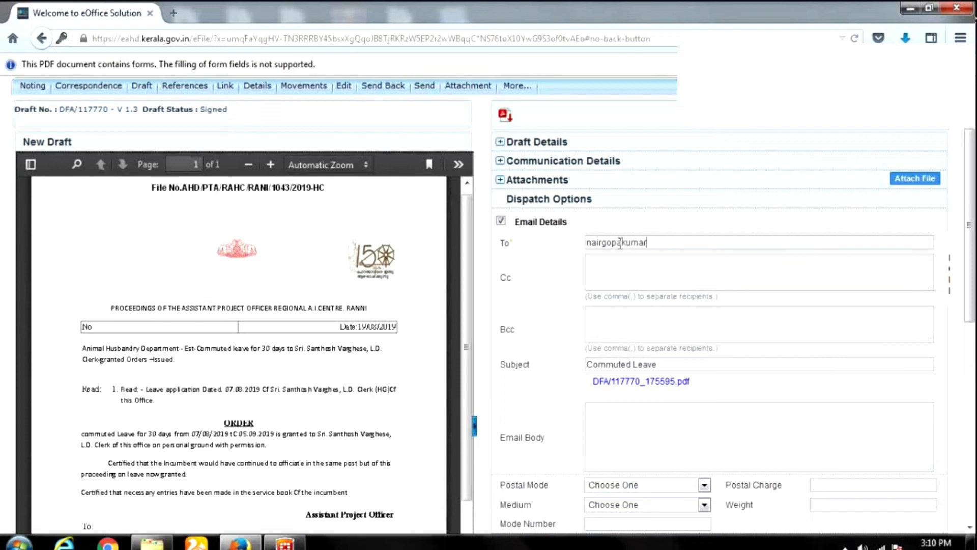
Dispatch the signed draft without any follow-up.
scroll(654, 402, down, 1)
scroll(655, 404, down, 2)
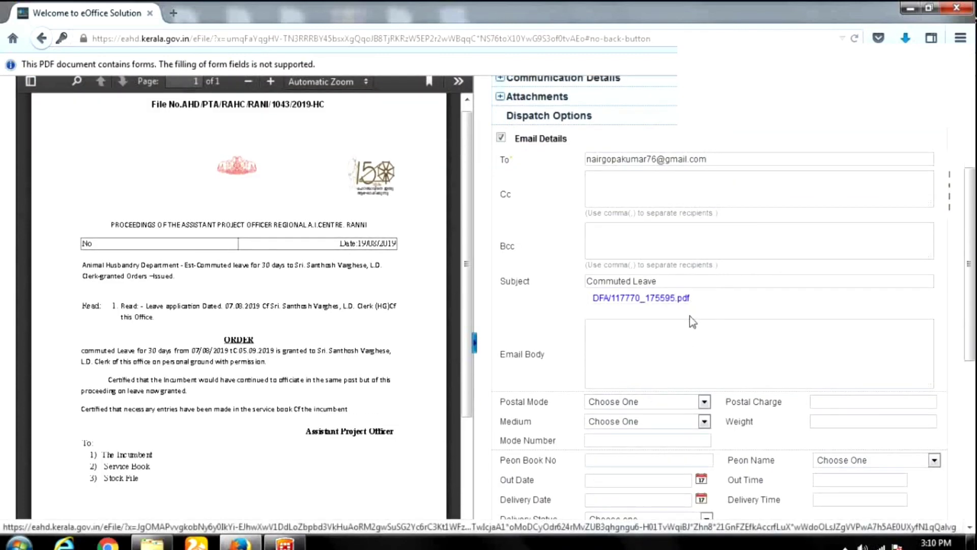
scroll(723, 351, down, 3)
scroll(757, 380, down, 1)
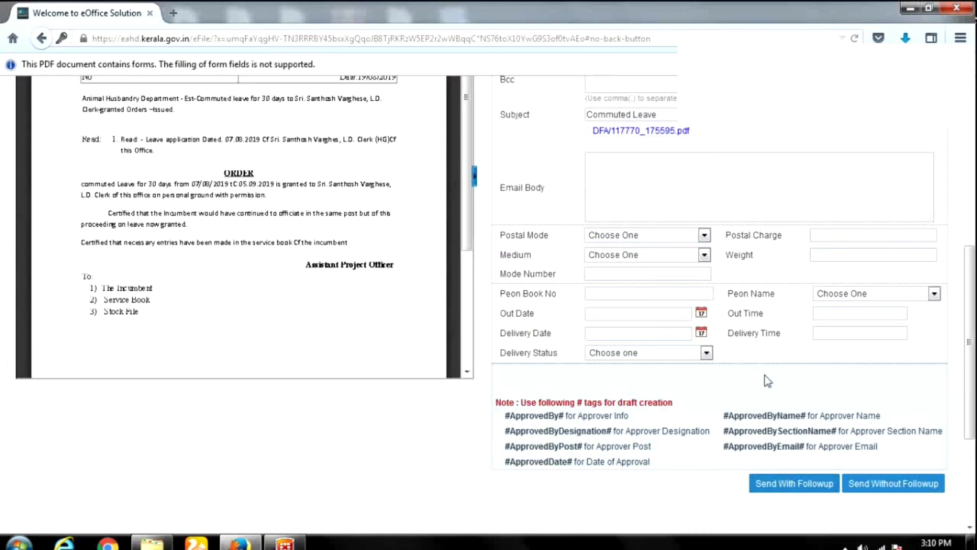
click(886, 491)
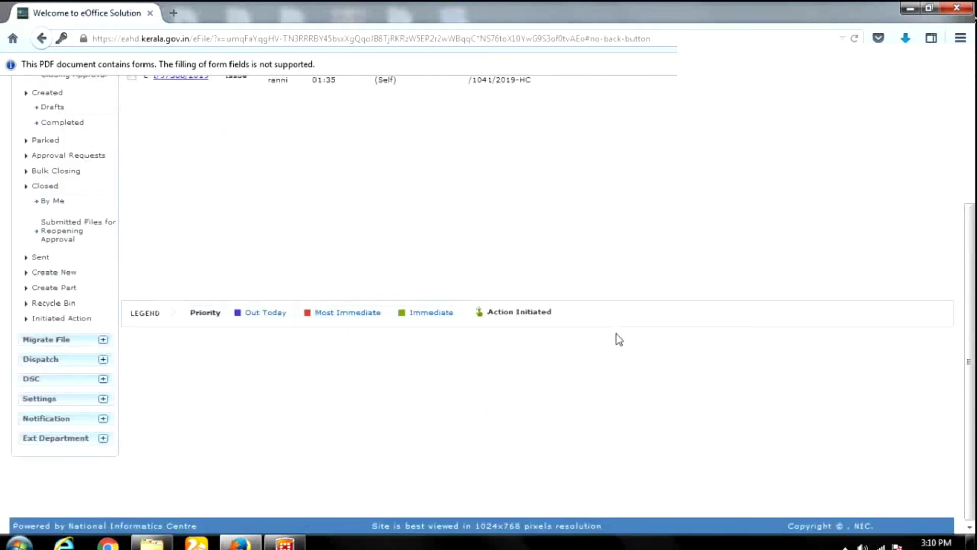
Verify the dispatch status reads Issued & Dispatched, then return to the Inbox.
scroll(617, 336, up, 5)
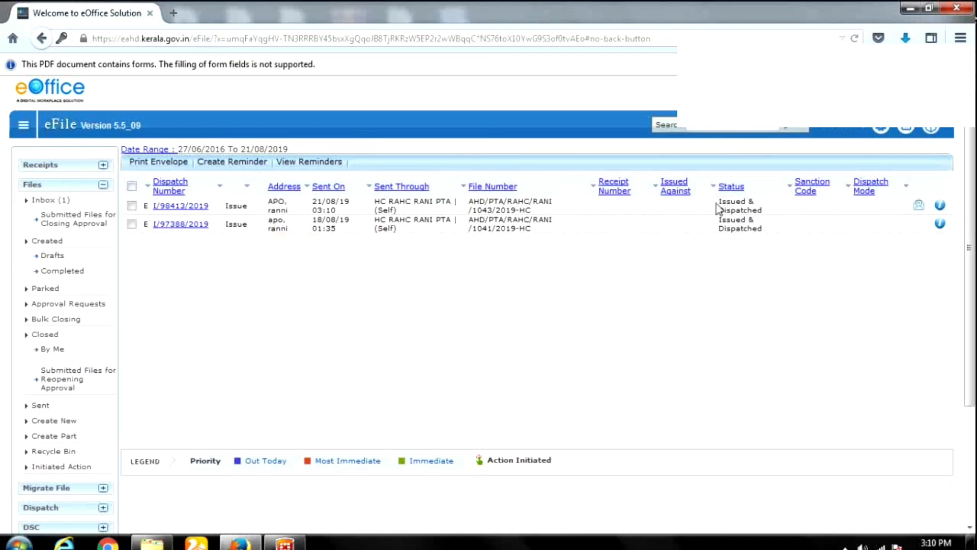
drag(720, 203, 766, 213)
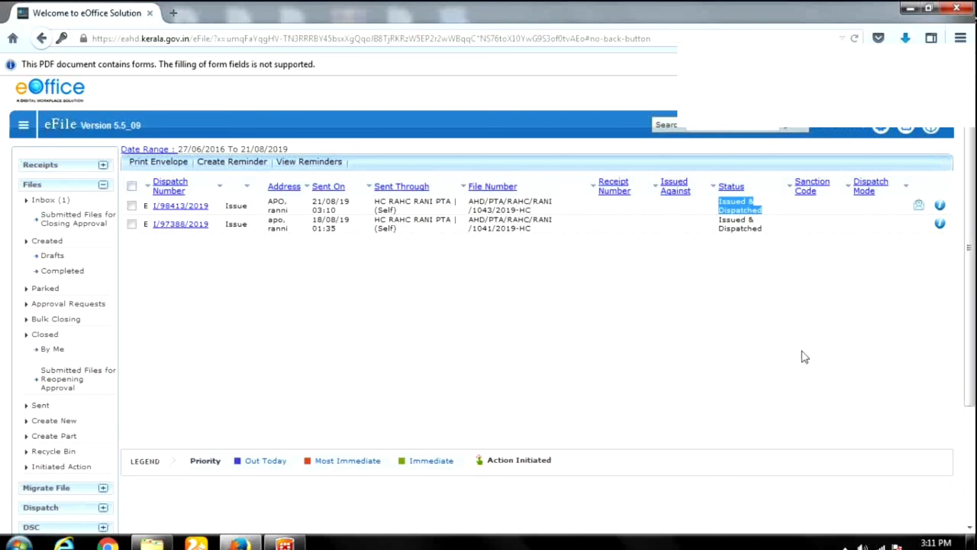
click(44, 203)
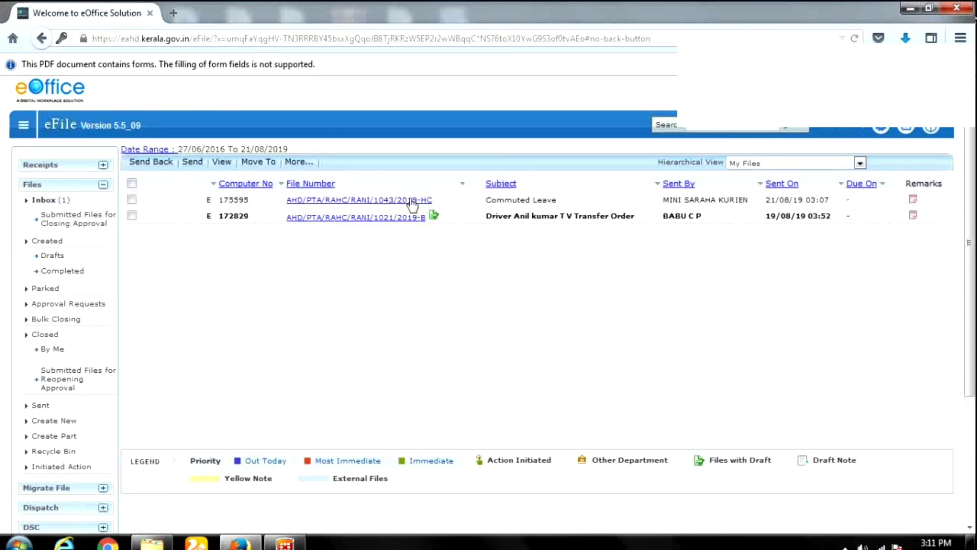
click(412, 201)
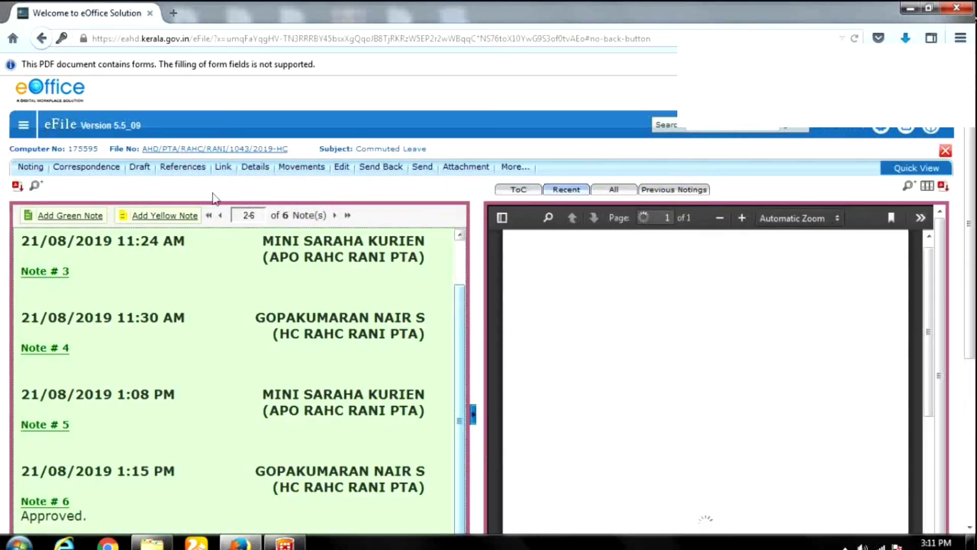
click(139, 167)
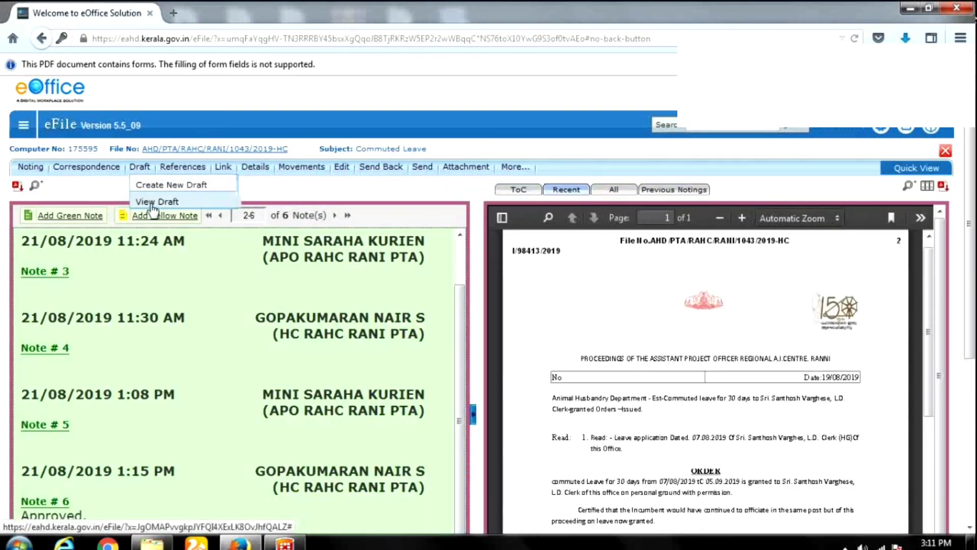
click(151, 202)
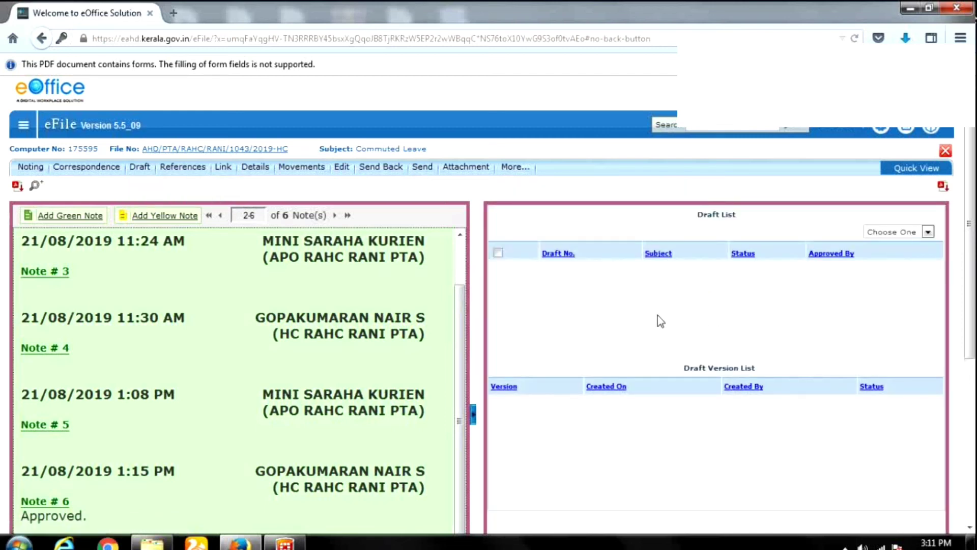
click(140, 167)
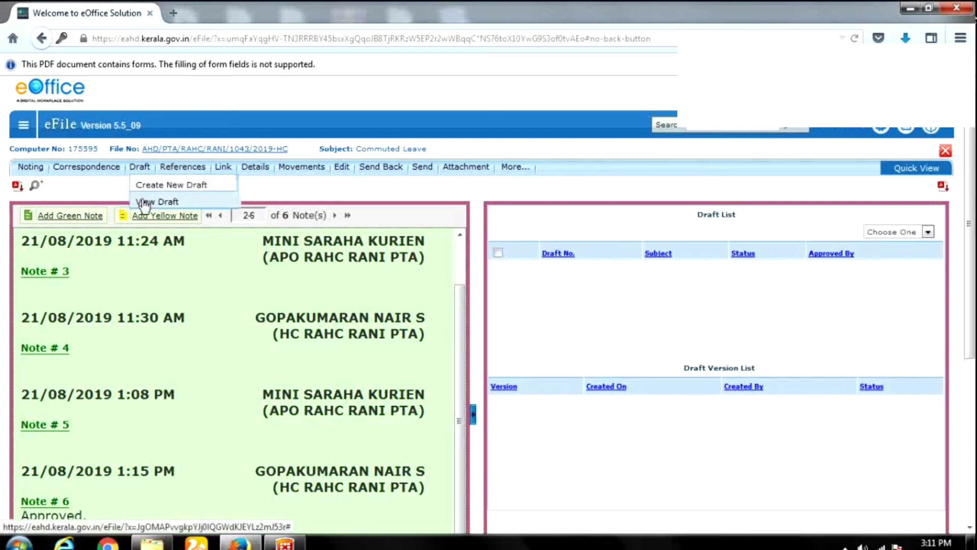
click(144, 202)
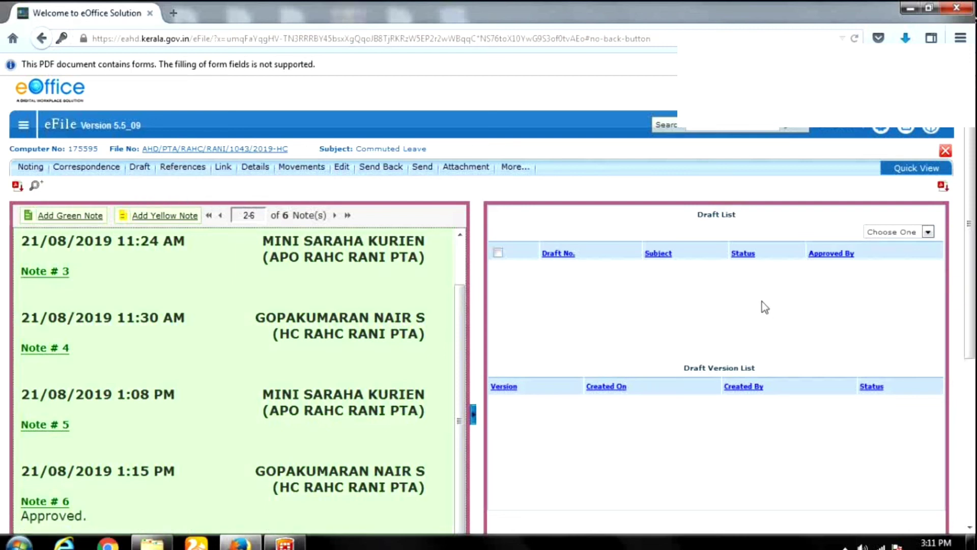
scroll(755, 371, down, 3)
scroll(646, 325, up, 4)
click(25, 131)
click(51, 201)
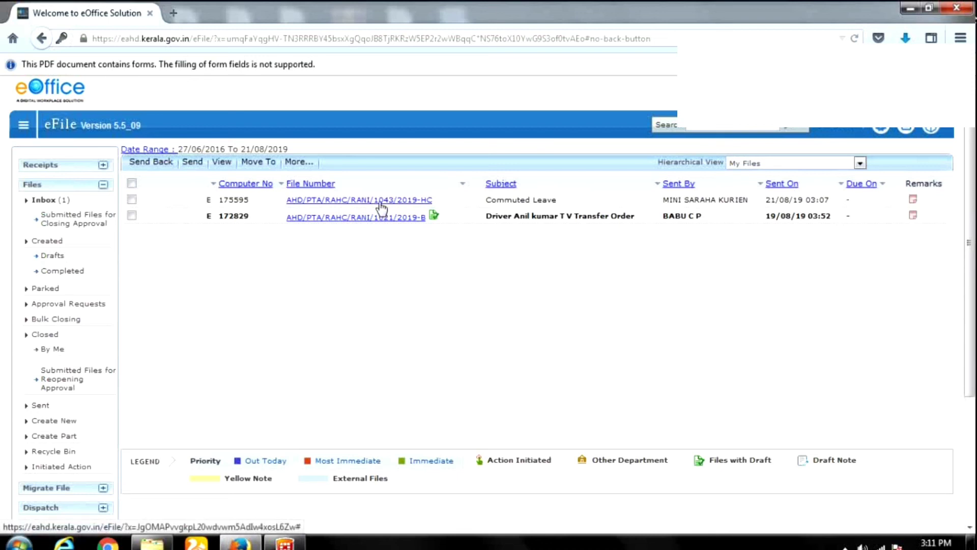
Open file AHD/PTA/RAHC/RANI/1043/2019-HC, review its notes and order PDF, and start a green note.
click(381, 203)
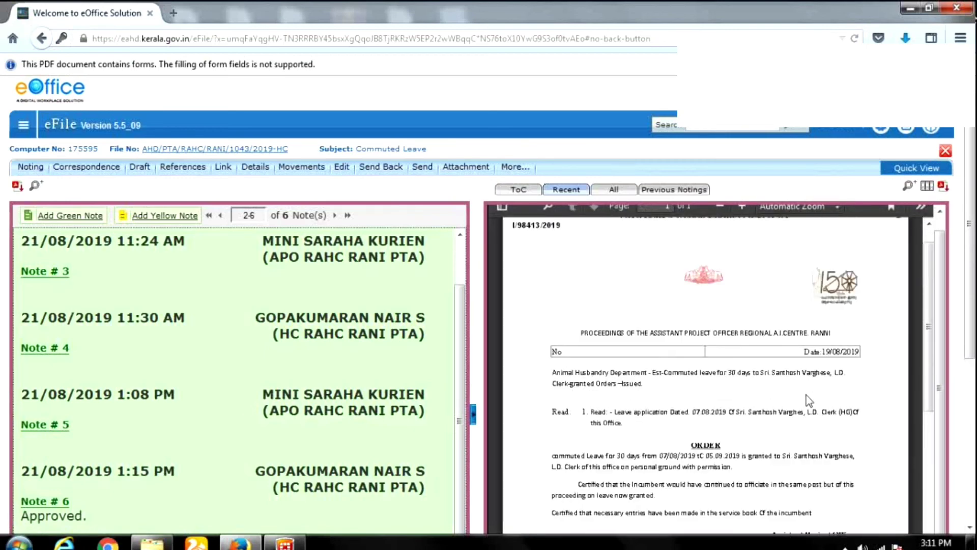
scroll(810, 394, down, 10)
scroll(820, 414, up, 4)
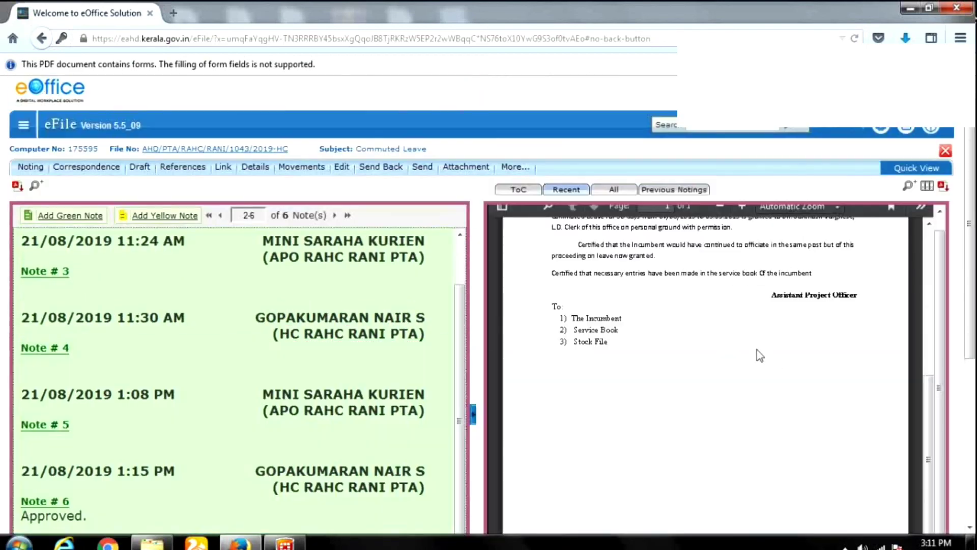
scroll(756, 350, up, 3)
scroll(612, 334, up, 1)
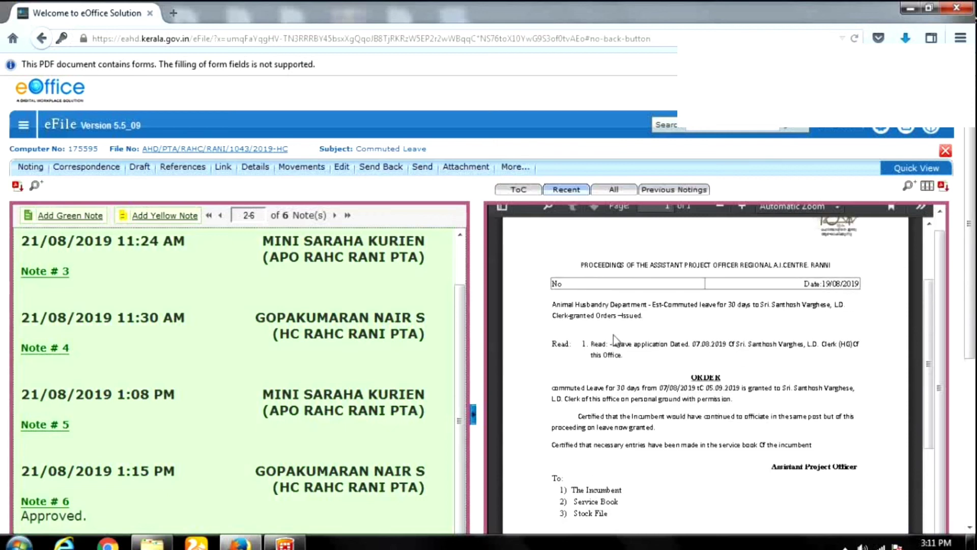
scroll(32, 240, up, 1)
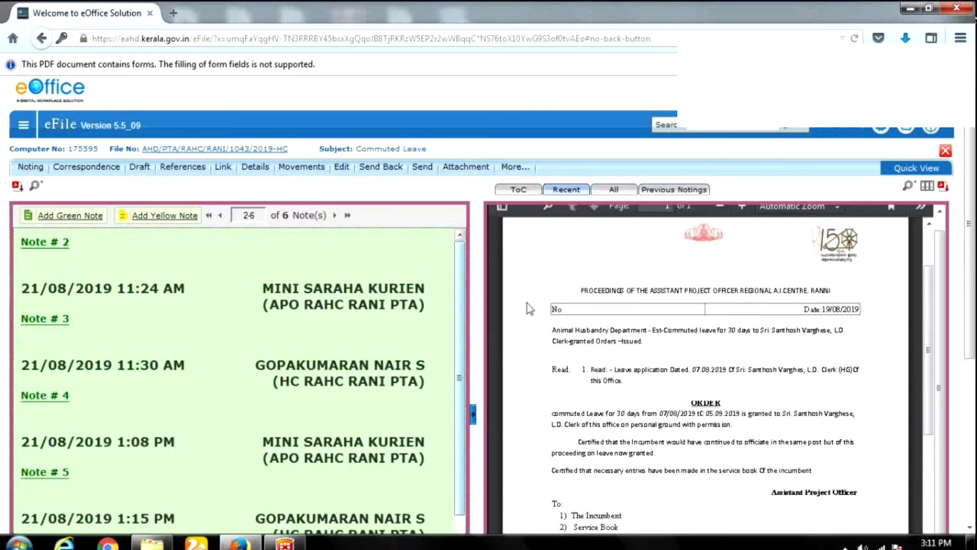
scroll(153, 357, down, 4)
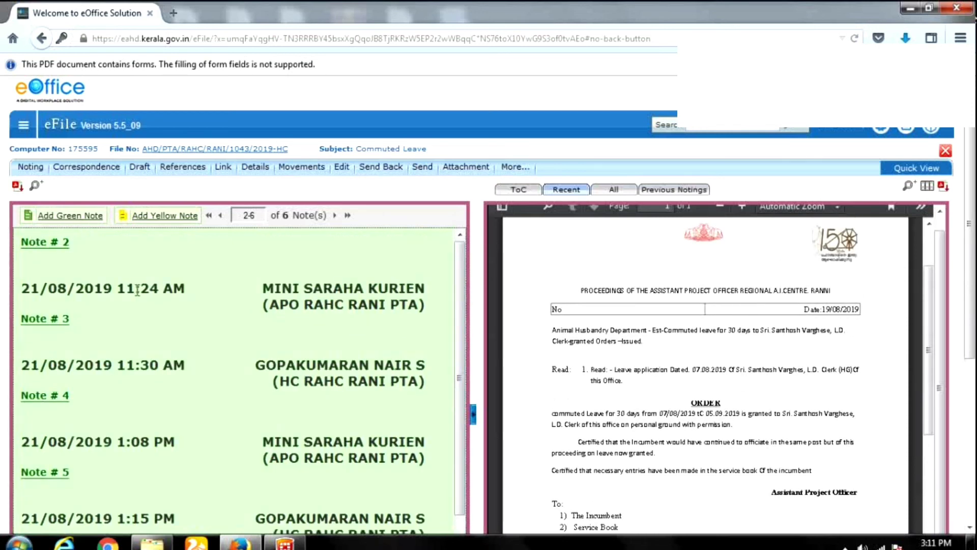
scroll(161, 327, up, 4)
click(69, 216)
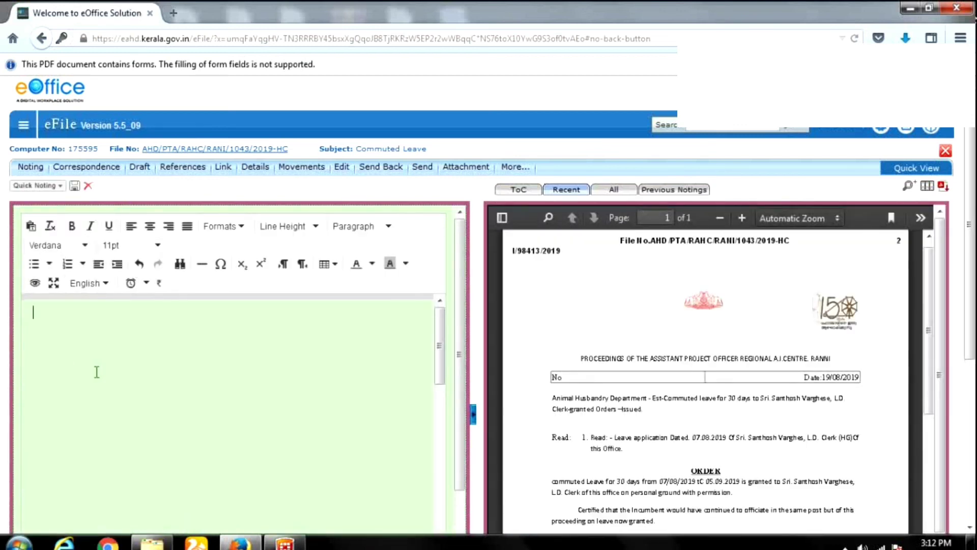
Look over the User Defined quick noting phrases and close them without inserting any.
click(60, 186)
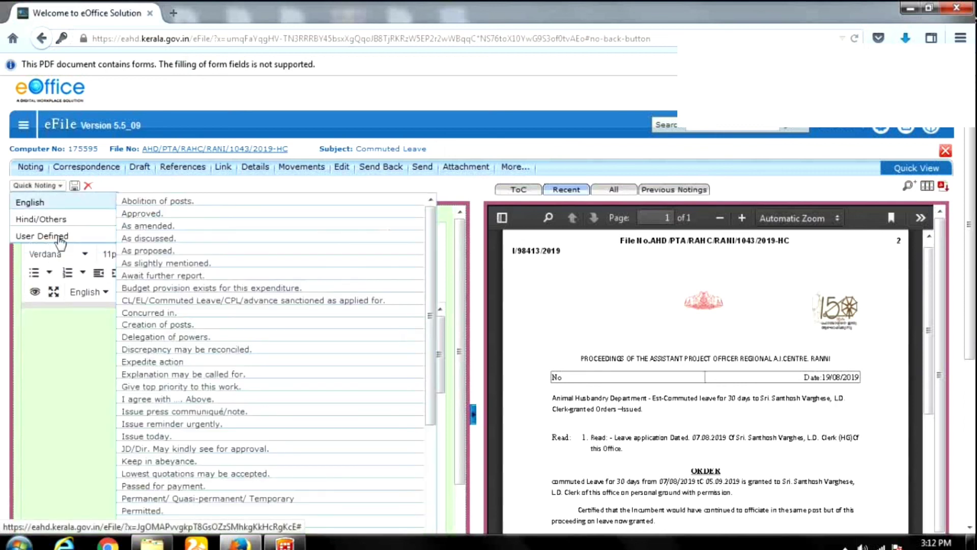
mouse_move(65, 236)
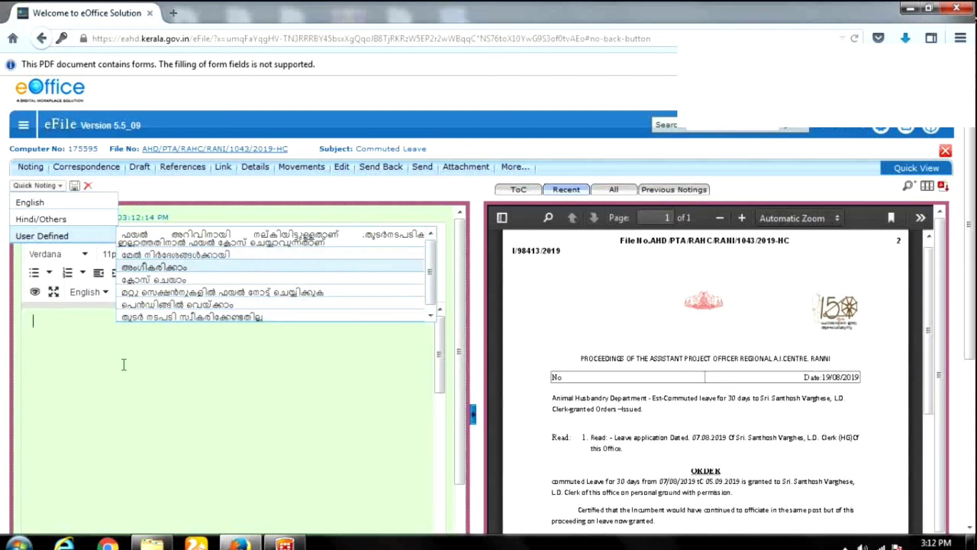
click(89, 341)
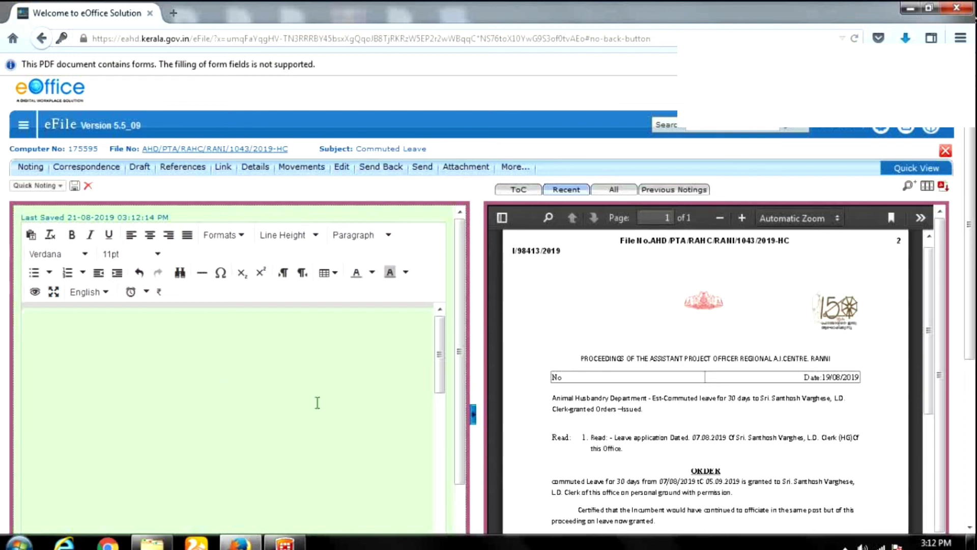
Bring up the More... menu of file actions.
click(511, 168)
mouse_move(522, 189)
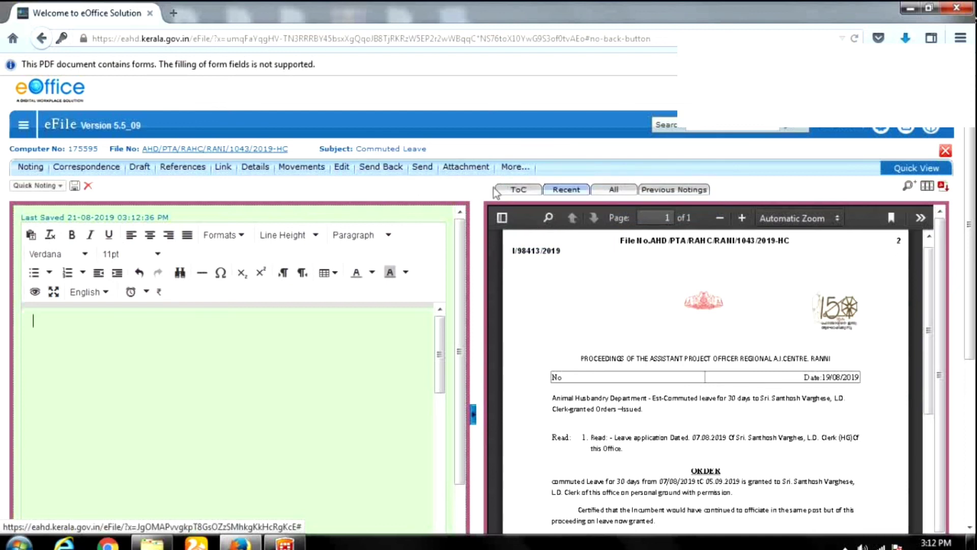
click(521, 170)
click(524, 172)
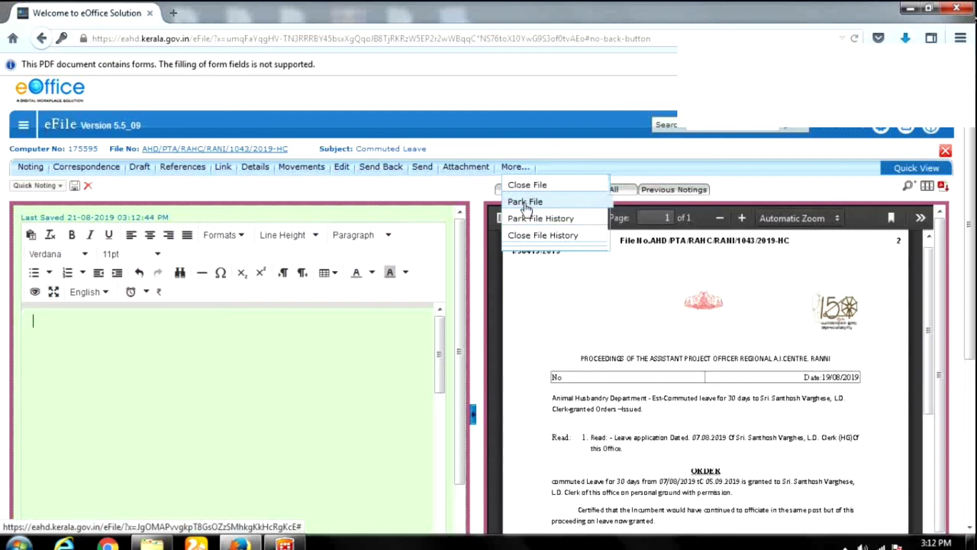
Cancel the Park File confirmation, then show the More... > Close File submenu.
click(526, 203)
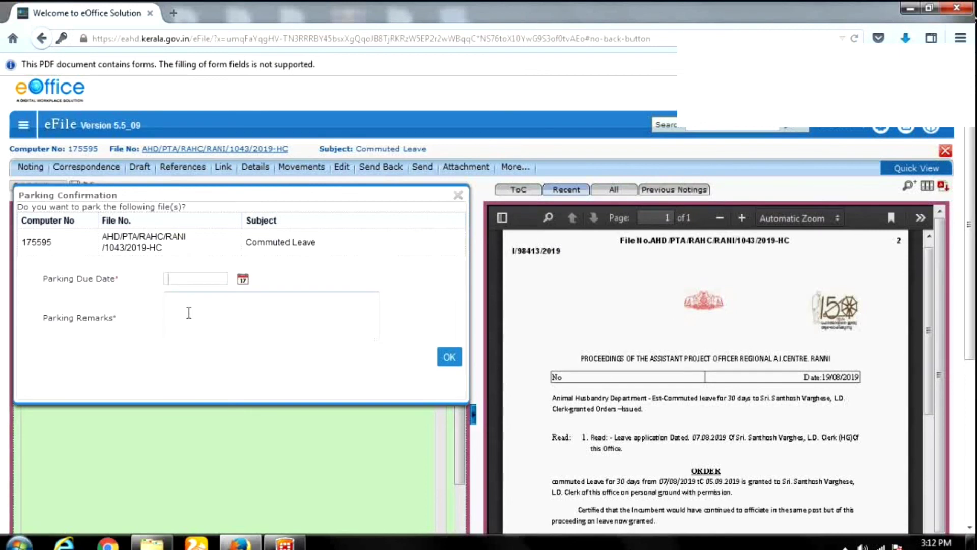
click(458, 195)
click(513, 168)
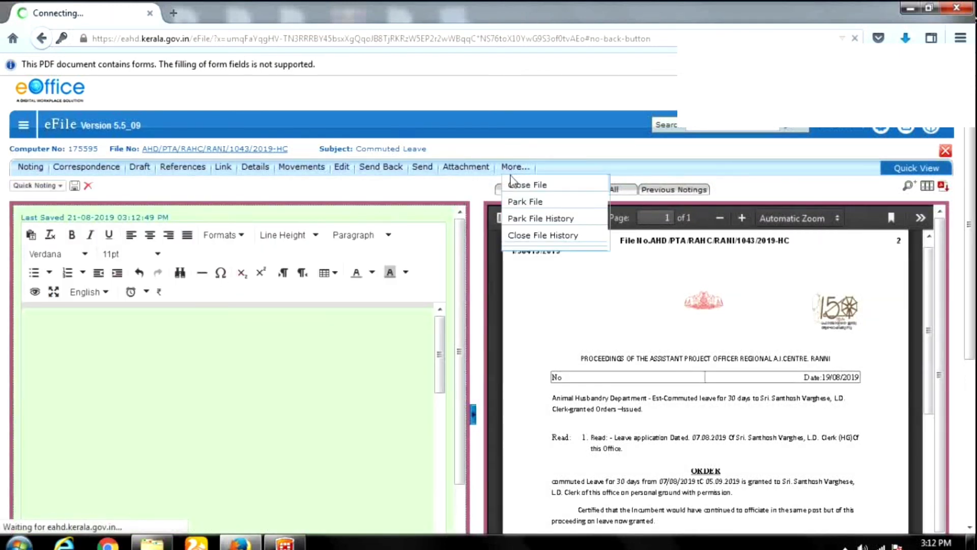
mouse_move(511, 182)
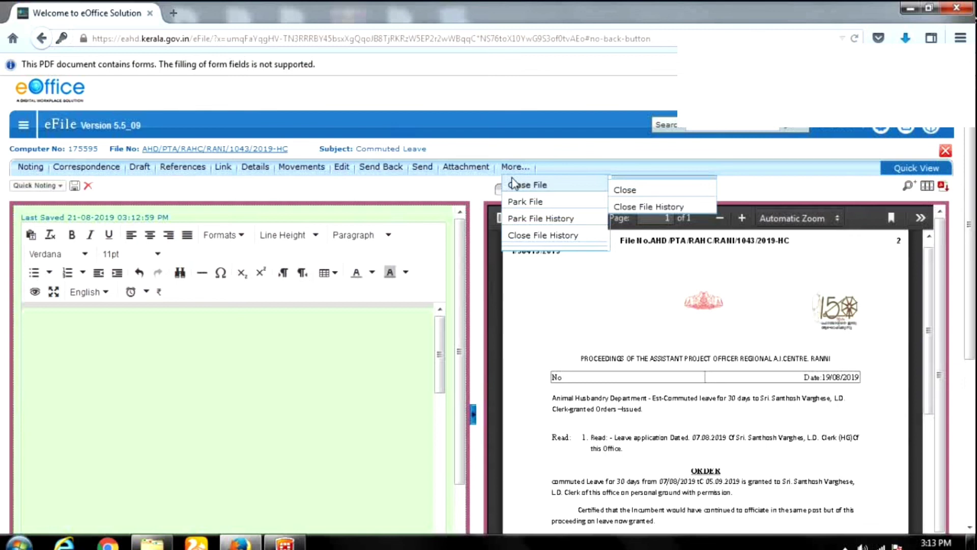
Choose Close File and look through the file's closing cover page.
click(515, 185)
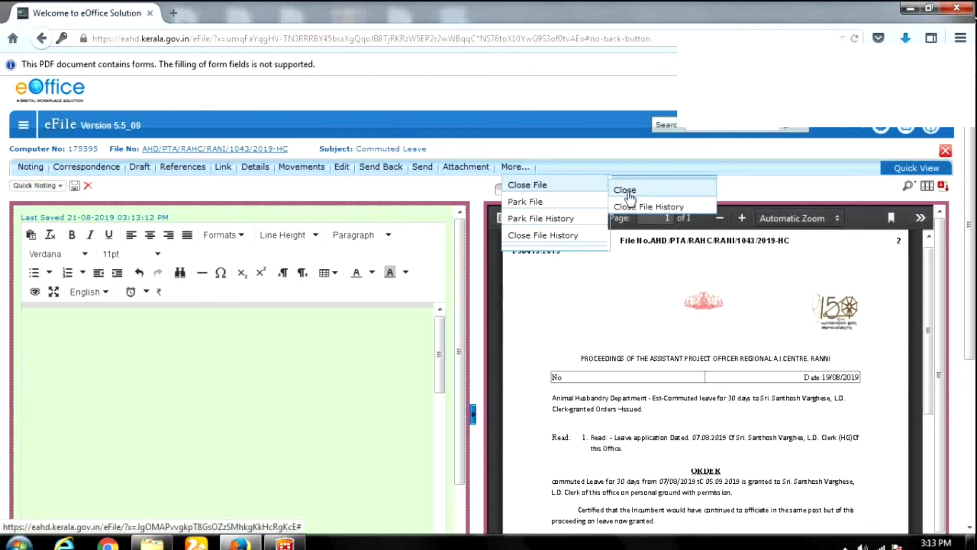
click(630, 193)
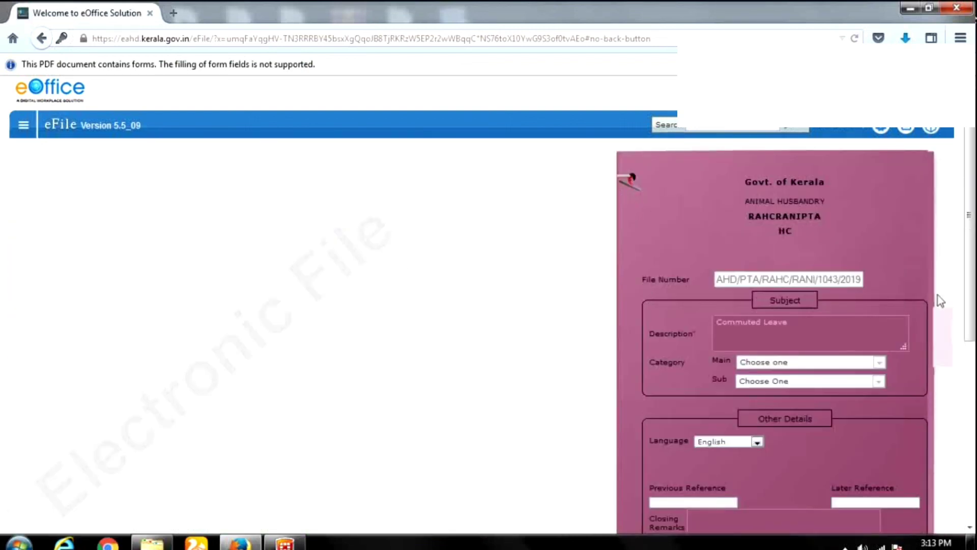
scroll(956, 324, down, 3)
scroll(956, 324, down, 2)
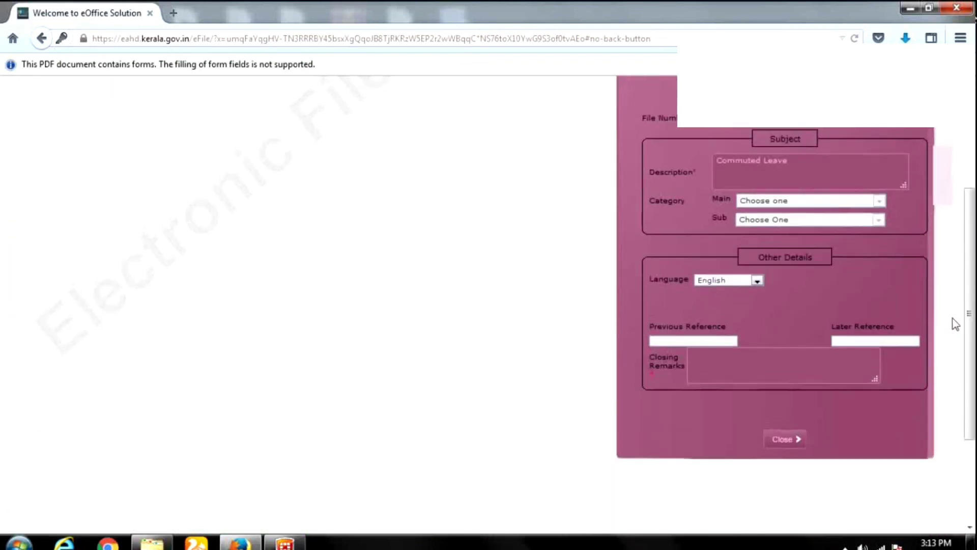
scroll(956, 325, up, 5)
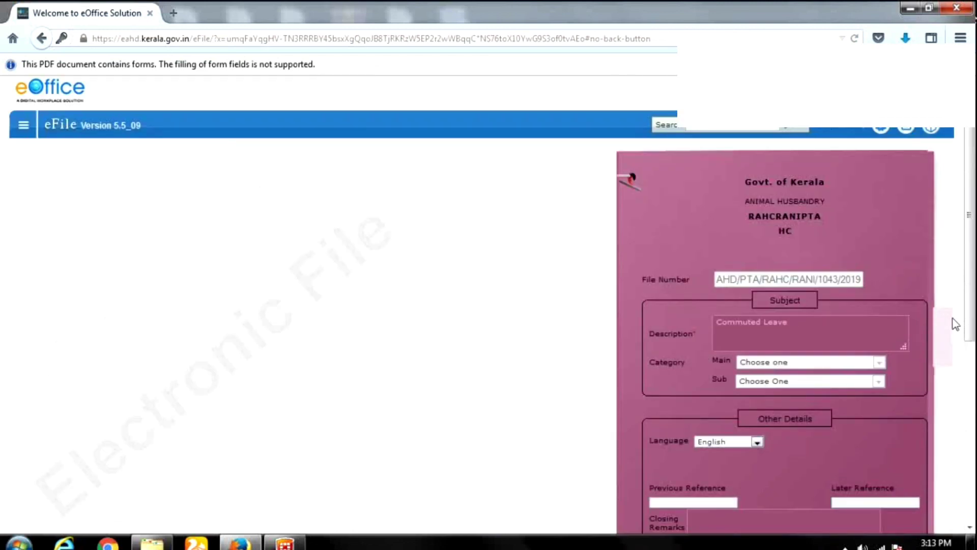
scroll(956, 324, down, 3)
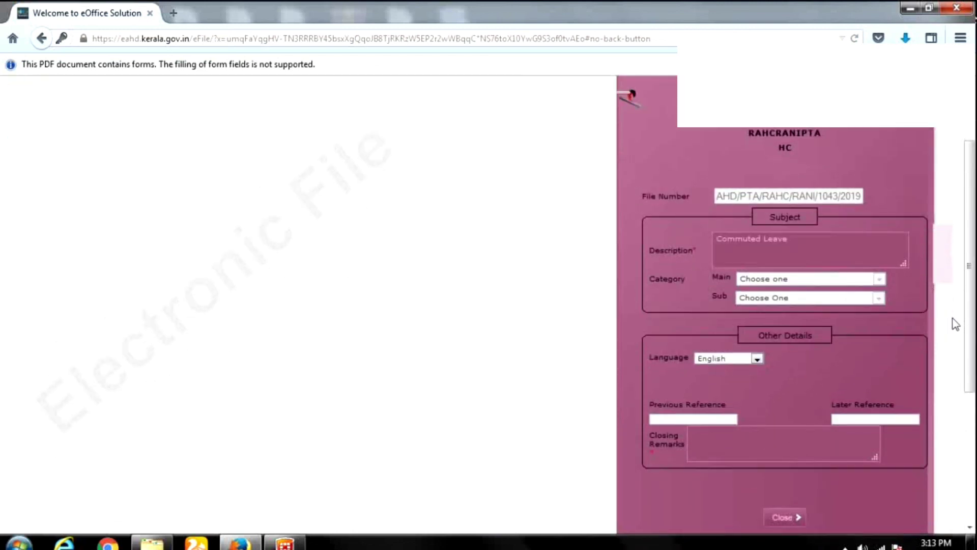
scroll(956, 324, down, 3)
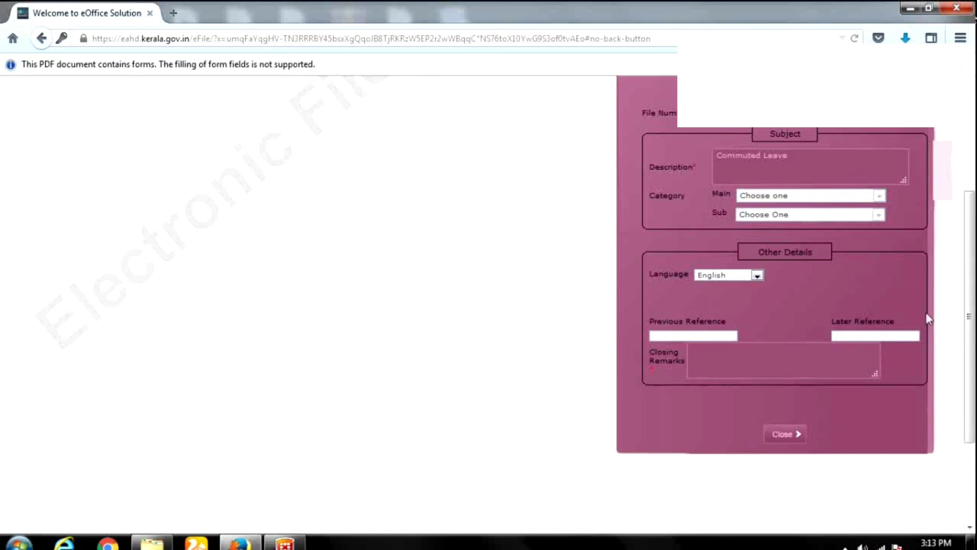
Enter closing remarks 'No Action', submit, and confirm closing the file.
click(714, 354)
scroll(818, 306, up, 6)
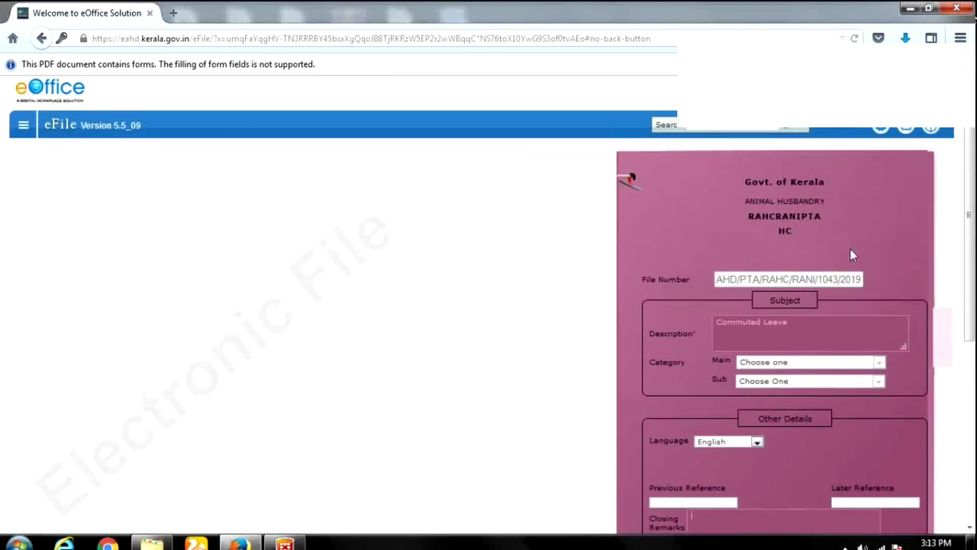
scroll(850, 249, down, 3)
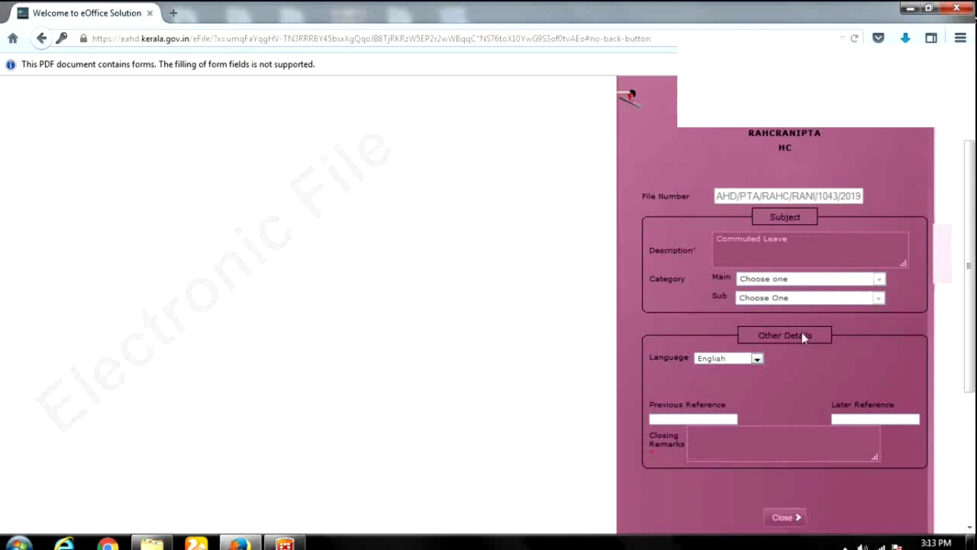
scroll(778, 355, down, 7)
scroll(779, 355, down, 1)
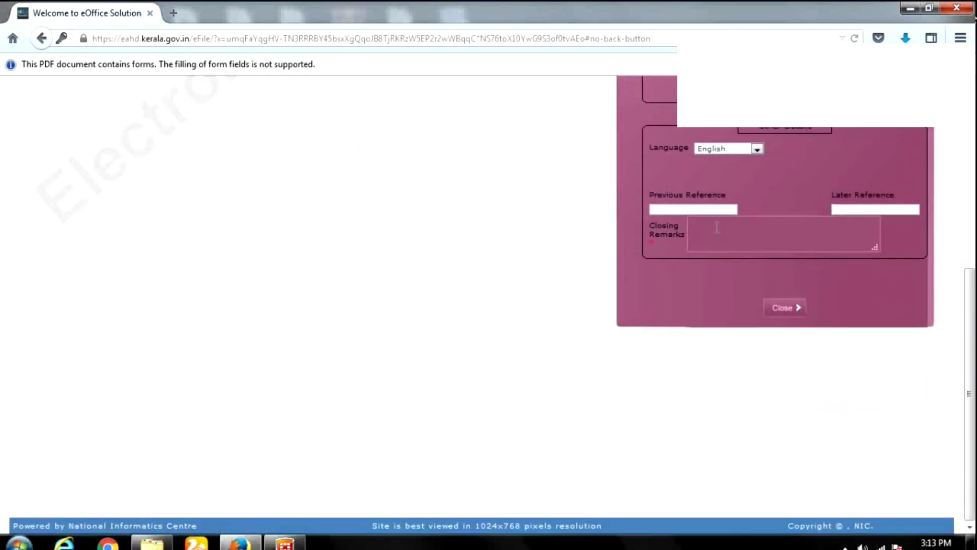
click(717, 227)
text(No Action)
click(785, 308)
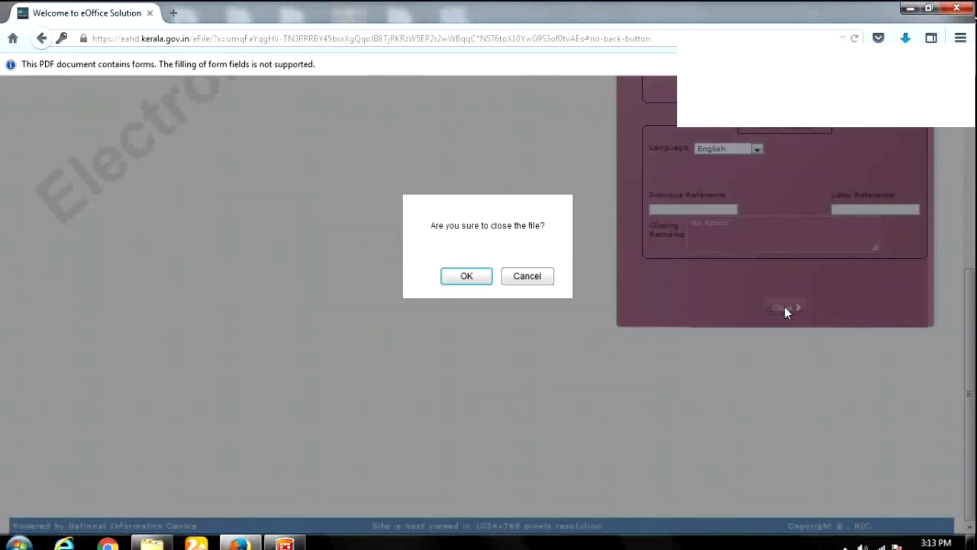
click(465, 276)
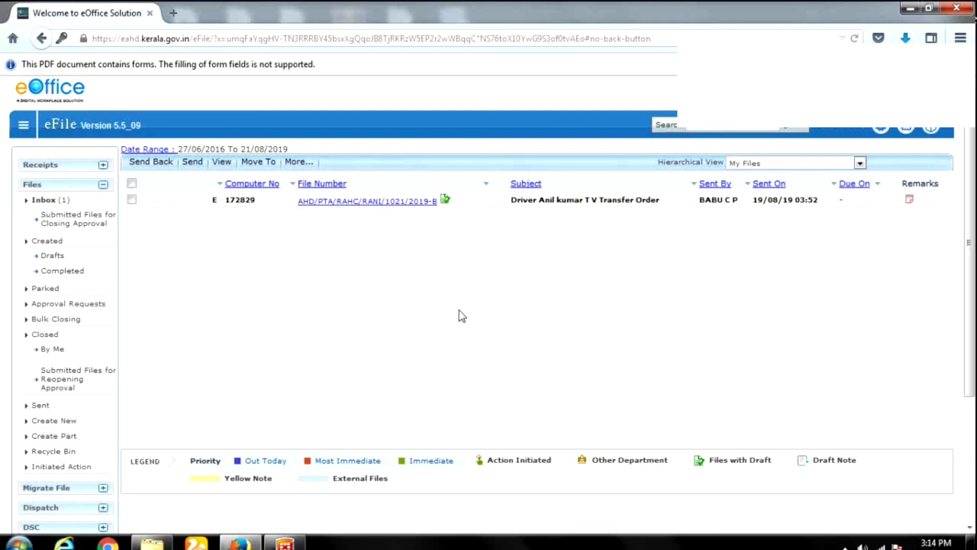
Open Files > Create New and scroll through the form to its Migrate File section.
scroll(343, 275, down, 3)
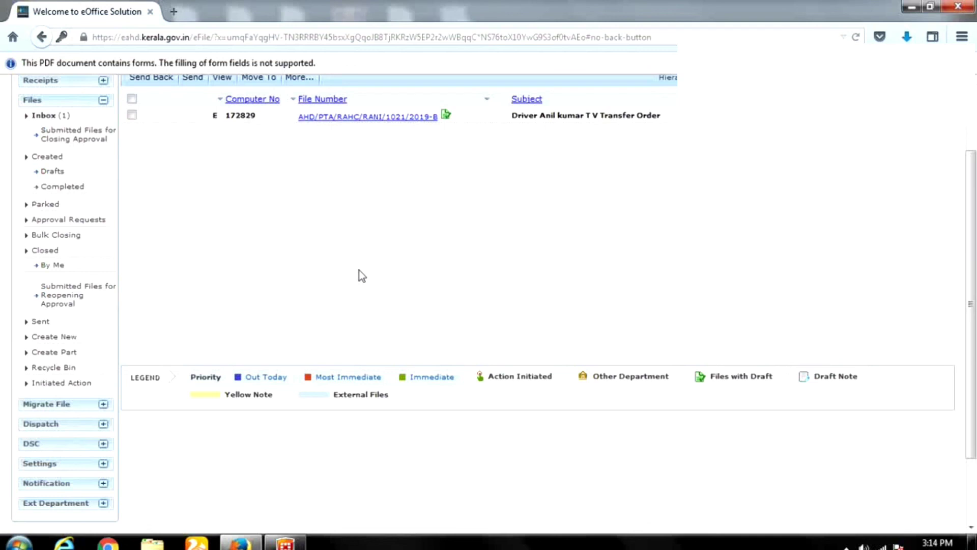
scroll(203, 267, up, 3)
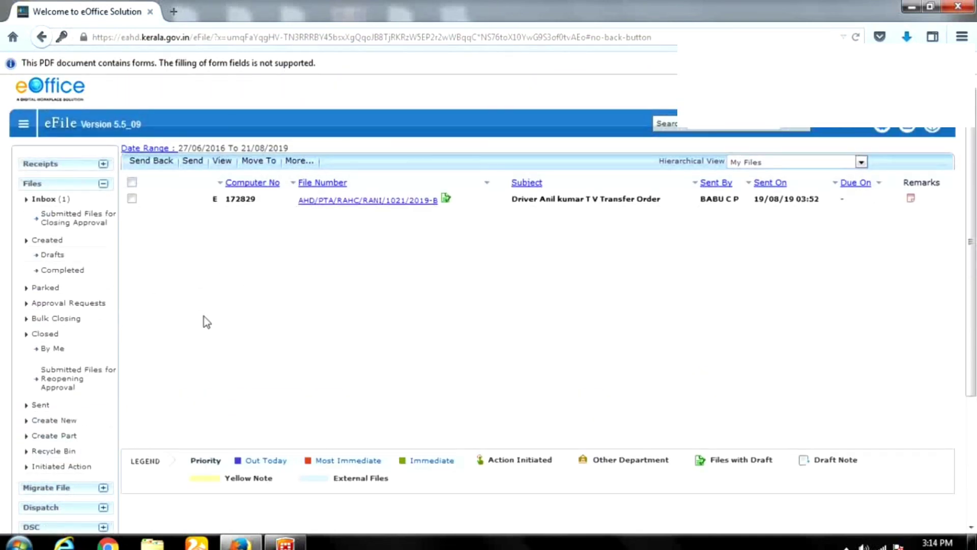
click(63, 422)
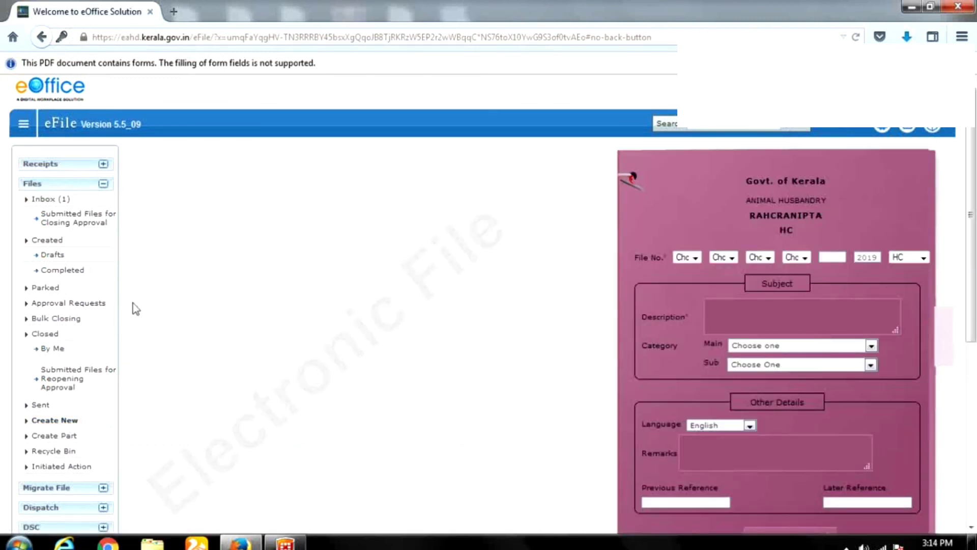
scroll(127, 325, down, 3)
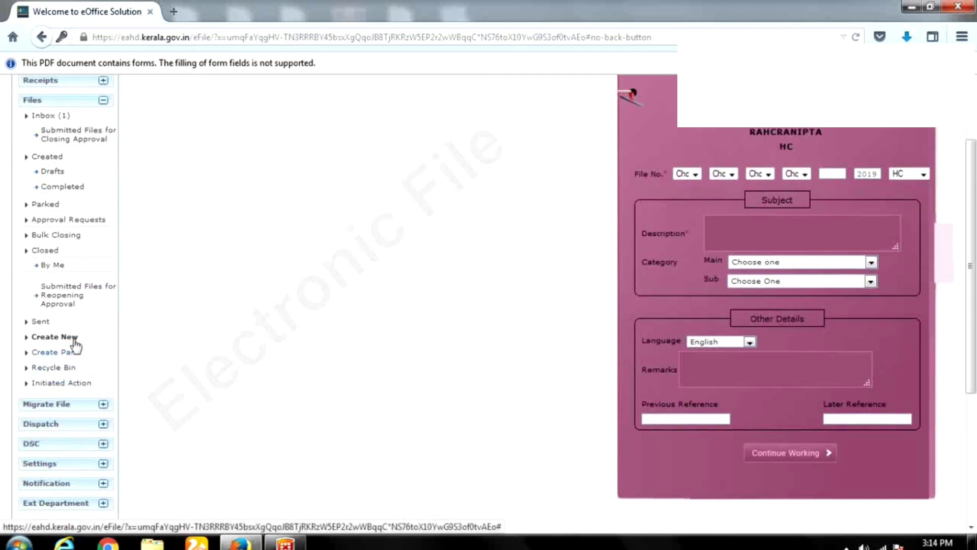
scroll(76, 337, down, 4)
scroll(189, 334, down, 2)
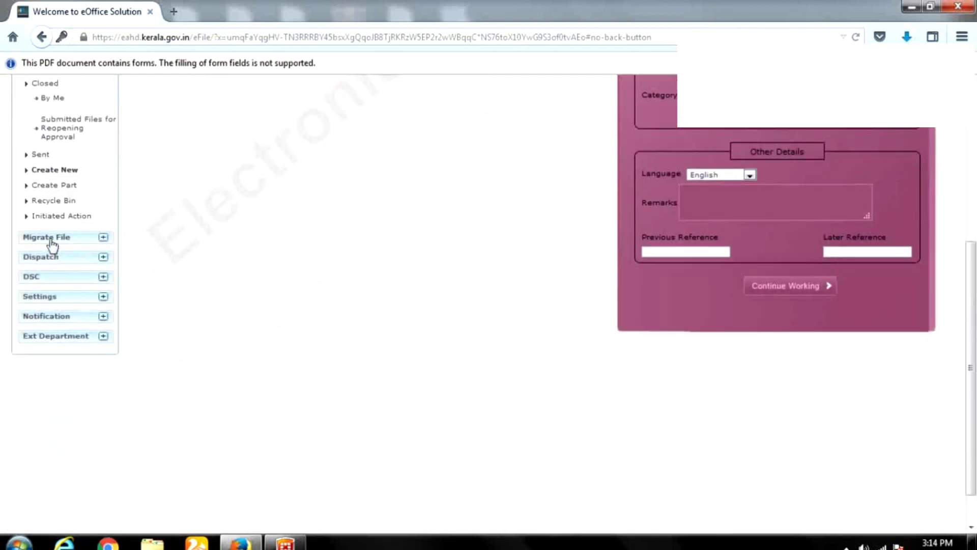
scroll(49, 243, down, 7)
scroll(404, 234, up, 9)
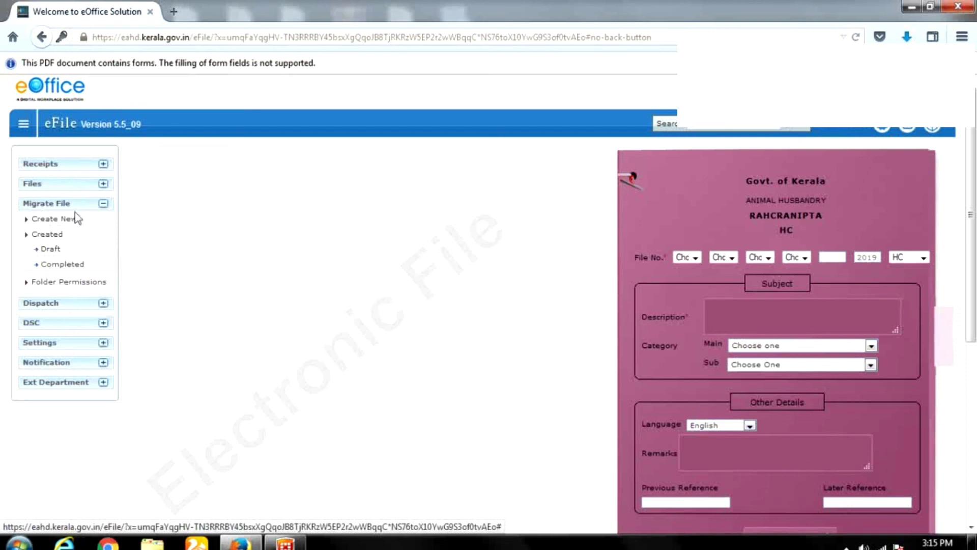
View the two Sent dispatches, then the DSC Registration page with no certificate records.
click(54, 304)
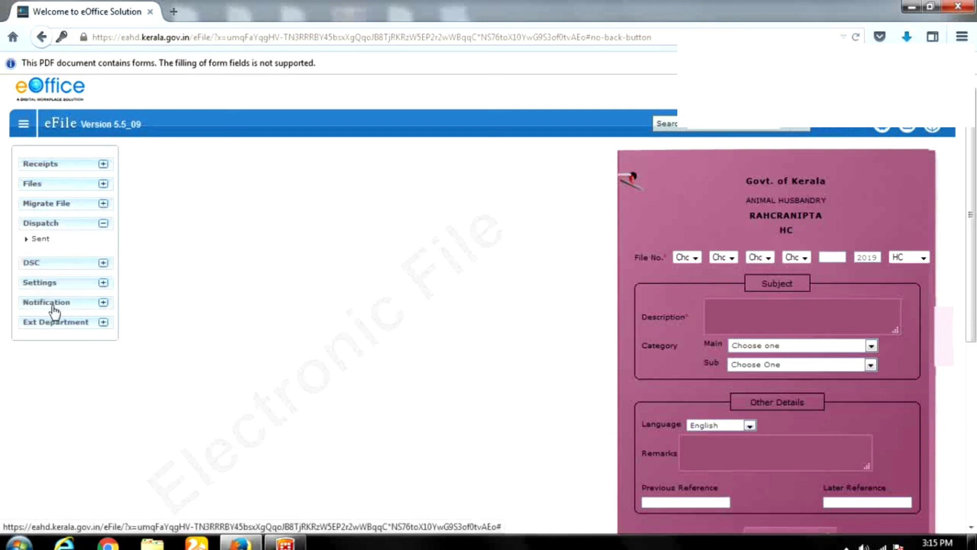
click(41, 239)
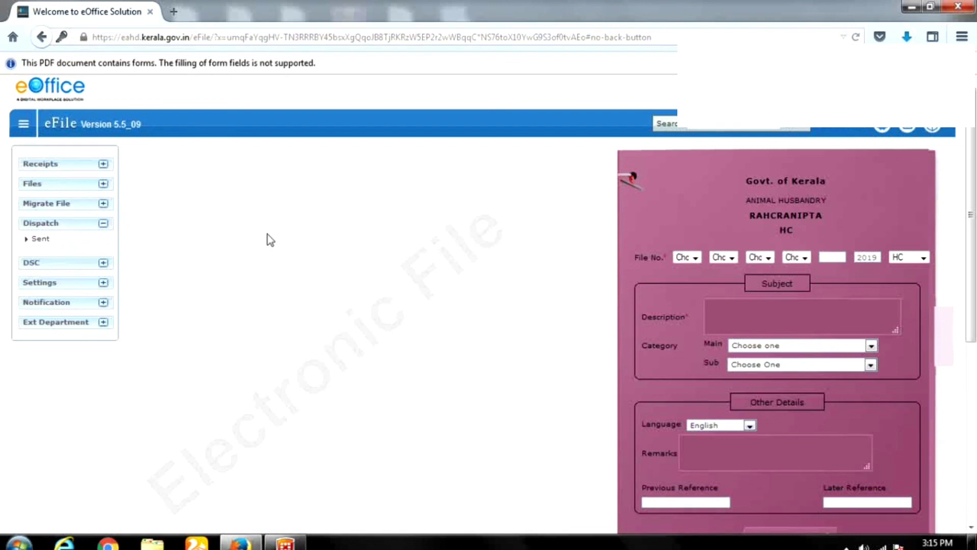
click(39, 240)
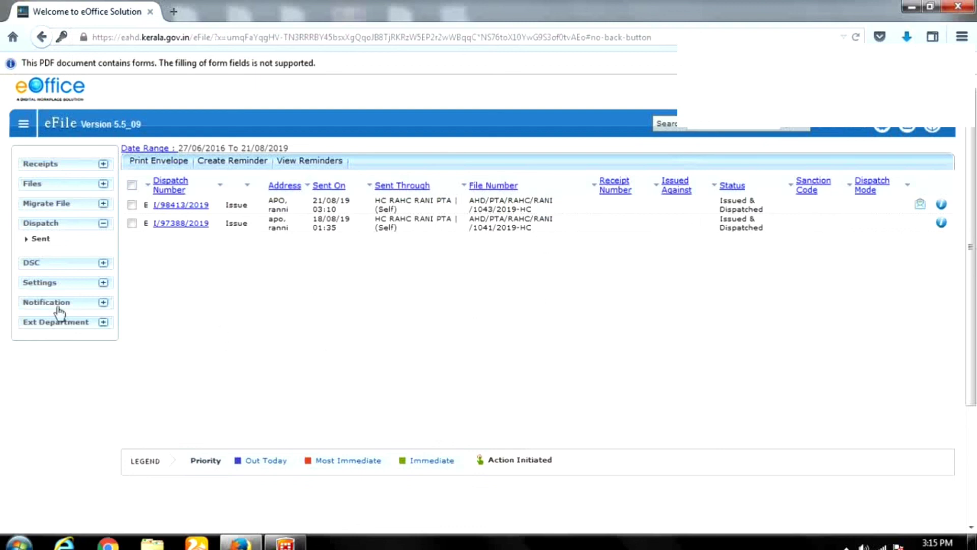
click(46, 262)
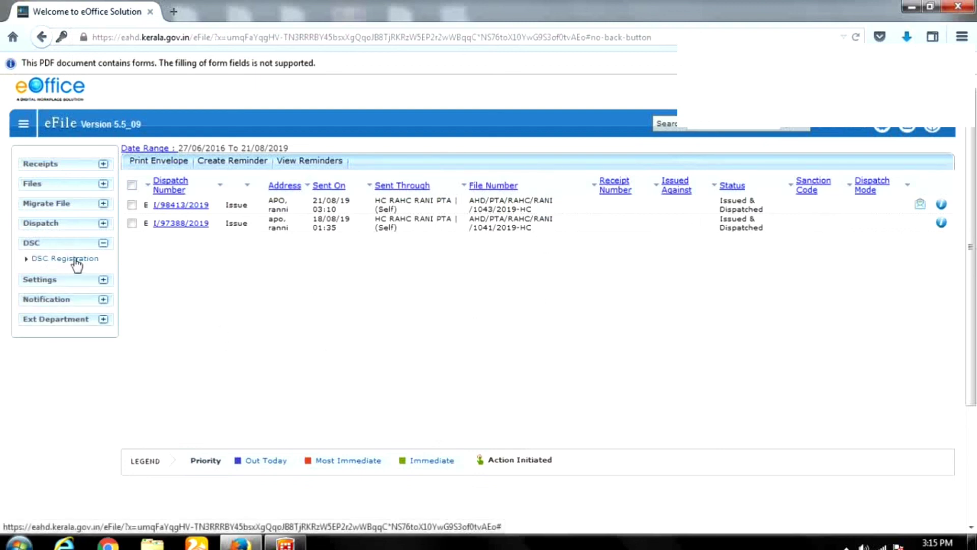
click(76, 260)
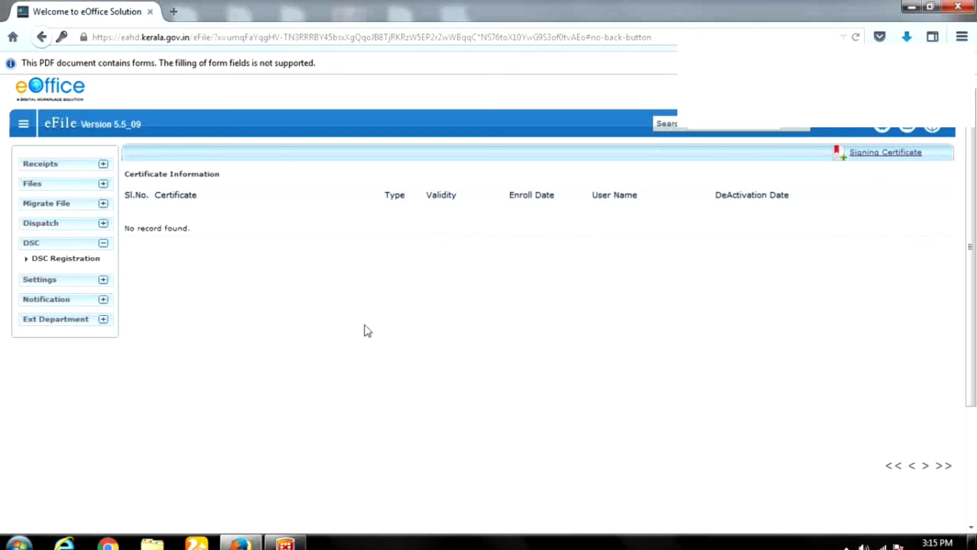
Open the Settings > Preferences page and scroll through its options.
click(60, 284)
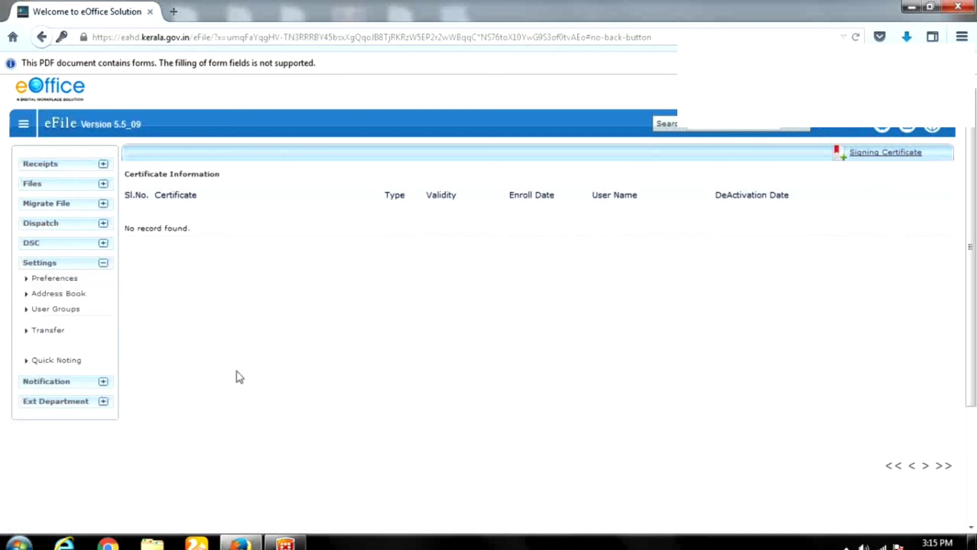
click(63, 280)
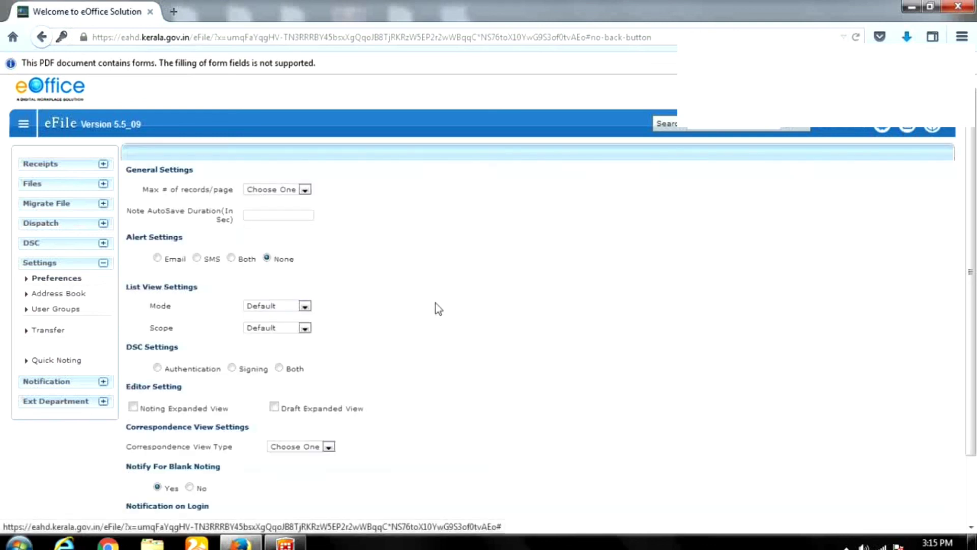
scroll(437, 302, down, 3)
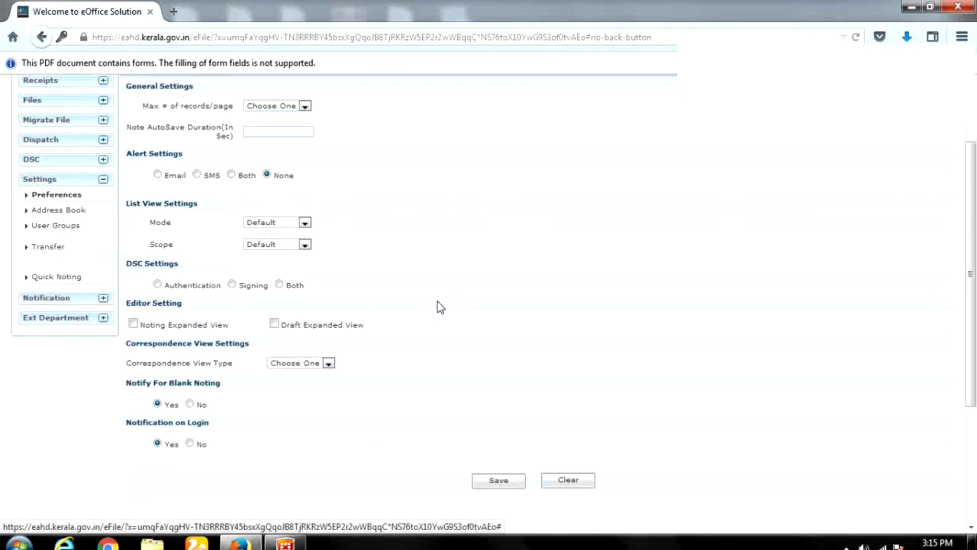
scroll(438, 301, up, 2)
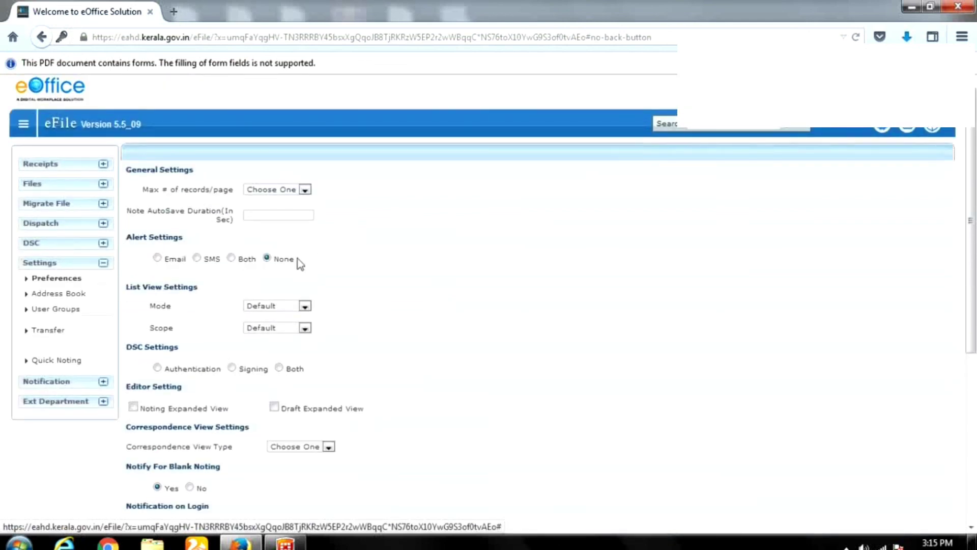
scroll(443, 305, down, 2)
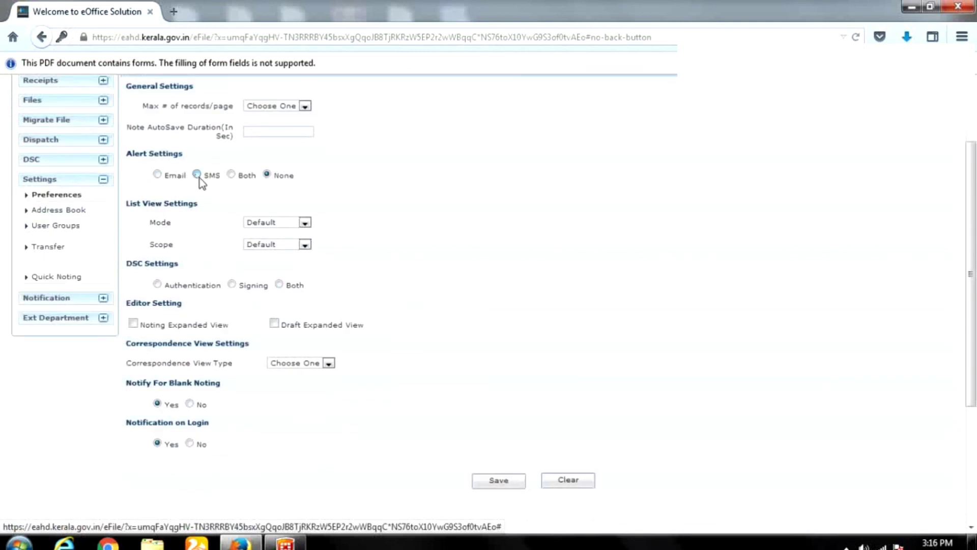
Select SMS alerts and DSC Signing, then reload Preferences to discard them unsaved.
click(199, 176)
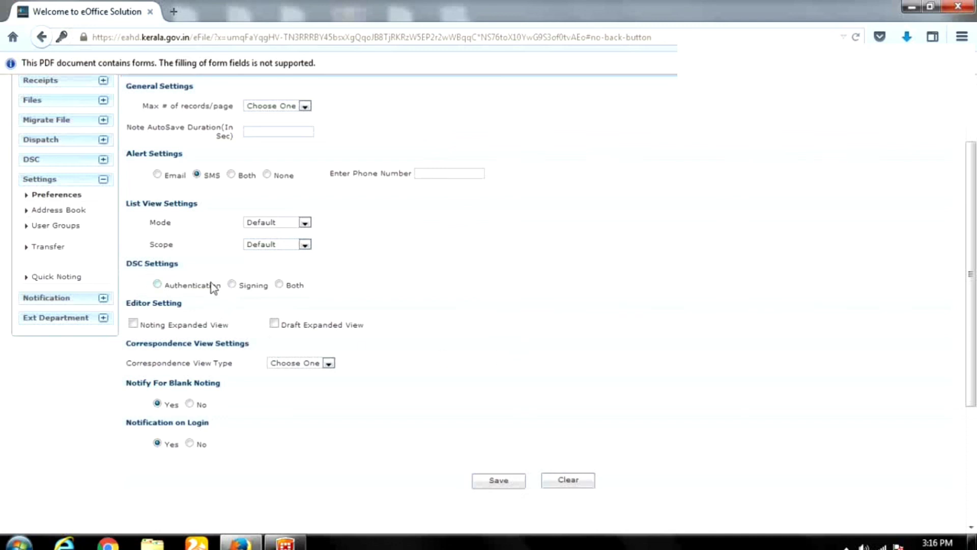
click(234, 285)
click(63, 300)
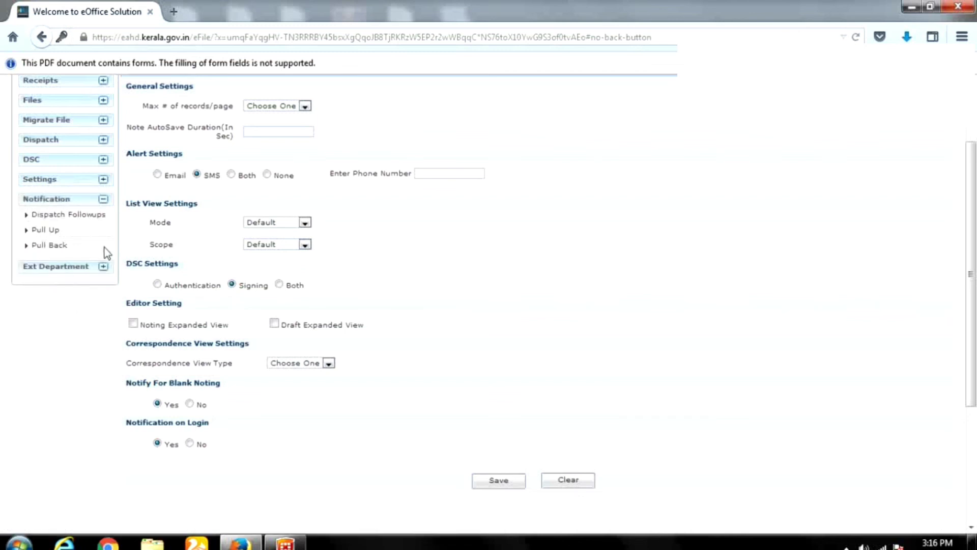
scroll(64, 234, up, 3)
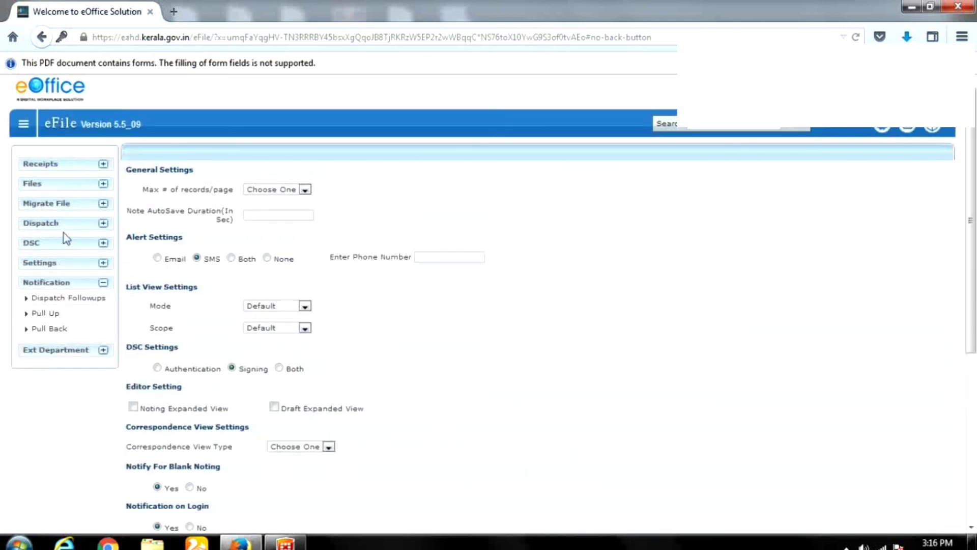
click(62, 264)
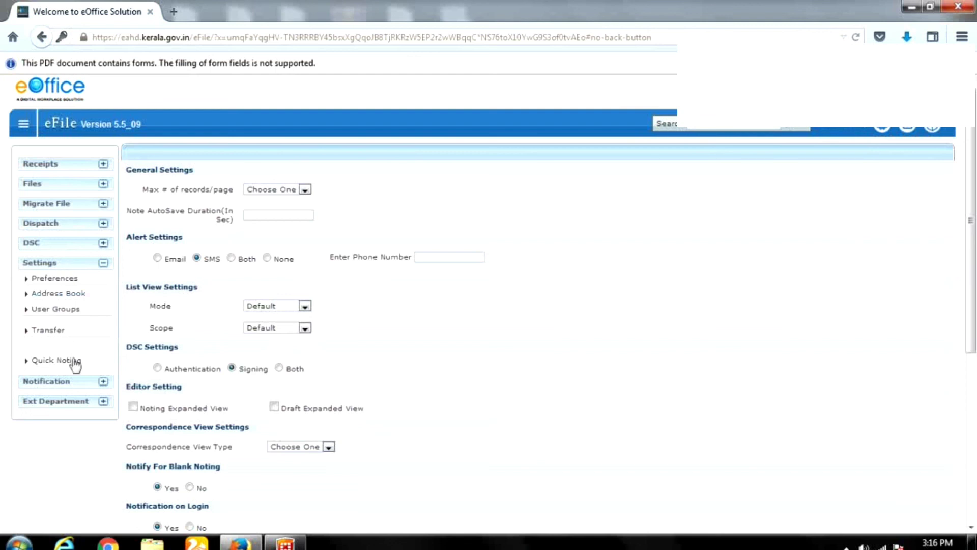
click(63, 278)
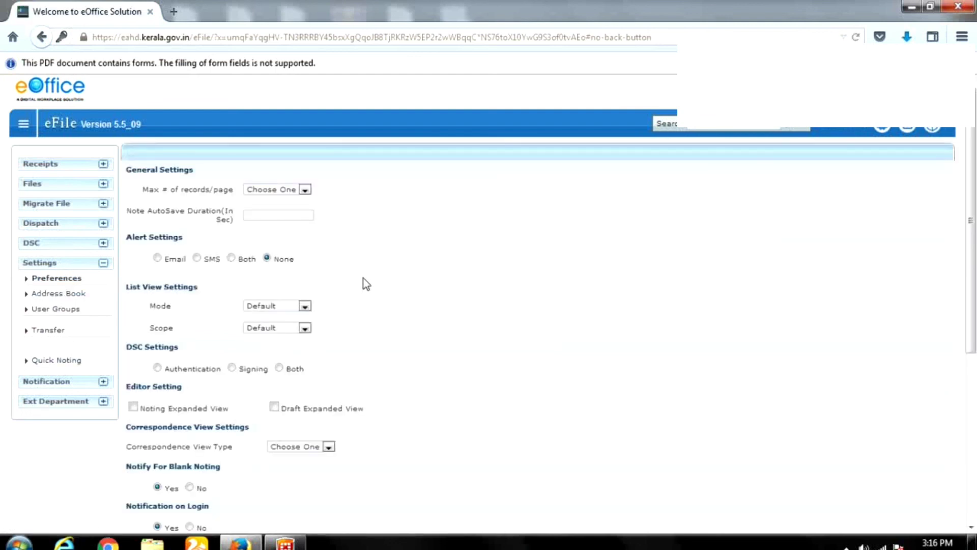
Show the seven user-defined quick notings, then sign out from the profile panel.
click(57, 360)
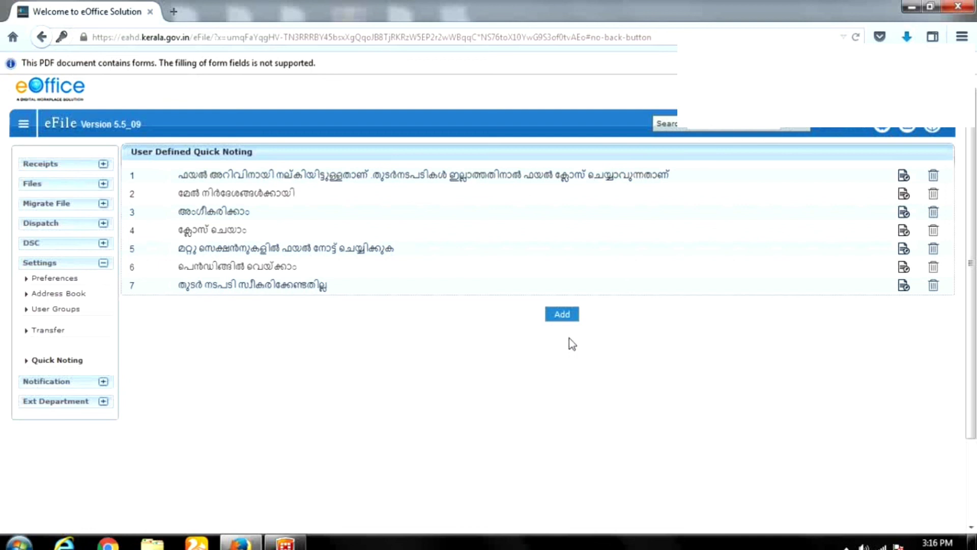
click(562, 314)
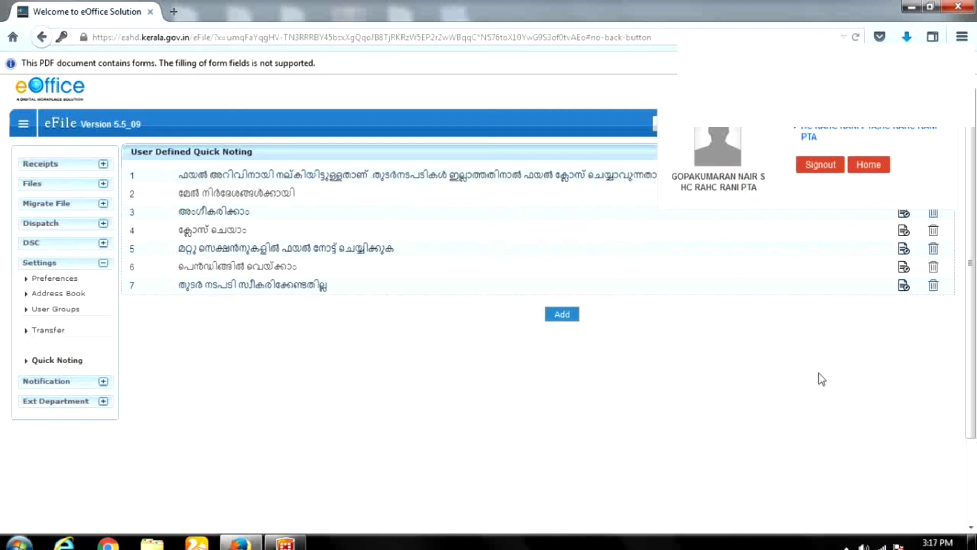
click(822, 167)
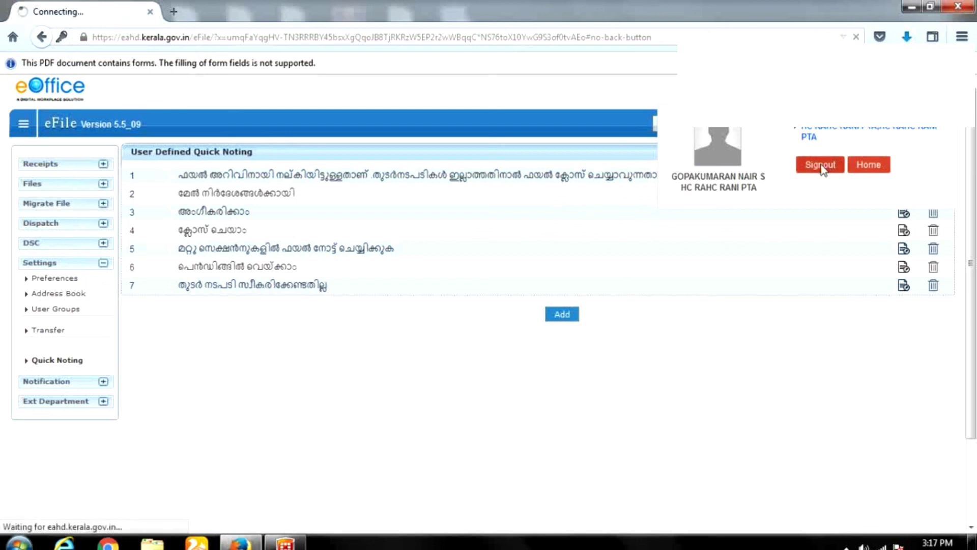